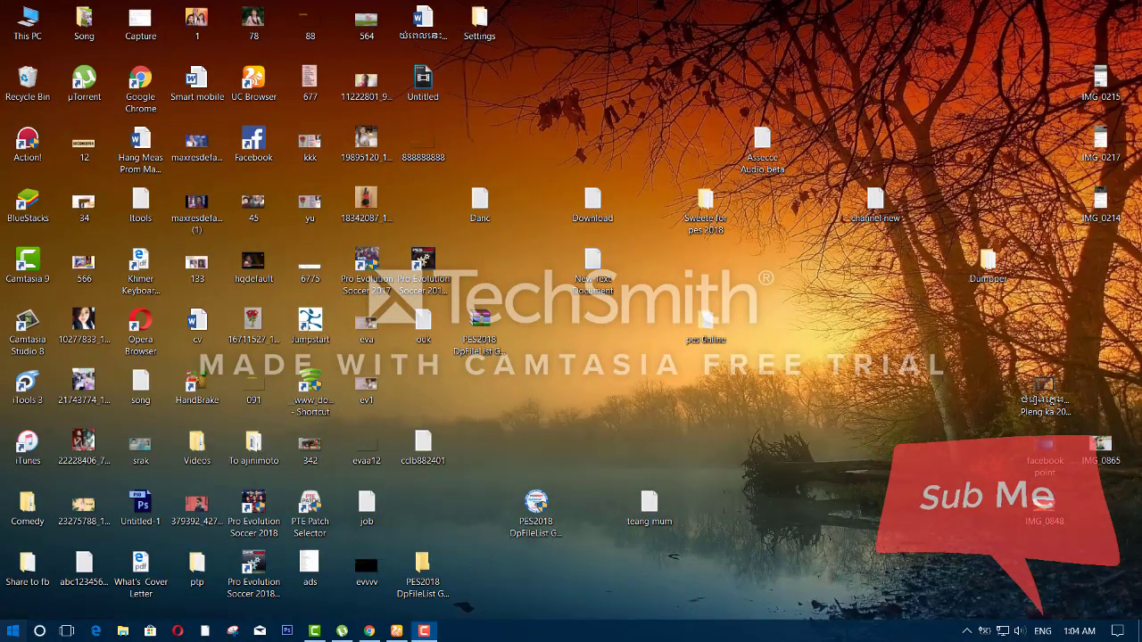
Step: Launch Vegas Pro 13.0 from the Start tiles, then right-click the desktop while it loads
key("super")
scroll(343, 562, "down", 1)
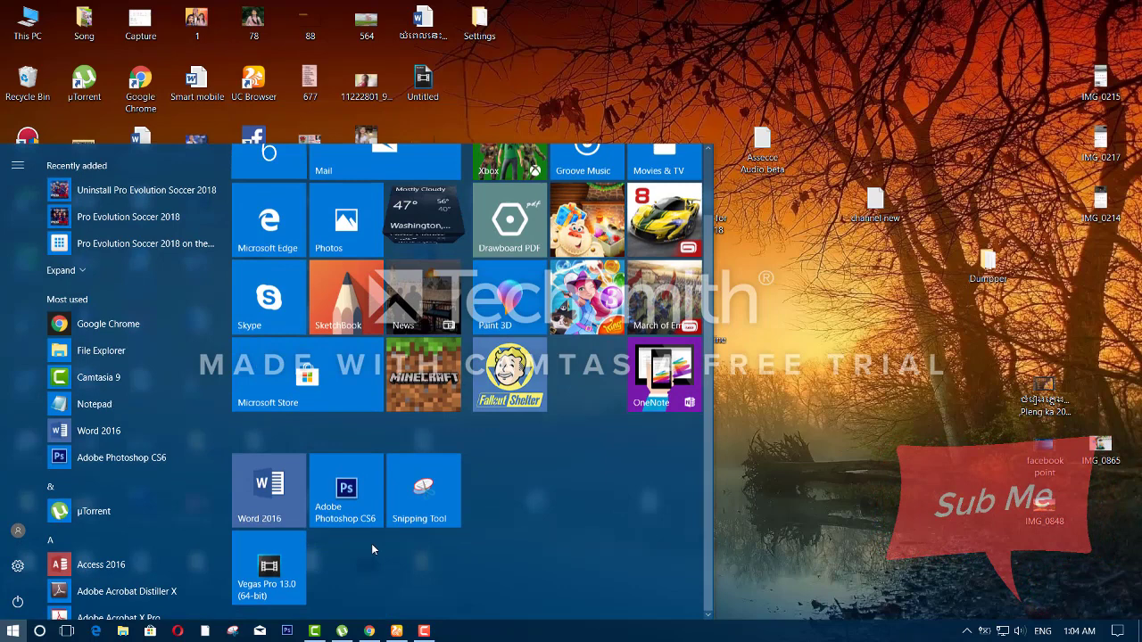
left_click(269, 568)
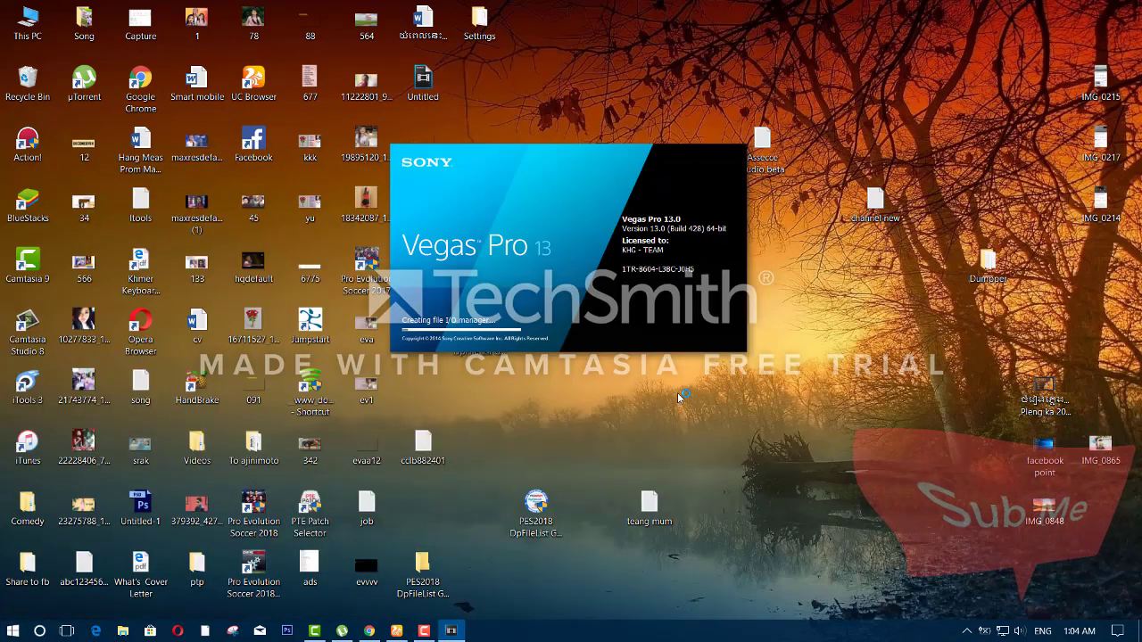
right_click(525, 414)
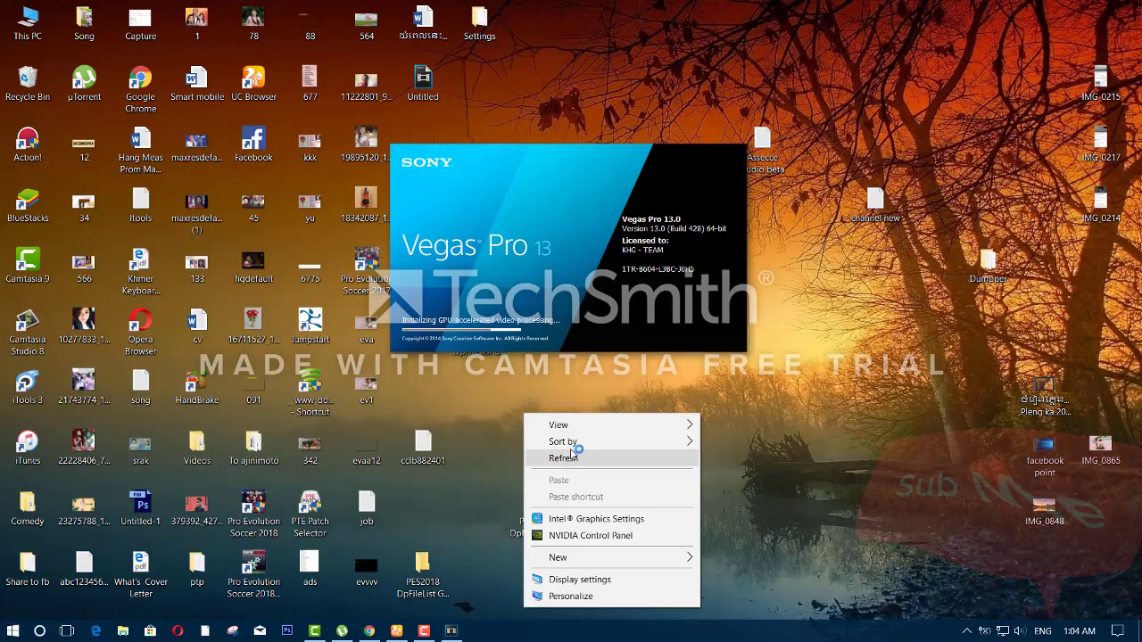
mouse_move(571, 441)
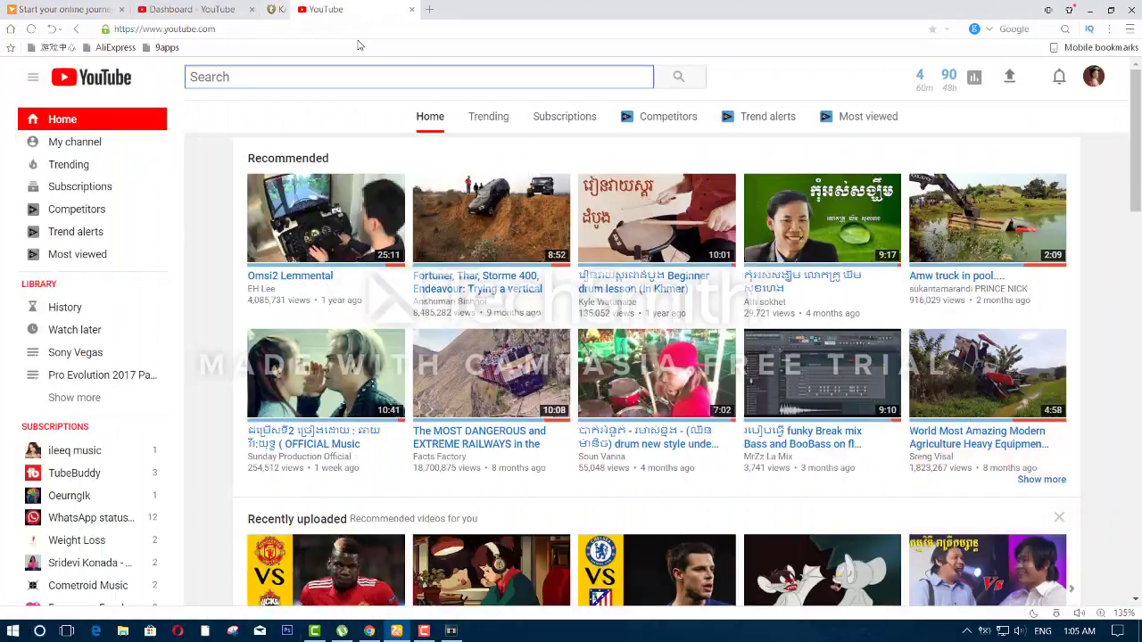
Step: Search YouTube for 'flower green screen' using the first suggestion
left_click(304, 78)
type("w")
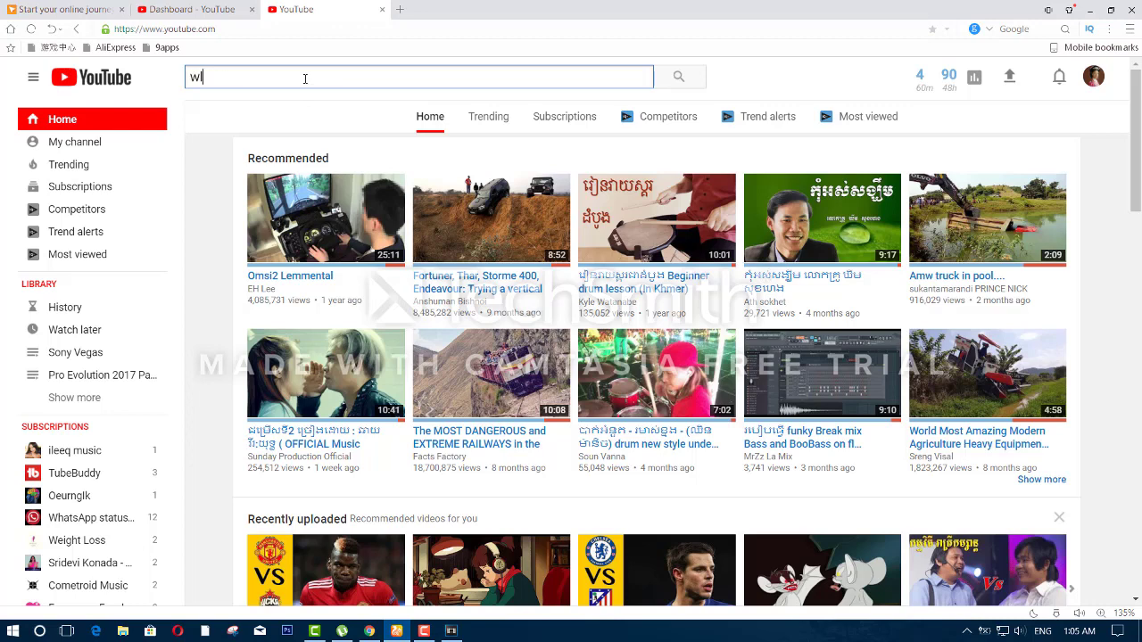
type("o")
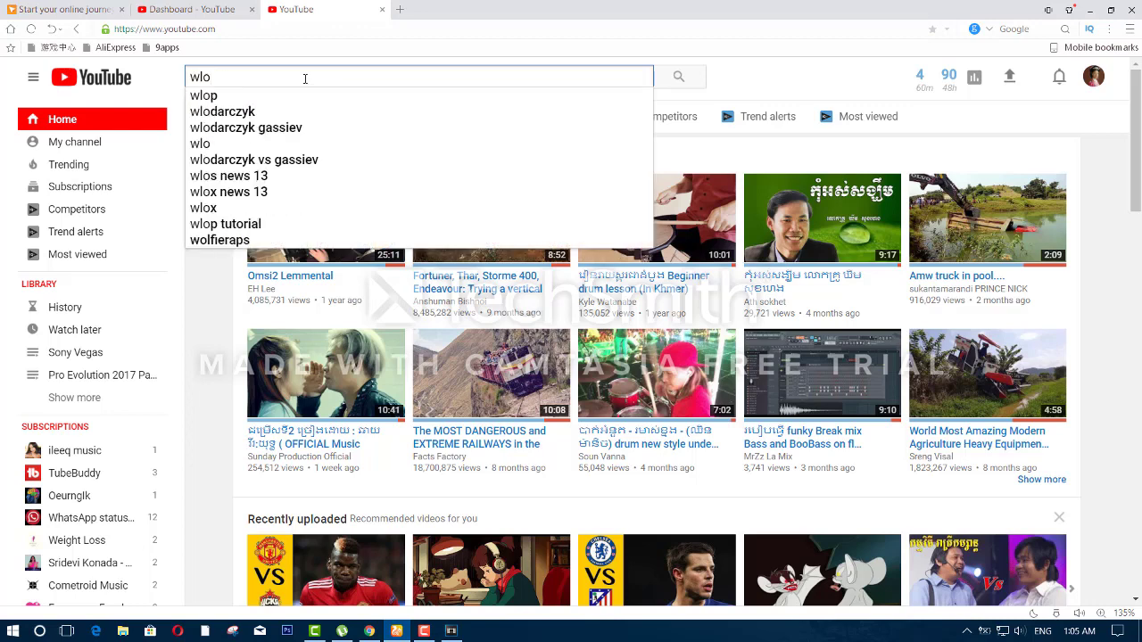
key("BackSpace")
key("BackSpace")
key("BackSpace")
type("f")
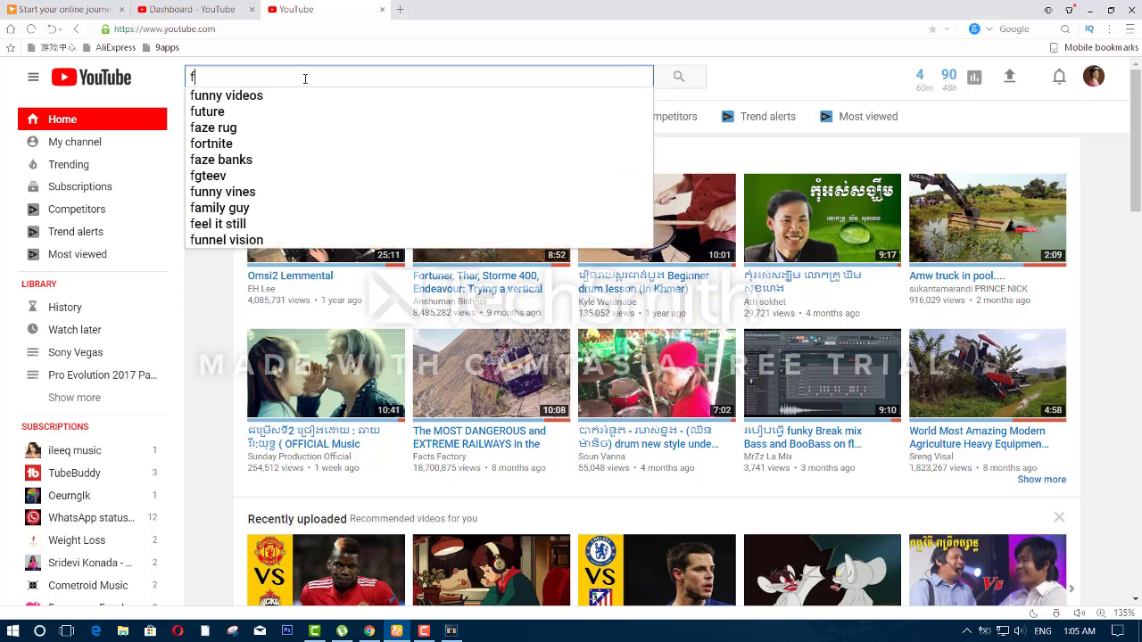
type("lower ")
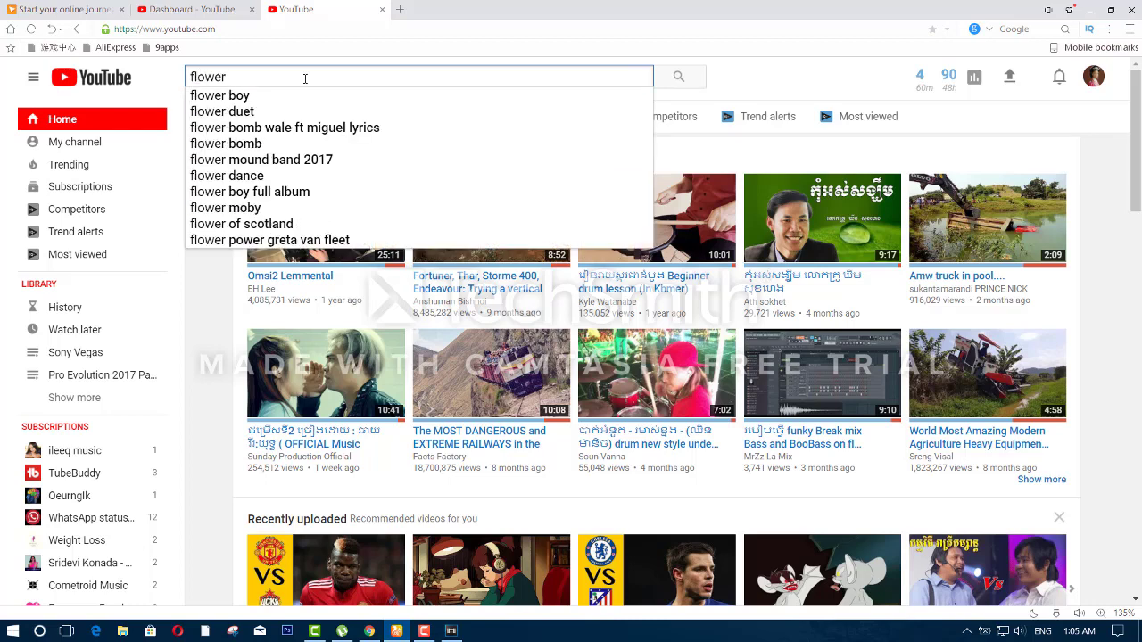
type("gr")
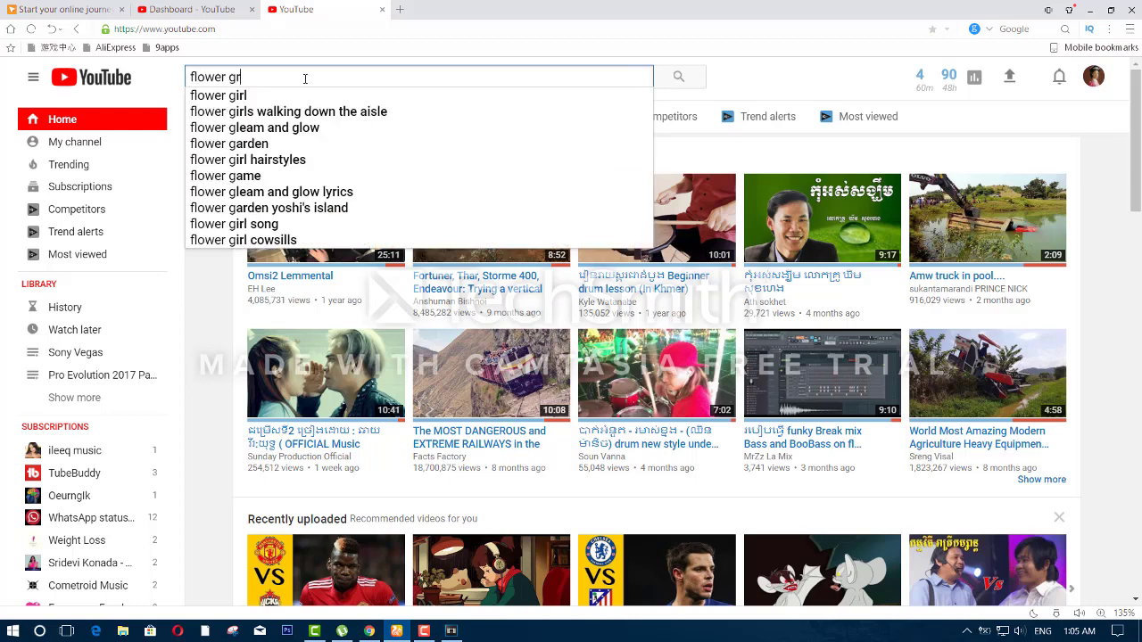
type("een")
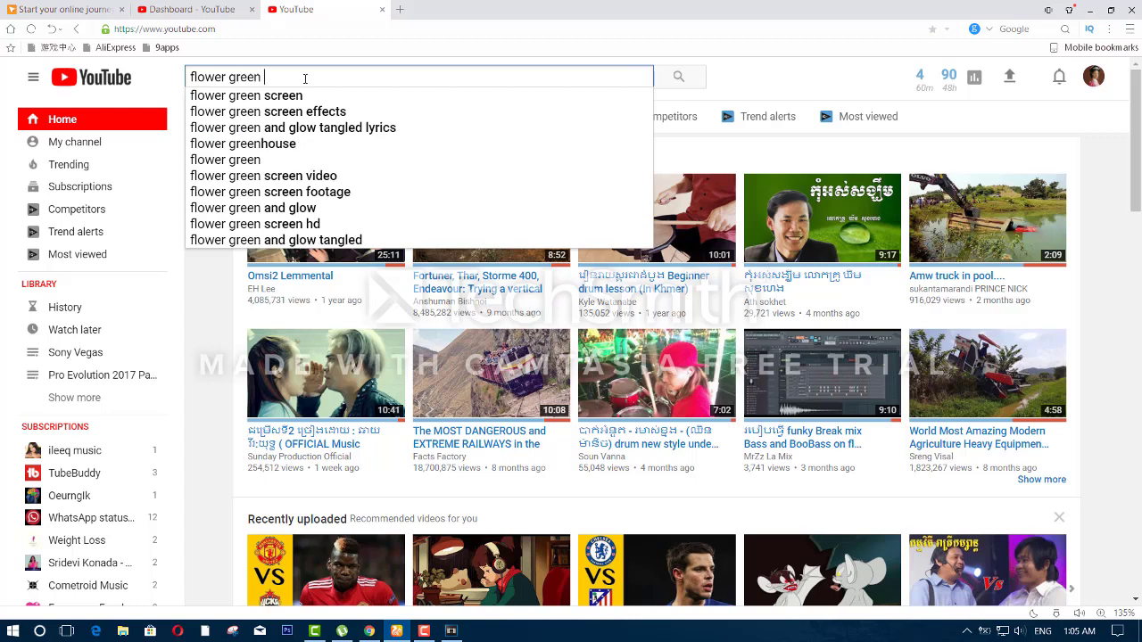
key("Down")
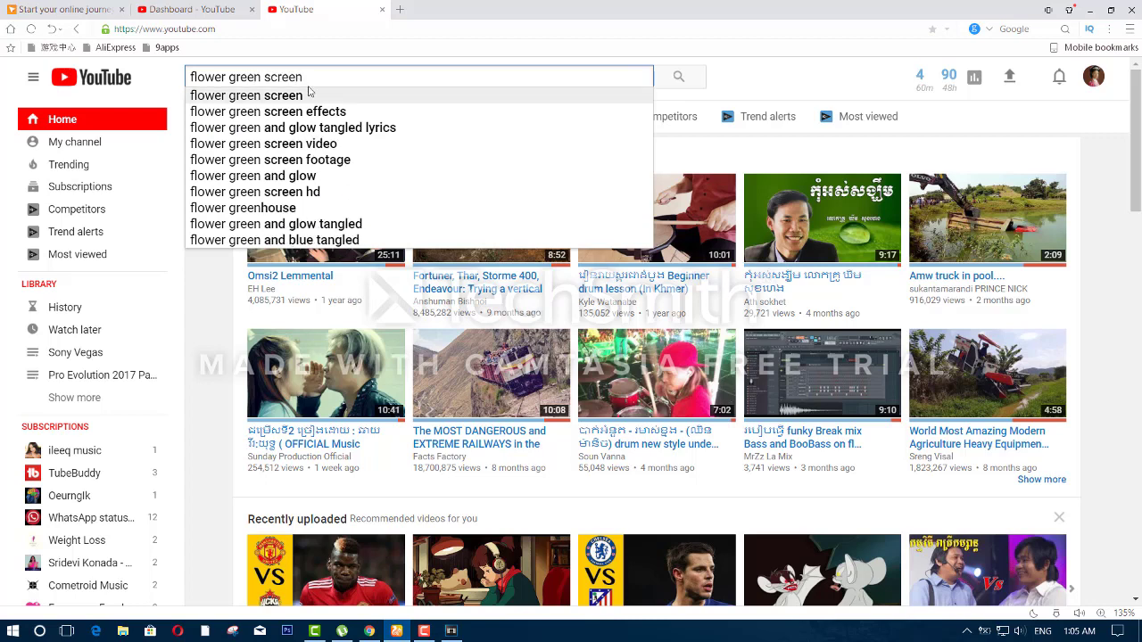
key("Return")
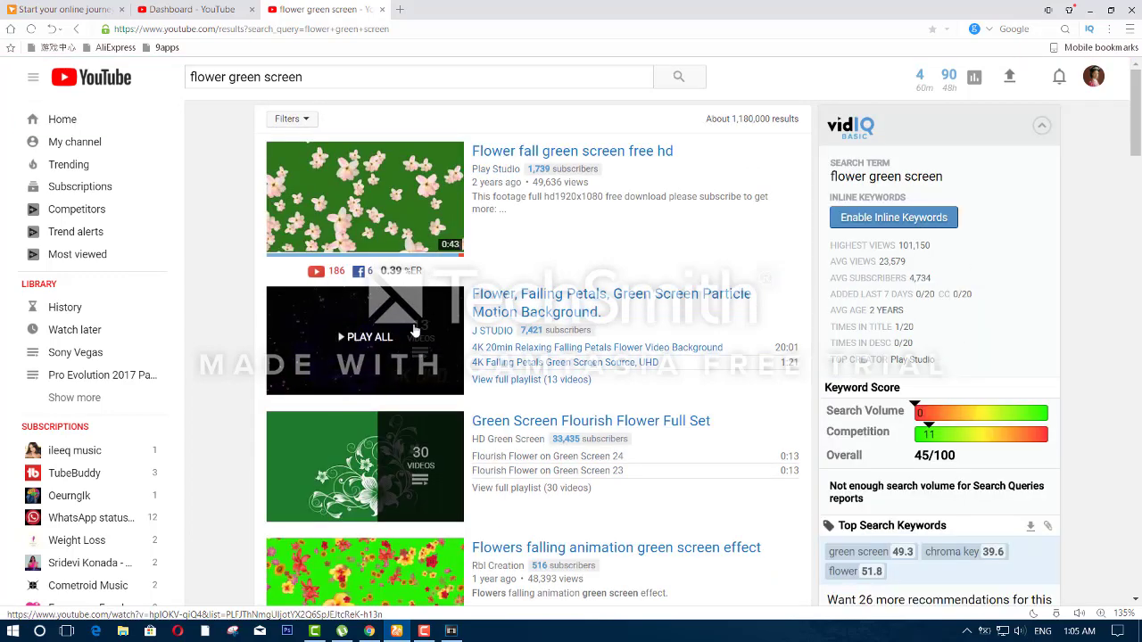
scroll(555, 353, "down", 2)
scroll(555, 352, "down", 2)
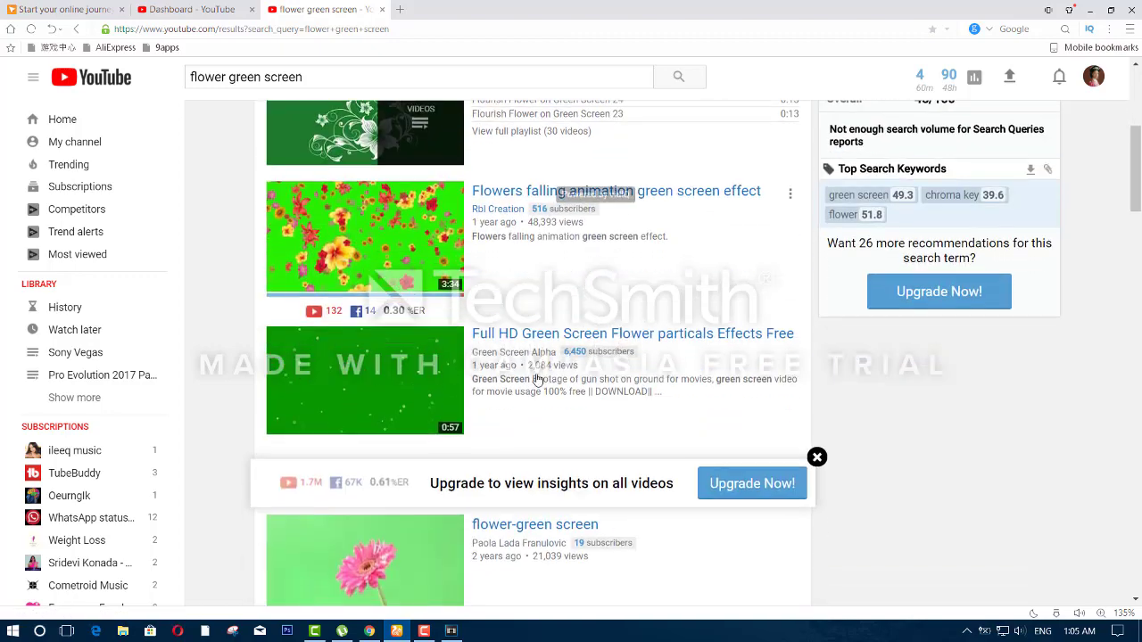
scroll(447, 349, "down", 2)
scroll(370, 337, "down", 3)
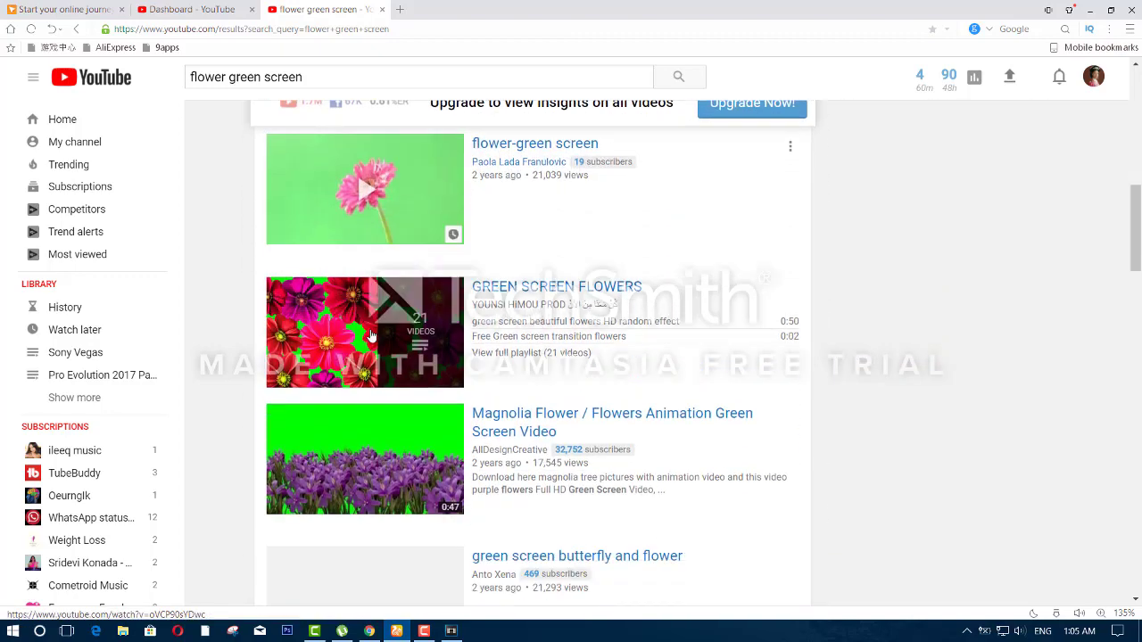
scroll(406, 504, "down", 2)
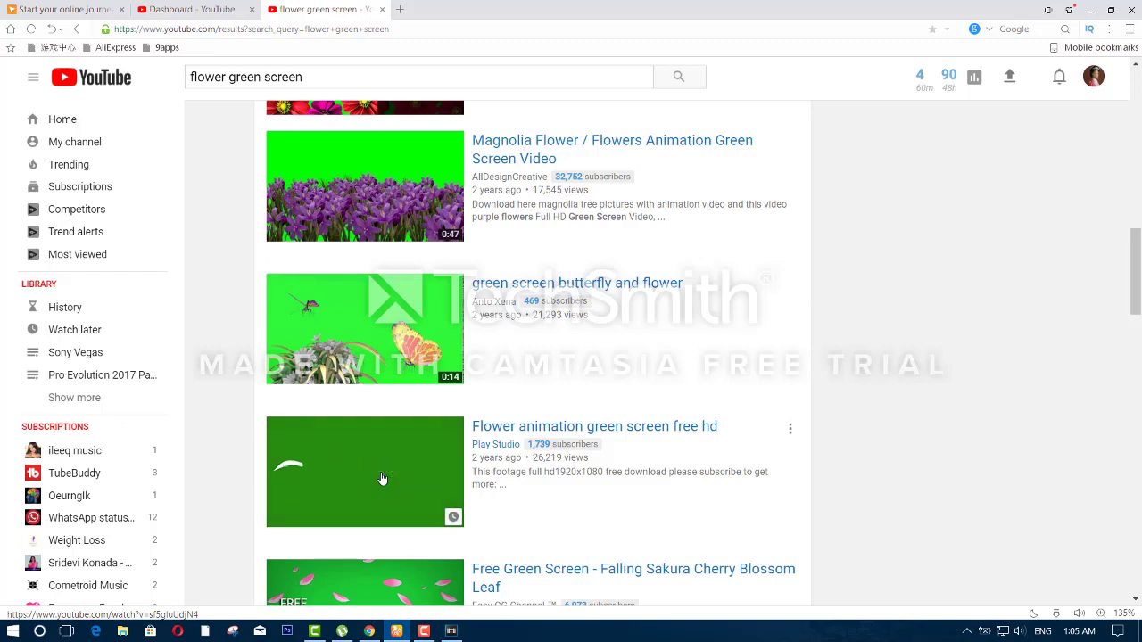
scroll(382, 479, "down", 2)
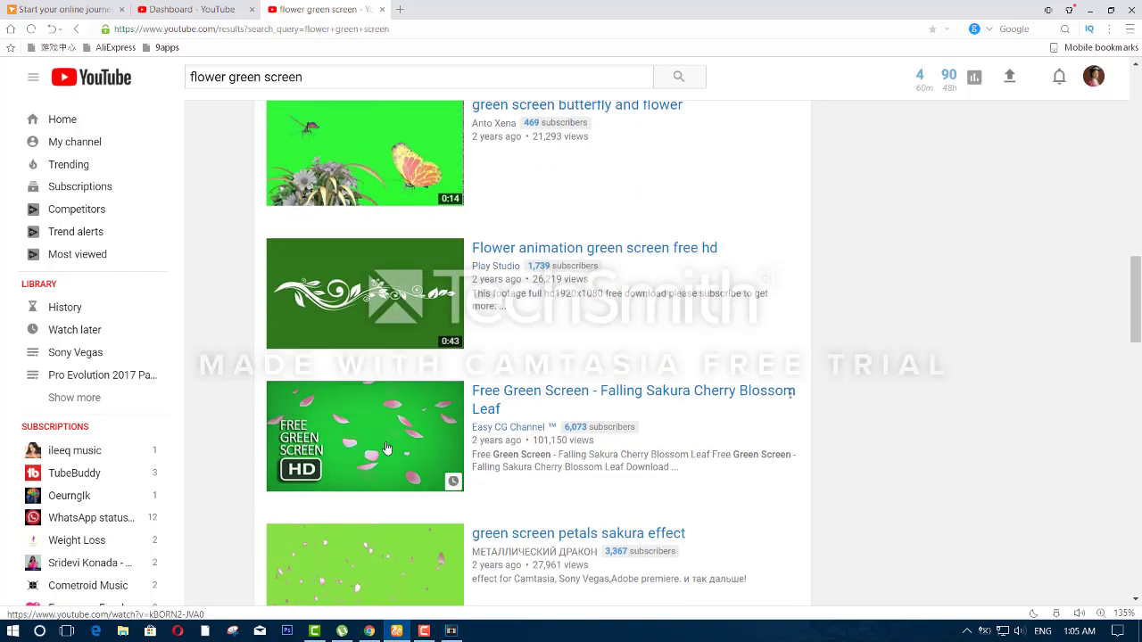
scroll(388, 397, "down", 2)
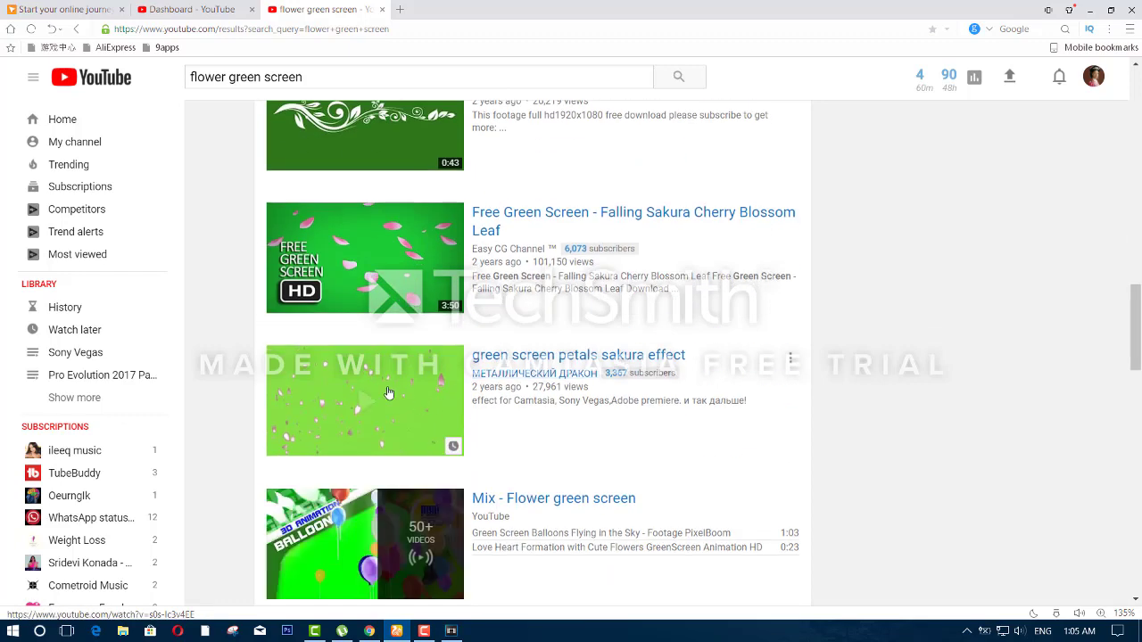
scroll(409, 356, "down", 5)
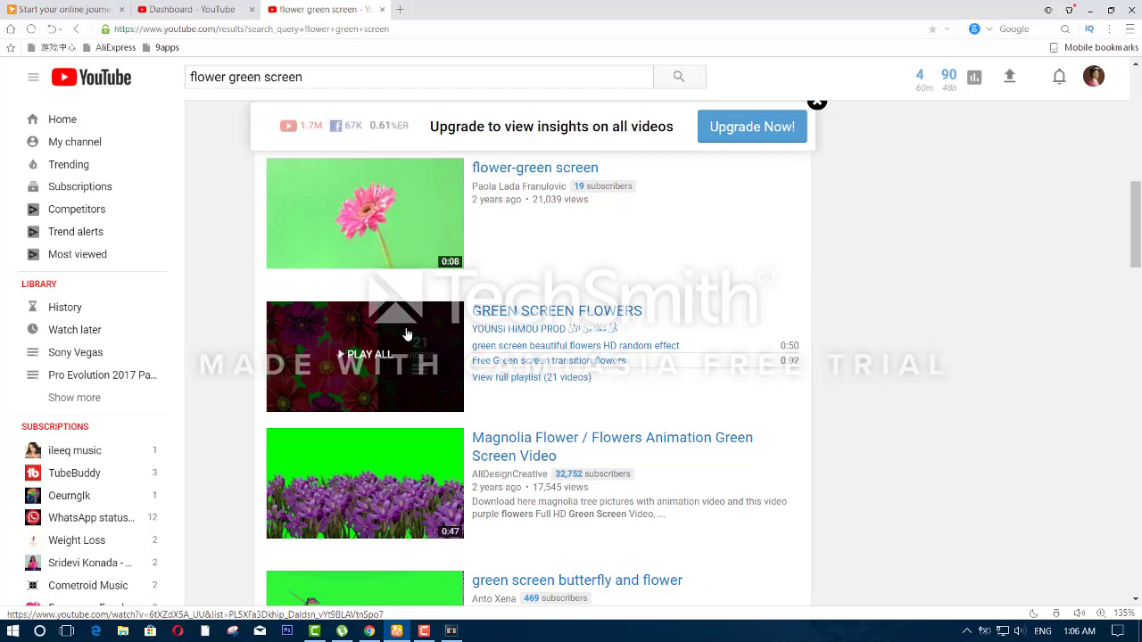
scroll(326, 352, "up", 10)
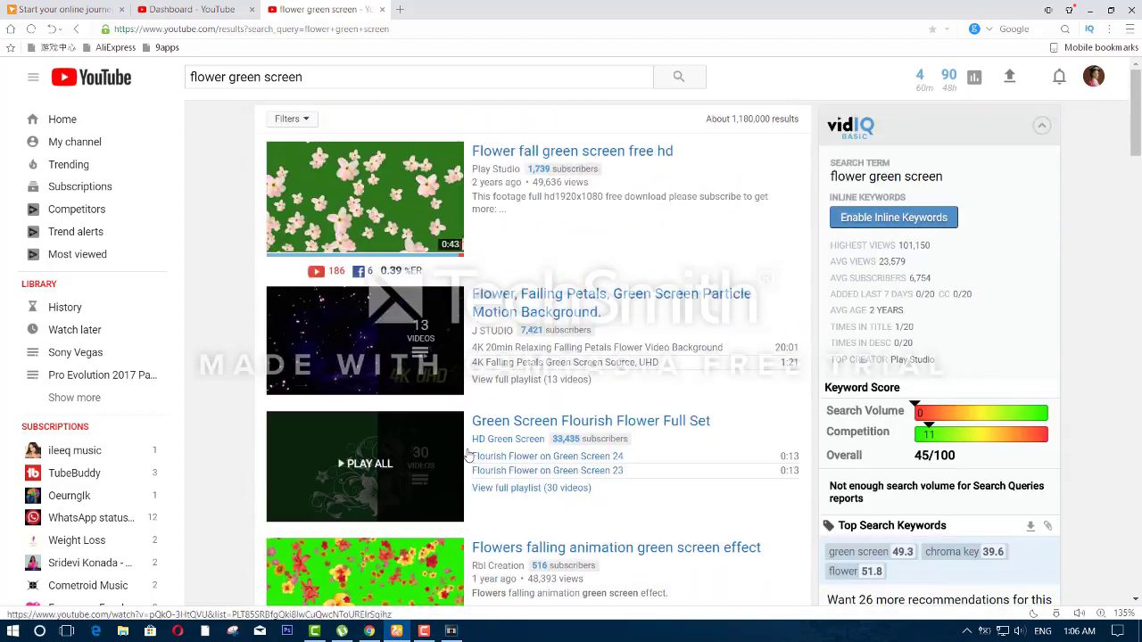
Step: Open the Falling Petals flower video, pause it, and copy its address
left_click(328, 331)
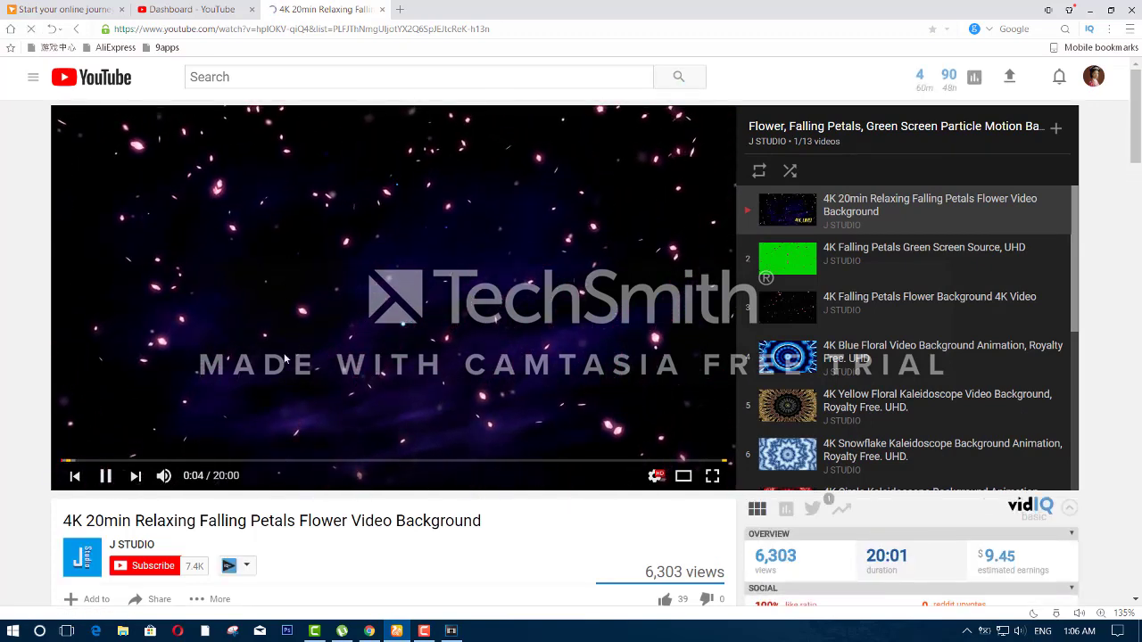
key("space")
right_click(290, 30)
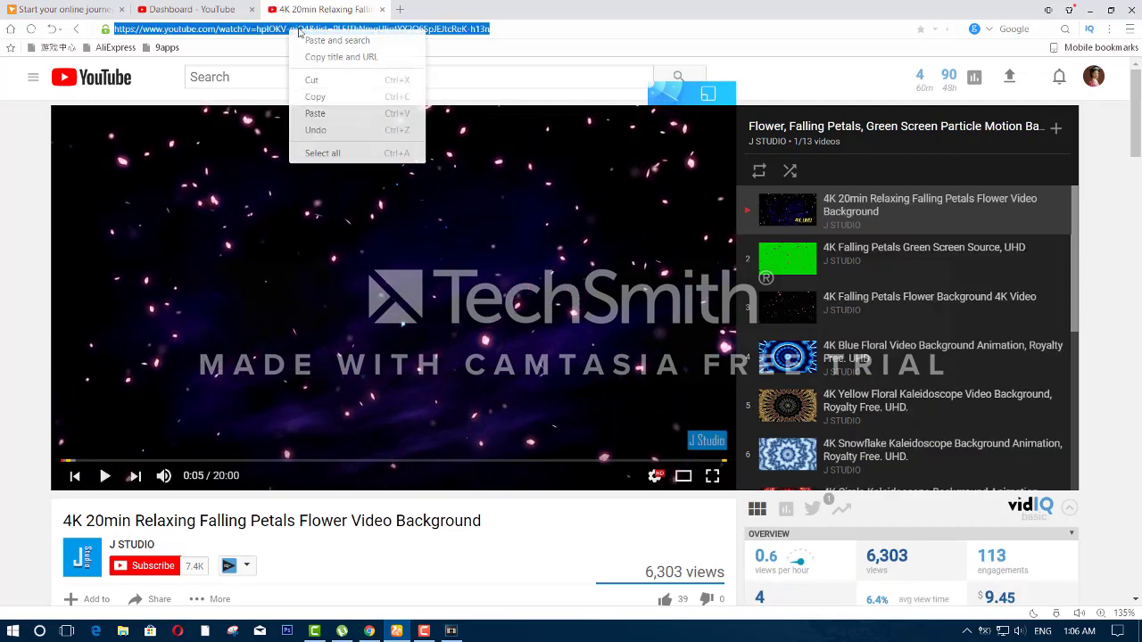
left_click(339, 97)
Step: Go to savefrom.net in a new browser tab
mouse_move(680, 6)
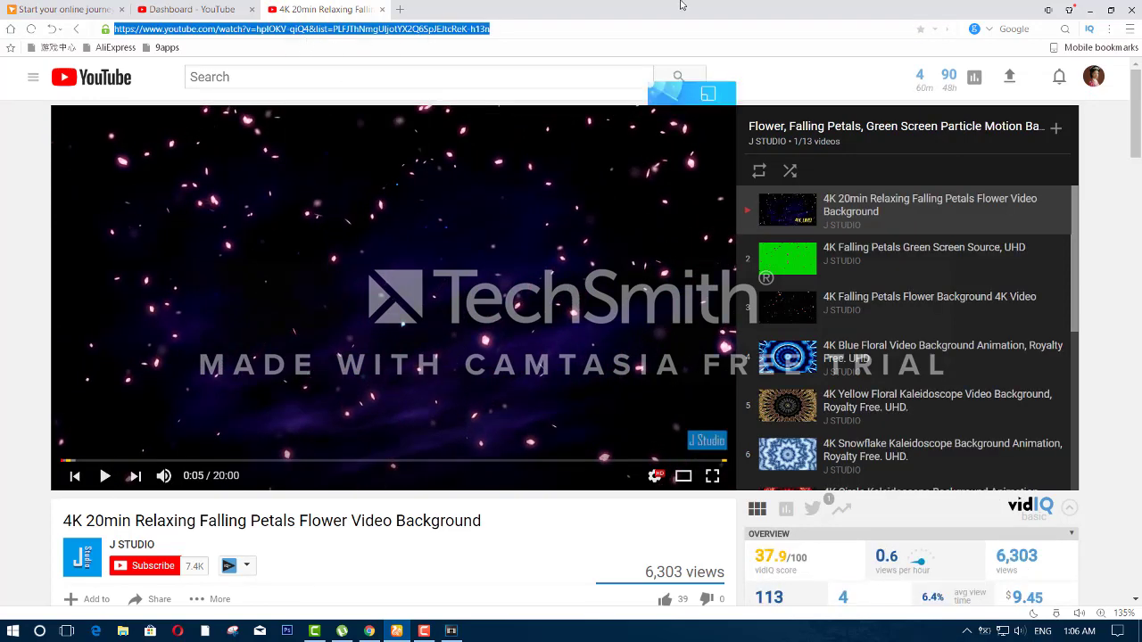
left_click(403, 11)
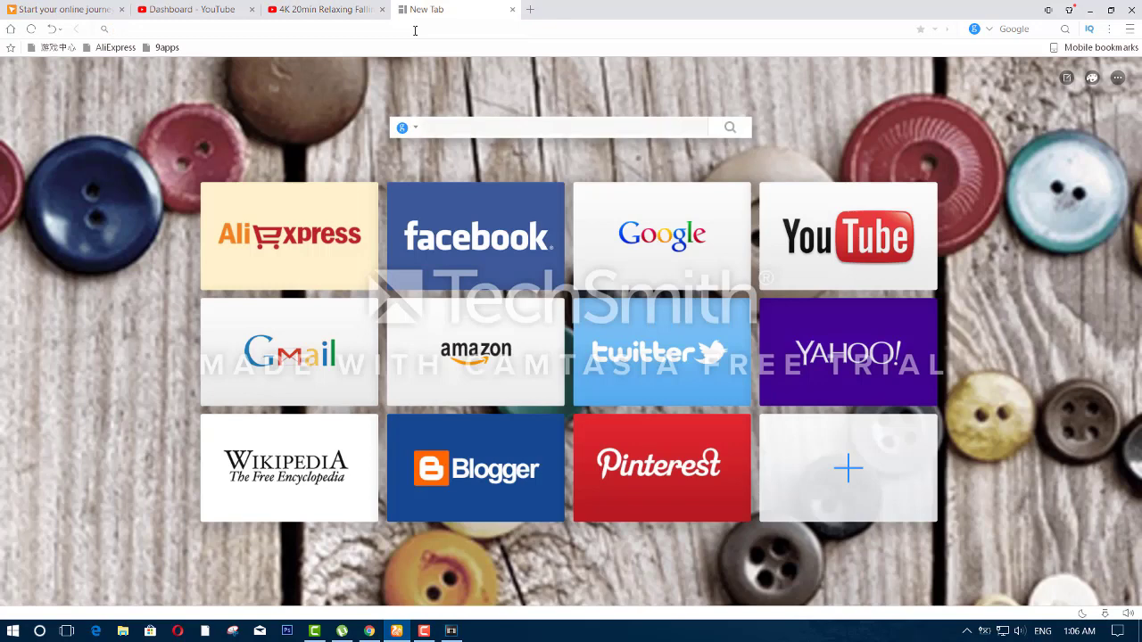
type("sa")
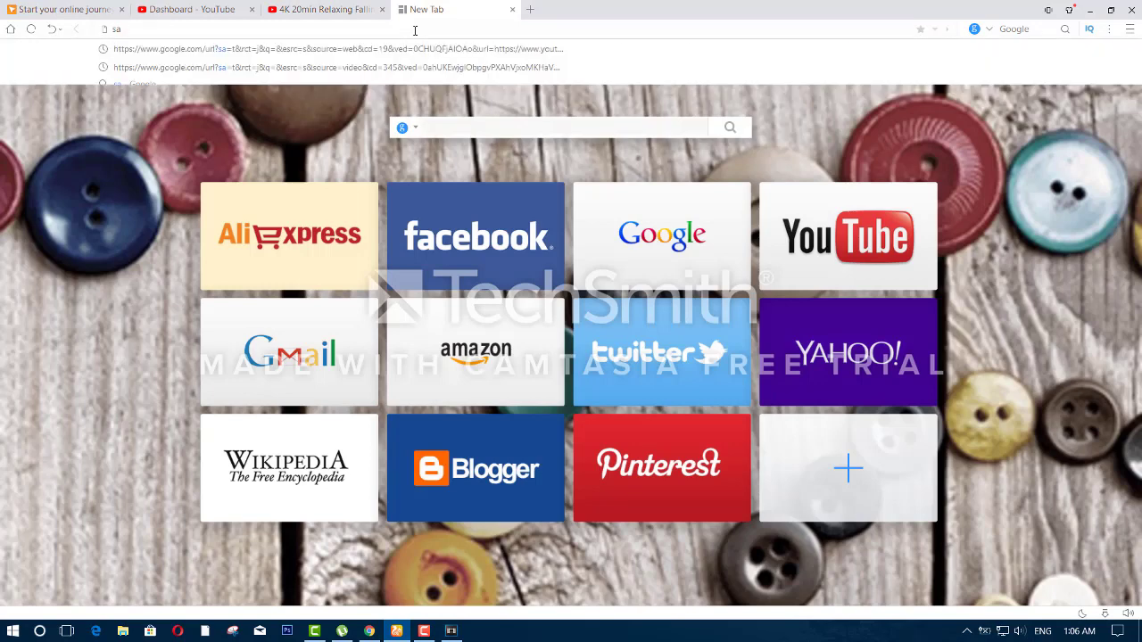
type("vefrom.")
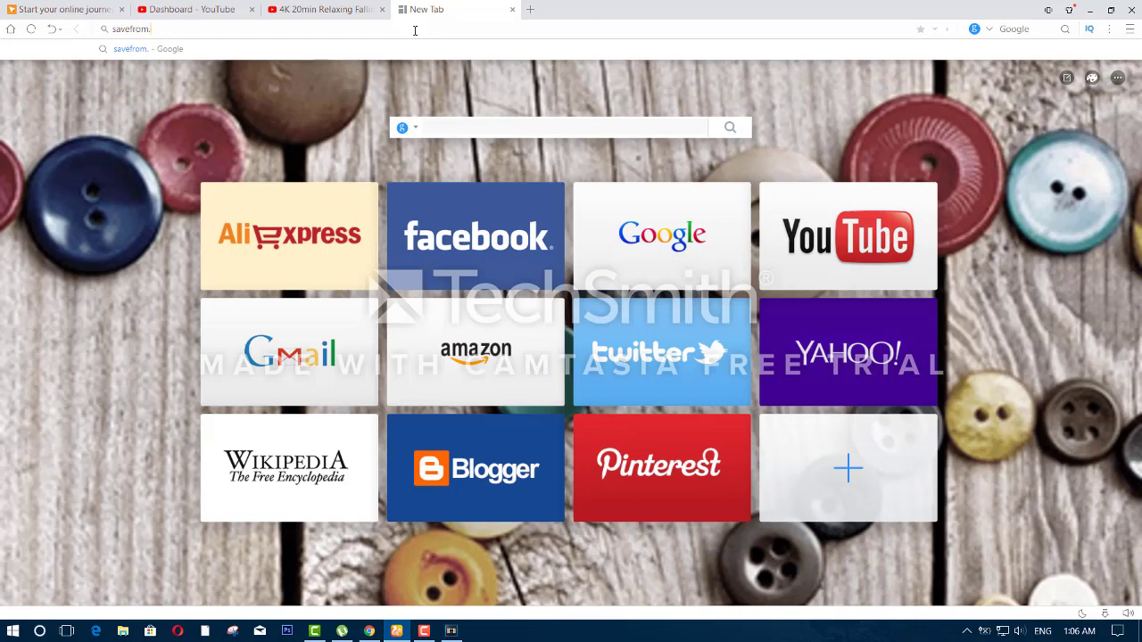
type("net")
key("Return")
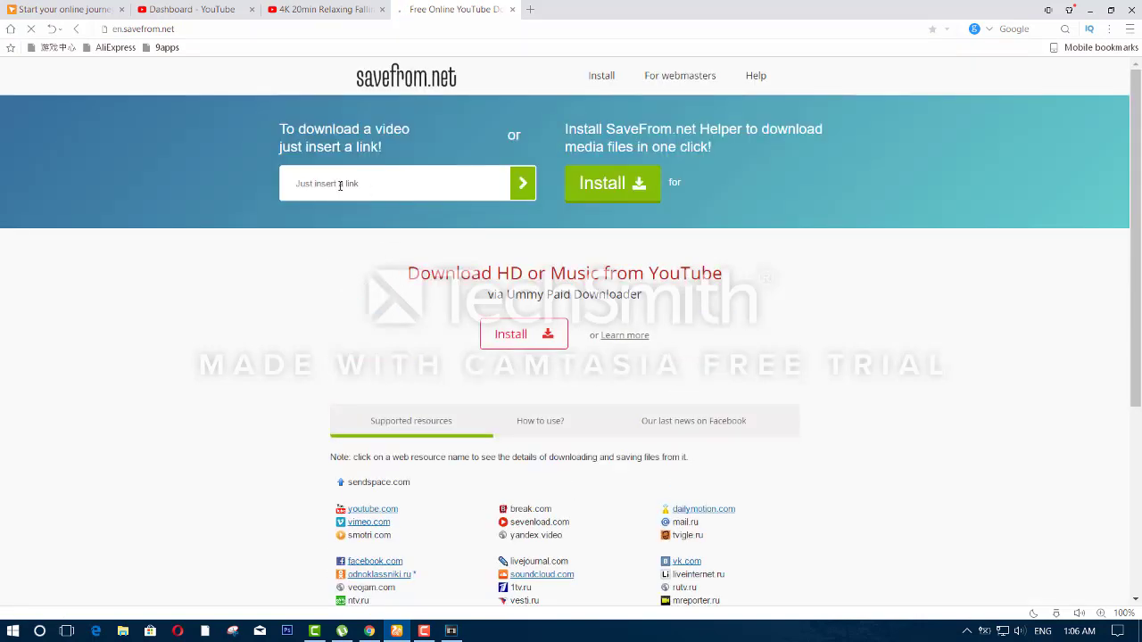
Step: Paste the falling petals video link into savefrom.net's link field, then switch to the YouTube window
right_click(340, 185)
left_click(359, 234)
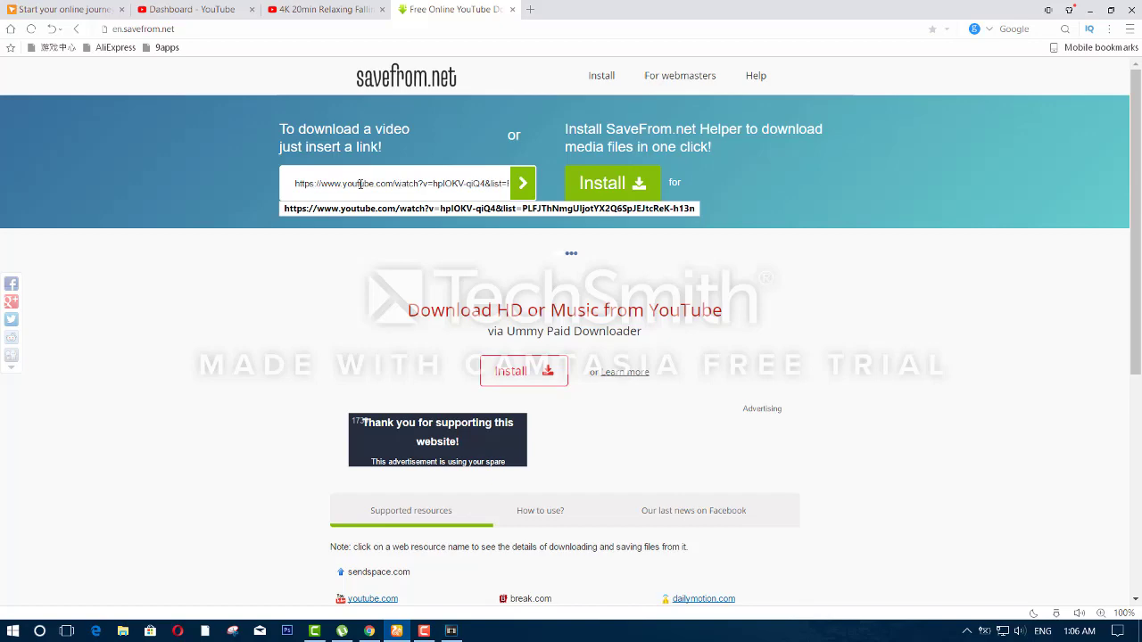
left_click(370, 632)
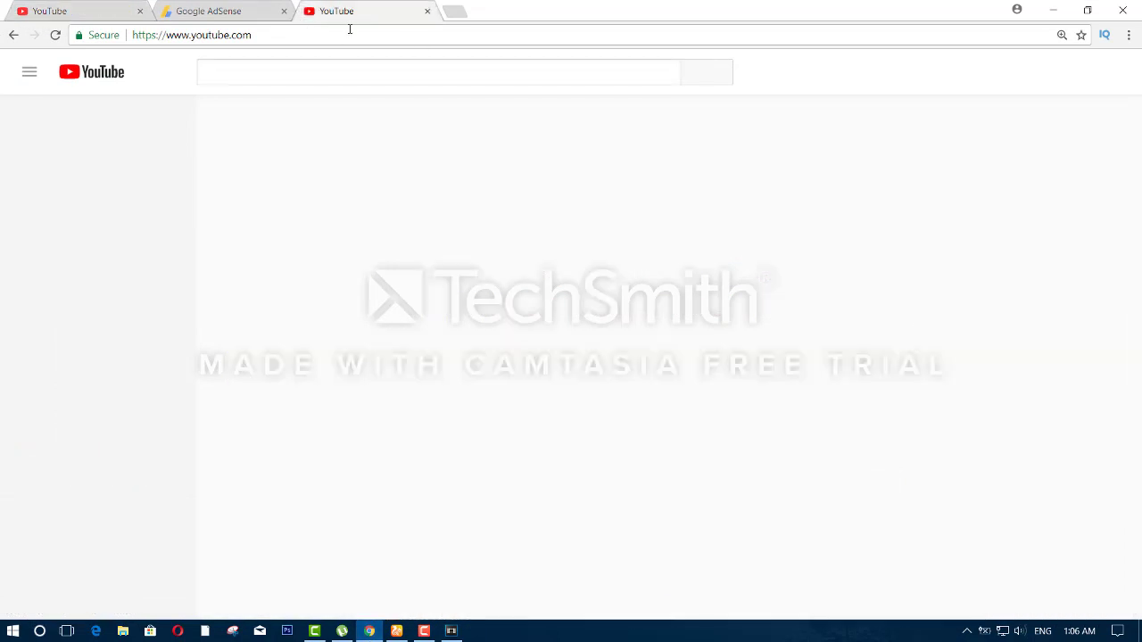
Step: Load savefrom.net in this second browser window
left_click(347, 40)
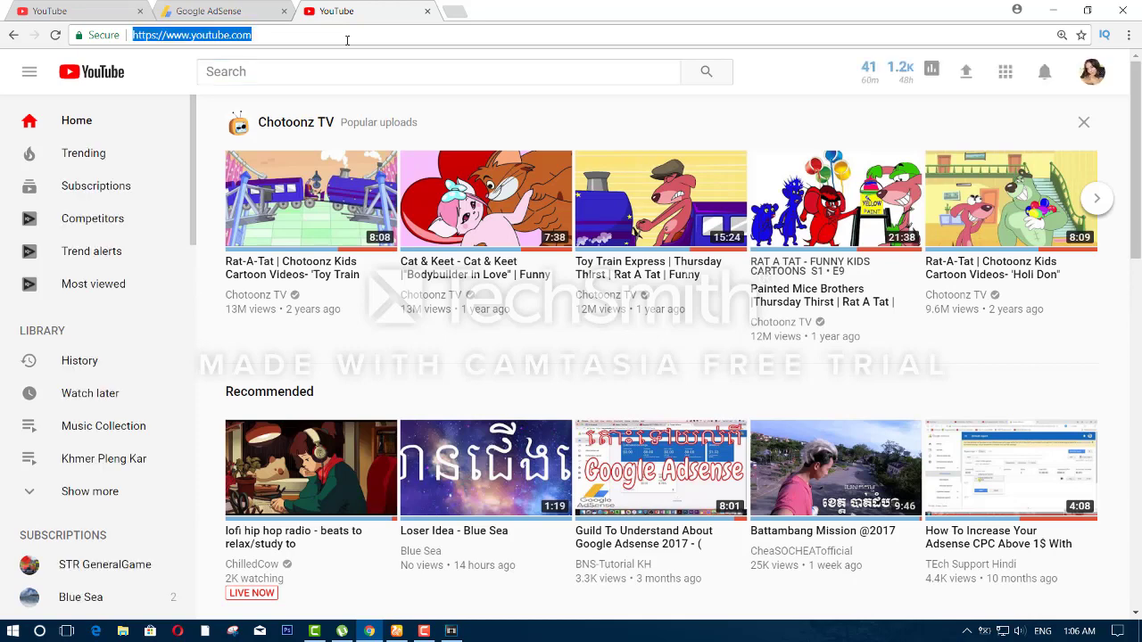
type("sa")
key("Return")
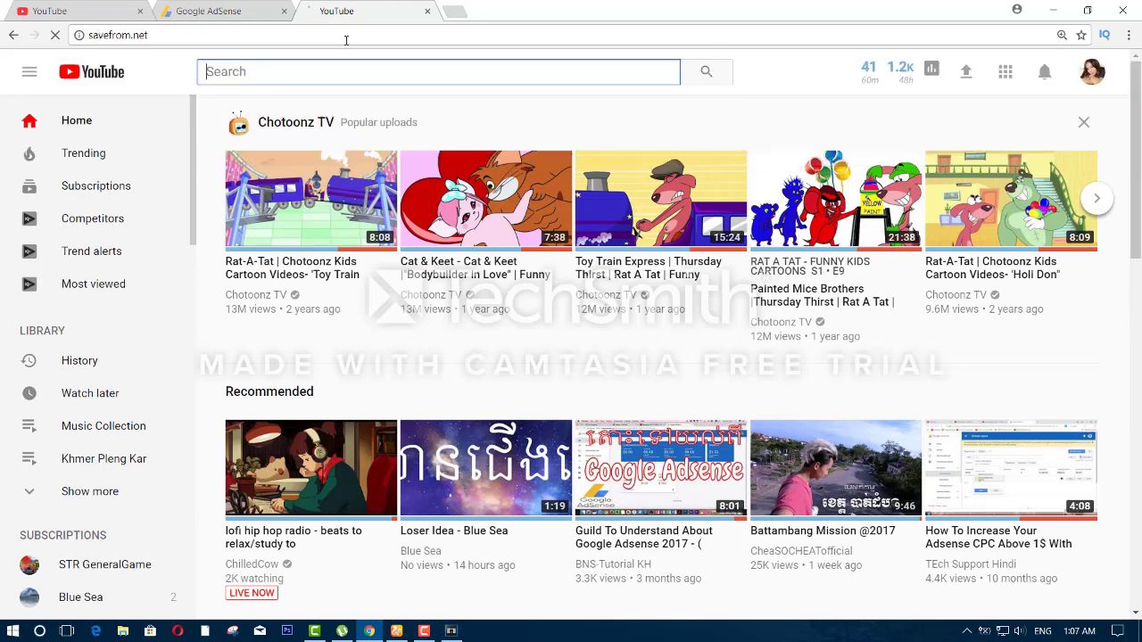
left_click(284, 11)
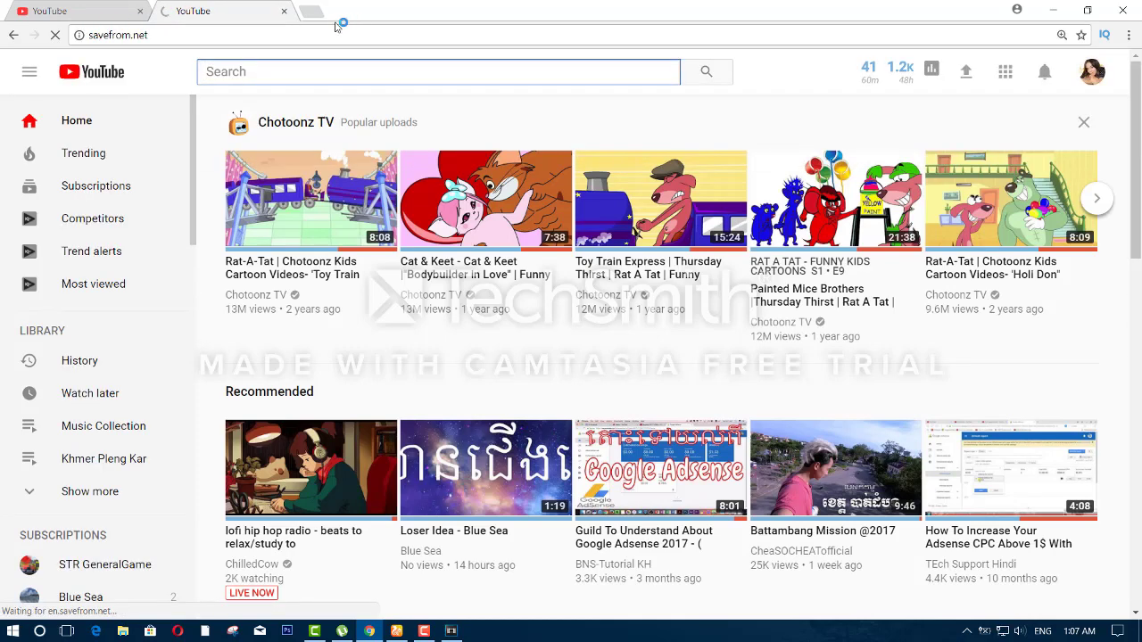
left_click(319, 13)
left_click(187, 13)
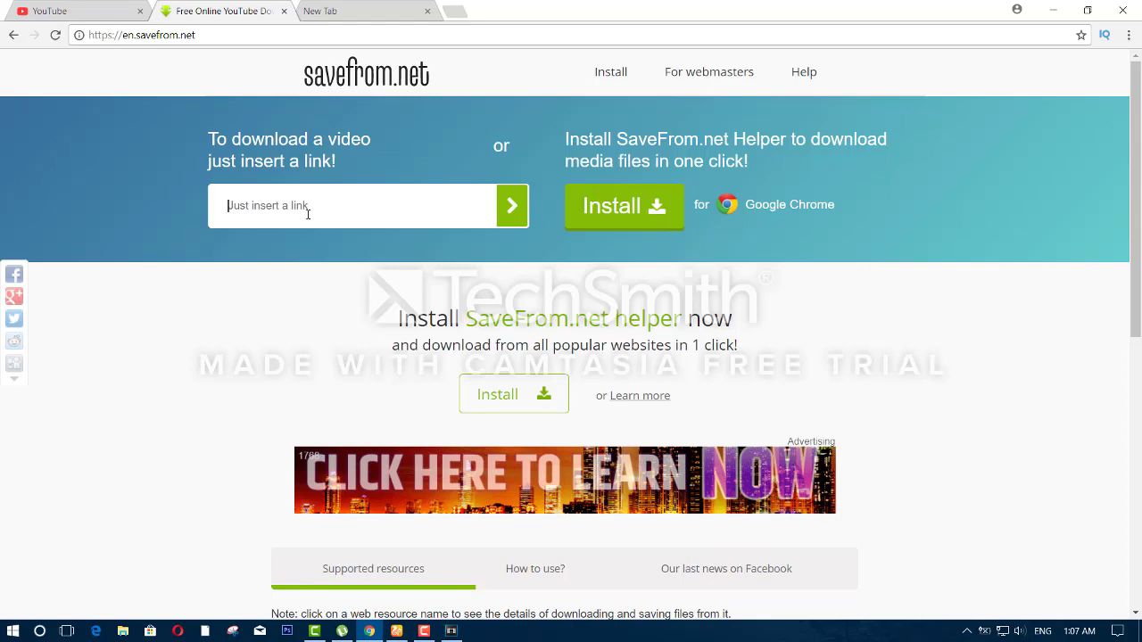
Step: Paste the YouTube video link into savefrom.net's field and check it against the video page
right_click(307, 214)
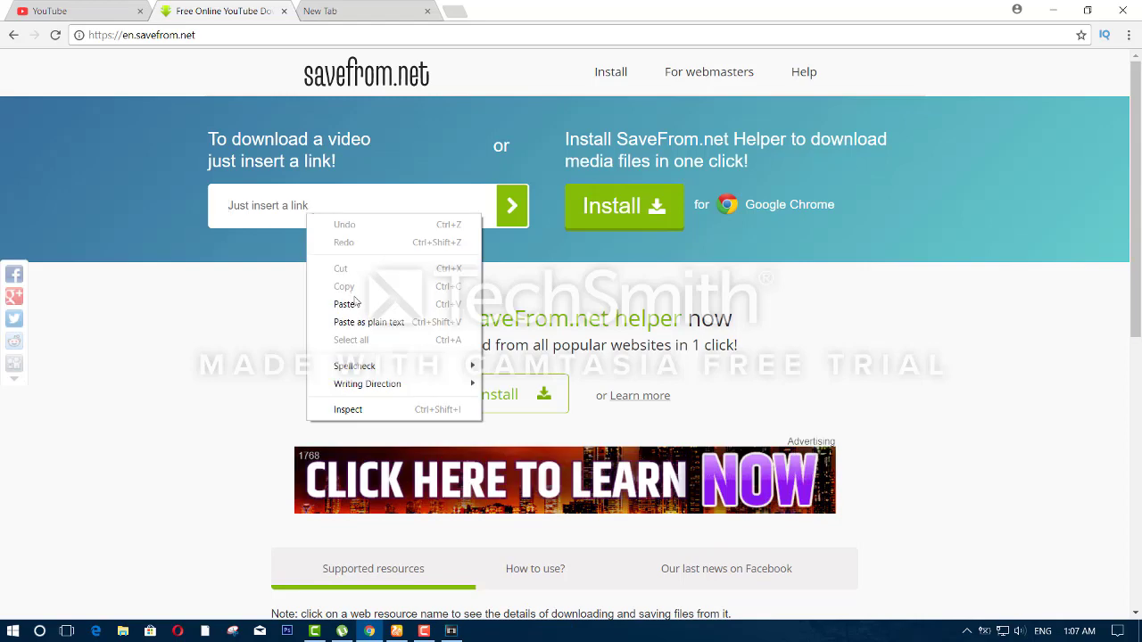
left_click(347, 304)
left_click(399, 633)
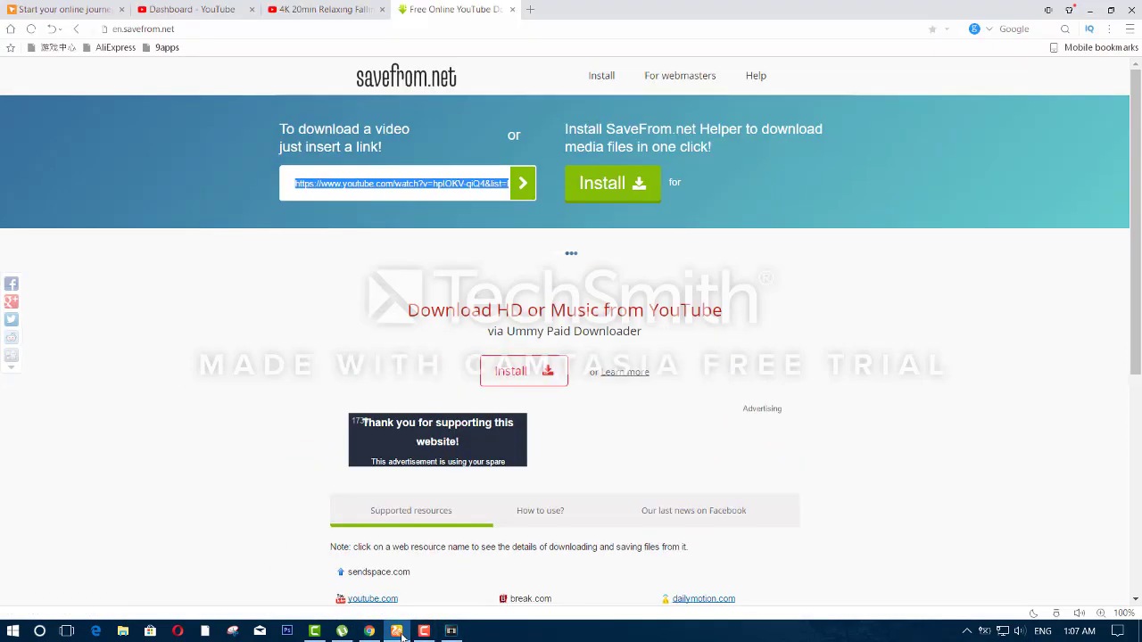
left_click(513, 9)
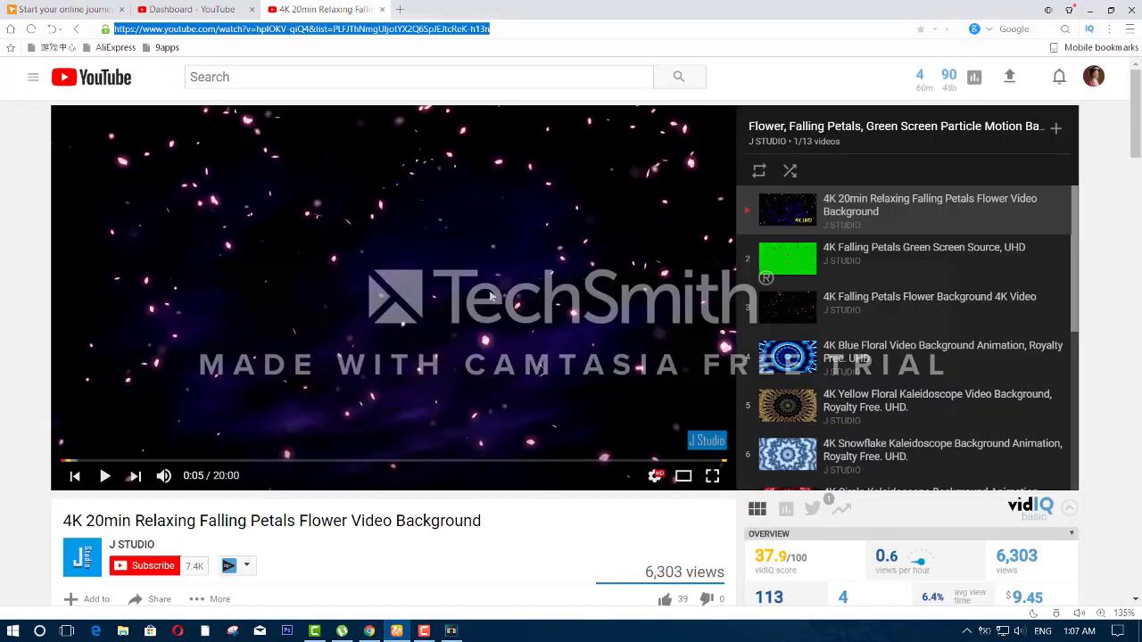
left_click(369, 631)
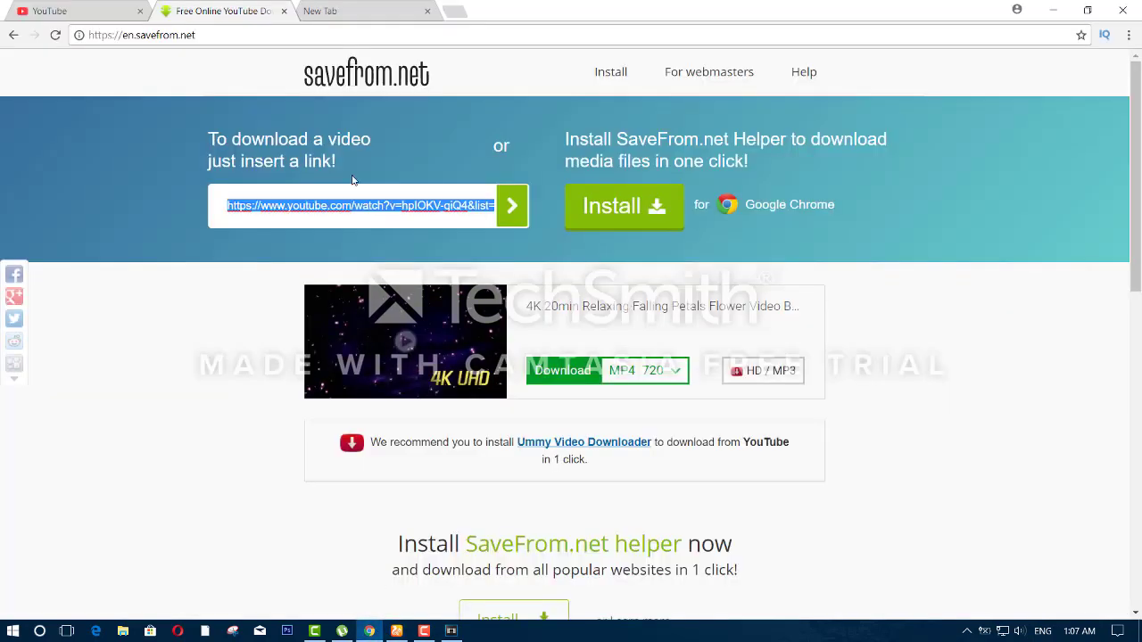
Step: Start the MP4 720 download of the falling petals video, then minimise Chrome
left_click(563, 373)
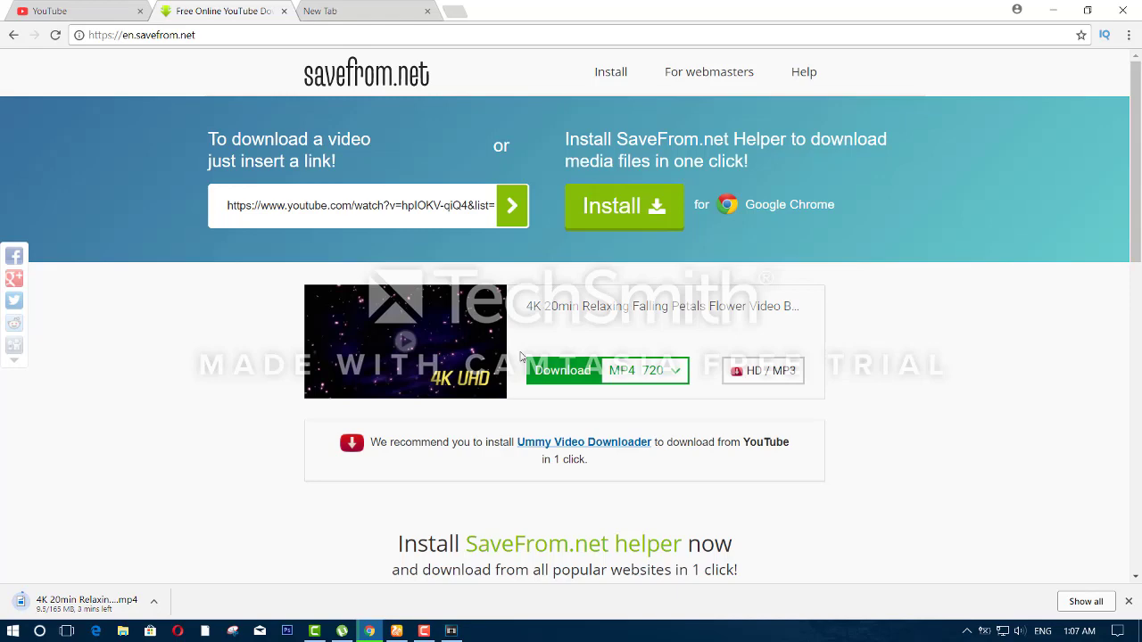
left_click(398, 631)
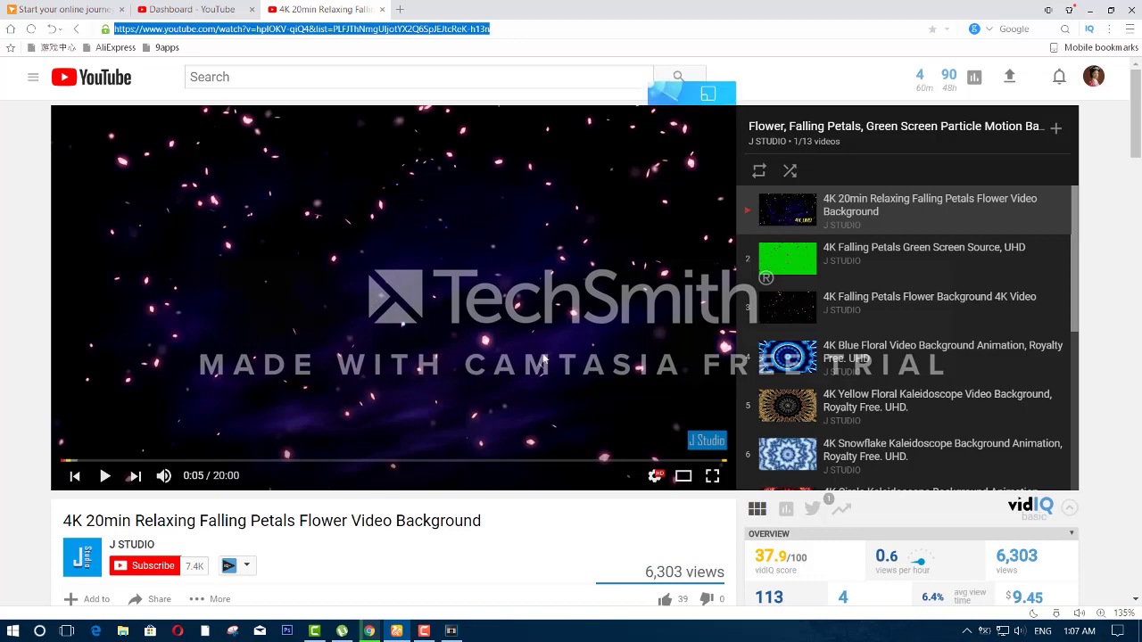
left_click(1090, 10)
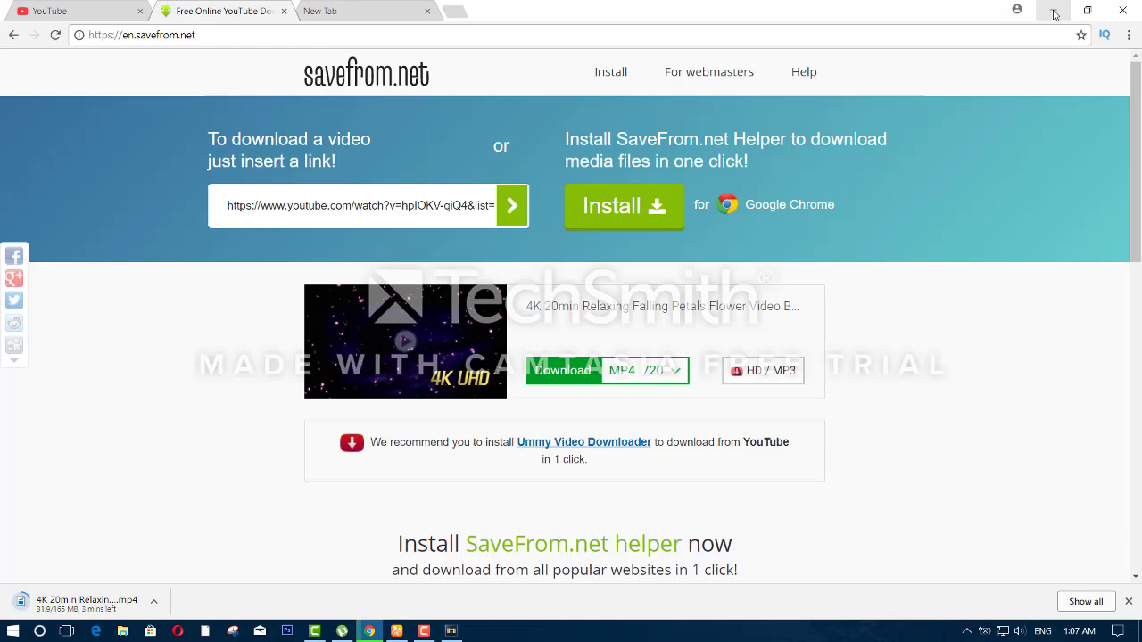
left_click(1054, 14)
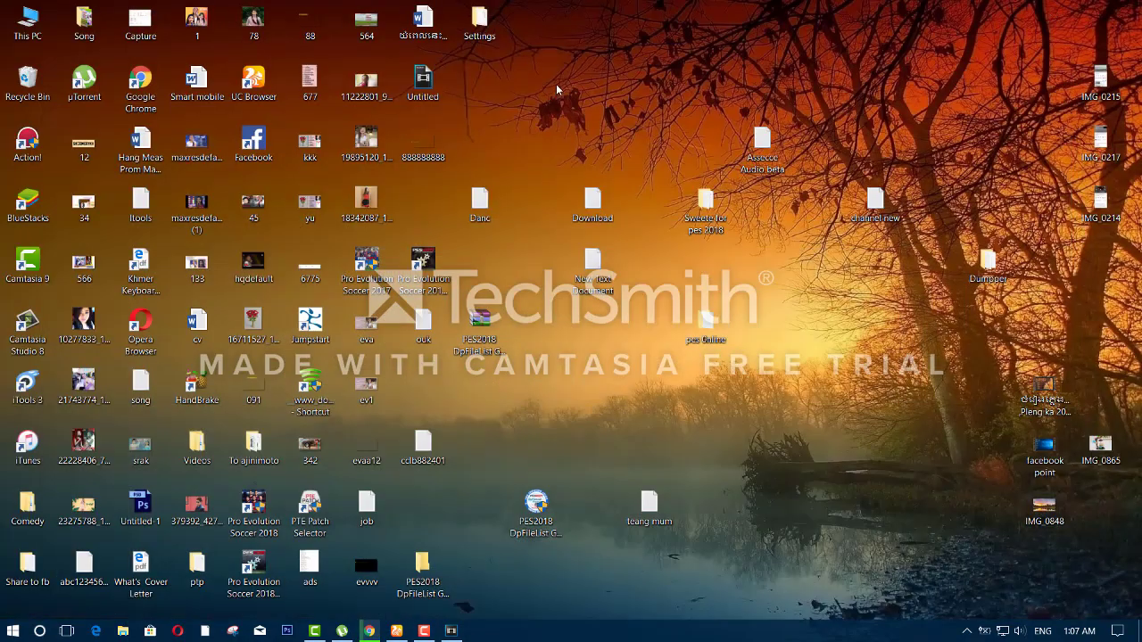
Step: Refresh the desktop and open the Downloads folder from This PC
right_click(556, 89)
left_click(589, 132)
double_click(28, 23)
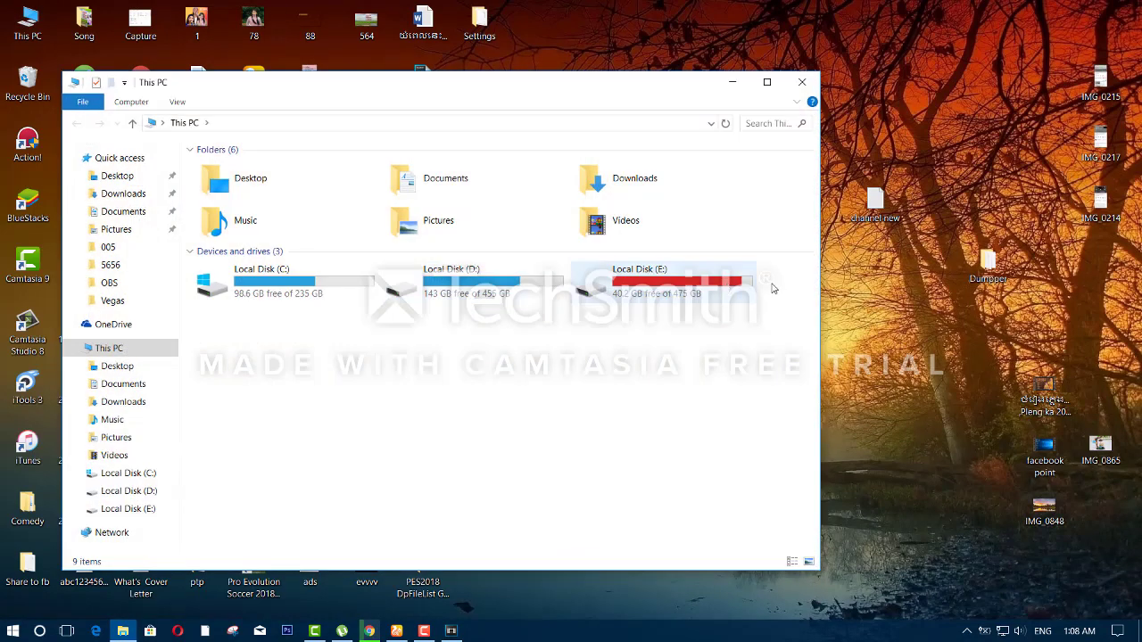
double_click(640, 189)
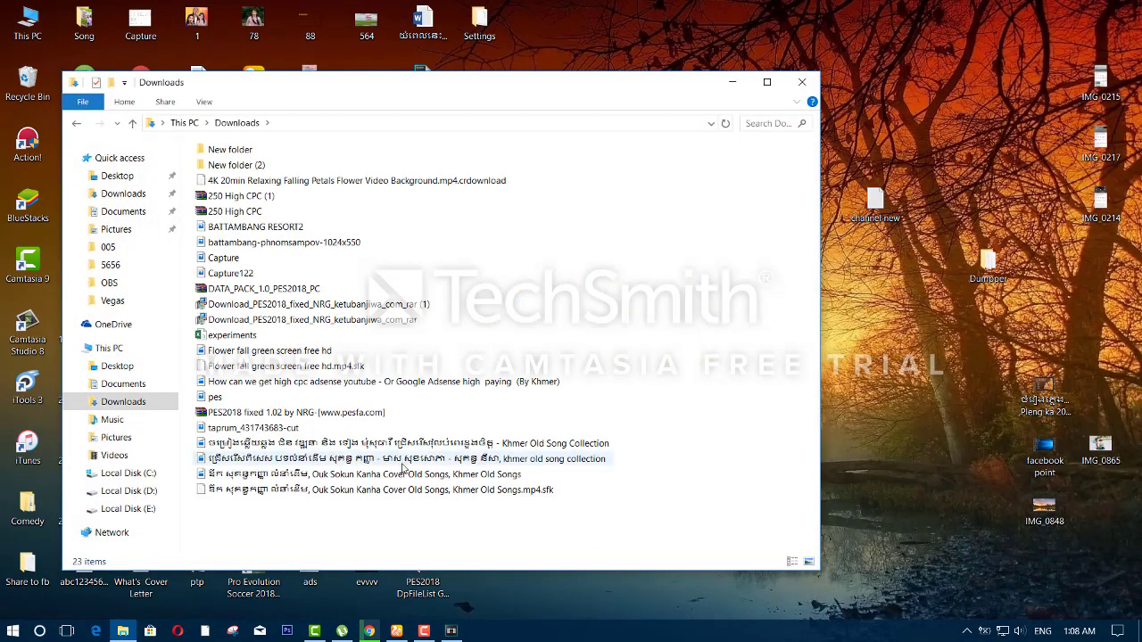
Step: Preview the Khmer old songs cover video, skipping ahead to the fourth song, then select the collection video
left_click(271, 478)
double_click(271, 478)
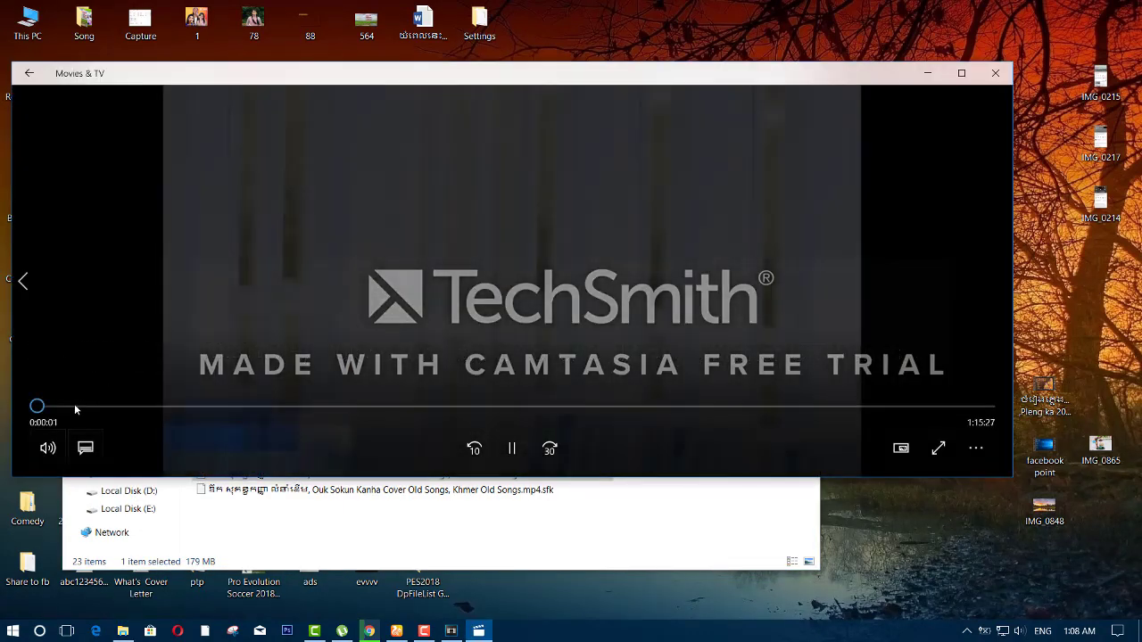
left_click(77, 406)
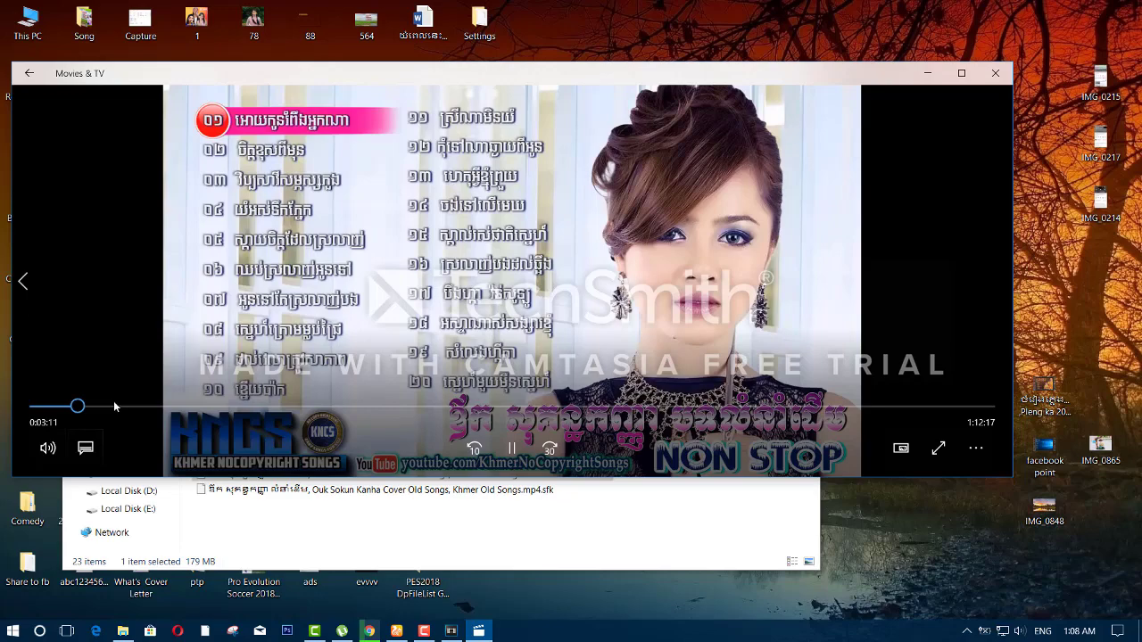
left_click_drag(114, 405, 273, 411)
left_click(996, 74)
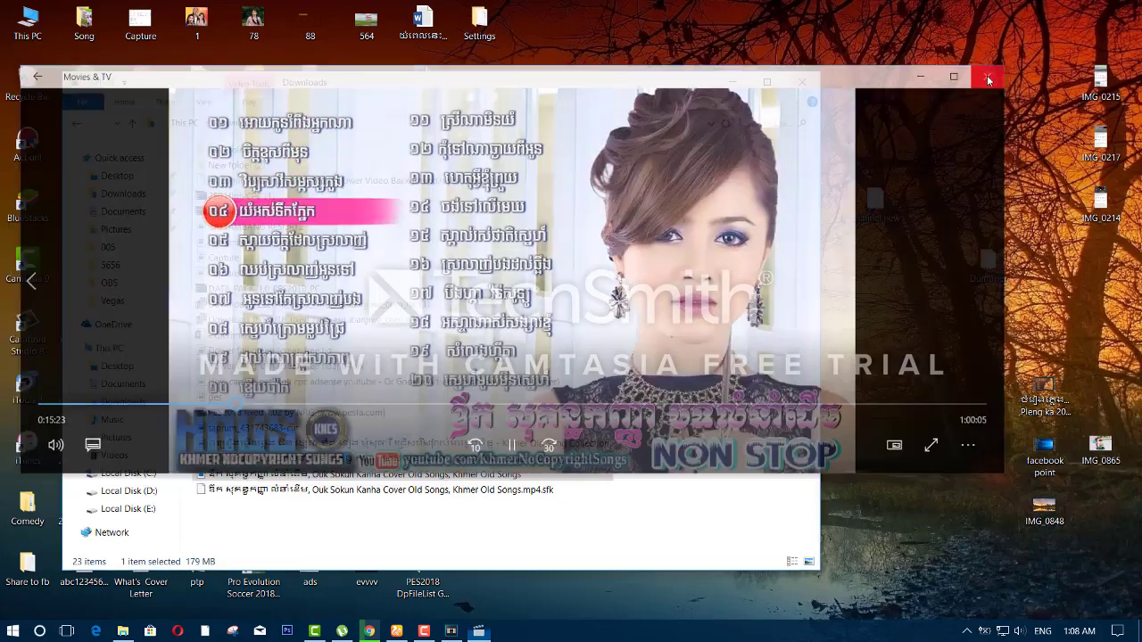
left_click(259, 462)
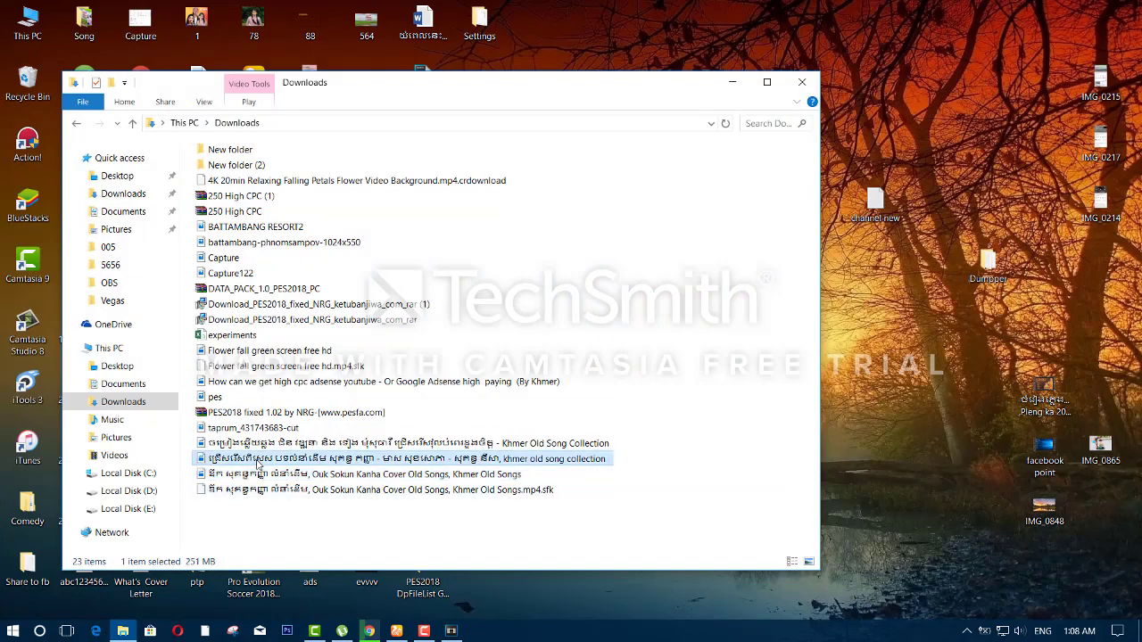
Step: Play the khmer old song collection video with speaker volume at 59, pause it, then close it
double_click(259, 462)
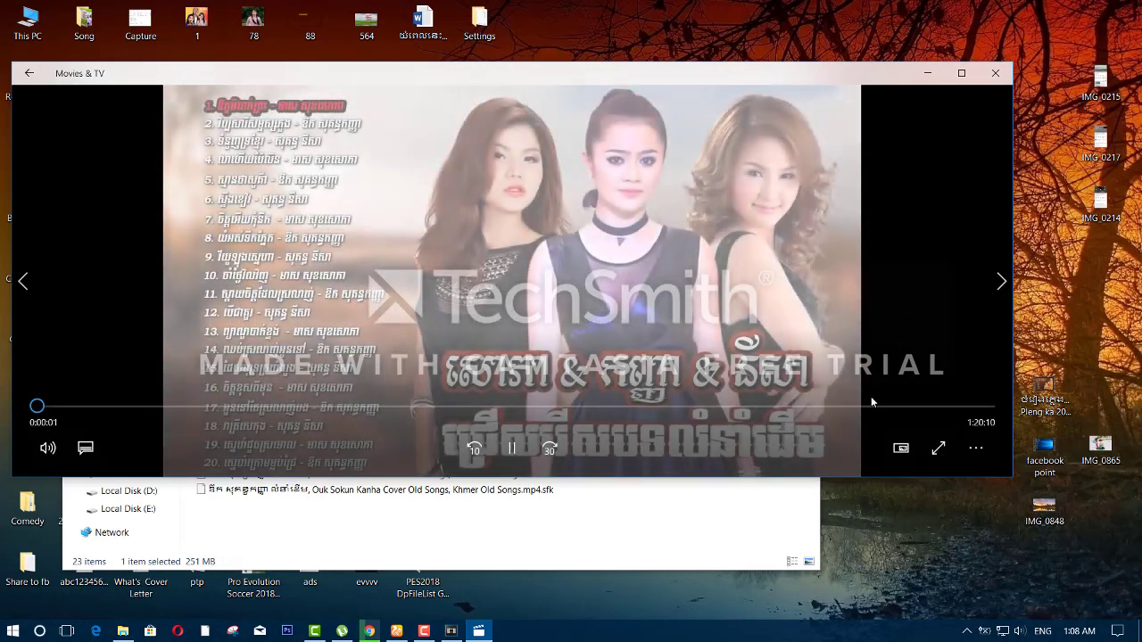
left_click(1018, 631)
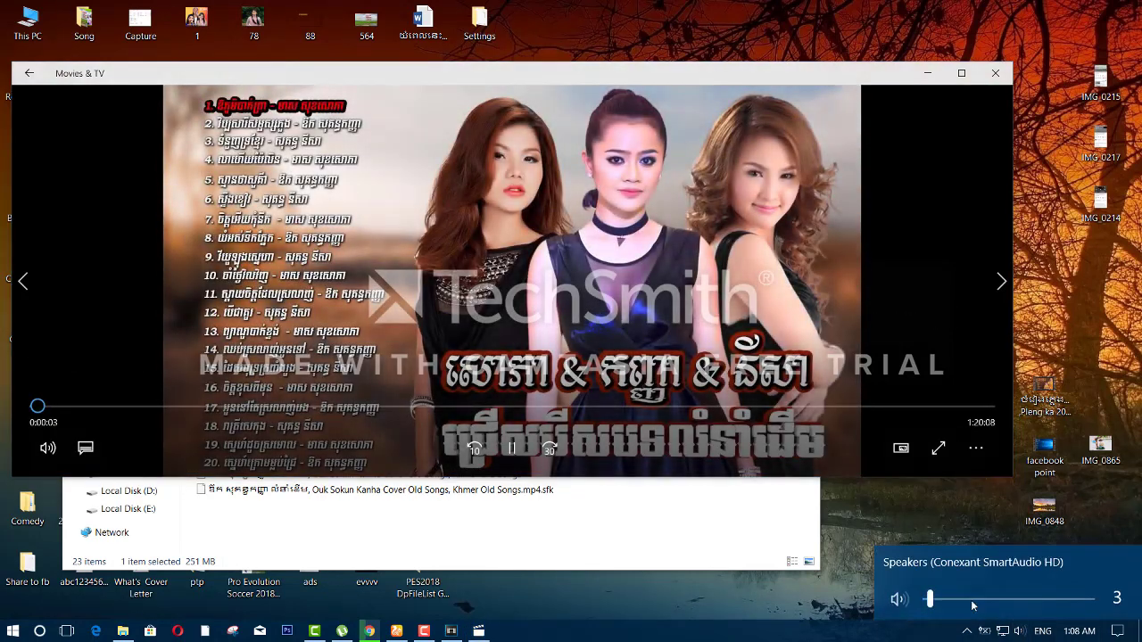
left_click_drag(972, 606, 1025, 599)
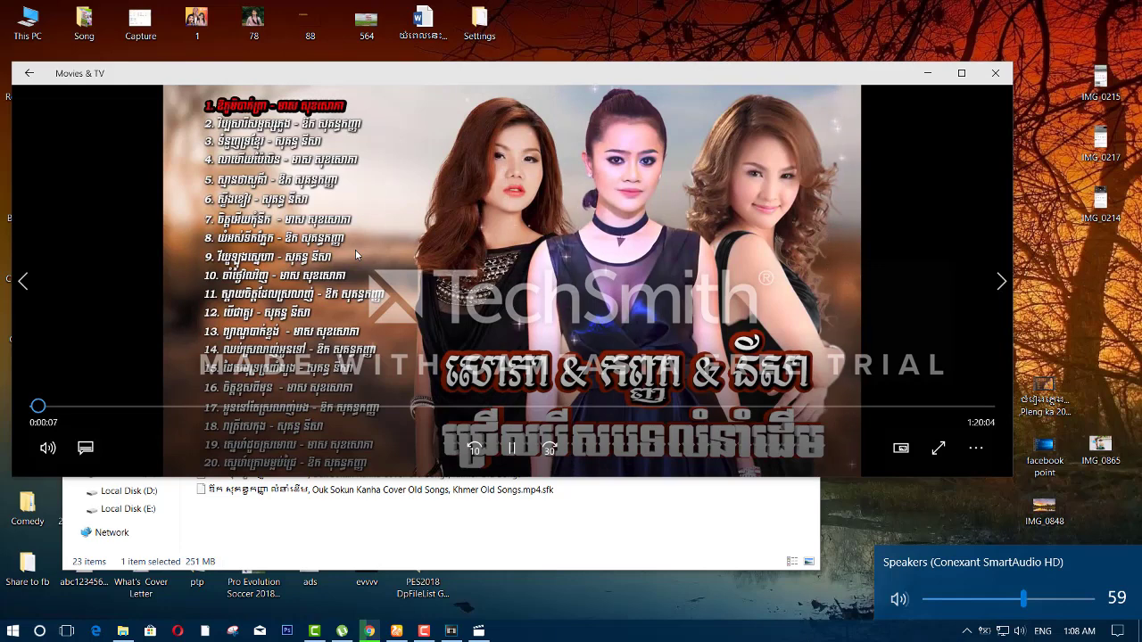
left_click(461, 246)
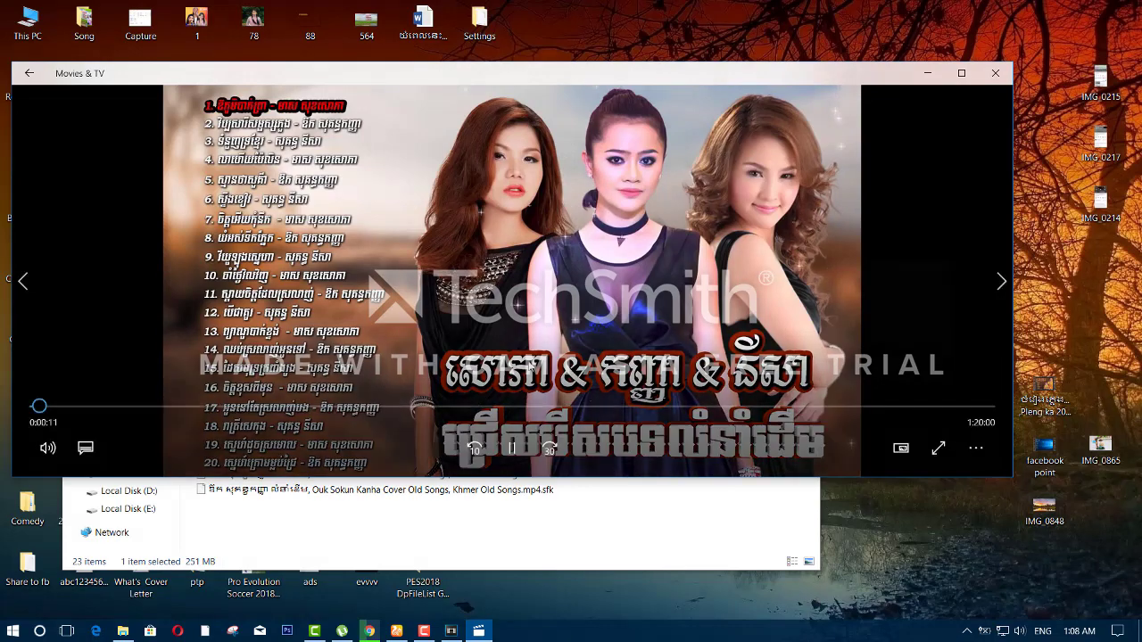
left_click(531, 367)
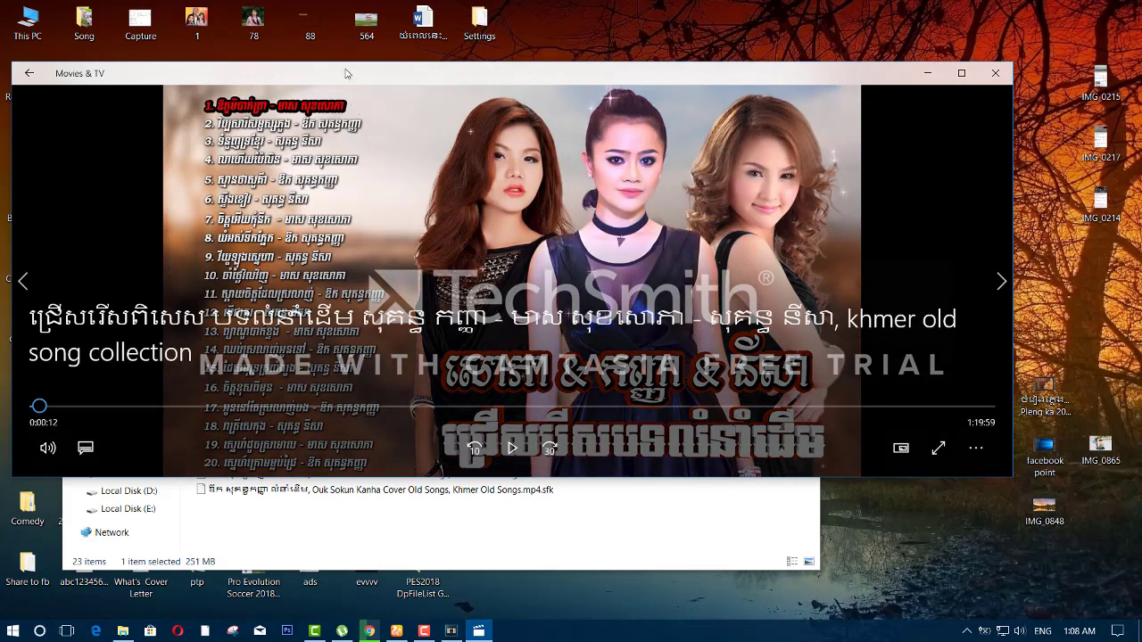
left_click_drag(346, 73, 424, 86)
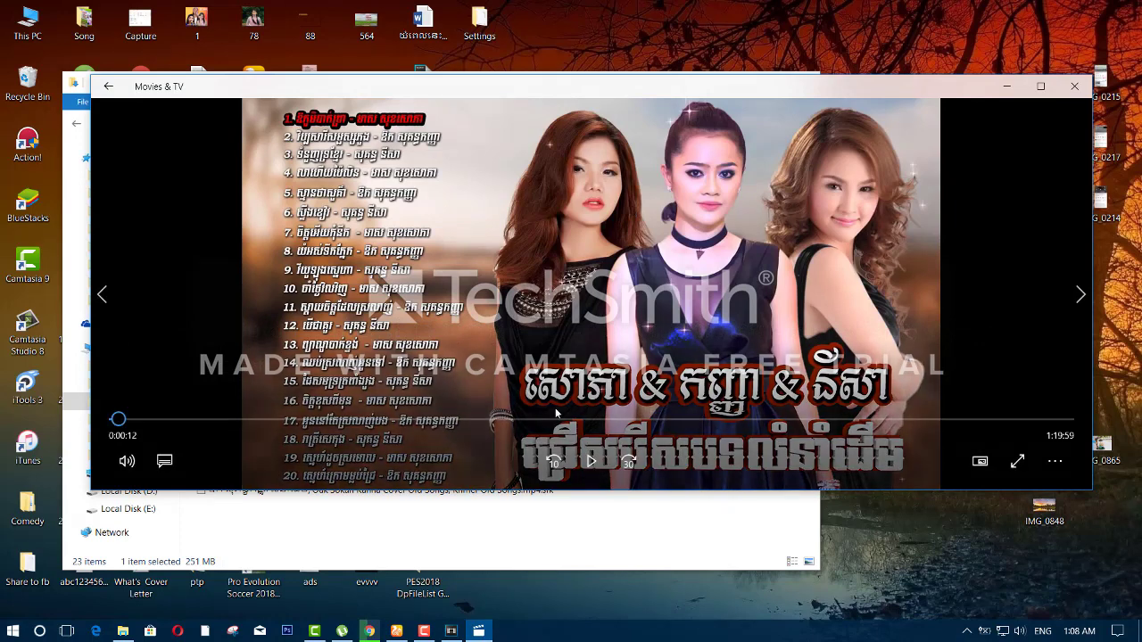
left_click(1074, 86)
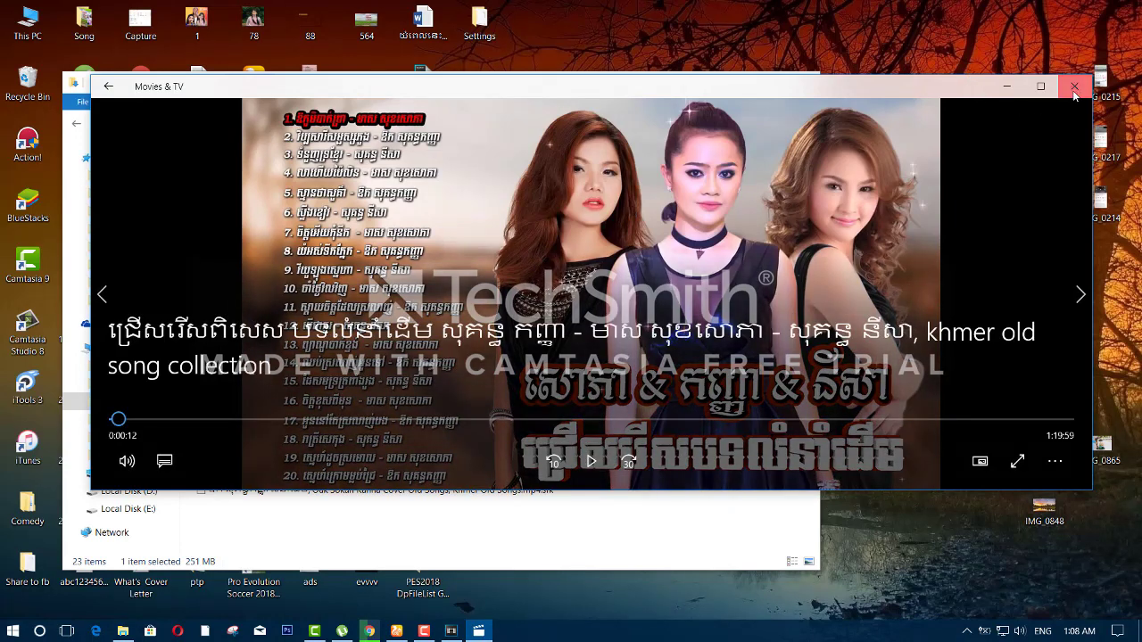
Step: Drag the song collection video onto the Vegas timeline, match project settings, and place the playhead at 00:03:05:00
left_click_drag(414, 85, 780, 80)
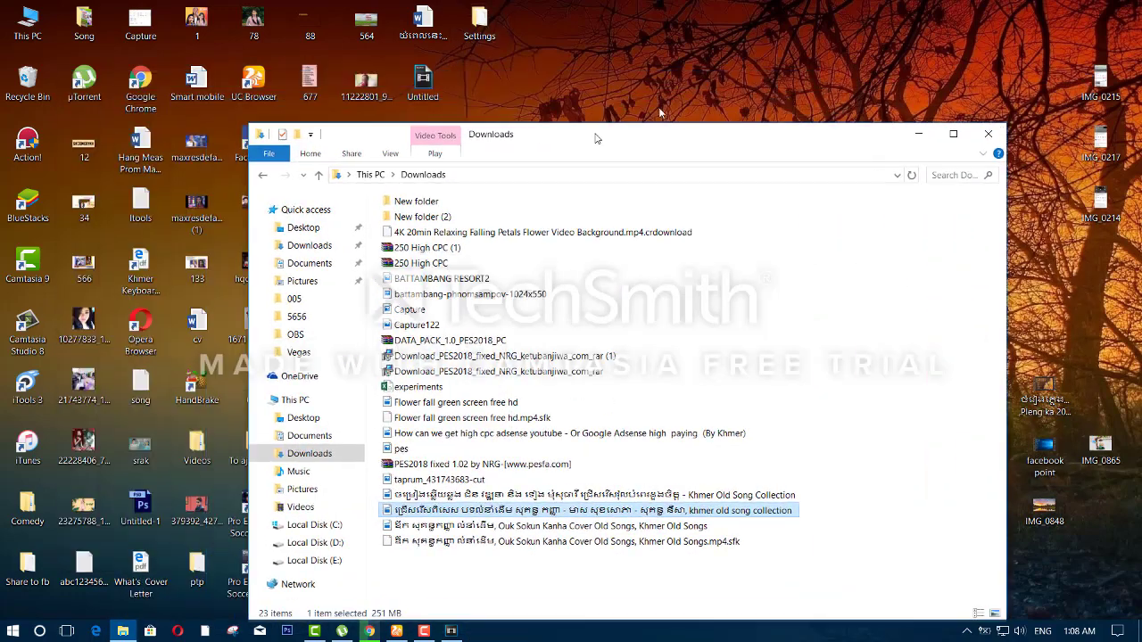
left_click_drag(681, 448, 452, 599)
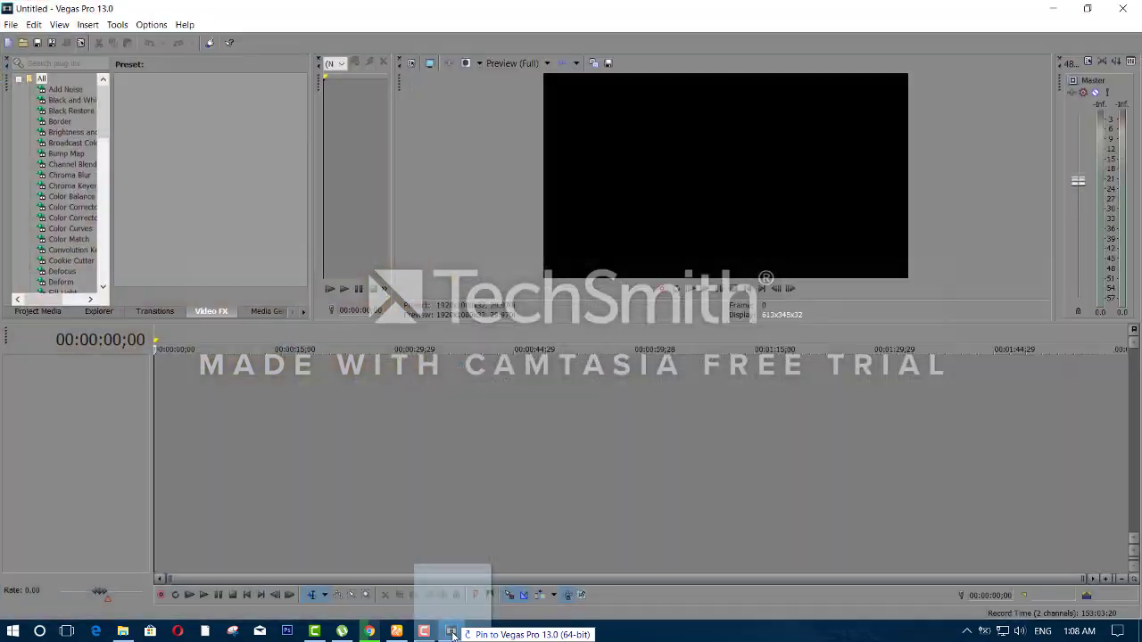
mouse_move(453, 600)
left_mouse_down()
mouse_move(168, 242)
mouse_move(194, 401)
left_mouse_up()
left_click(646, 258)
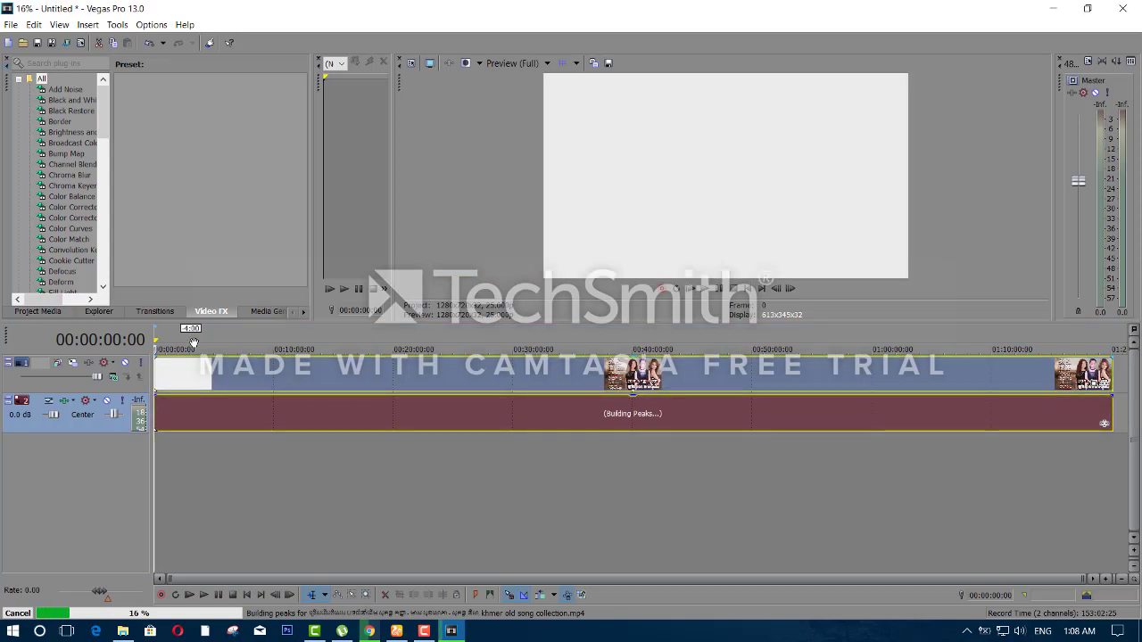
left_click(190, 348)
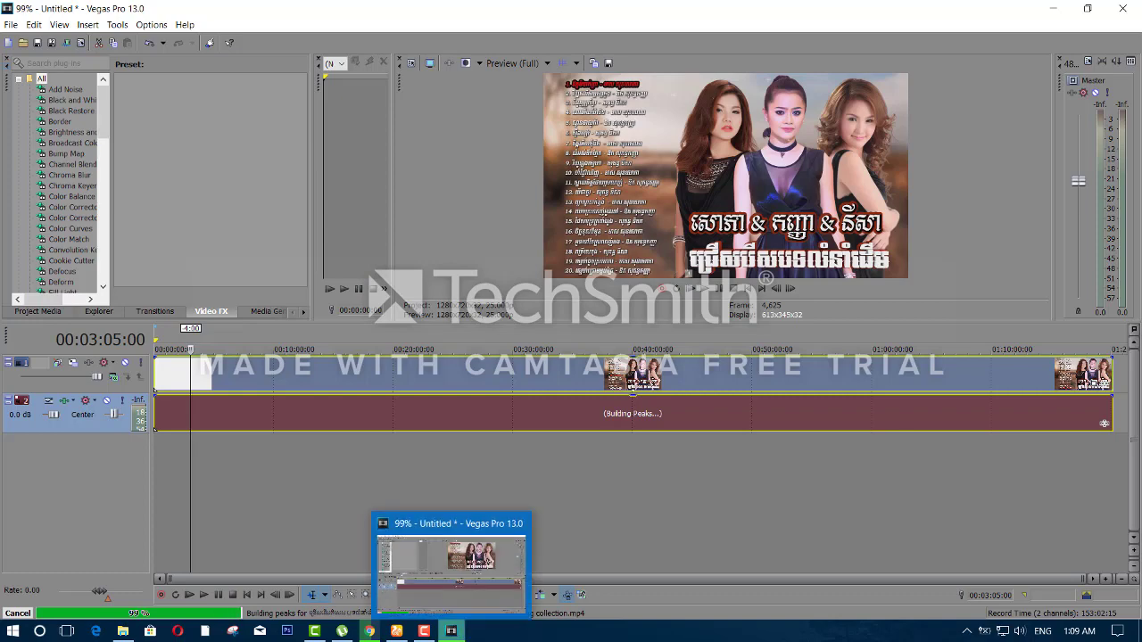
Step: Minimise Vegas Pro, refresh the desktop, and open This PC centred on screen
left_click(453, 632)
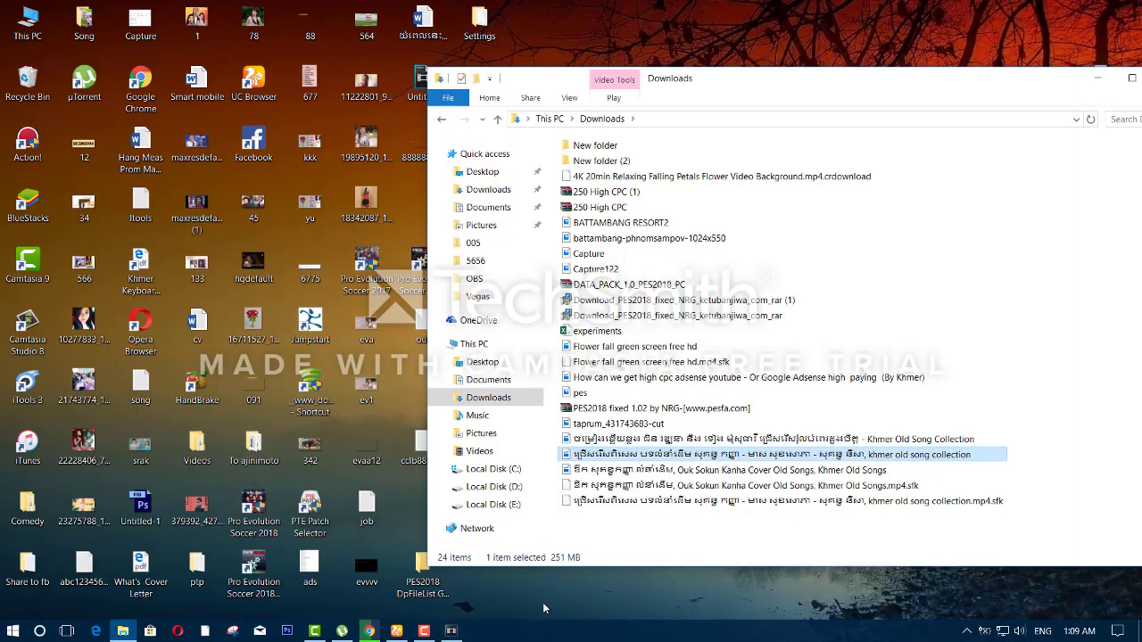
right_click(544, 409)
left_click(643, 450)
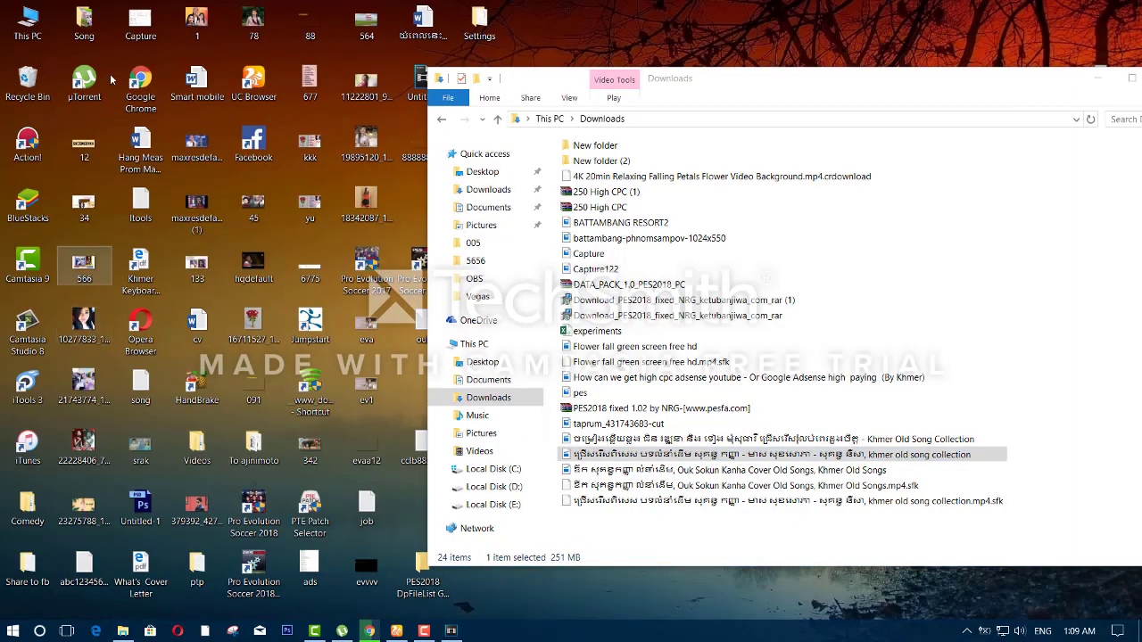
double_click(27, 23)
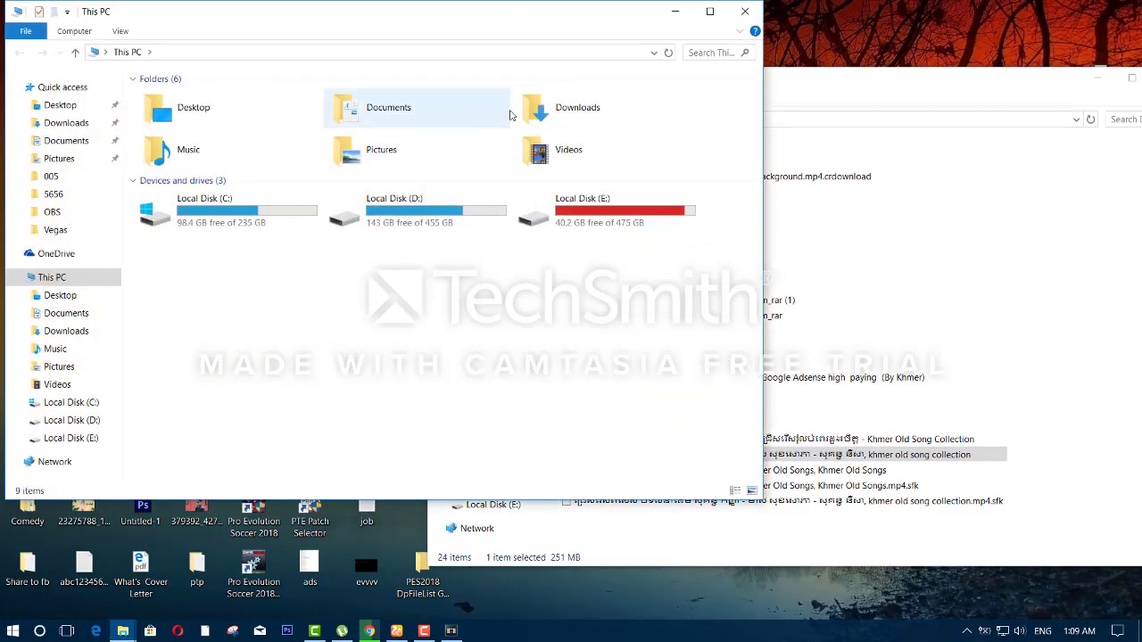
left_click_drag(422, 19, 648, 78)
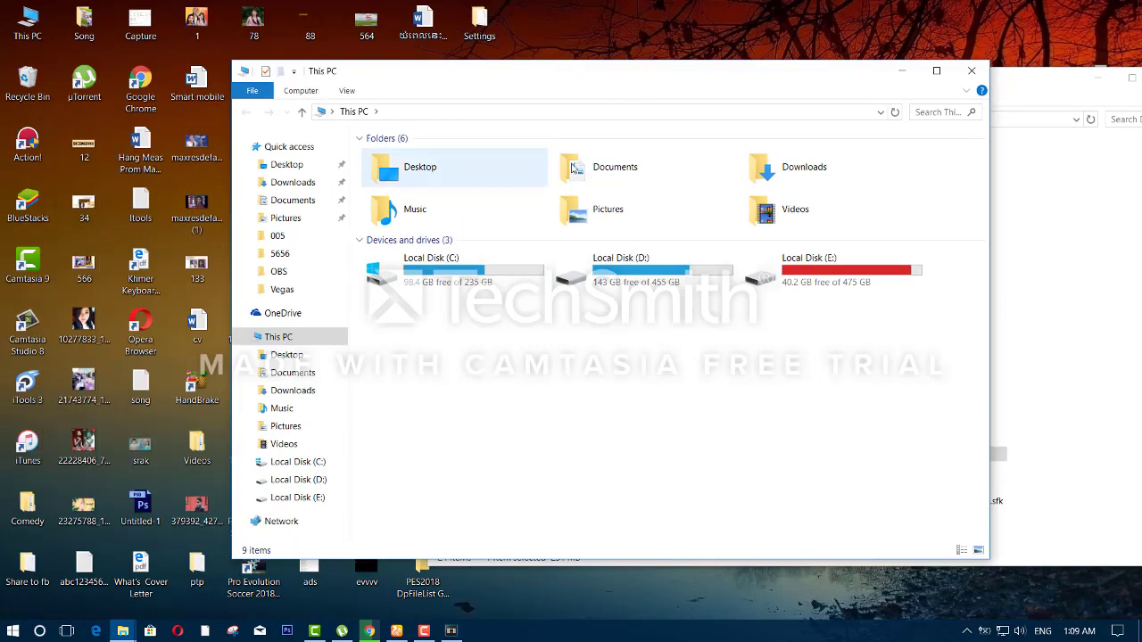
Step: Open Documents > 5656, view the ss image, then select the Untitled-1 file
left_click(594, 173)
double_click(594, 173)
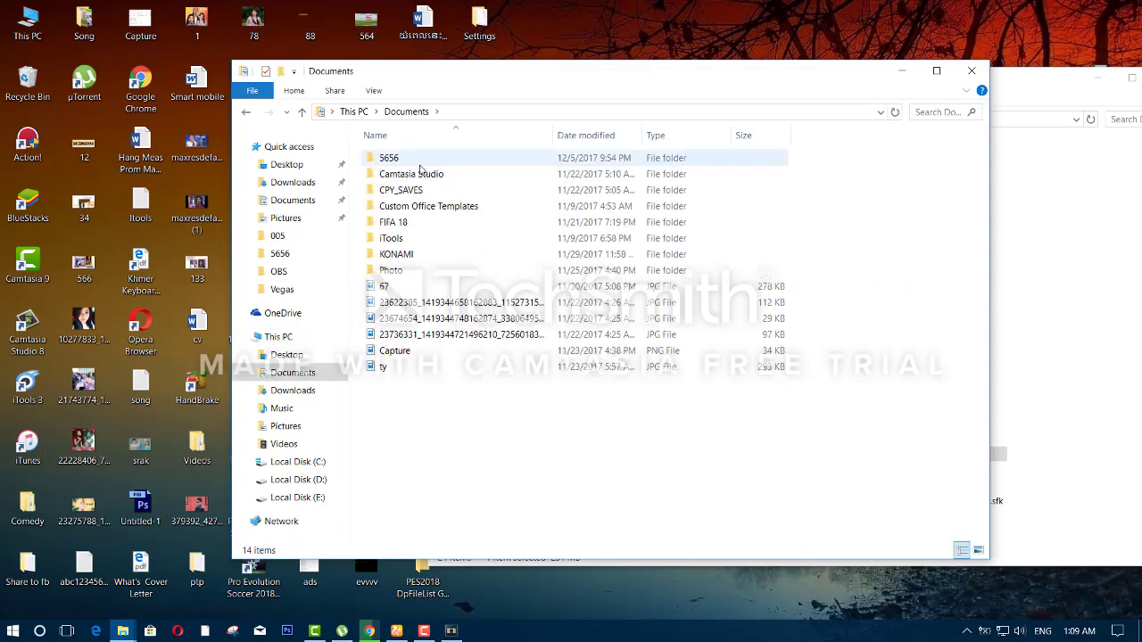
double_click(589, 157)
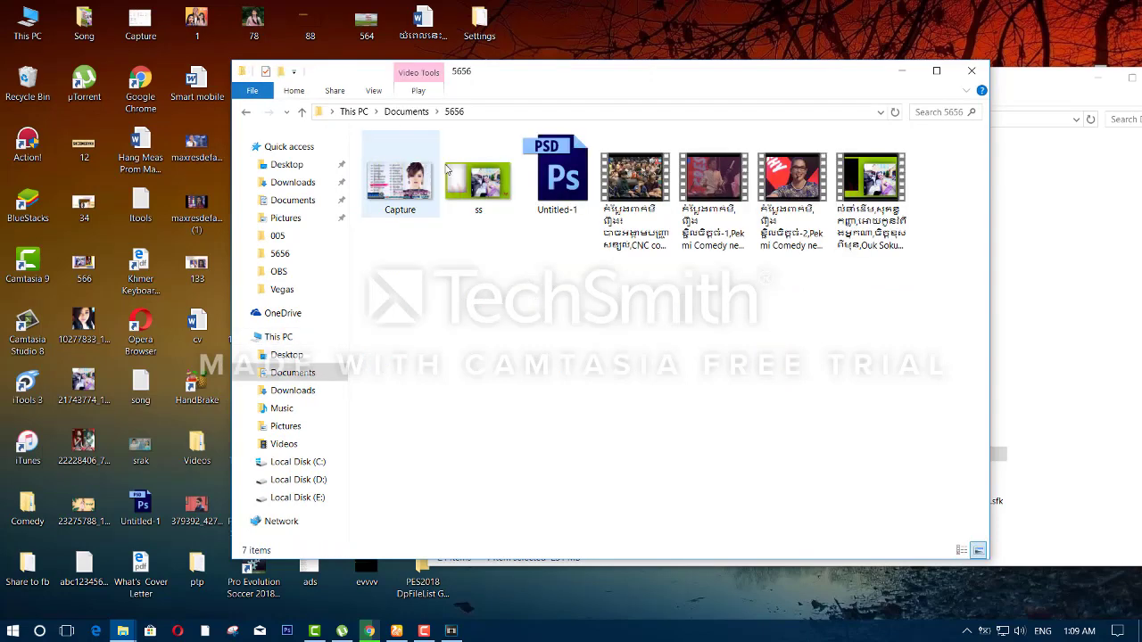
left_click(546, 192)
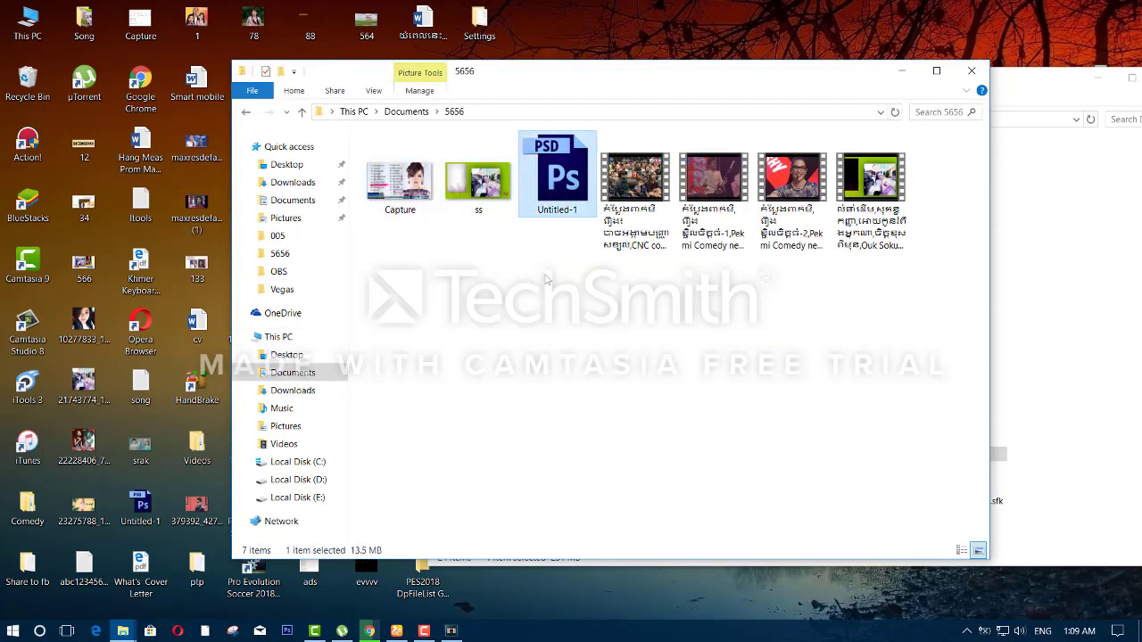
double_click(478, 183)
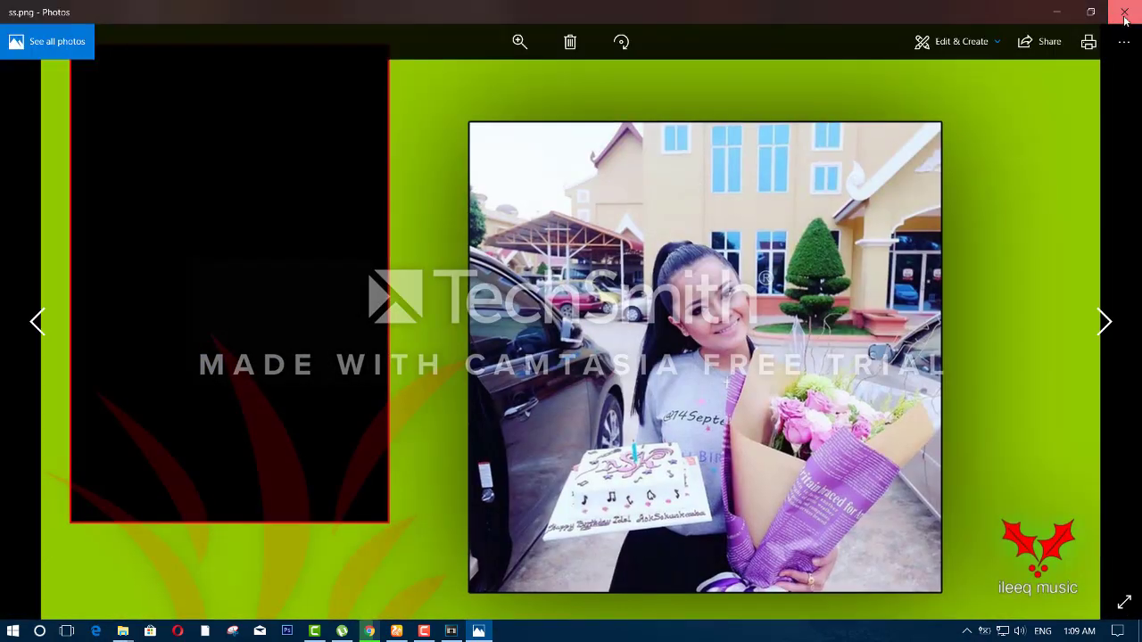
left_click(1124, 13)
left_click(549, 183)
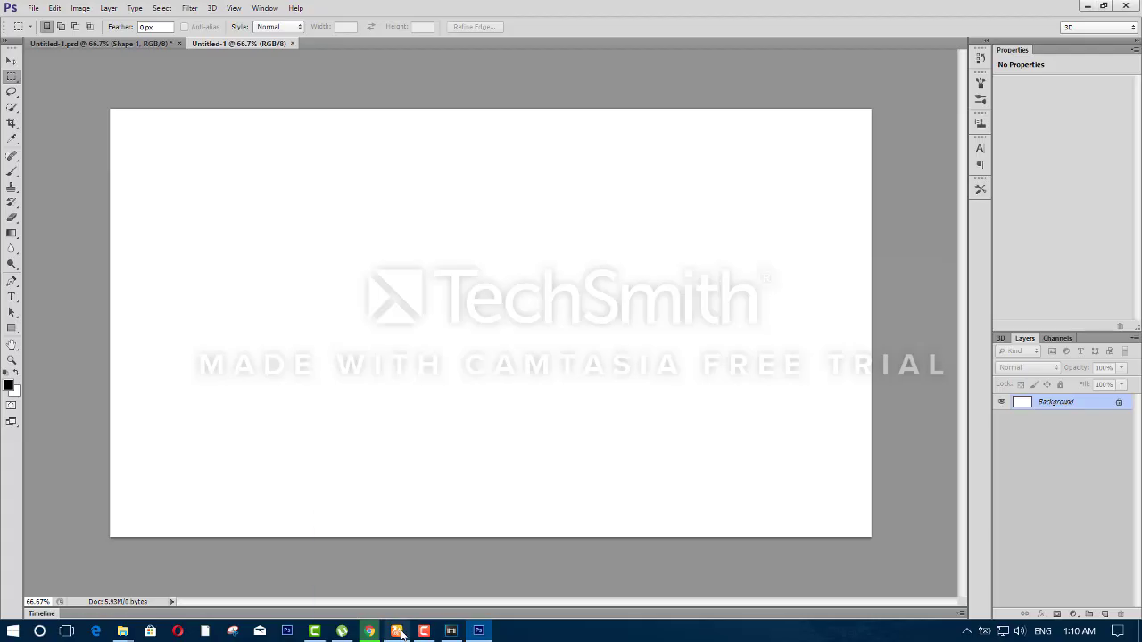
mouse_move(401, 635)
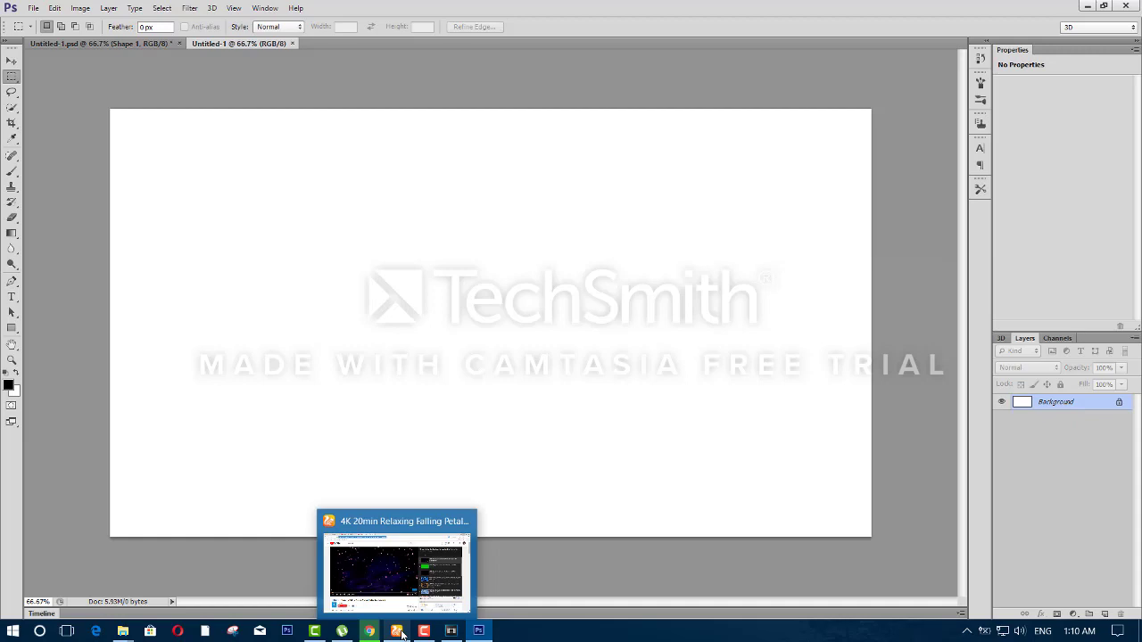
Step: Run a Google search for the singer's name in a new UC Browser tab
left_click(402, 634)
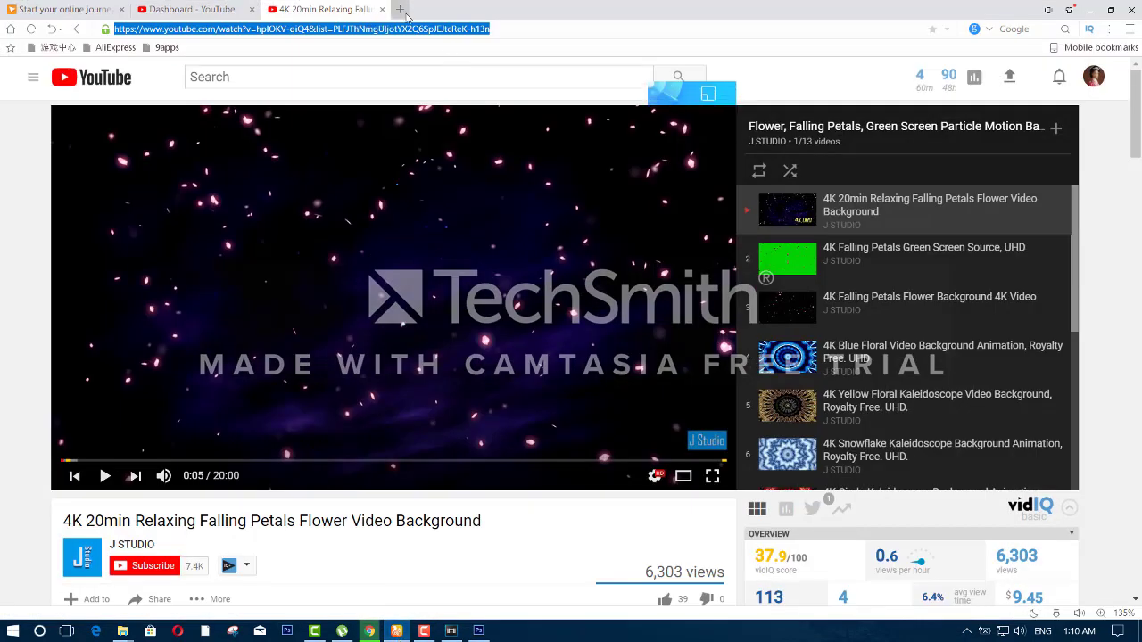
left_click(401, 9)
left_click(660, 268)
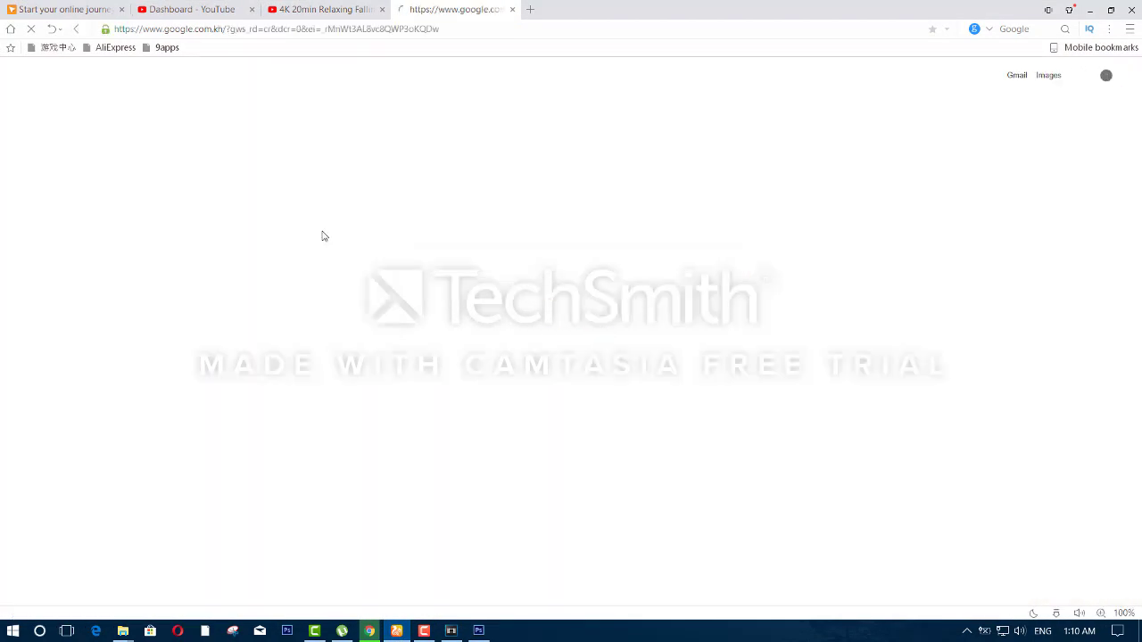
left_click(464, 256)
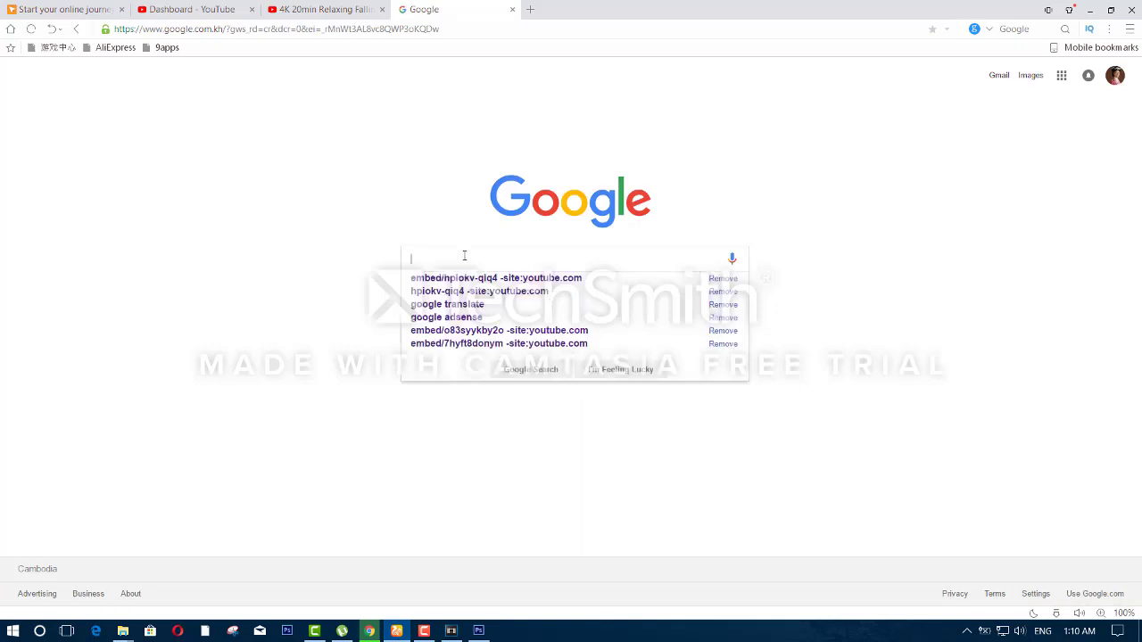
type("mea")
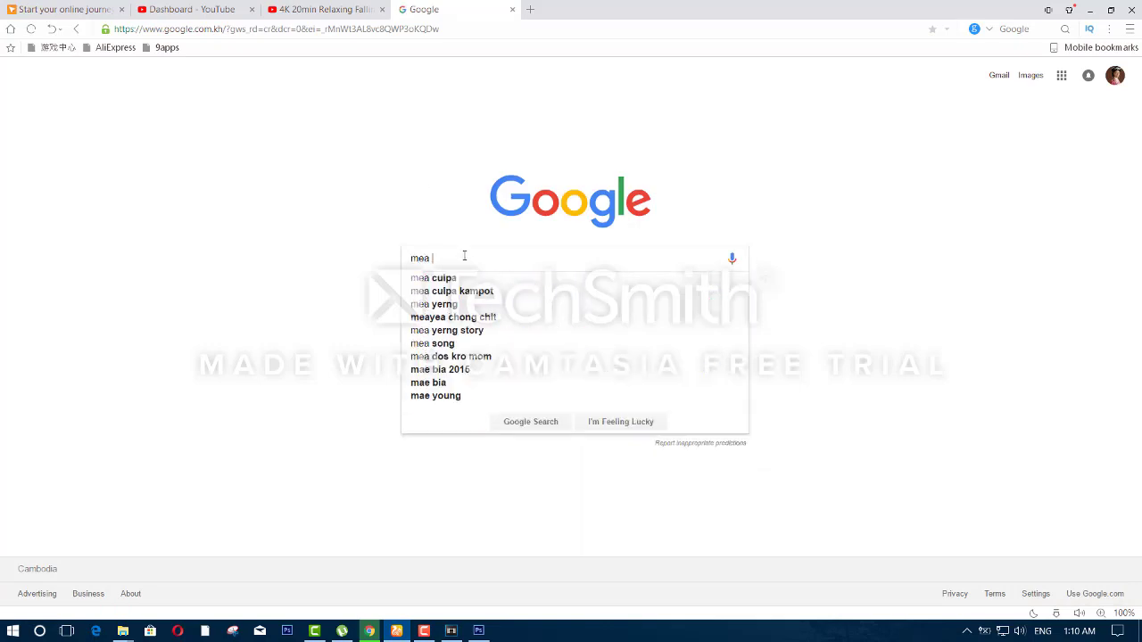
type("s s")
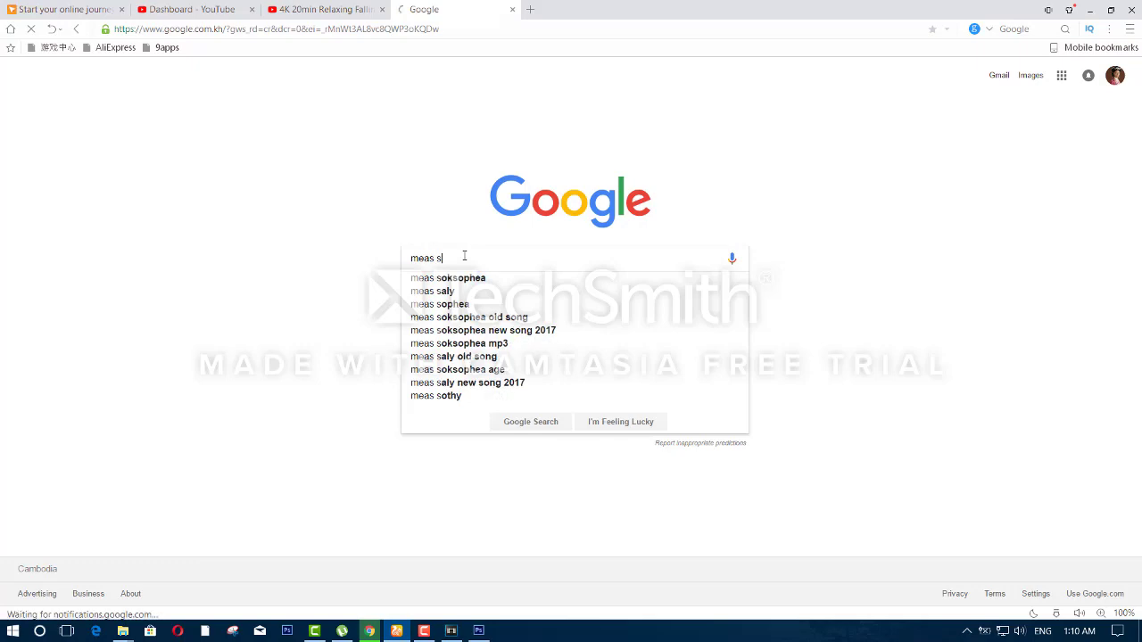
left_click(463, 281)
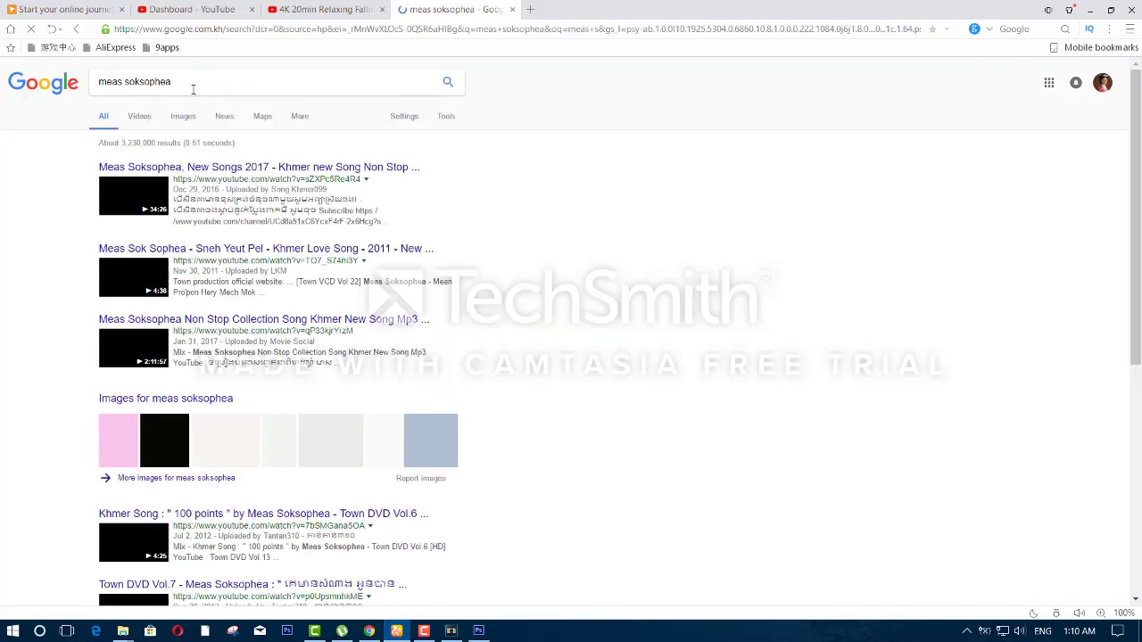
Step: Switch to image results and open the singer's 500×500 SoundCloud portrait in preview
left_click(207, 81)
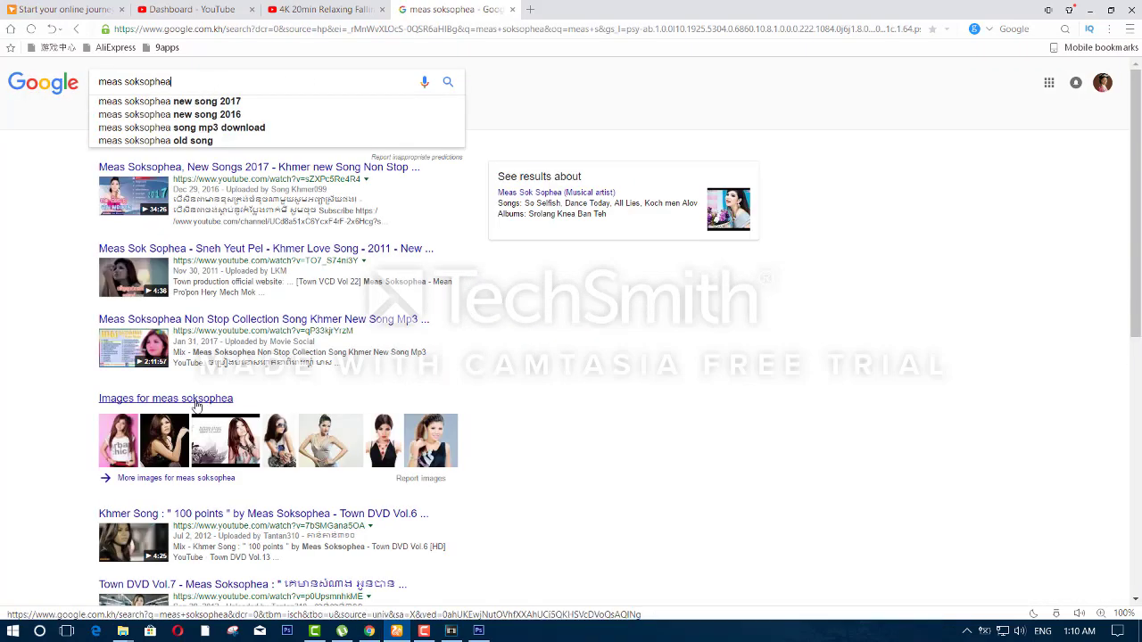
left_click(197, 399)
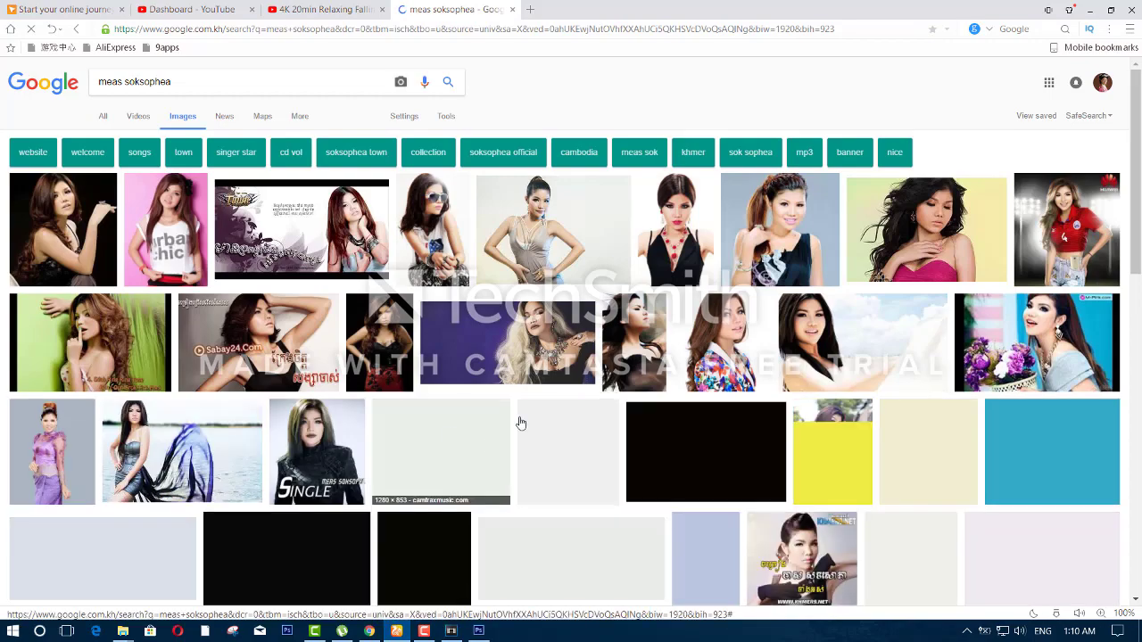
left_click(722, 353)
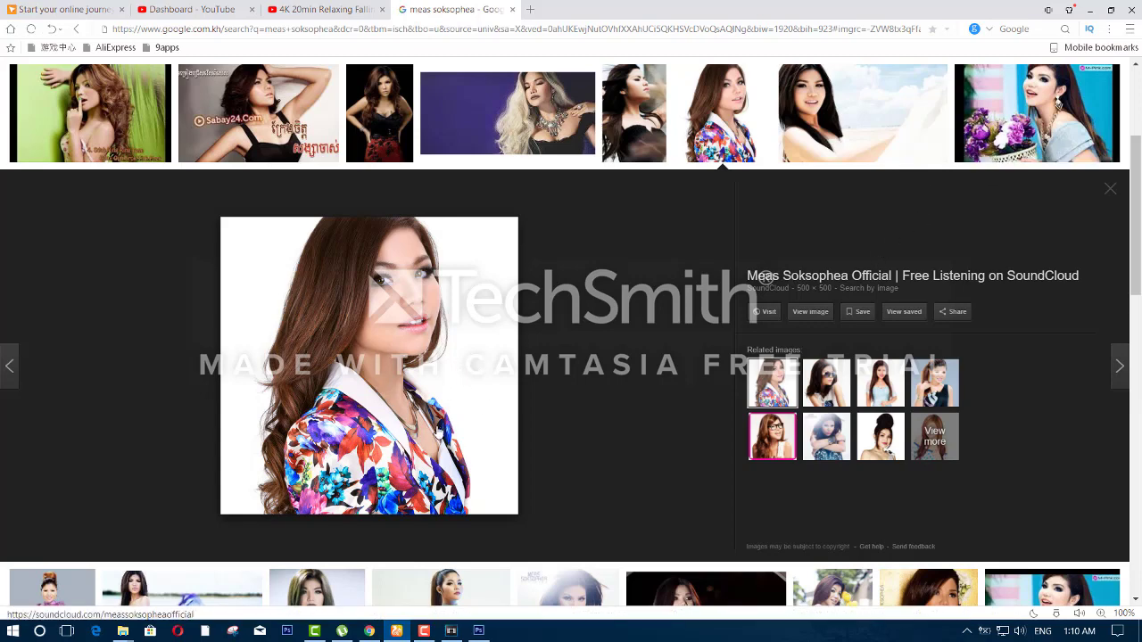
Step: Save the previewed portrait as a JPG into the Documents\5656 folder
right_click(336, 343)
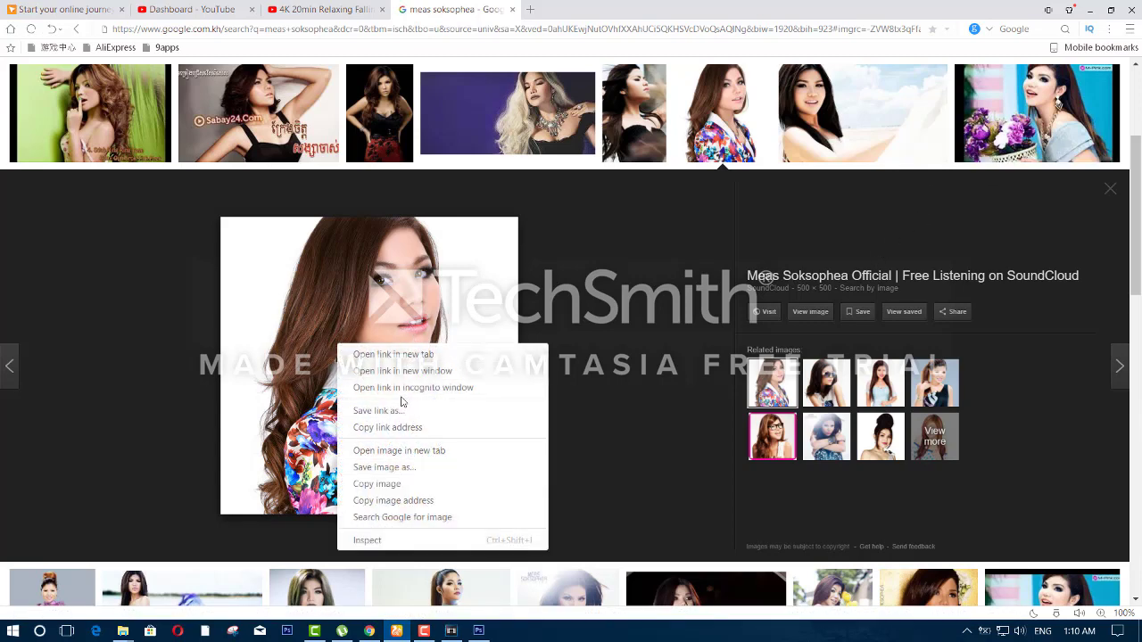
left_click(433, 469)
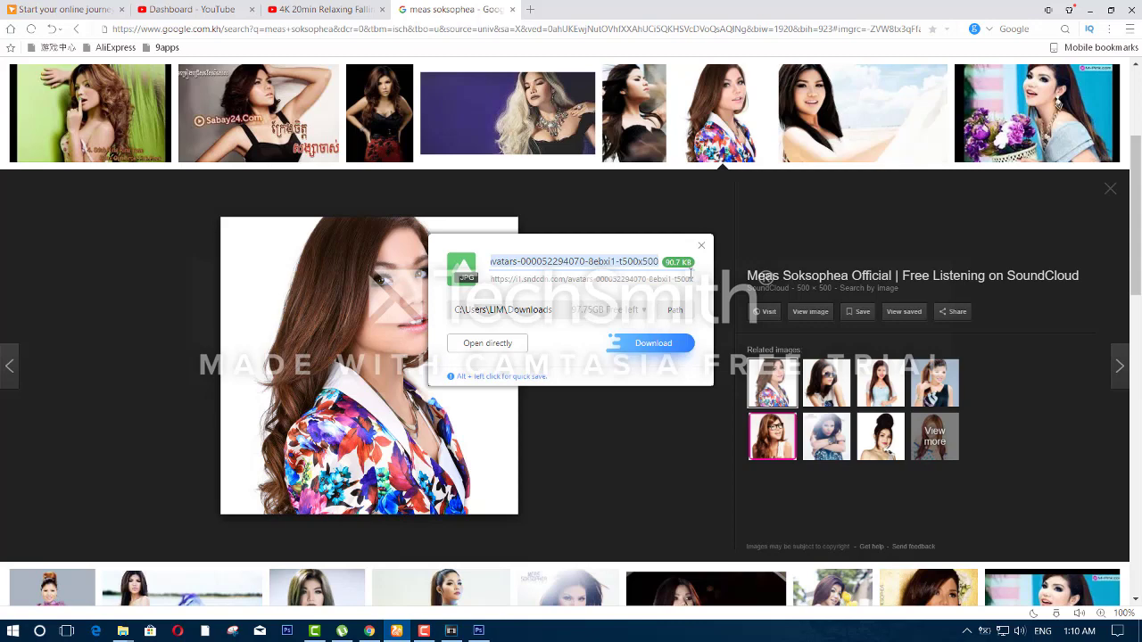
left_click(676, 309)
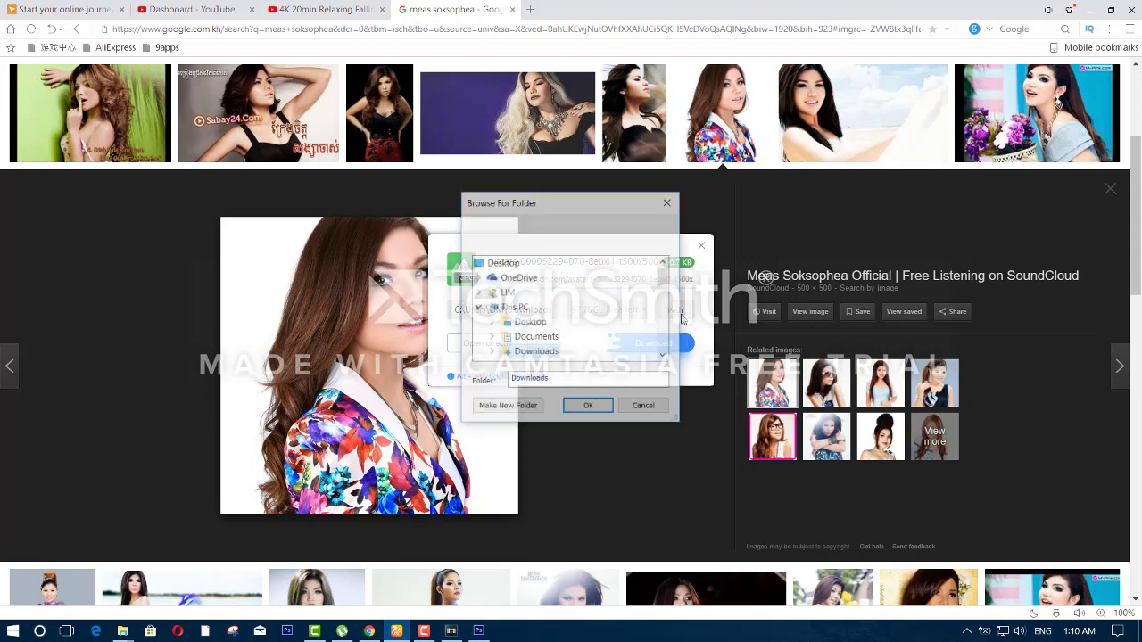
left_click(536, 336)
left_click(537, 277)
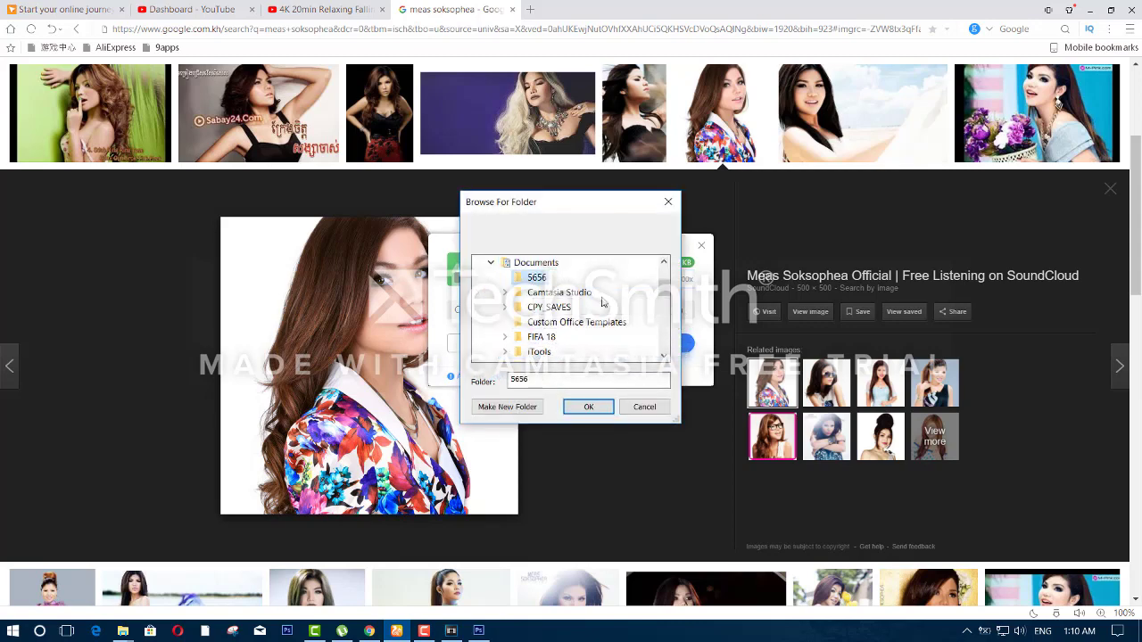
left_click(588, 407)
left_click(669, 344)
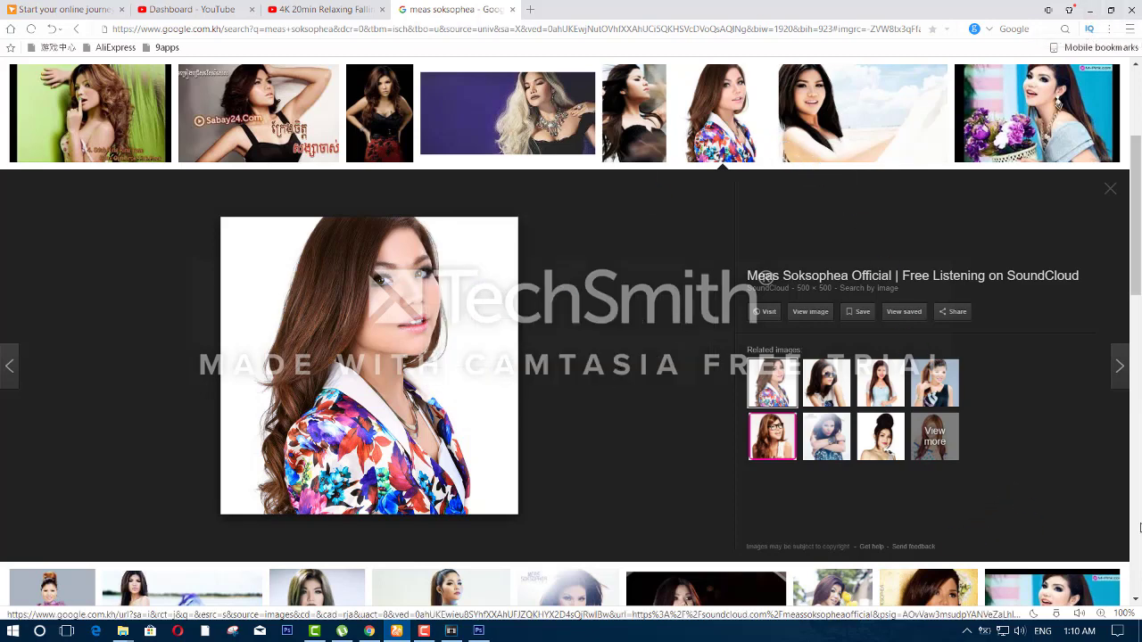
Step: Open the downloaded JPG's folder and drag the file toward Photoshop
left_click(1035, 562)
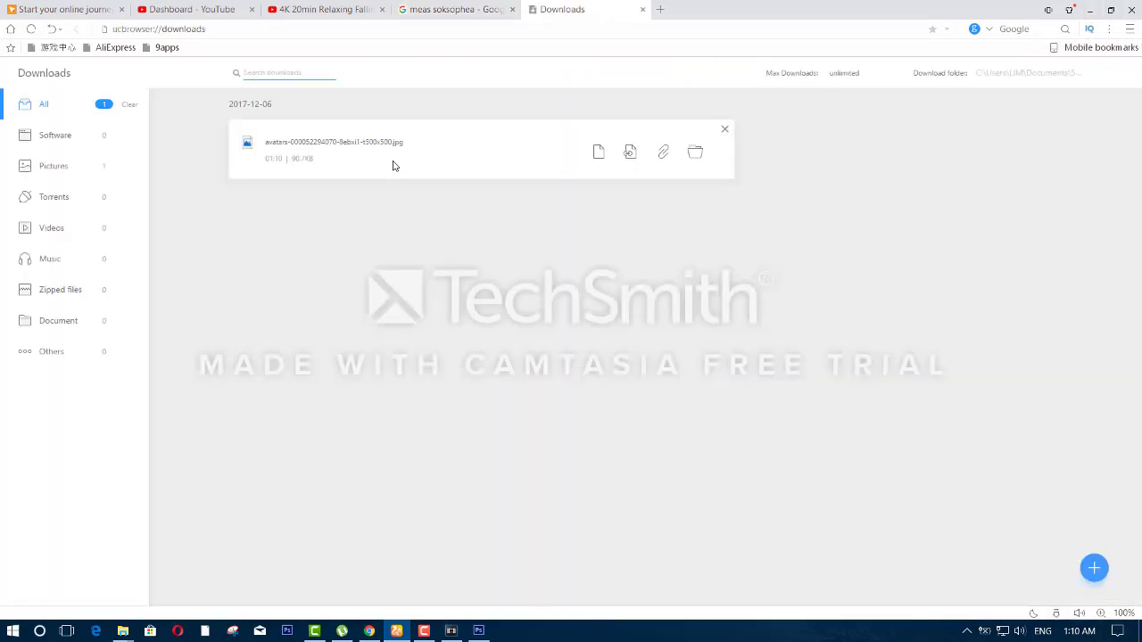
left_click(695, 159)
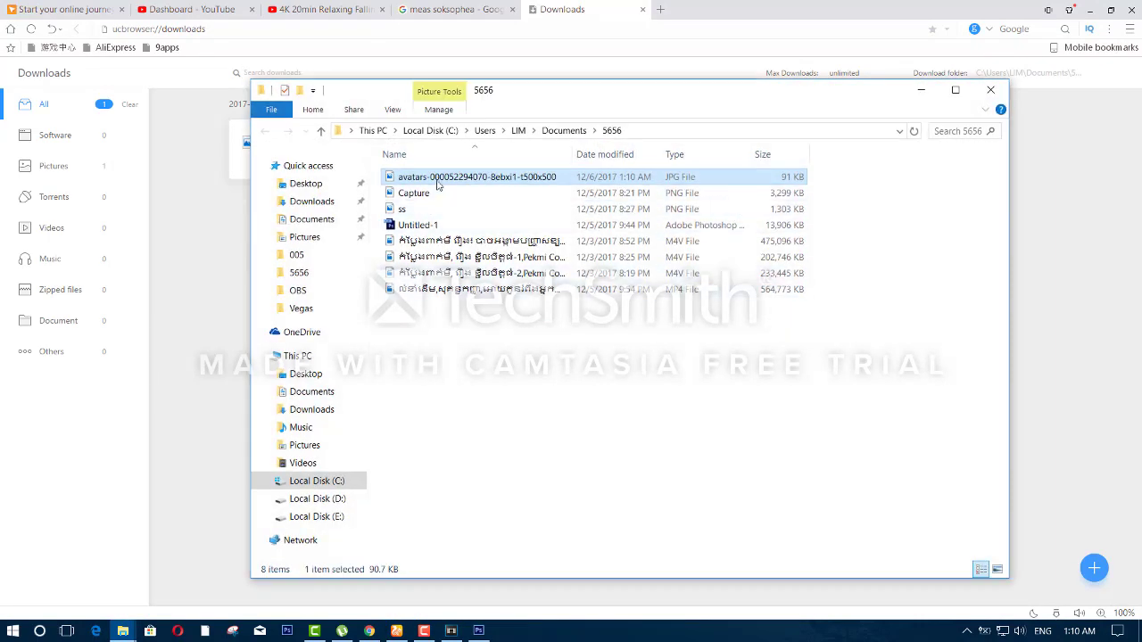
left_click_drag(437, 184, 358, 603)
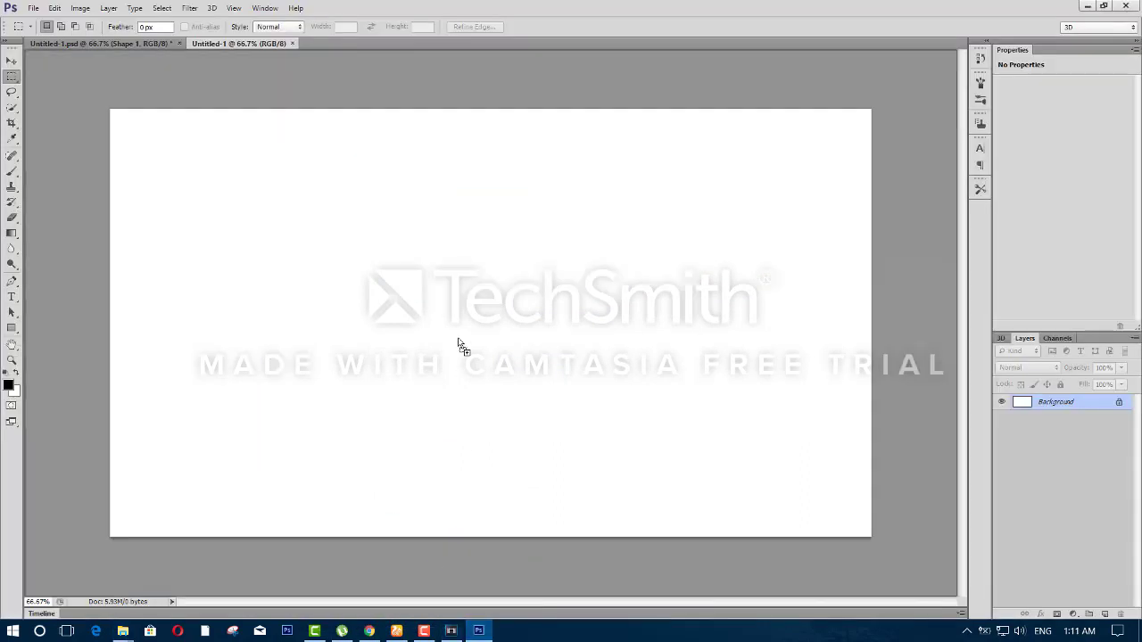
Step: Place the portrait on the canvas, scaled proportionally to about 920% to fill the left side top to bottom
left_click_drag(357, 603, 457, 342)
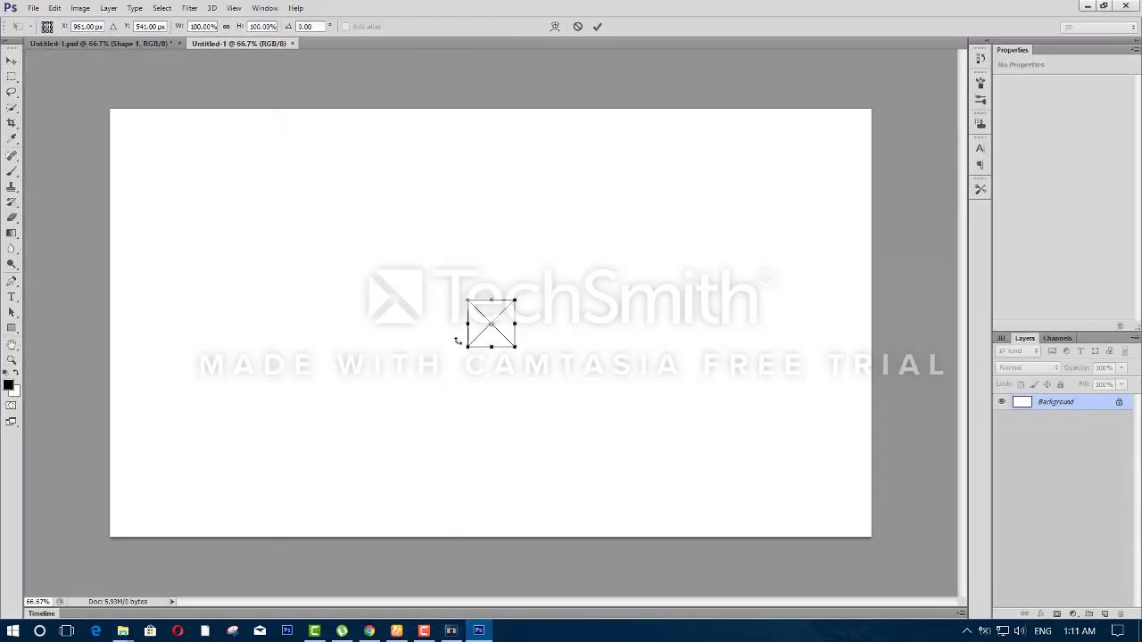
left_click_drag(466, 301, 229, 143)
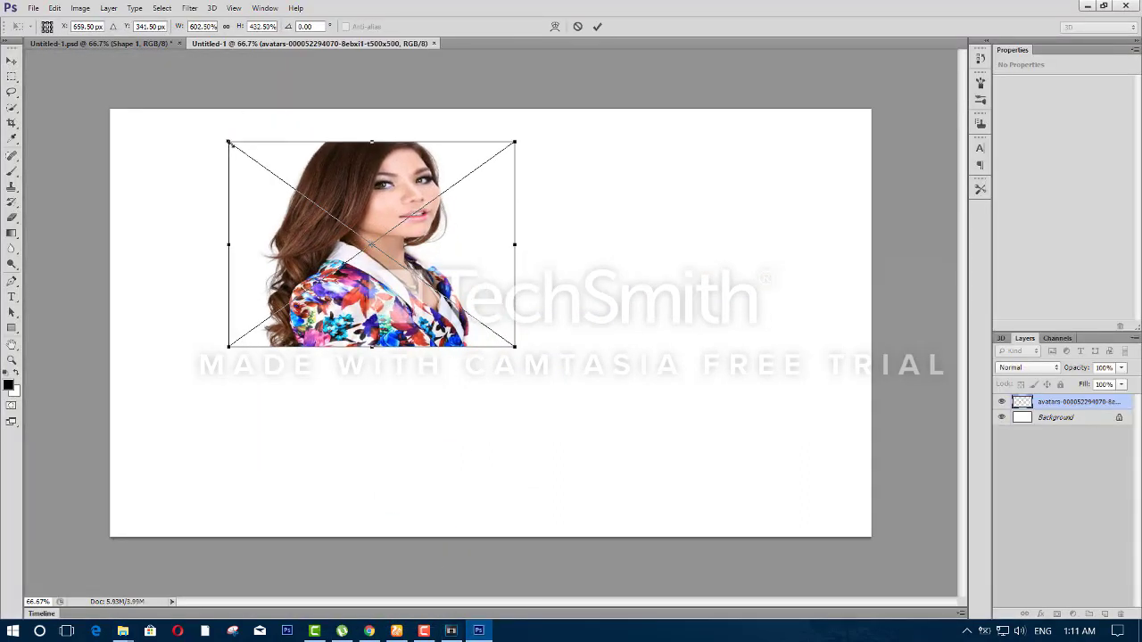
left_click_drag(515, 347, 623, 520)
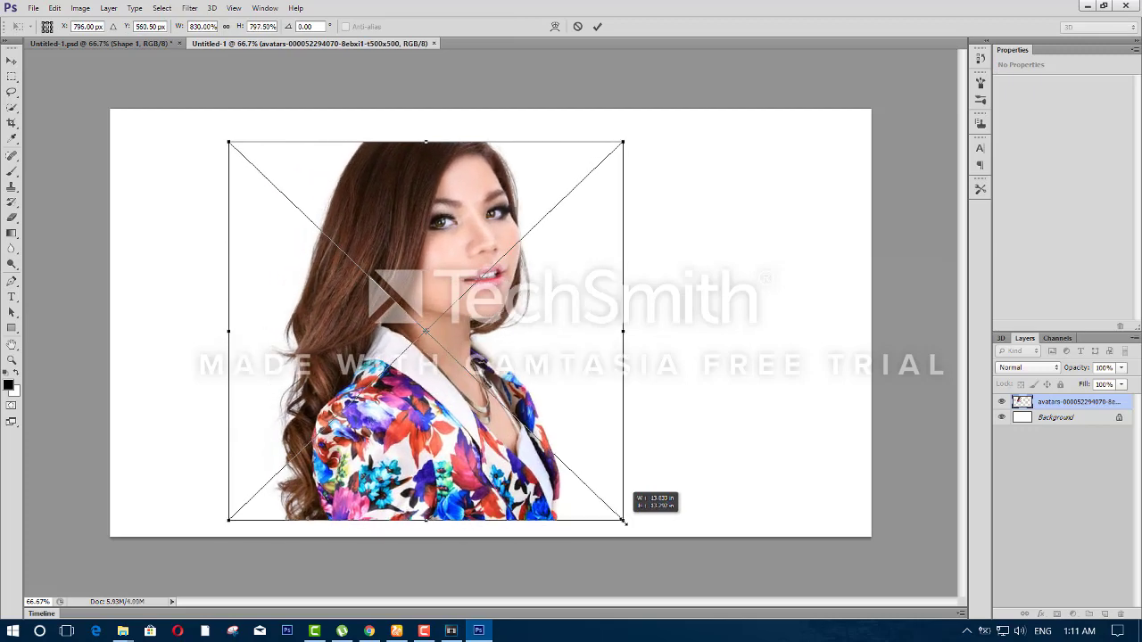
left_click(229, 26)
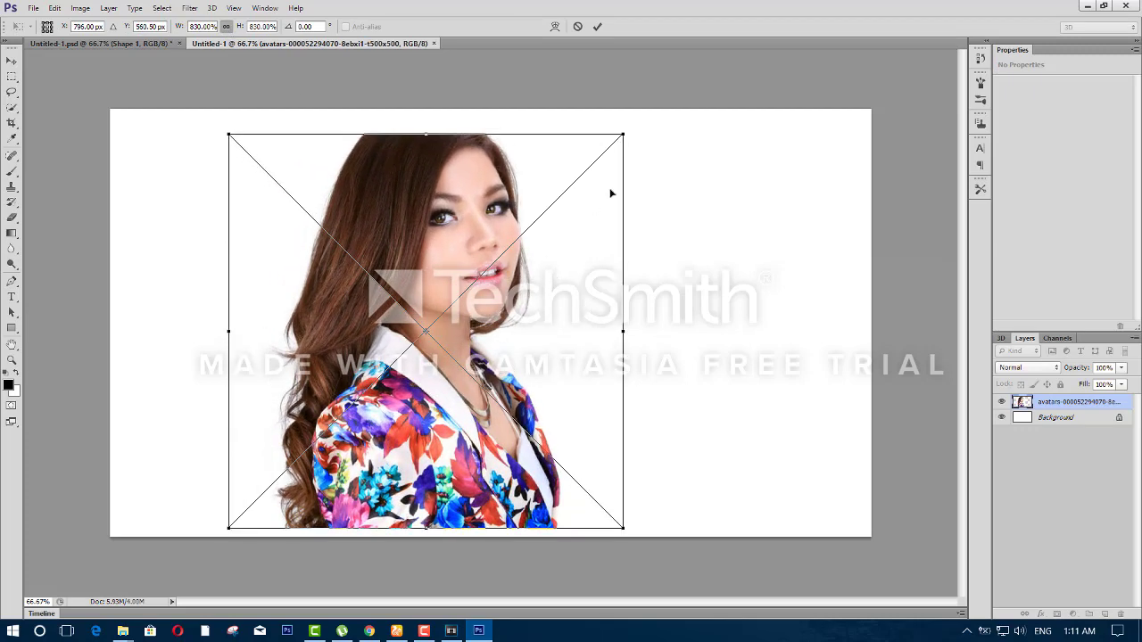
left_click_drag(623, 135, 649, 108)
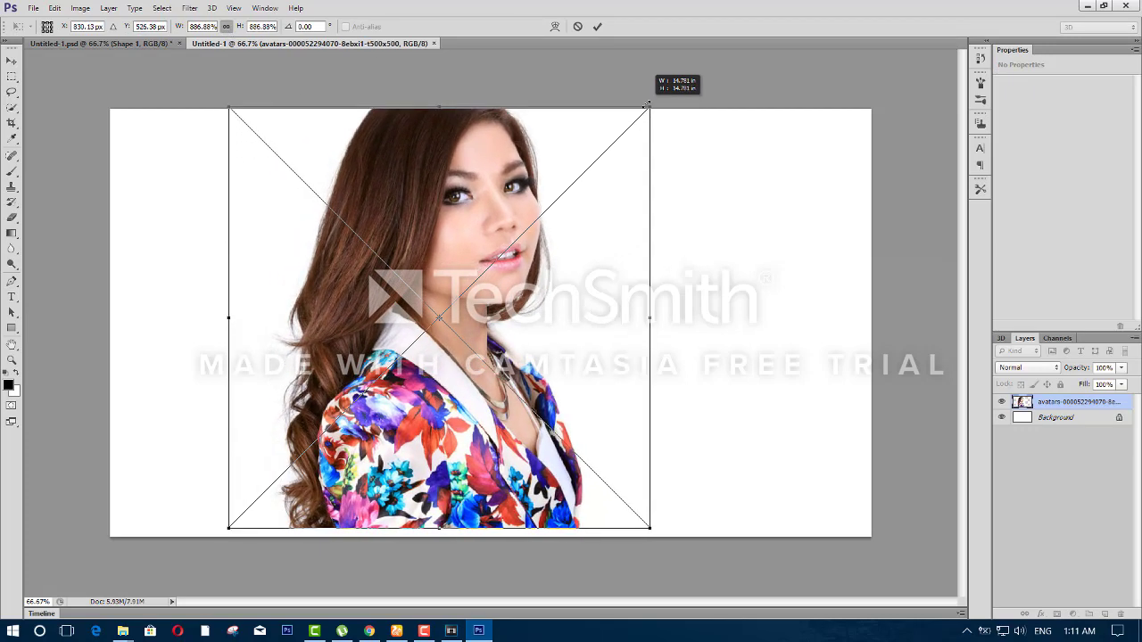
left_click_drag(580, 284, 463, 301)
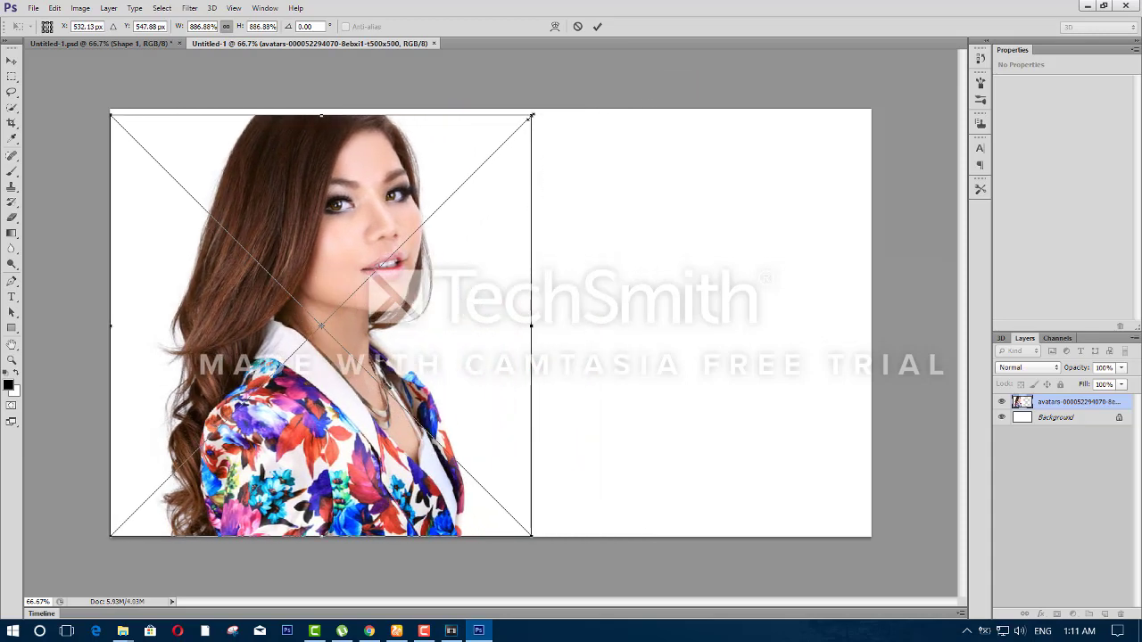
left_click_drag(532, 115, 539, 109)
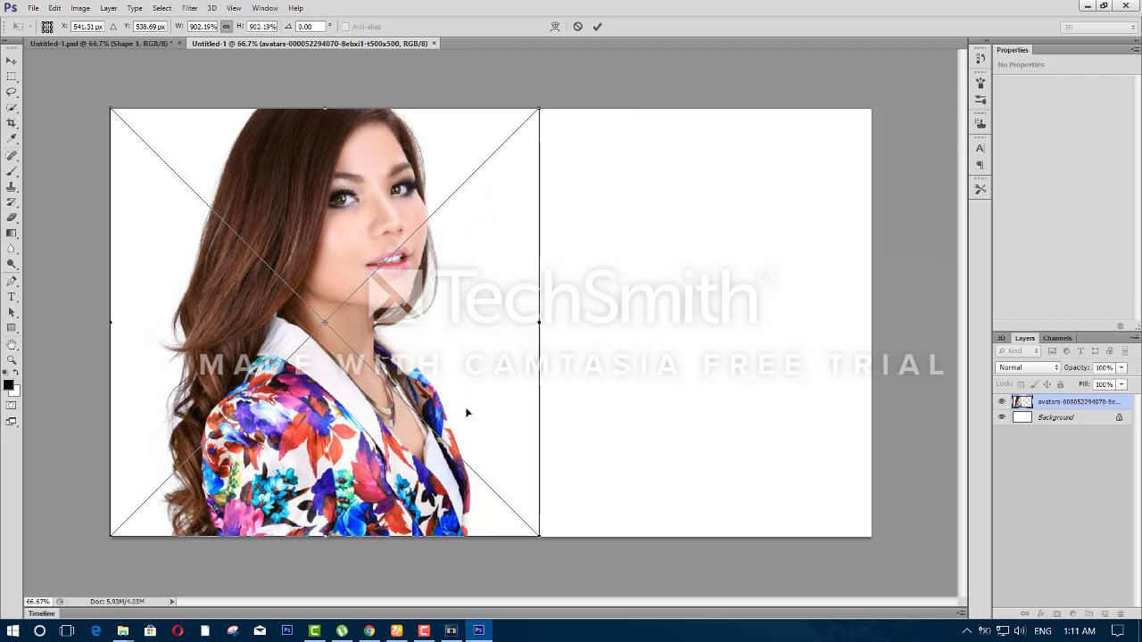
left_click_drag(538, 538, 547, 542)
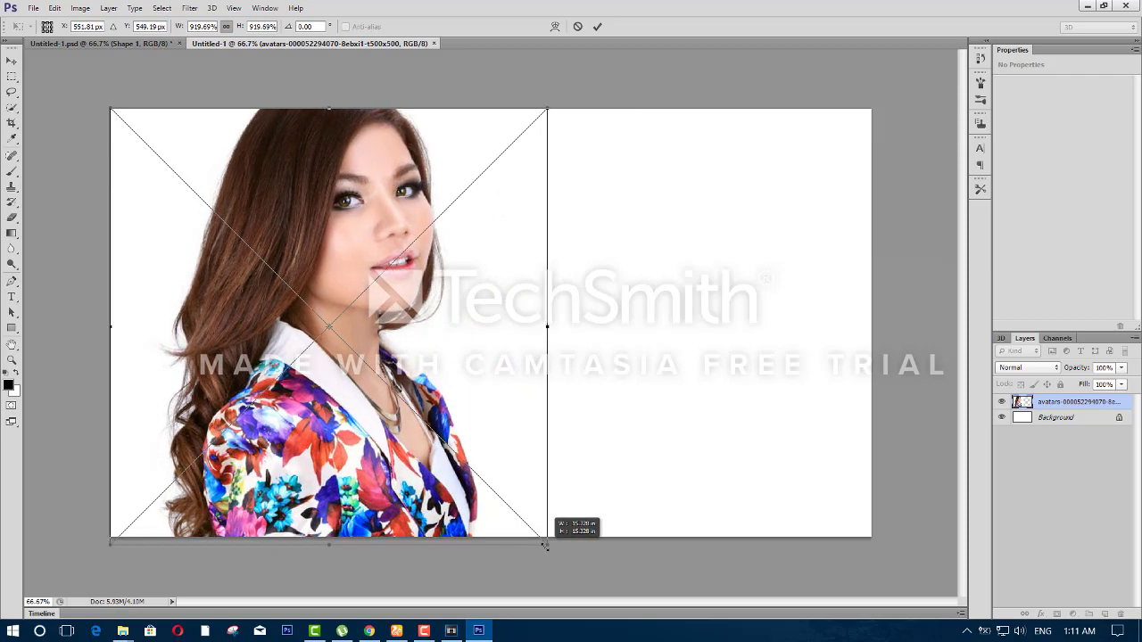
left_click(598, 27)
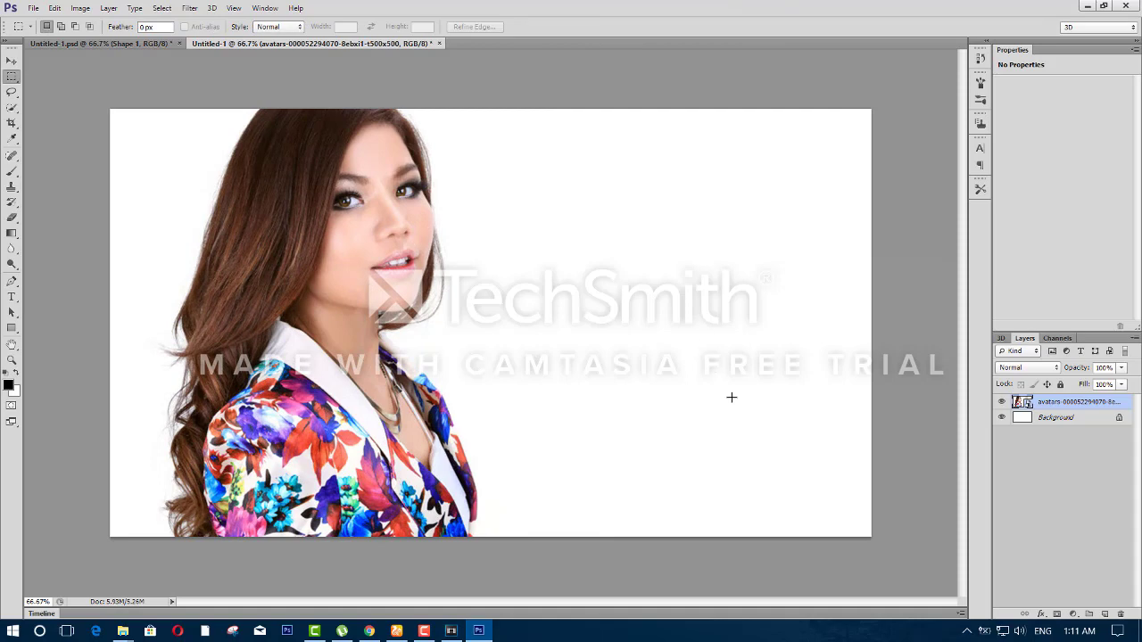
Step: Convert the Background into Layer 0, then close its Blending Options unchanged
double_click(1038, 419)
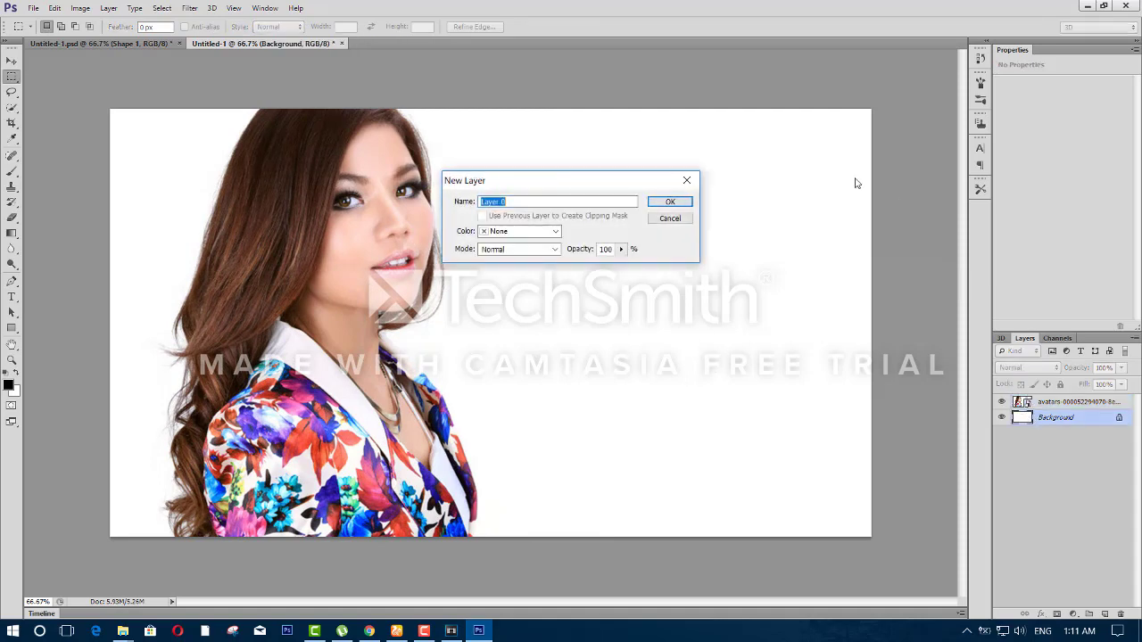
left_click(671, 203)
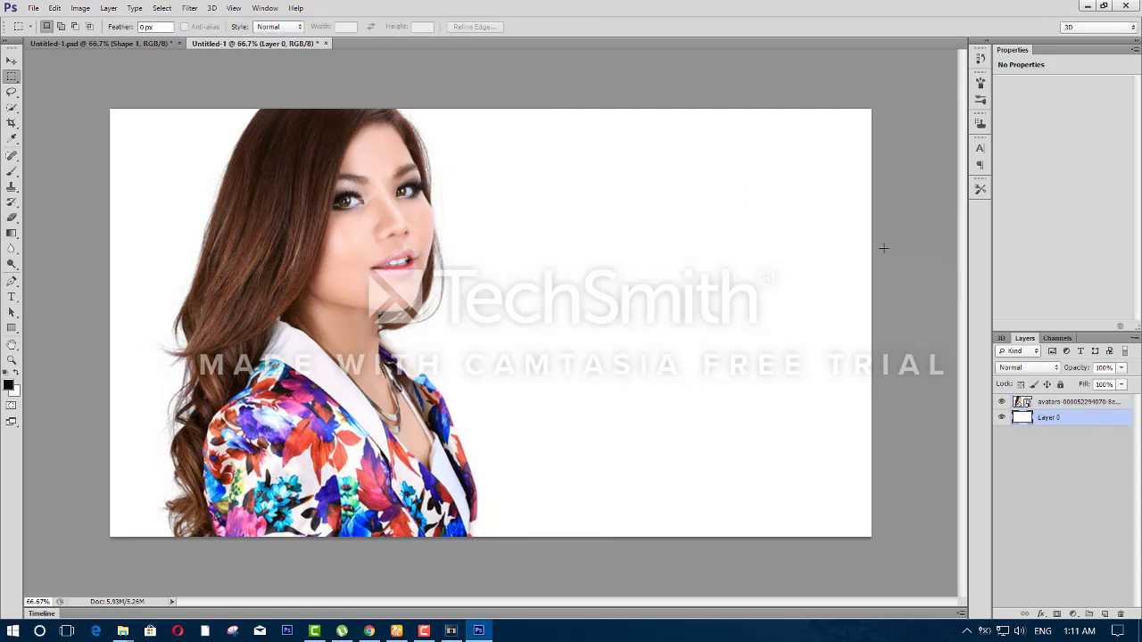
right_click(1066, 416)
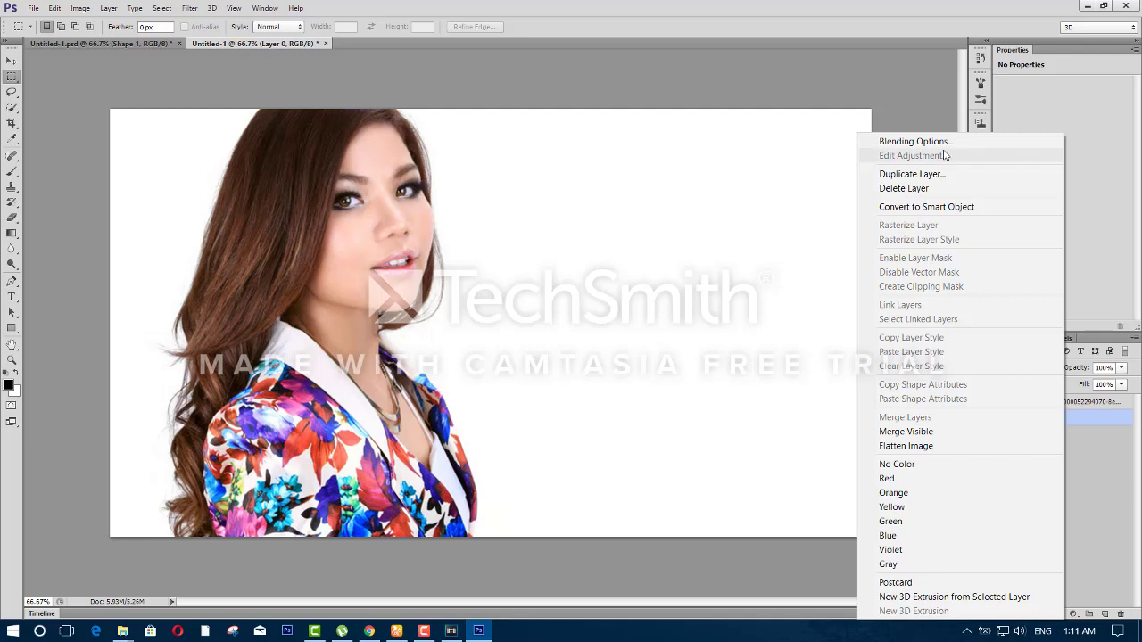
left_click(915, 141)
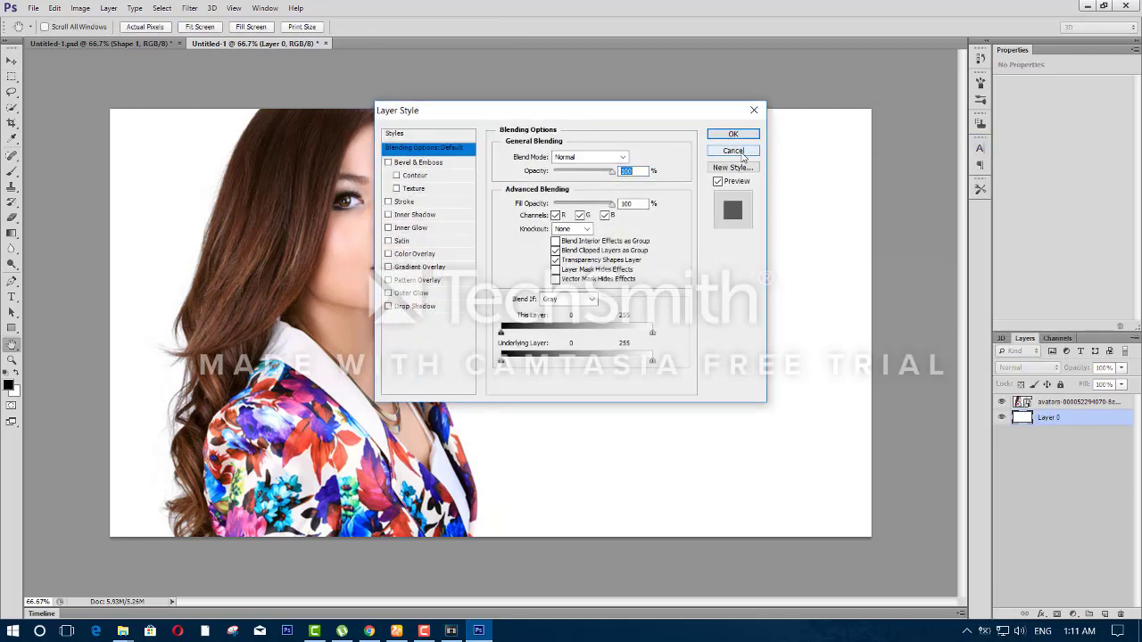
left_click(733, 134)
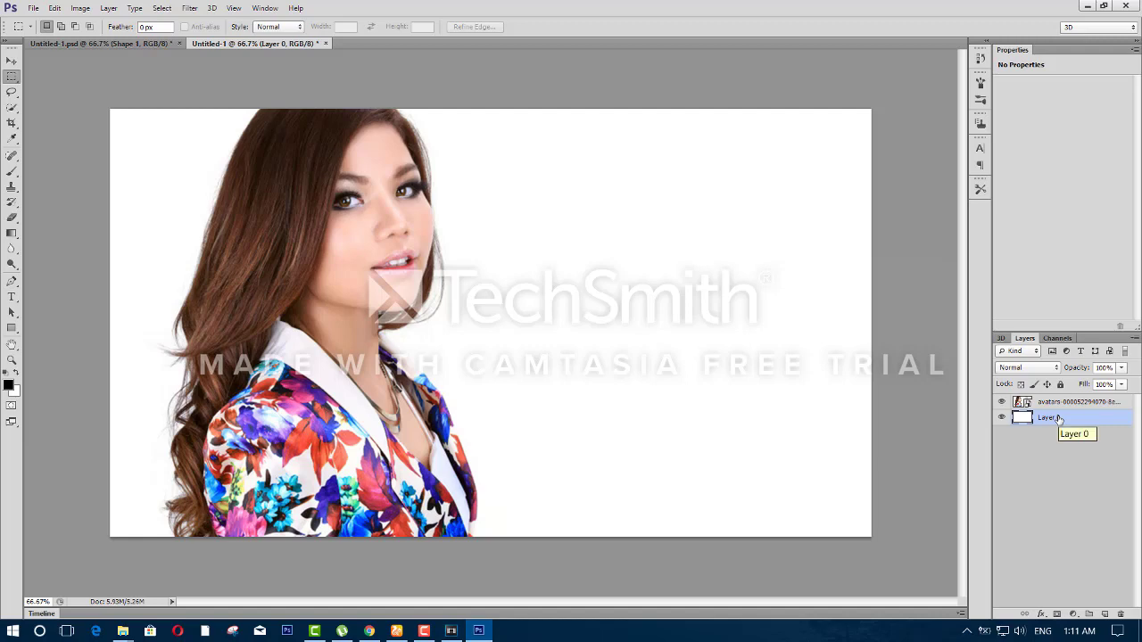
Step: Try a Color Overlay on Layer 0 and discard it, then pick the Type tool and minimize Photoshop
right_click(1058, 418)
left_click(919, 140)
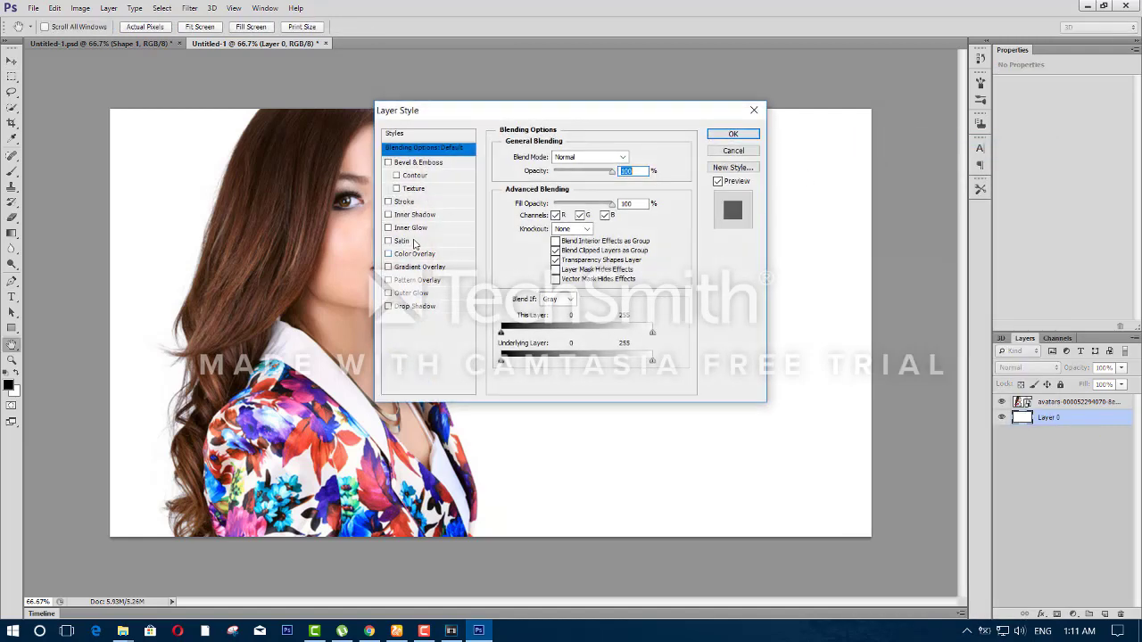
left_click(413, 254)
mouse_move(653, 119)
left_mouse_down()
mouse_move(658, 472)
mouse_move(844, 140)
mouse_move(754, 126)
left_mouse_up()
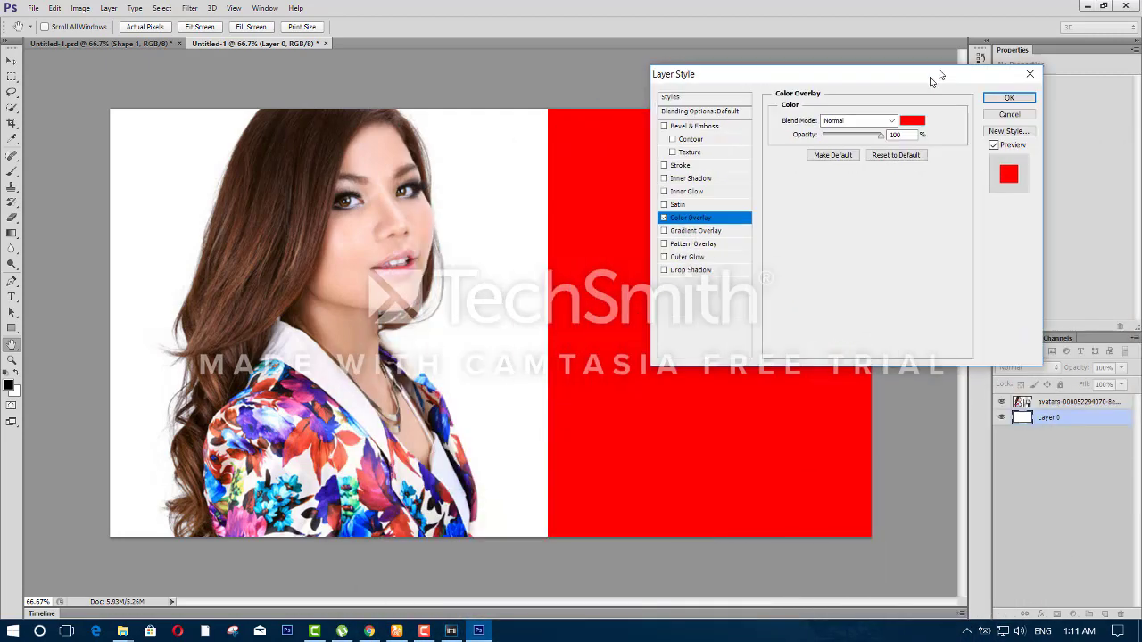
left_click(832, 158)
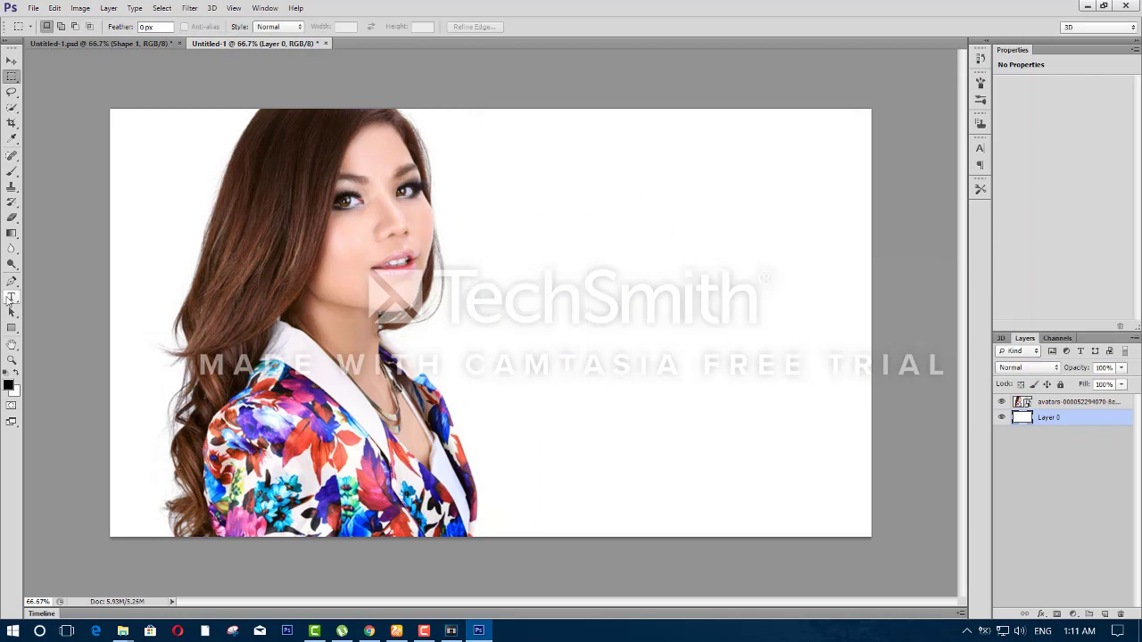
left_click(9, 299)
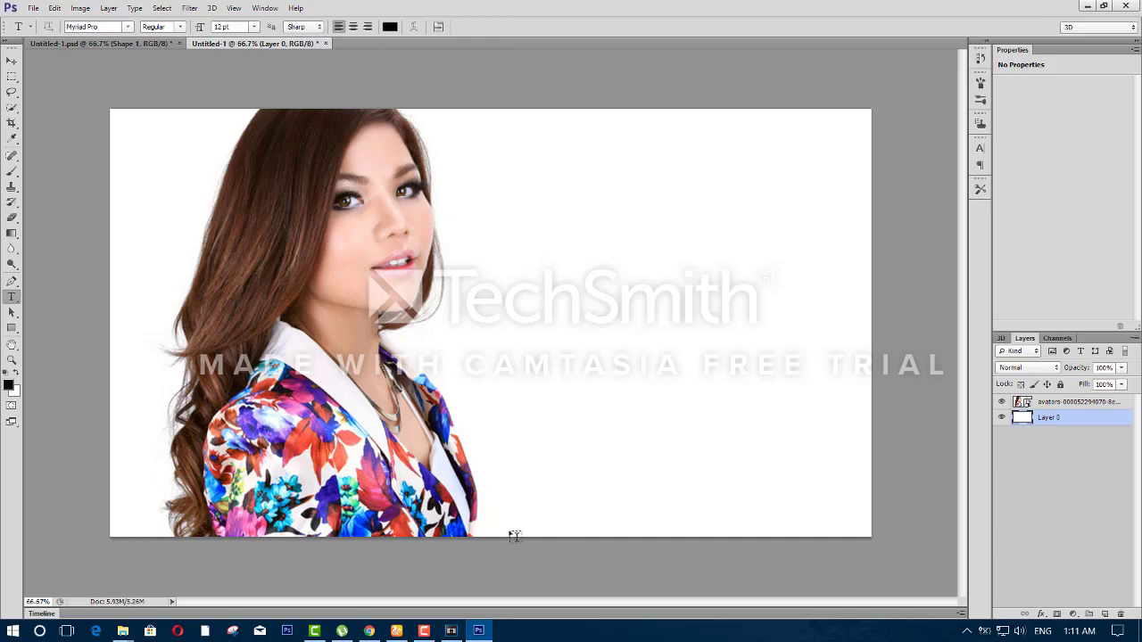
left_click(480, 630)
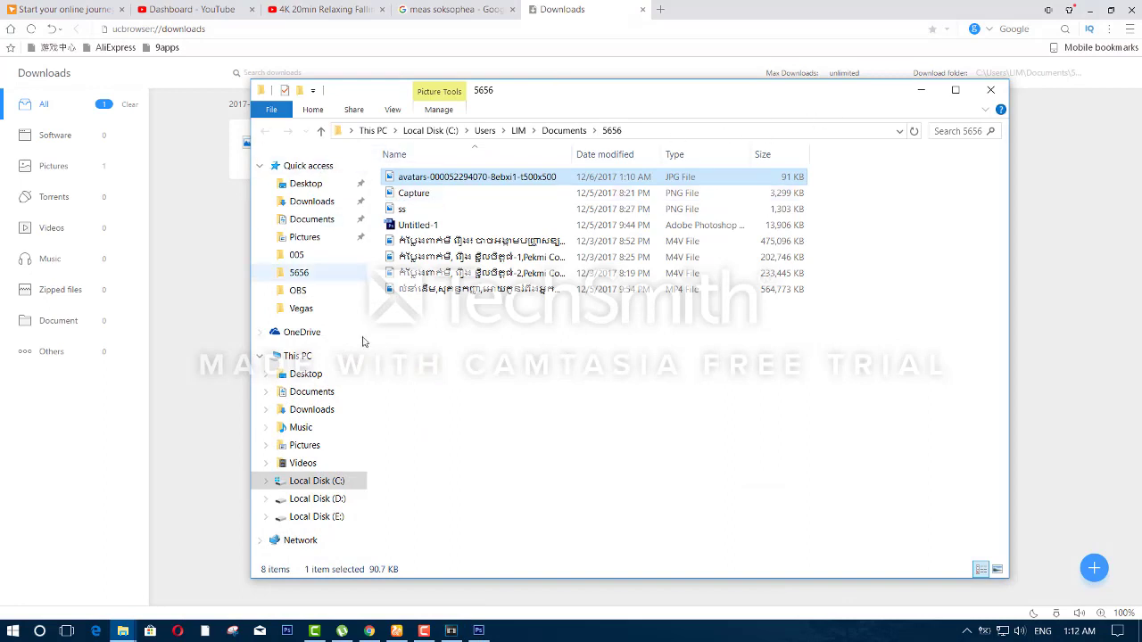
Step: Close the 5656 folder, minimize the browser, and add an empty text layer in Photoshop
left_click(991, 89)
left_click(1091, 10)
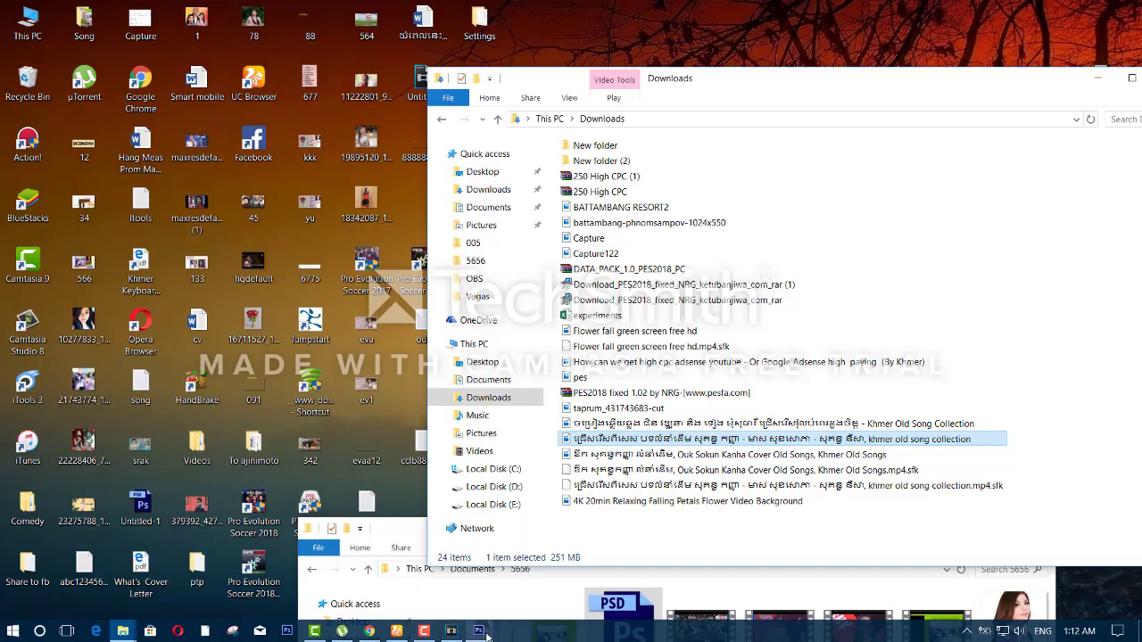
left_click(480, 631)
left_click(521, 239)
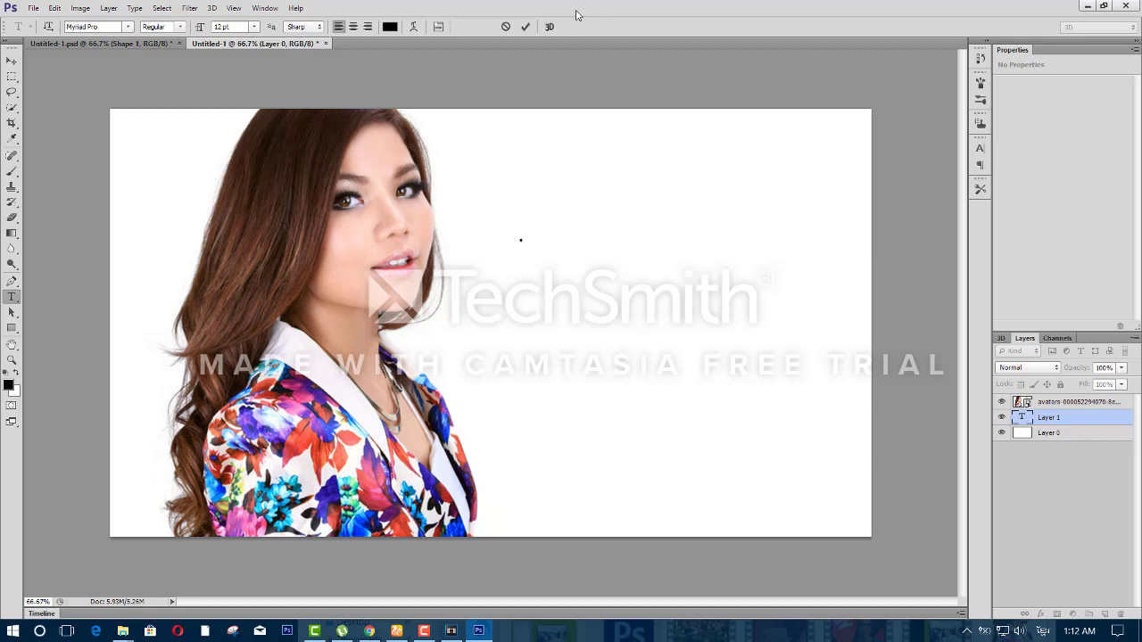
Step: Start a 218 pt text layer above the avatars photo and type the Khmer title, fixing its ending
left_click(525, 26)
left_click(1082, 401)
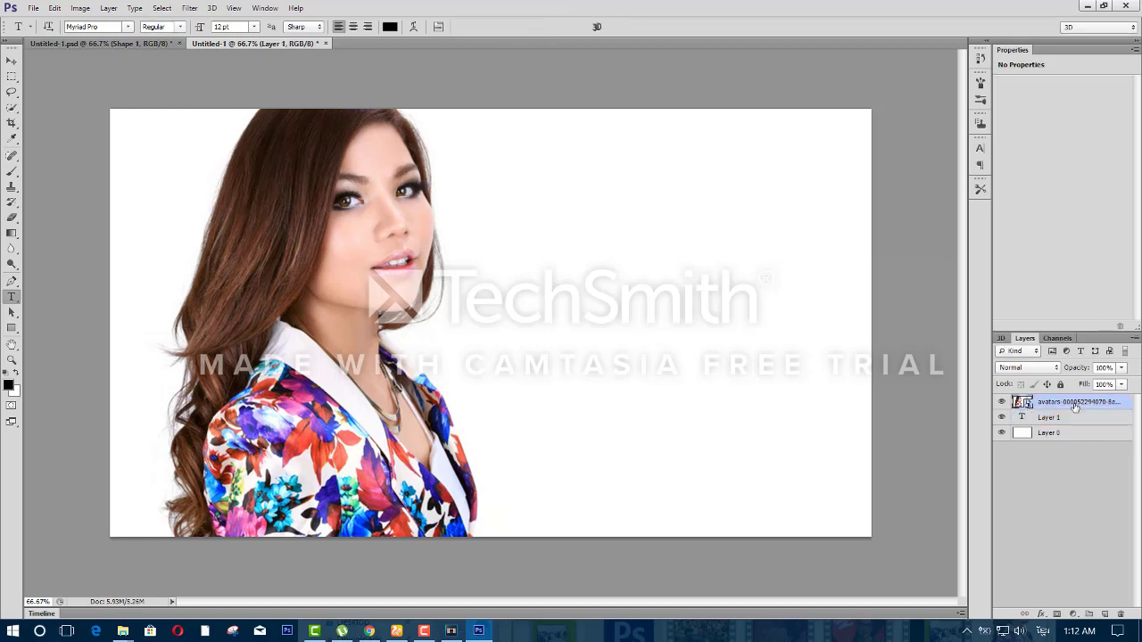
left_click(529, 238)
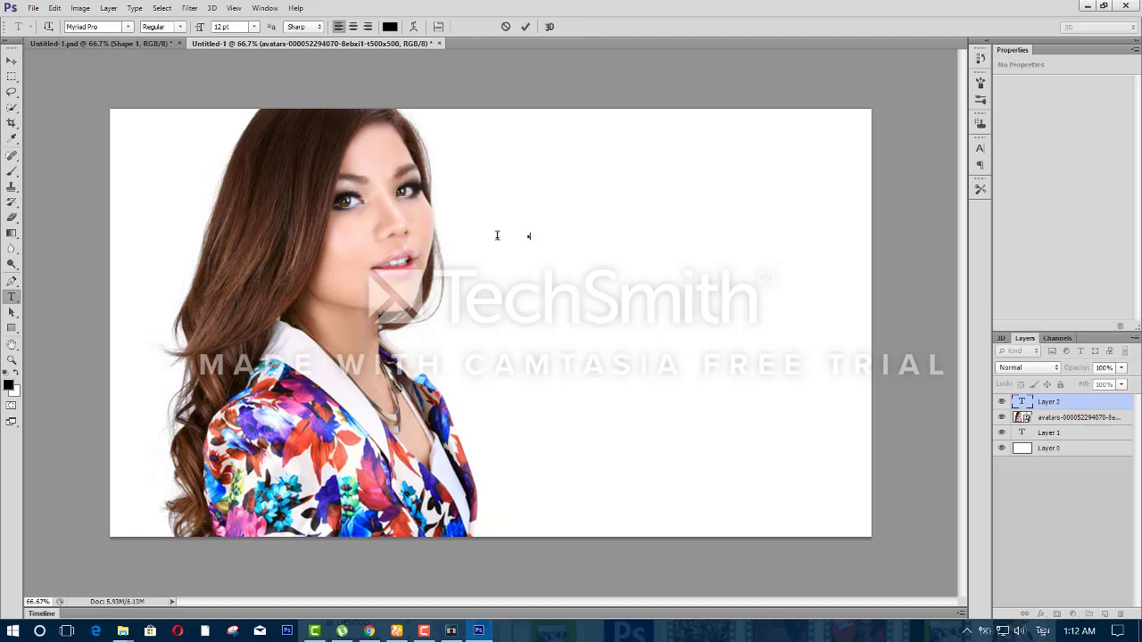
left_click_drag(202, 28, 326, 47)
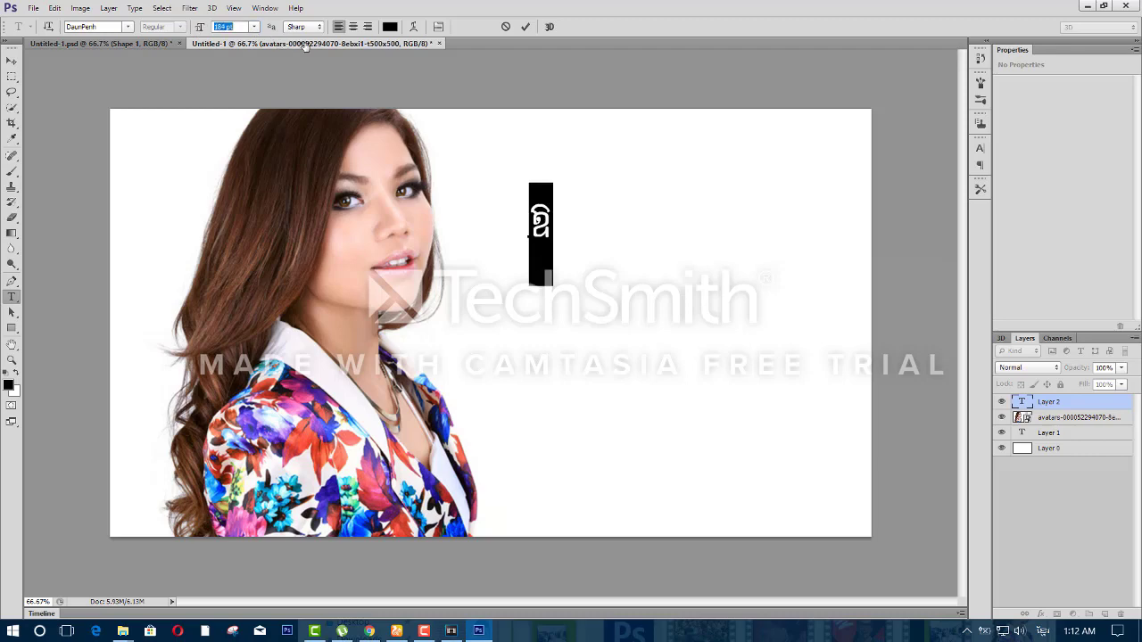
left_click(550, 215)
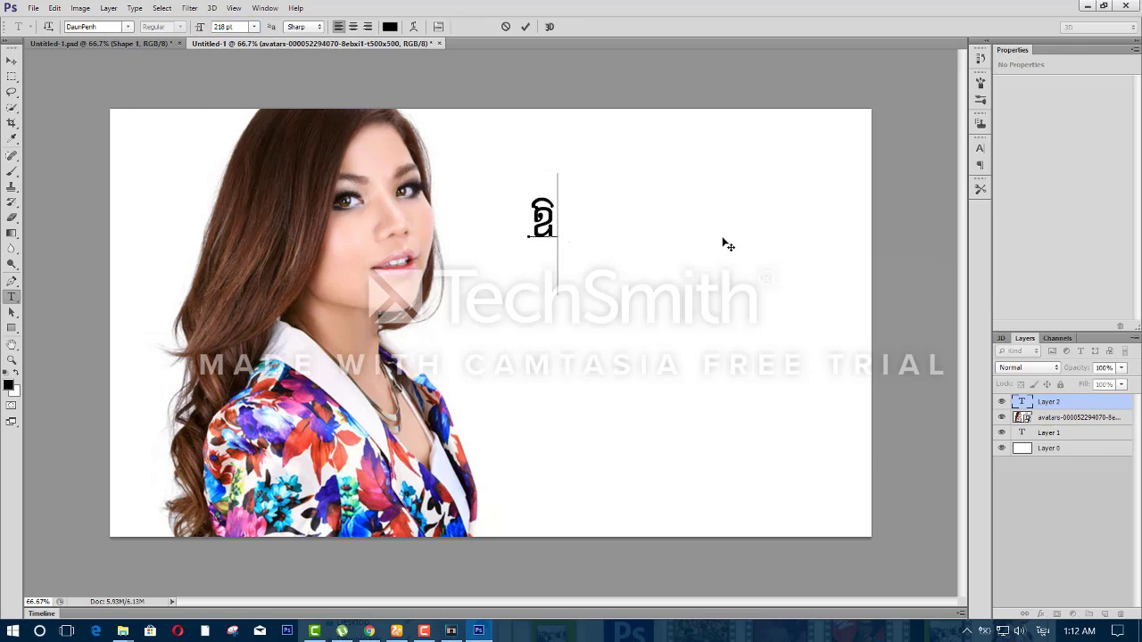
type("ក")
type("ូមិ")
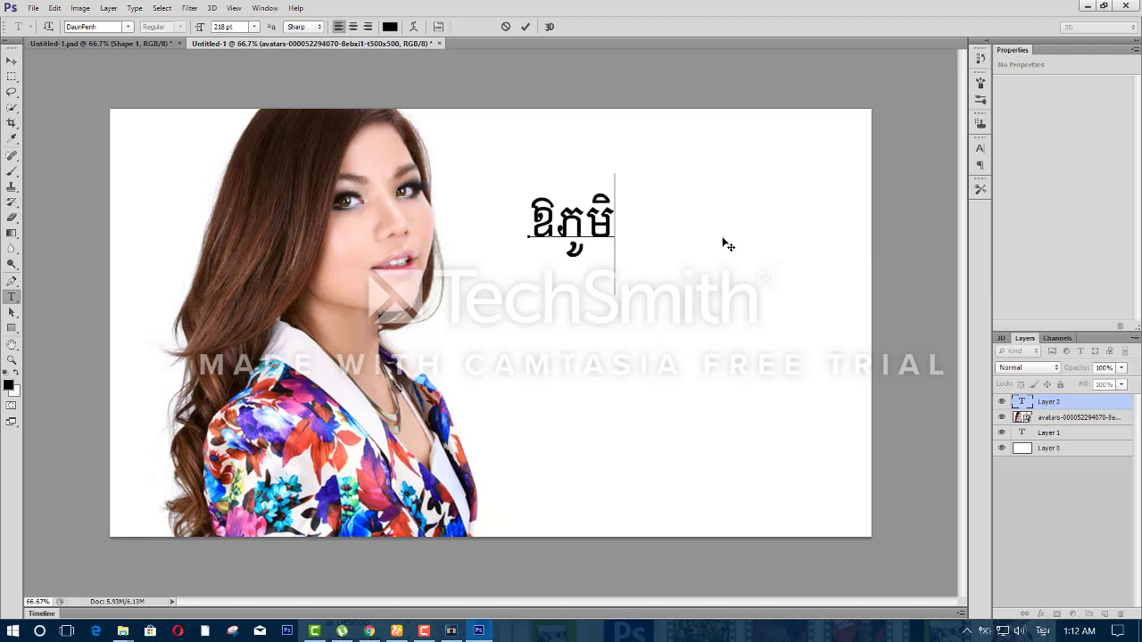
type("ប")
type("ាក")
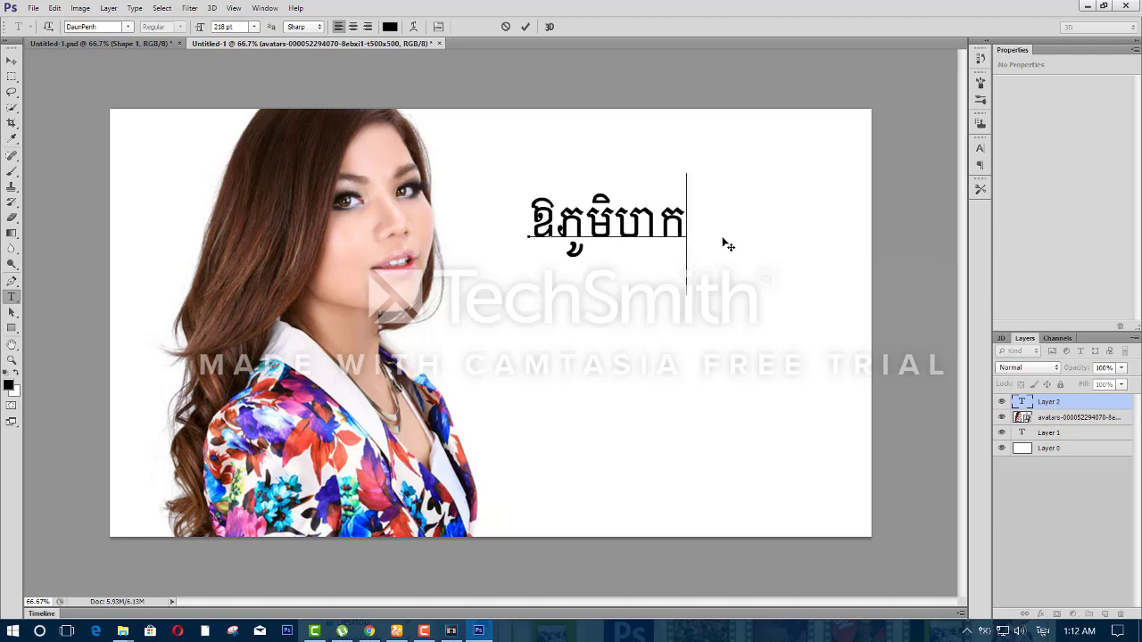
type("់ព្")
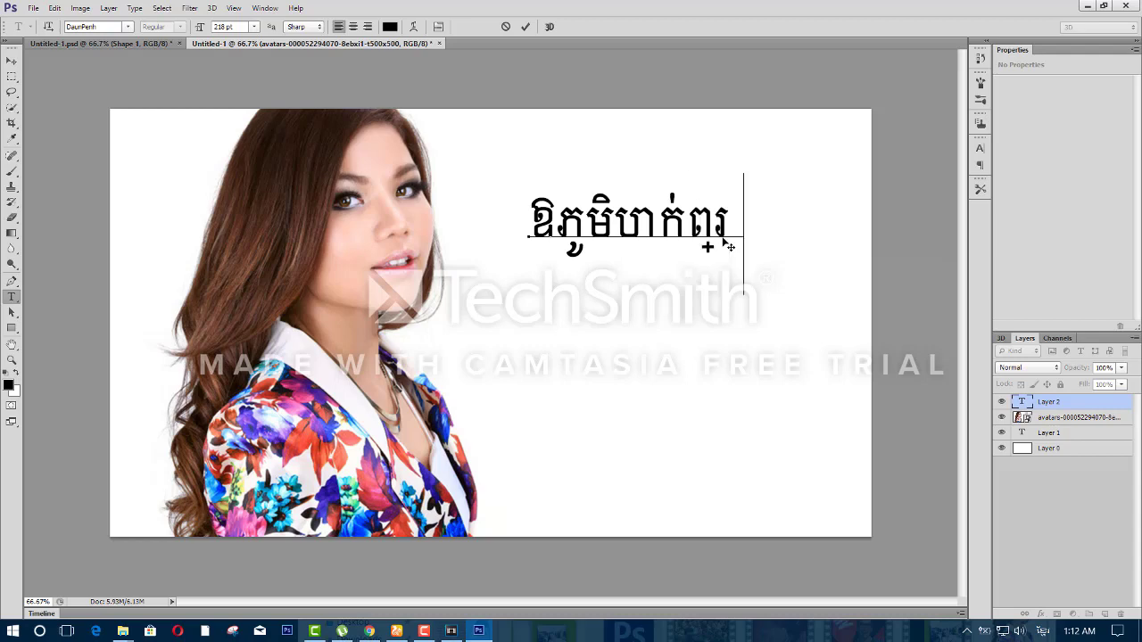
type("រ")
key("BackSpace")
key("BackSpace")
type("្រ")
key("BackSpace")
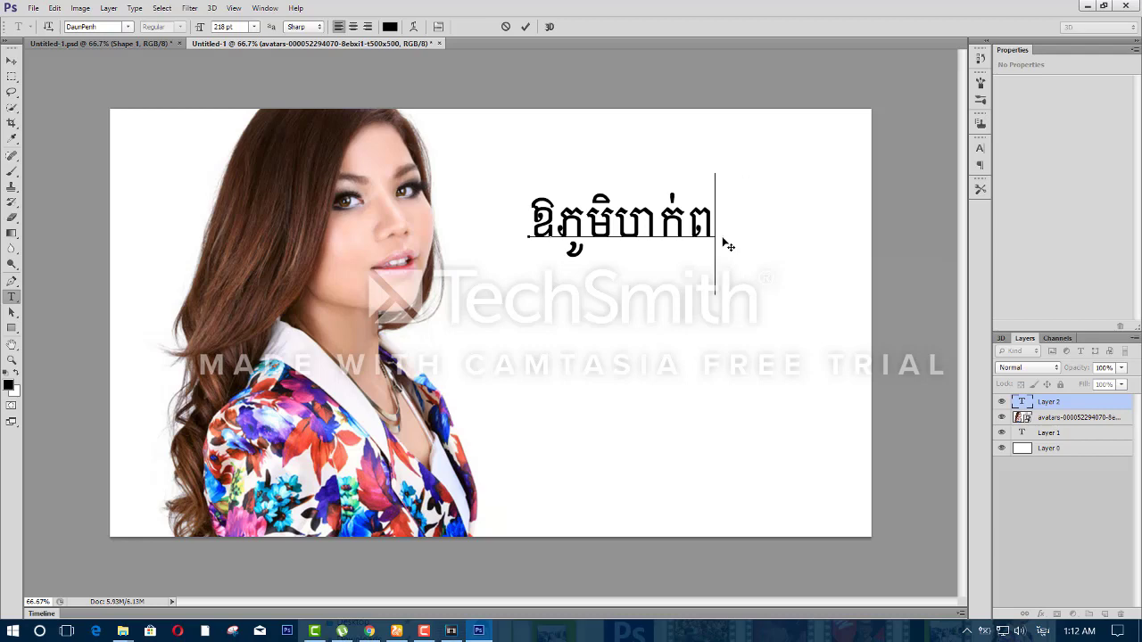
type("្រា")
Step: Set the Khmer title in Kh Bokor at 184 pt and nudge it slightly left
left_click_drag(743, 219, 484, 201)
left_click(81, 26)
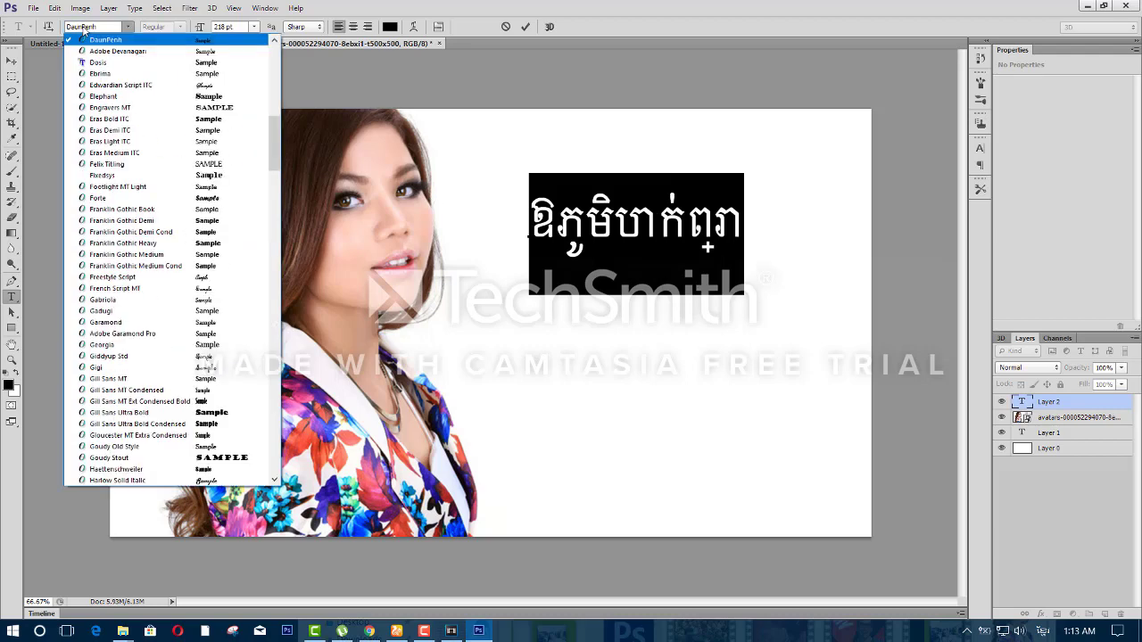
left_click(81, 24)
type("En")
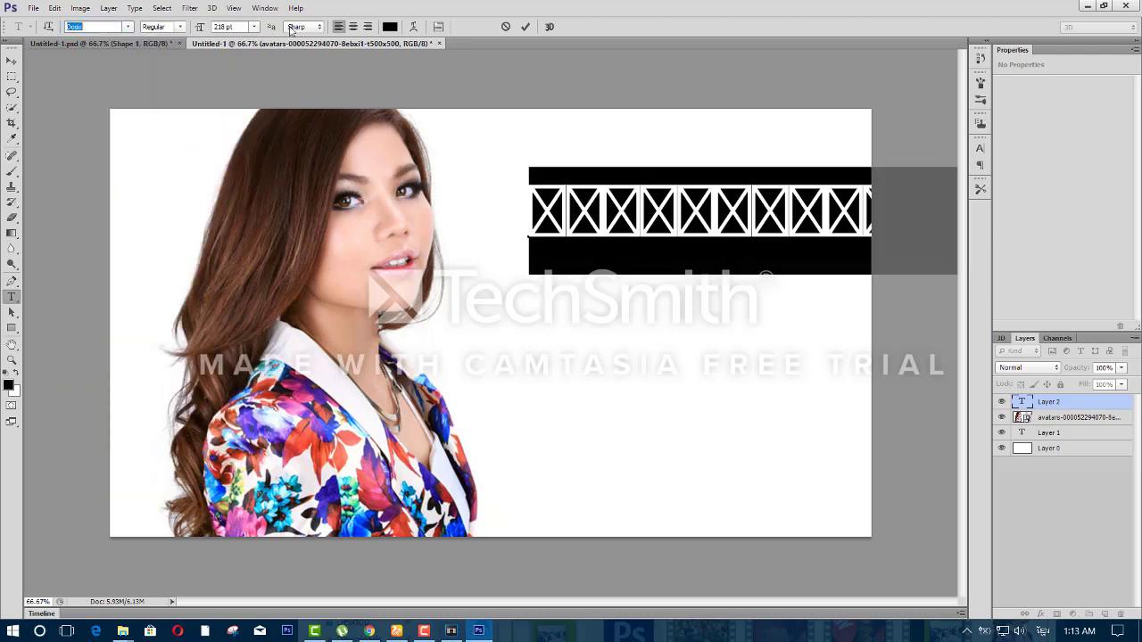
type("Felix Titling")
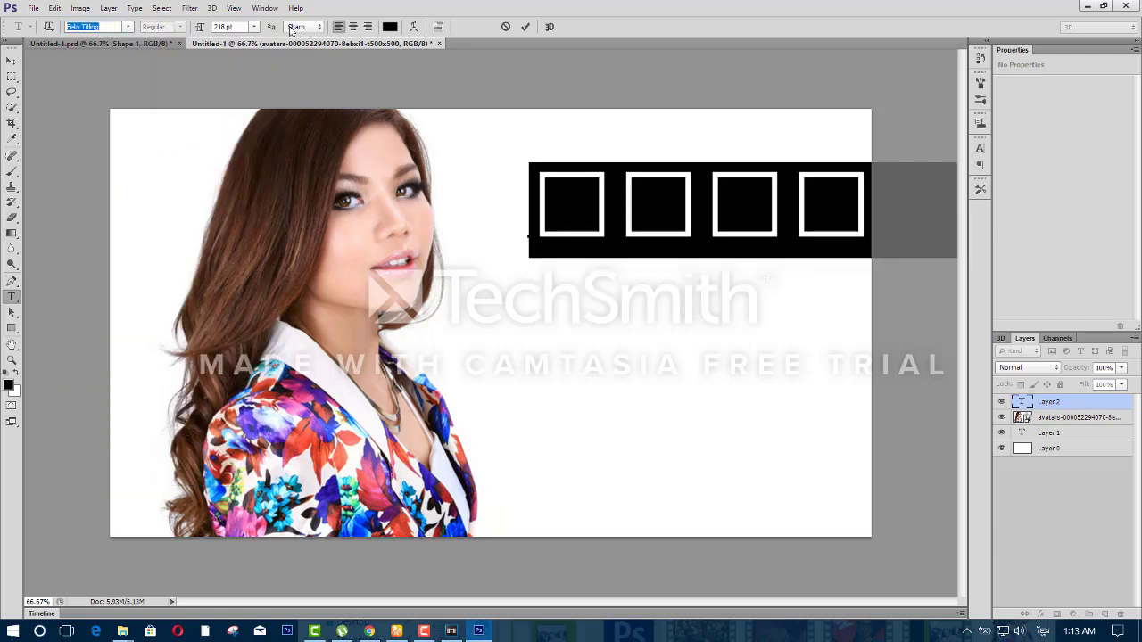
type("raGar")
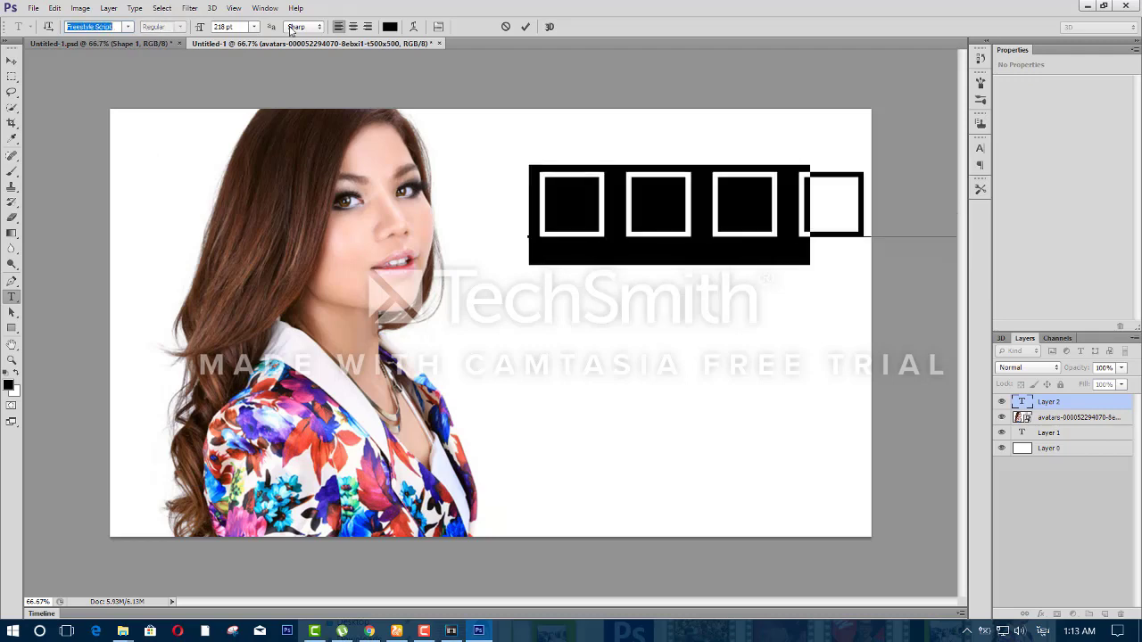
type("G")
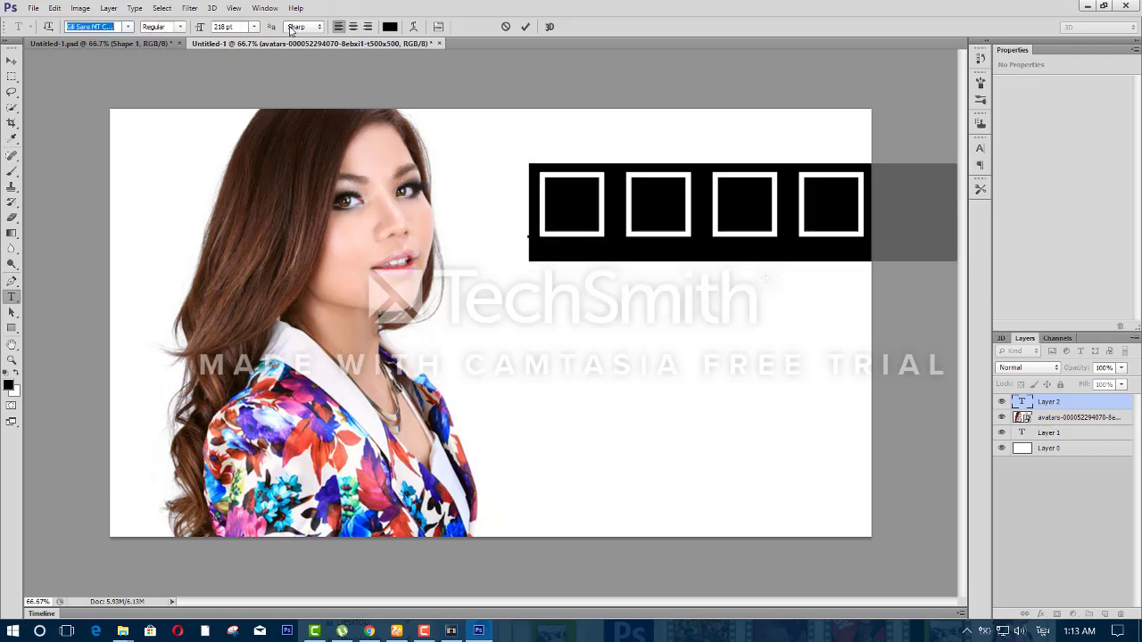
type("oI")
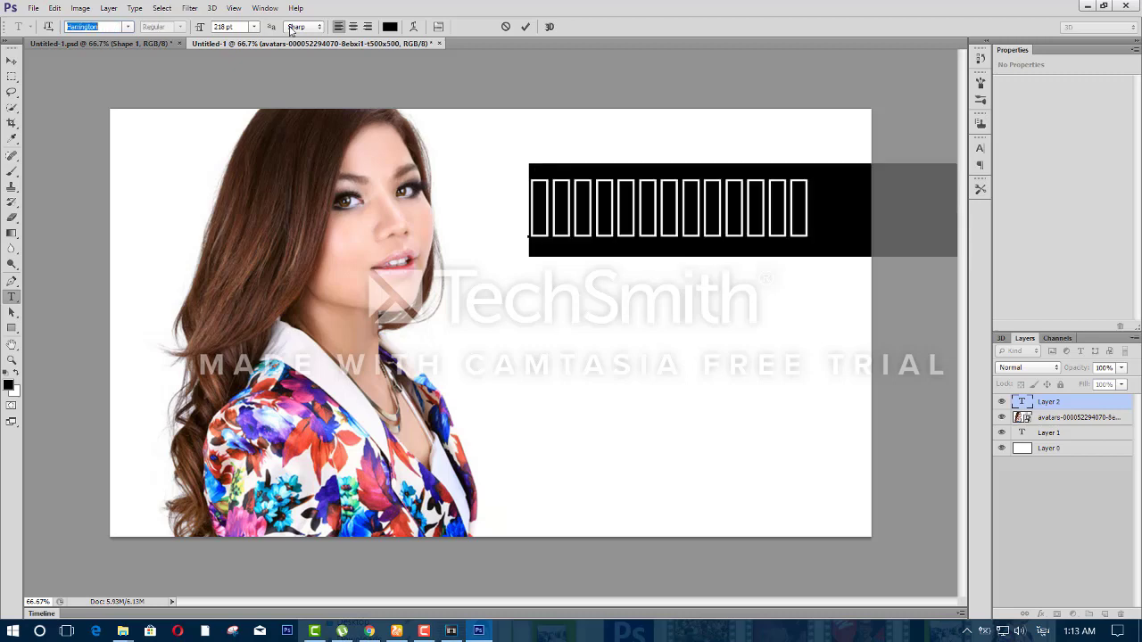
type("Kh")
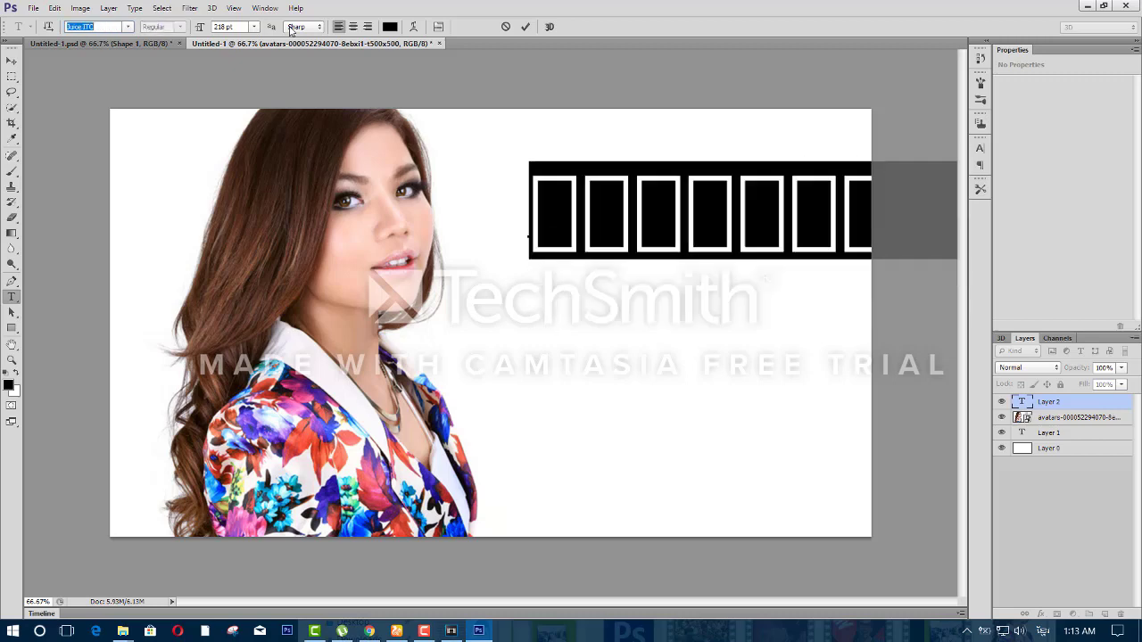
type(" Bokor")
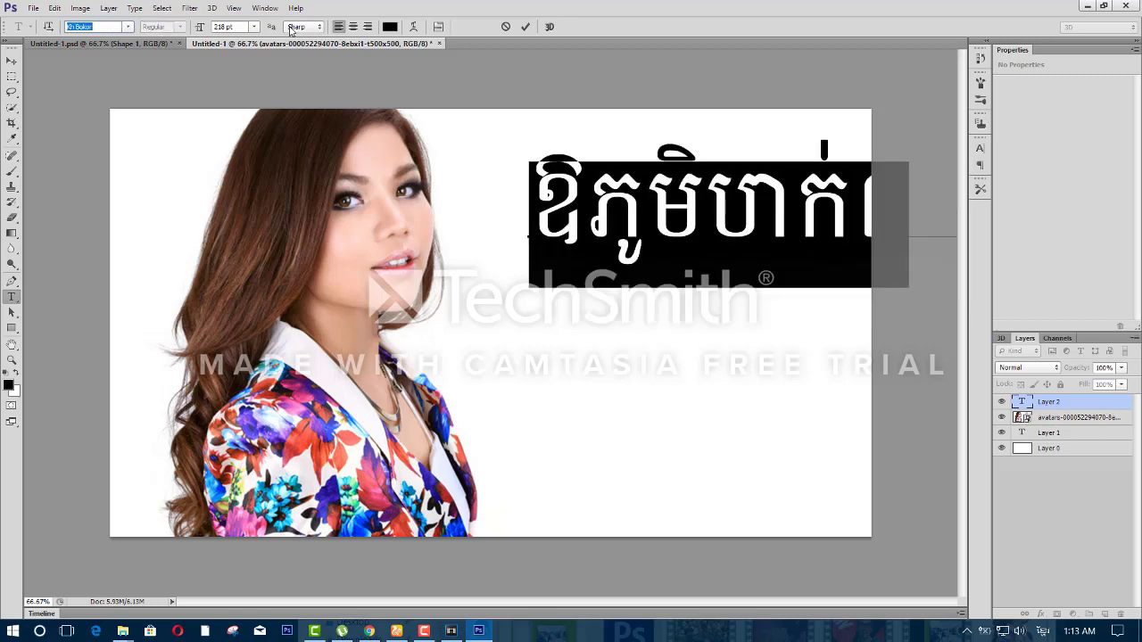
key("Down")
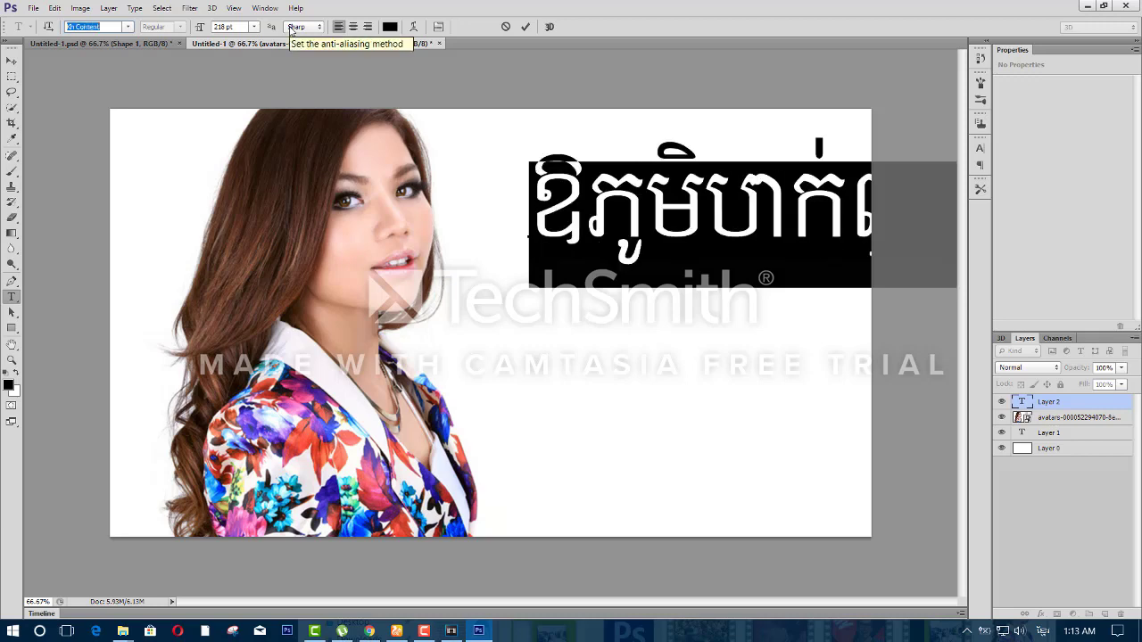
key("Up")
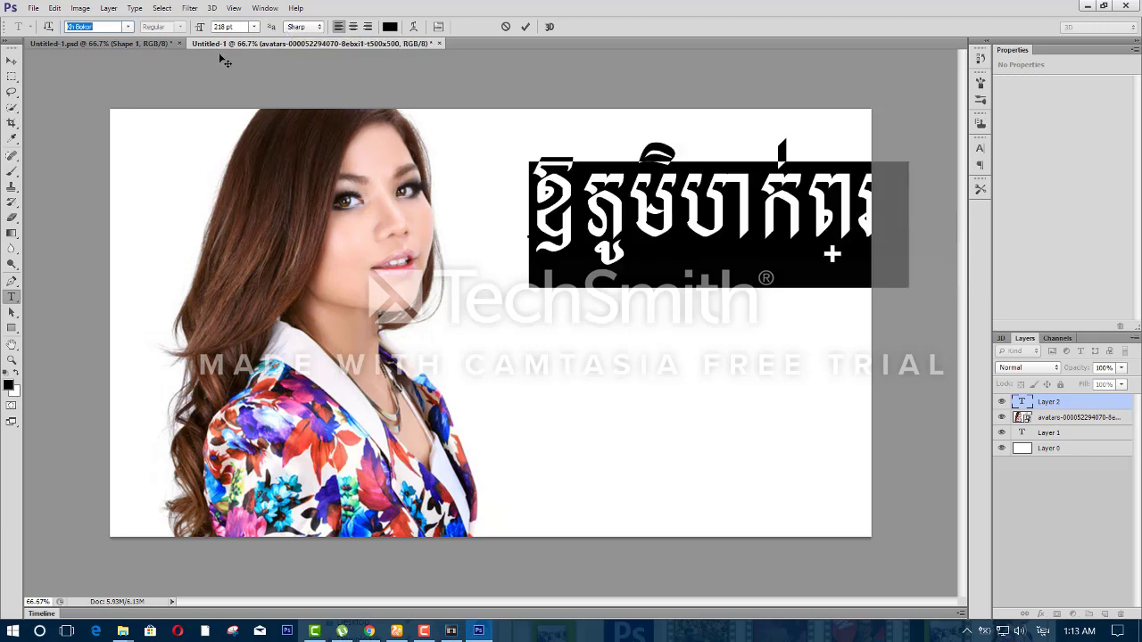
left_click_drag(203, 28, 185, 32)
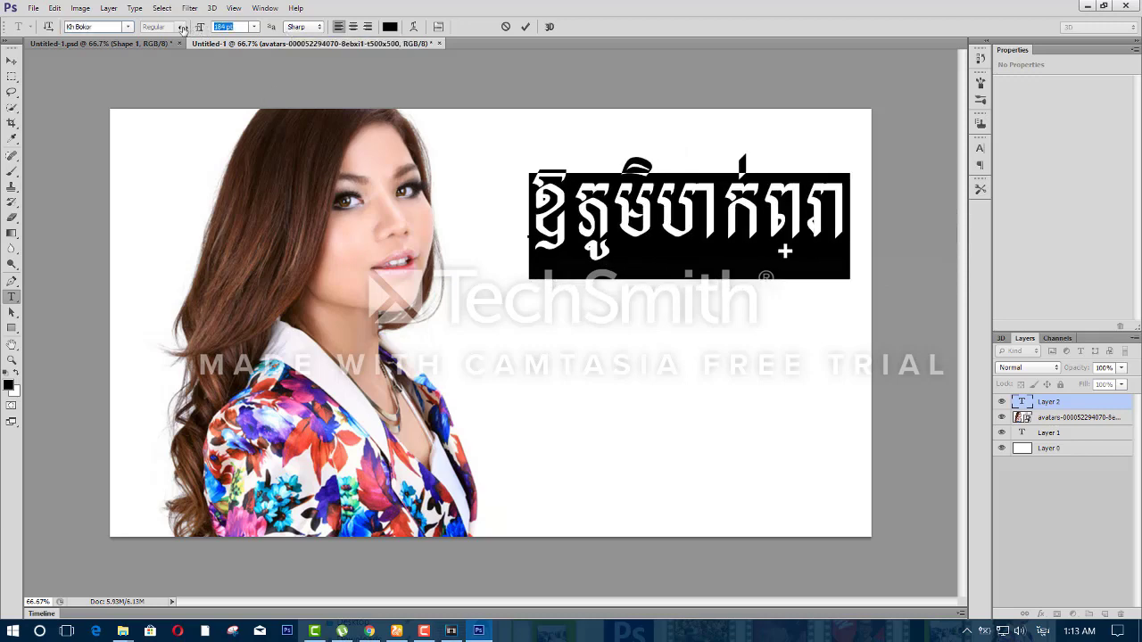
left_click_drag(687, 391, 644, 388)
Step: Delete and retype the ending of the Khmer title
left_click(705, 220)
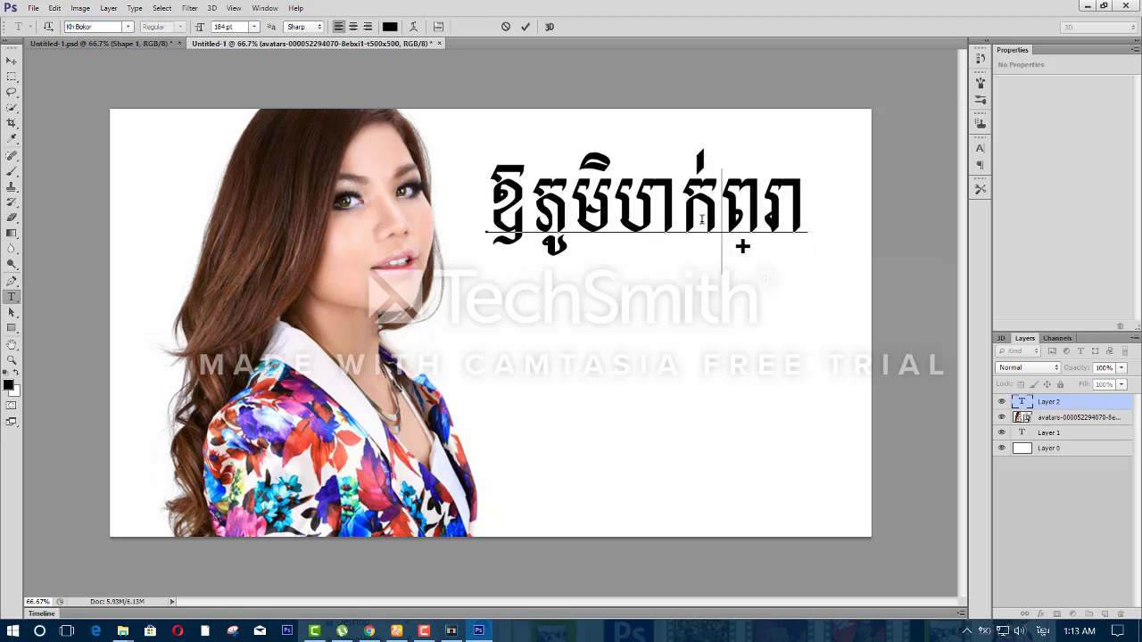
key("BackSpace")
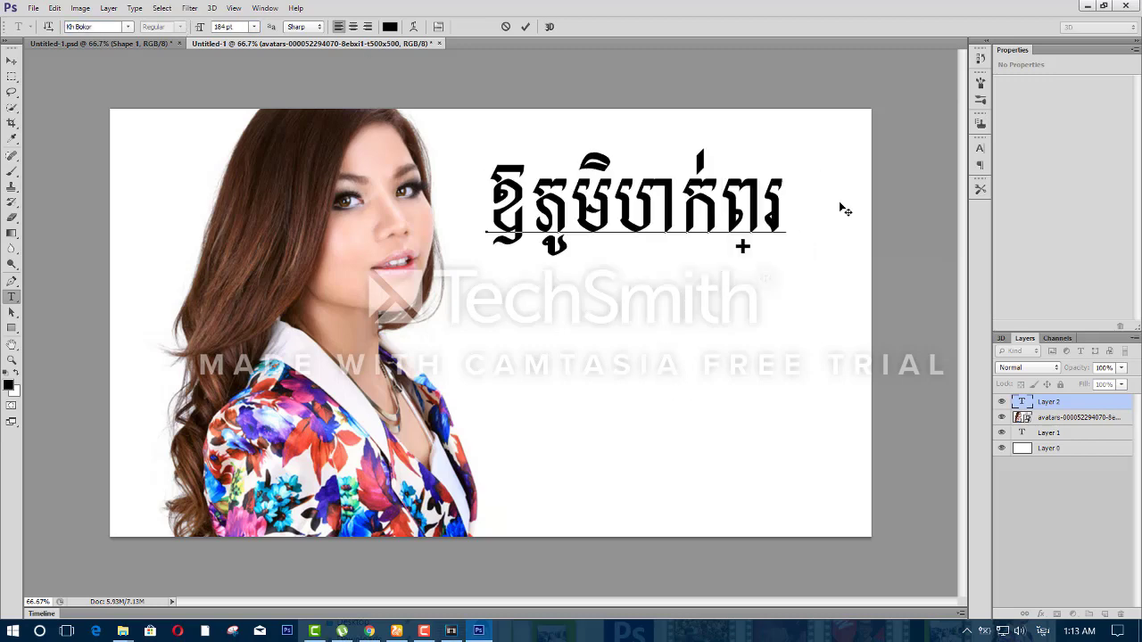
key("BackSpace")
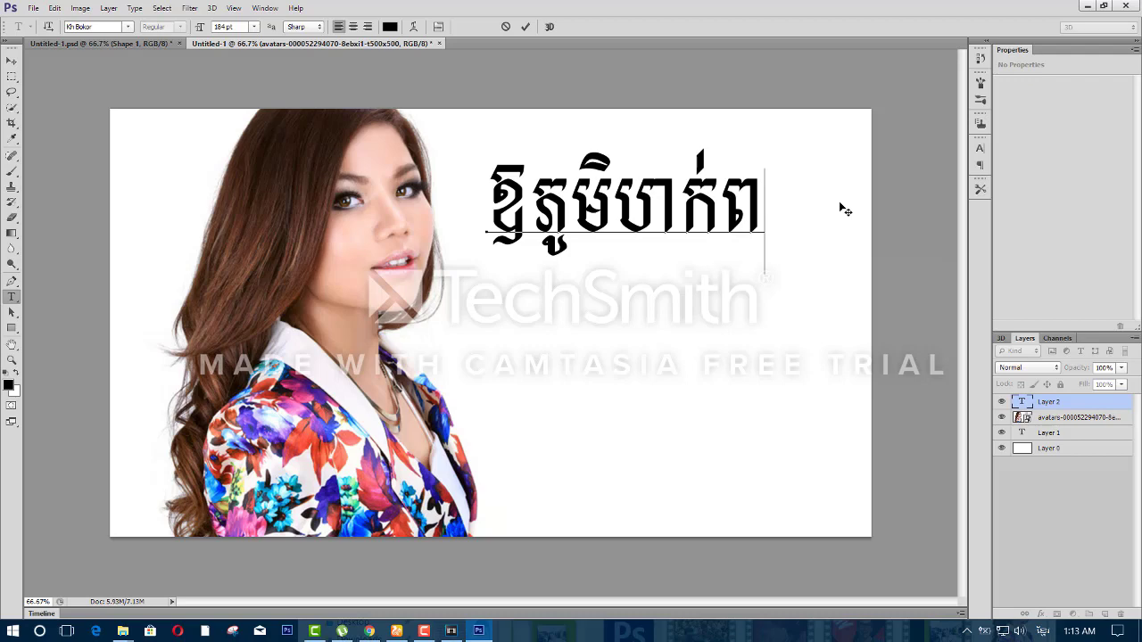
key("BackSpace")
key("BackSpace")
key("BackSpace")
key("BackSpace")
key("BackSpace")
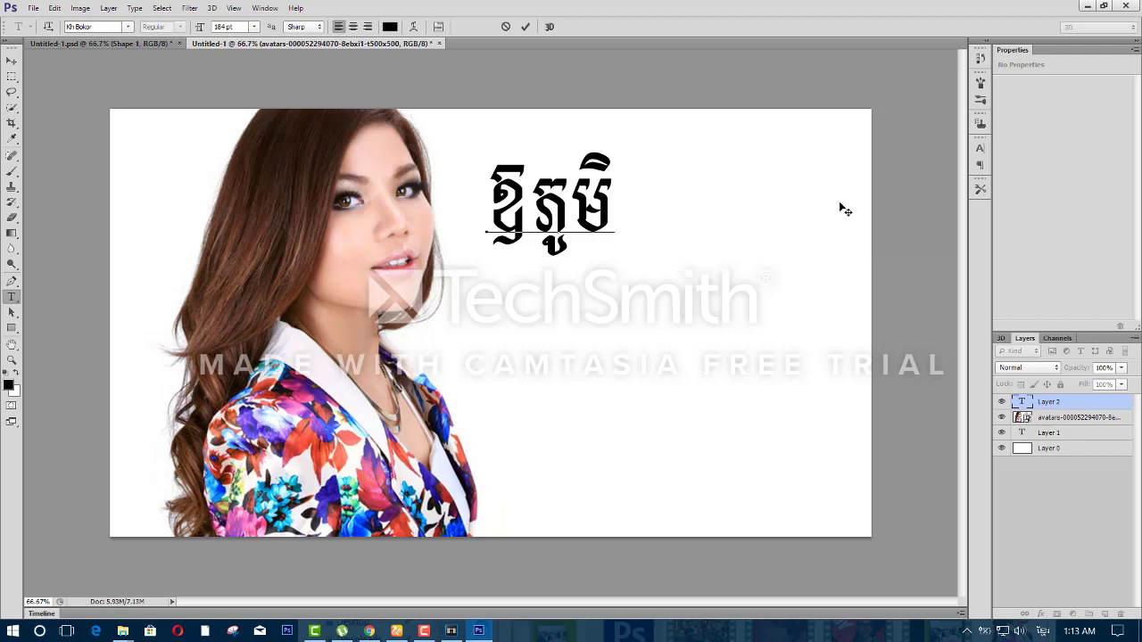
type("ហា")
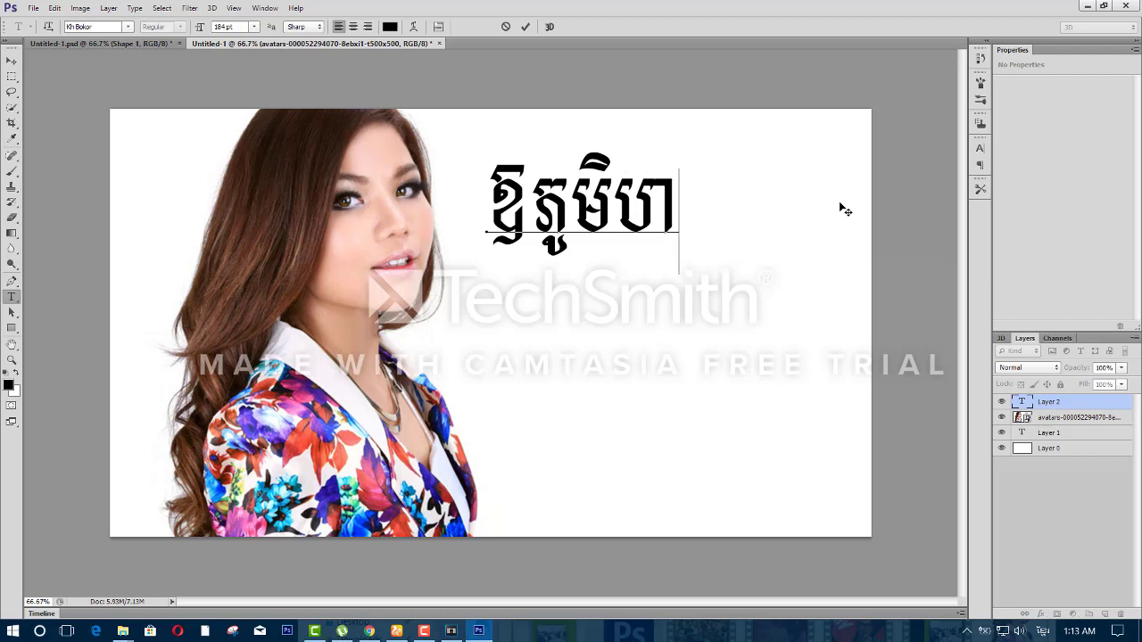
key("BackSpace")
key("BackSpace")
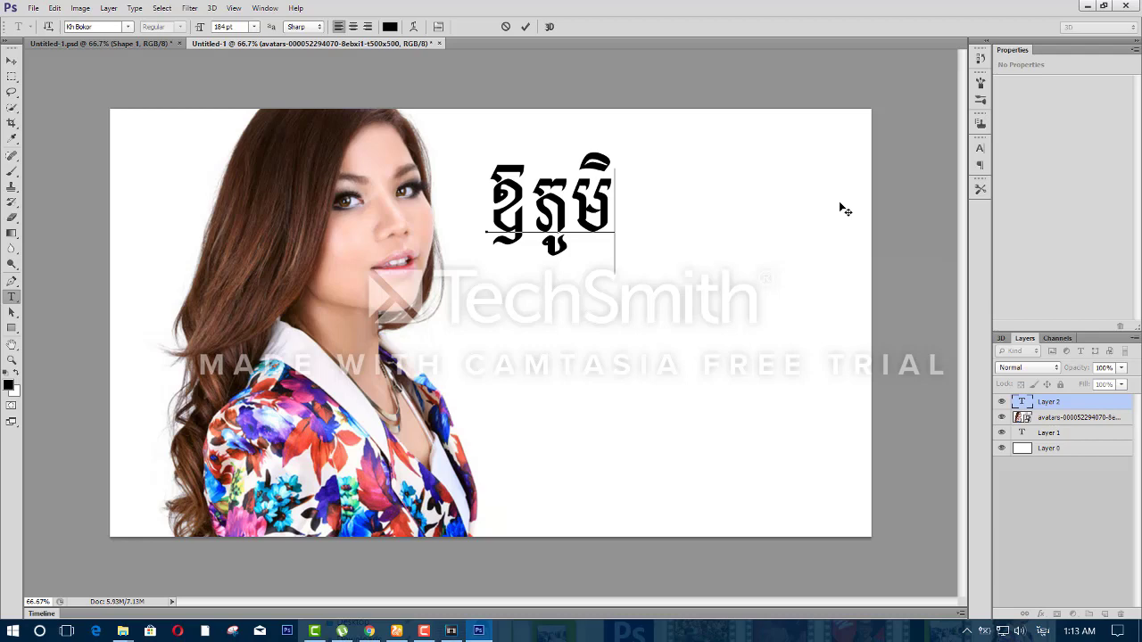
type("ប")
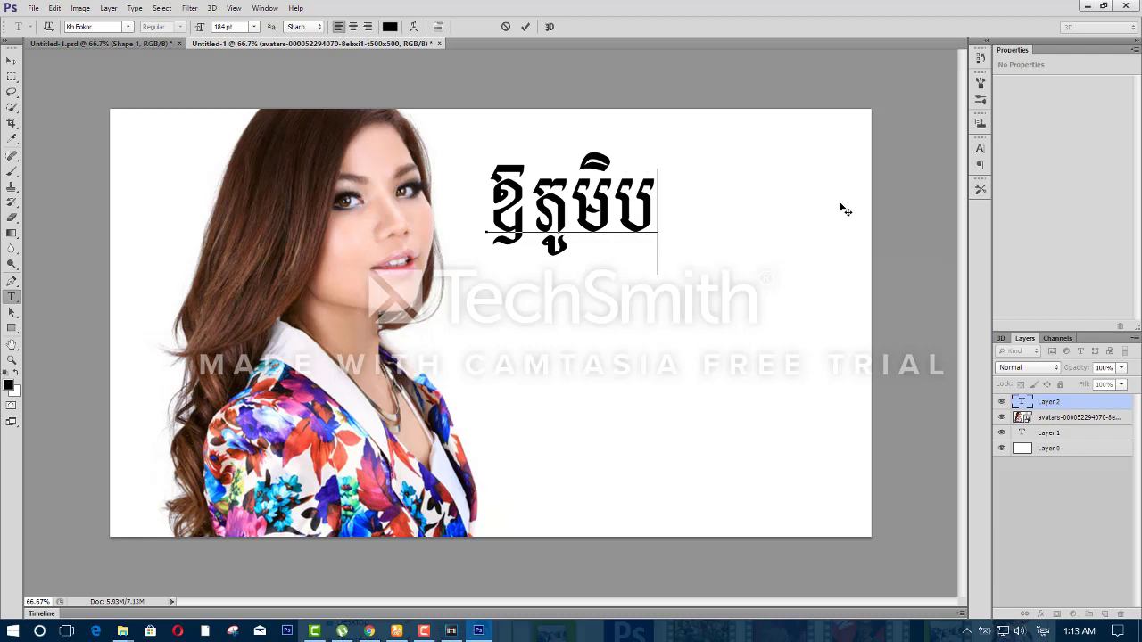
type("៉ា")
key("BackSpace")
key("BackSpace")
key("BackSpace")
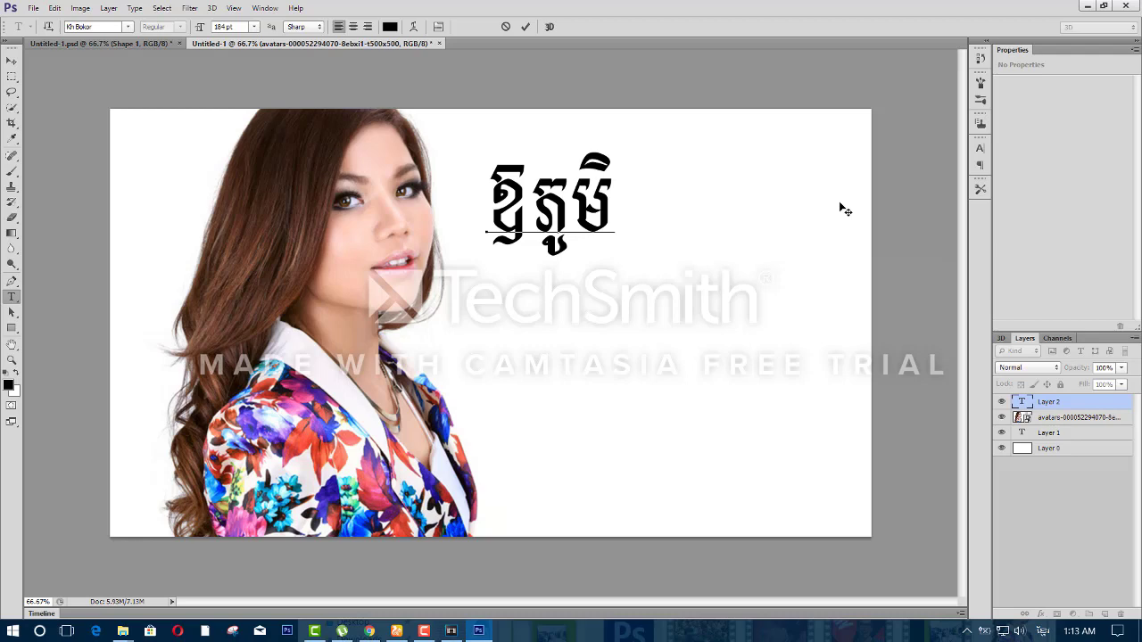
type("ប៉ា")
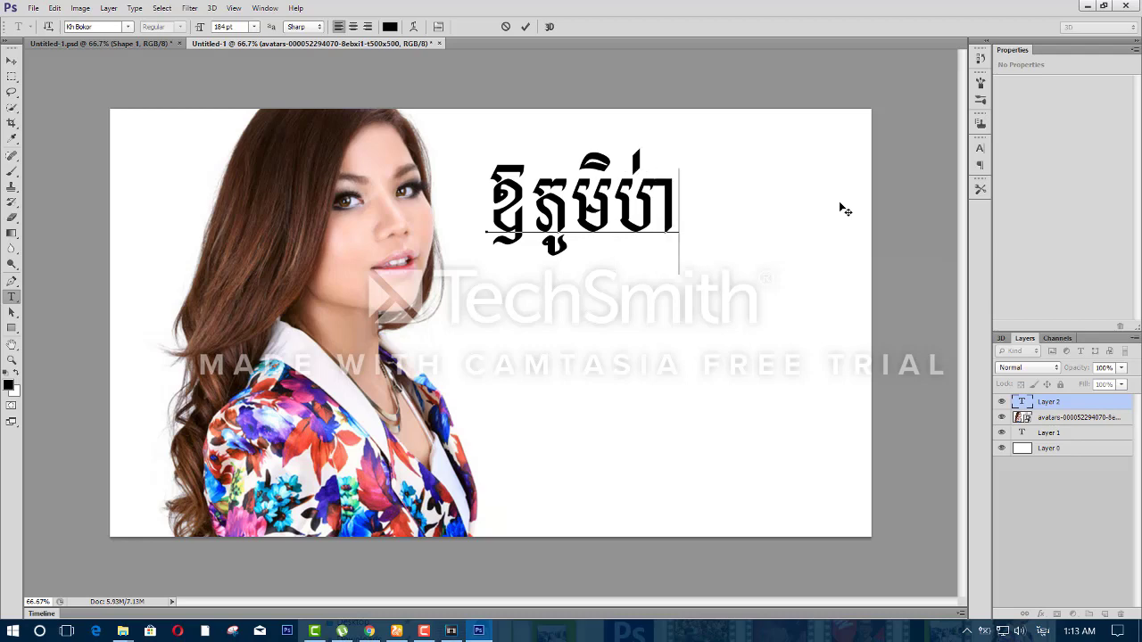
key("BackSpace")
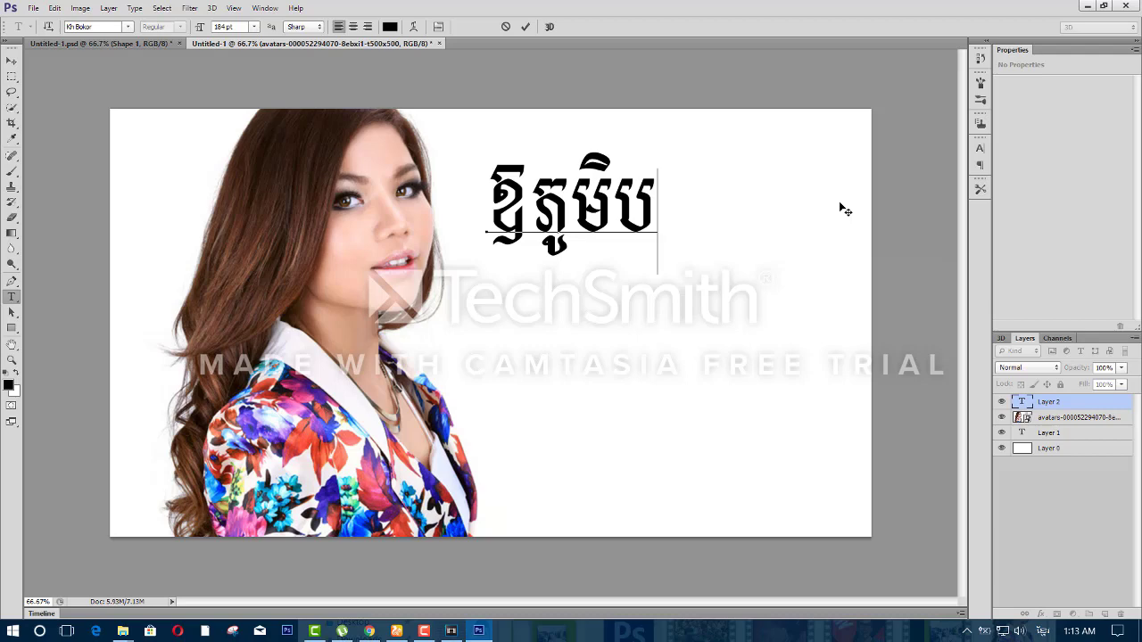
type("ាក់")
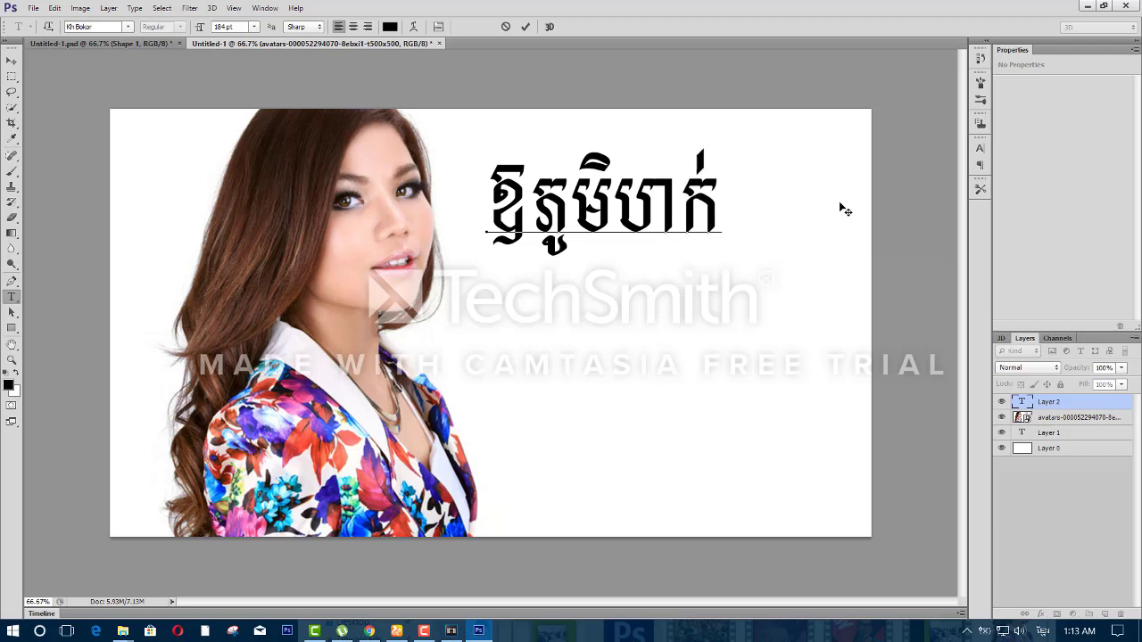
type("ព្រា")
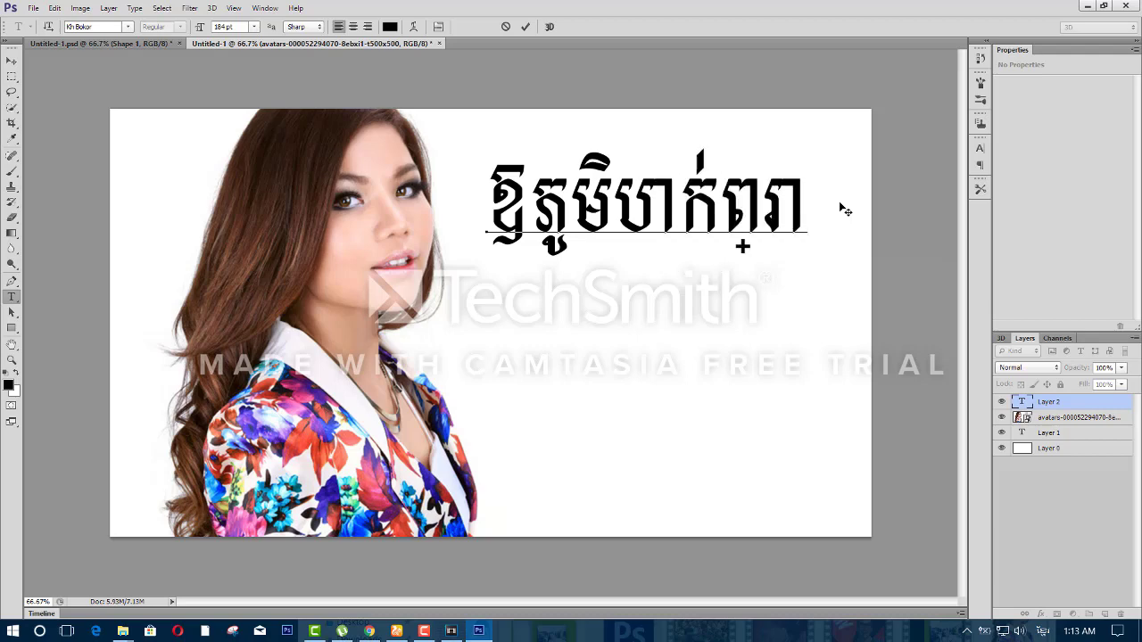
Step: Change the whole title's font to Khmer MEF1 and commit the text
key("ctrl+a")
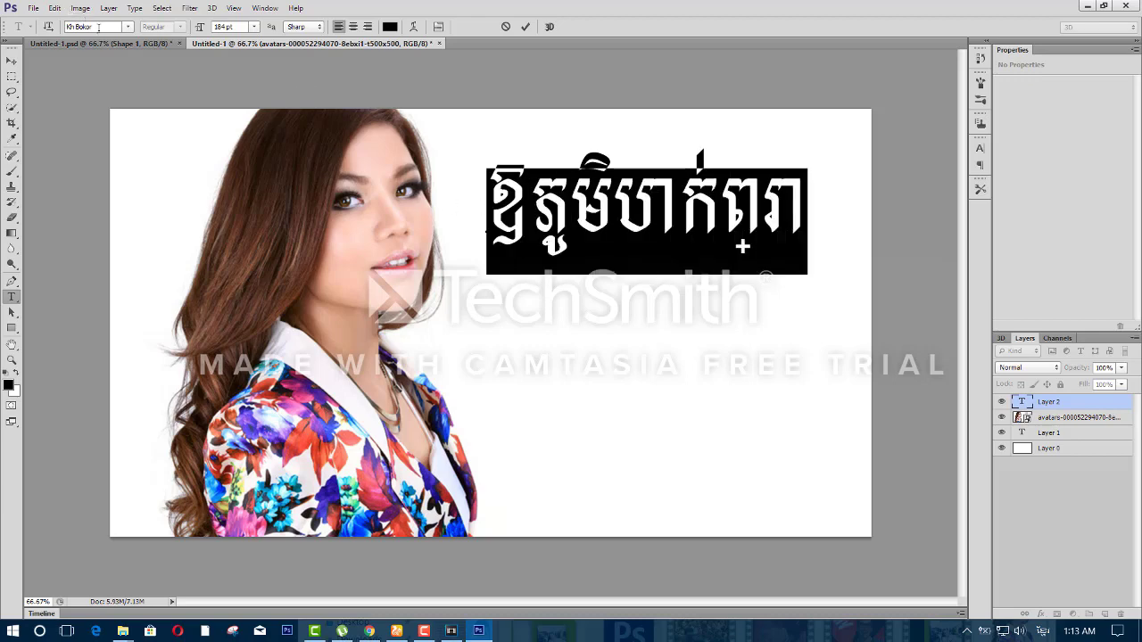
left_click(99, 27)
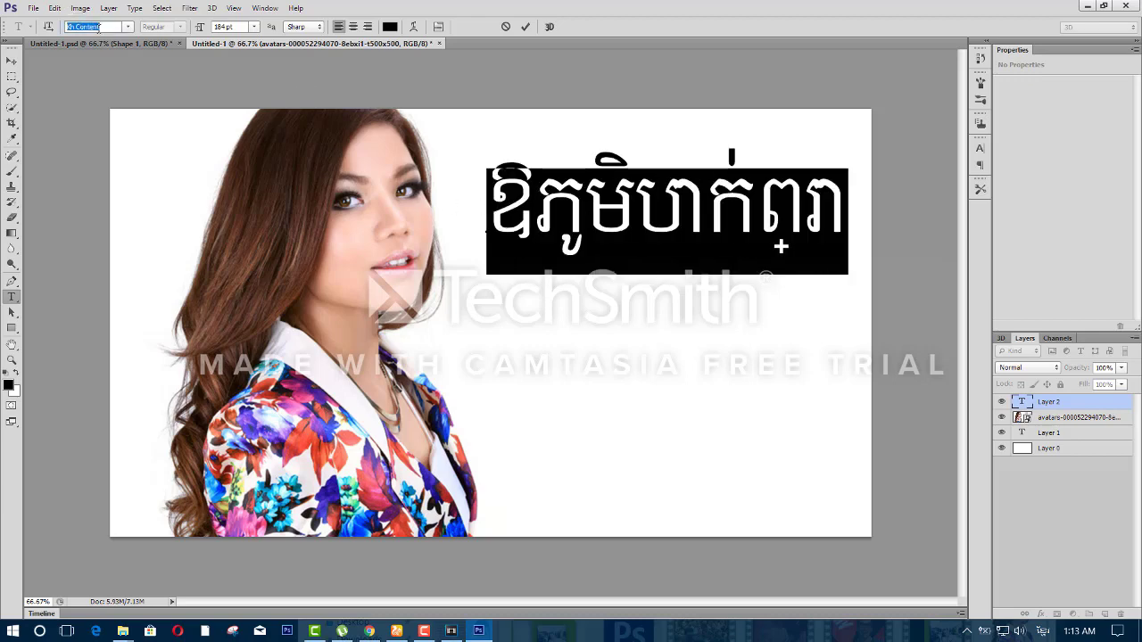
key("Down")
key("Down")
key("Down")
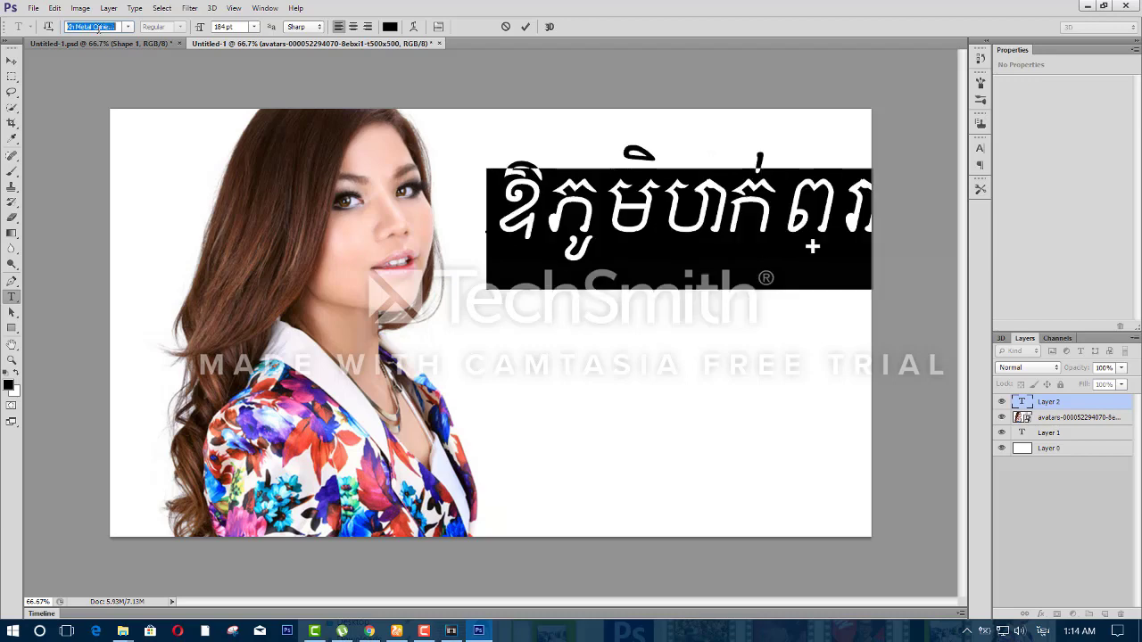
key("Down")
key("Down")
key("Down")
key("Down")
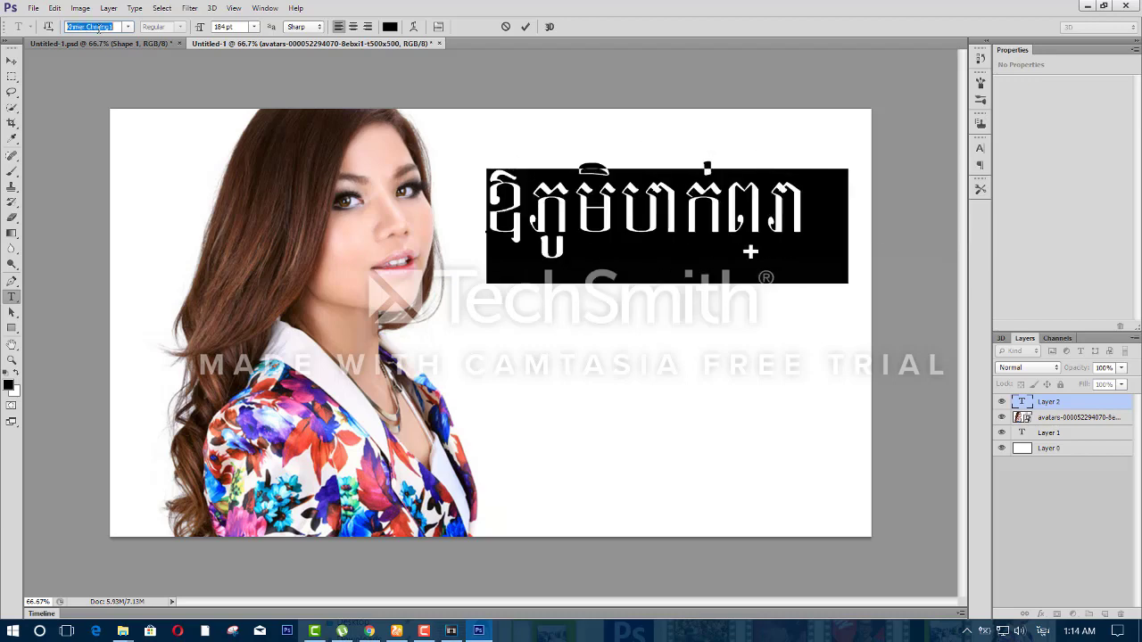
key("Down")
key("Down")
key("Down")
key("Down")
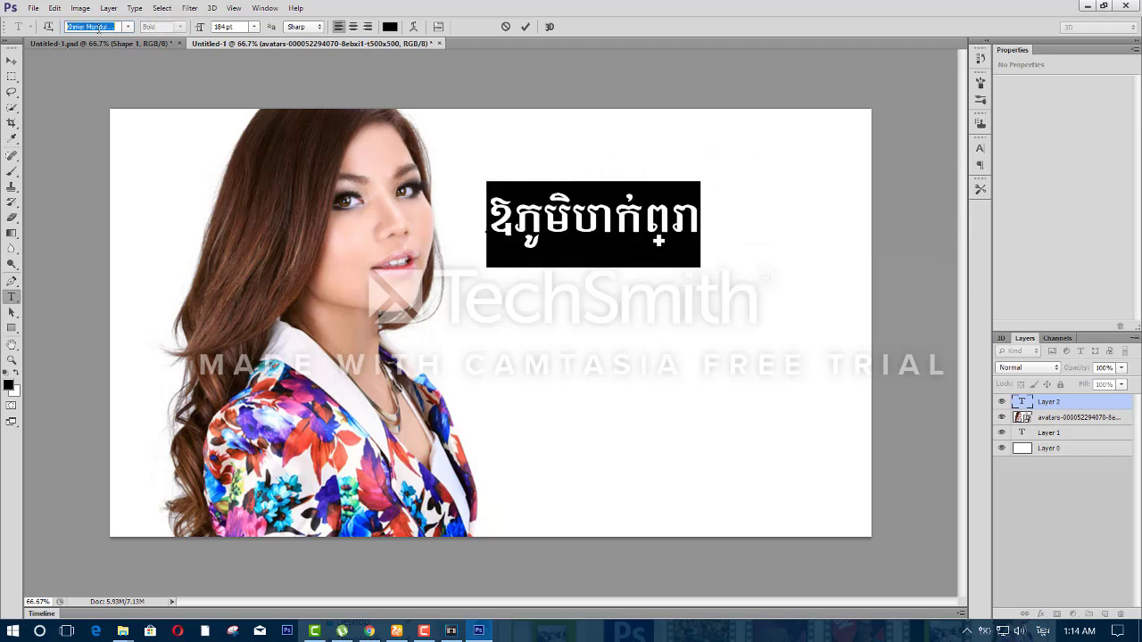
key("Down")
key("Down")
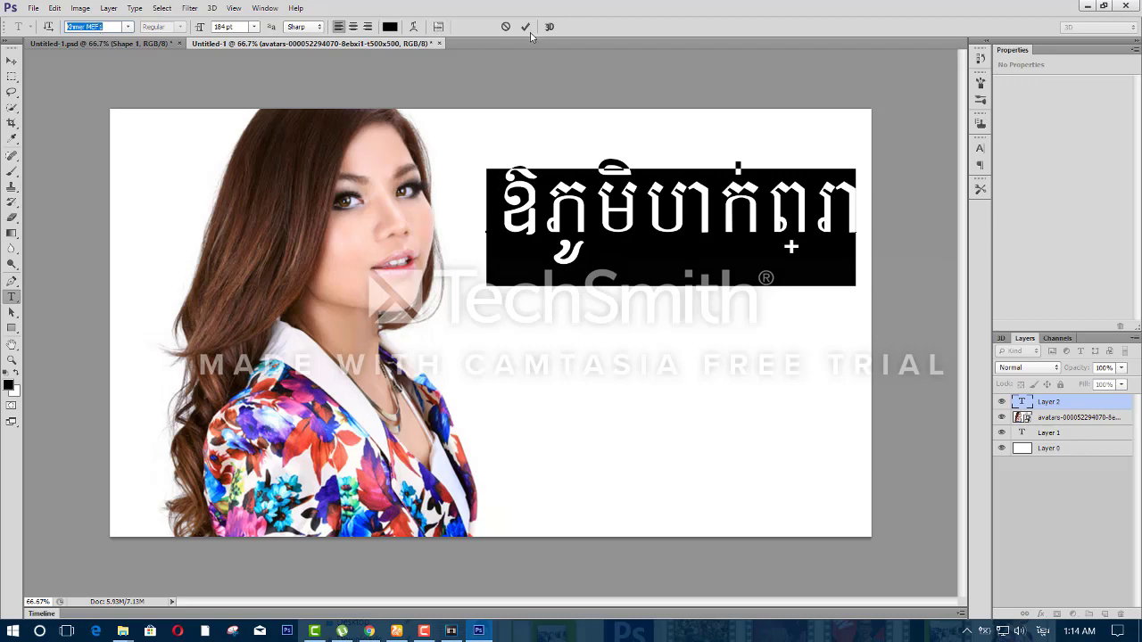
left_click(525, 27)
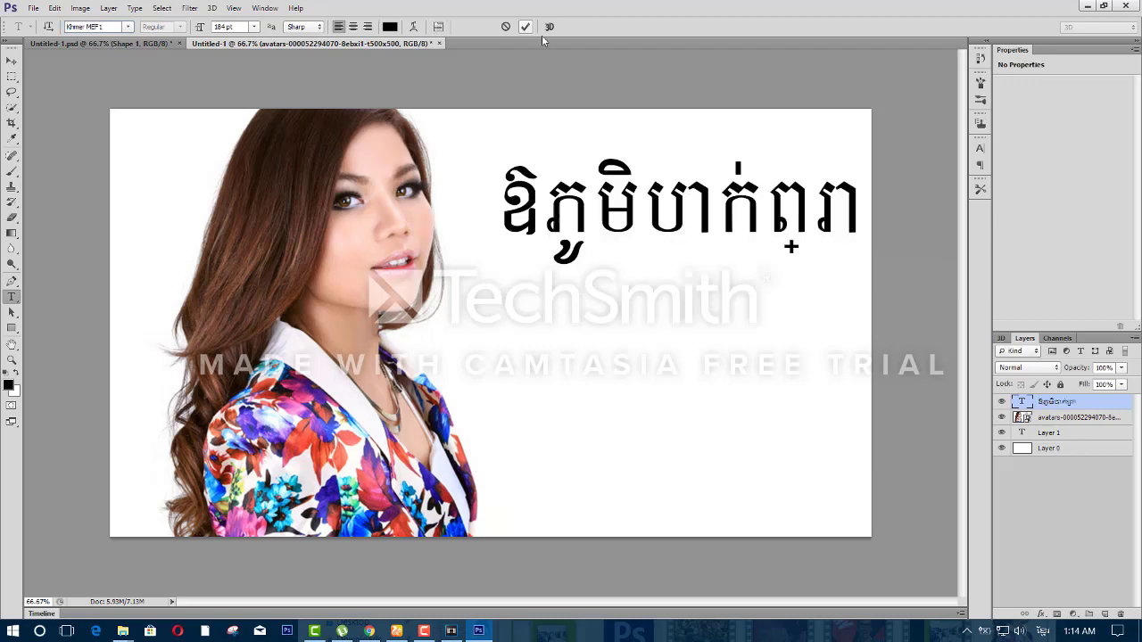
left_click(33, 9)
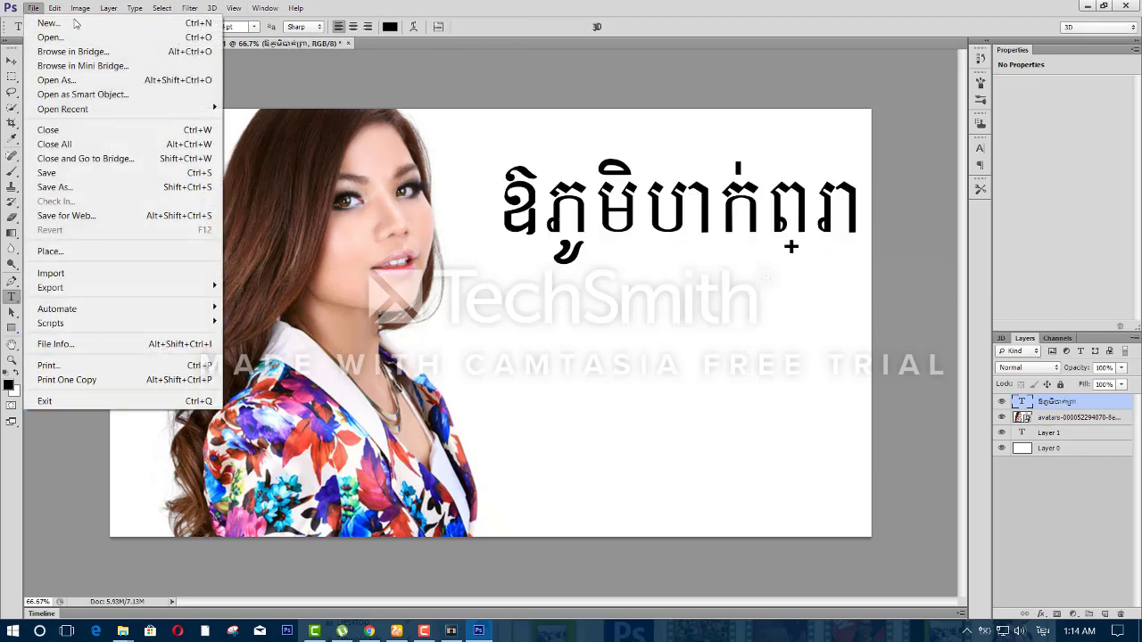
mouse_move(55, 9)
mouse_move(193, 552)
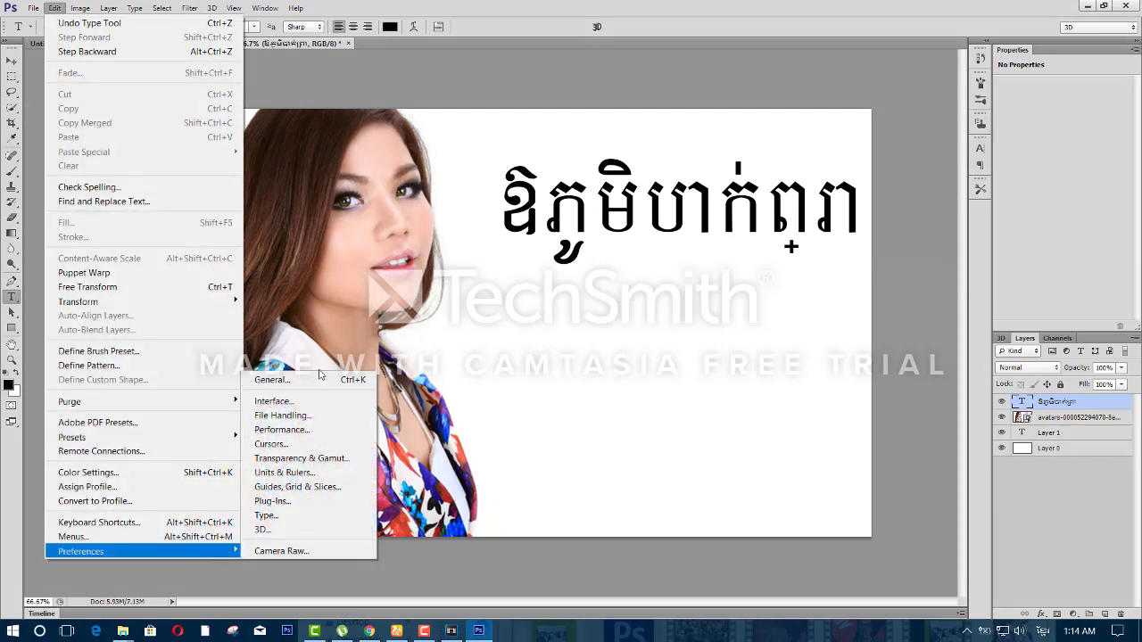
left_click(286, 379)
left_click(320, 214)
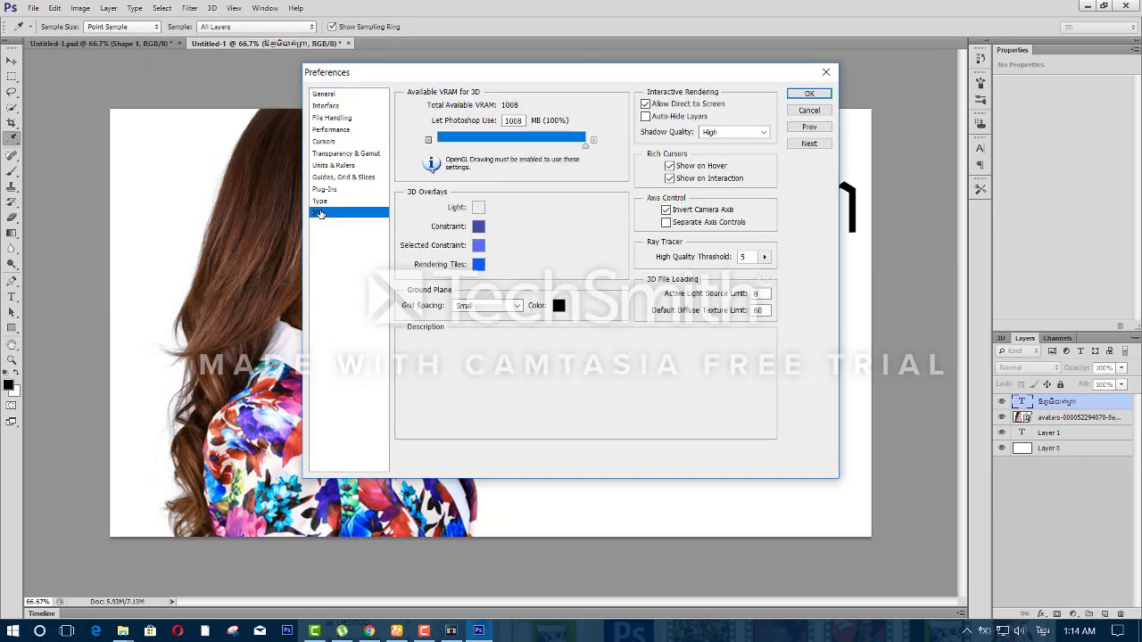
left_click(320, 200)
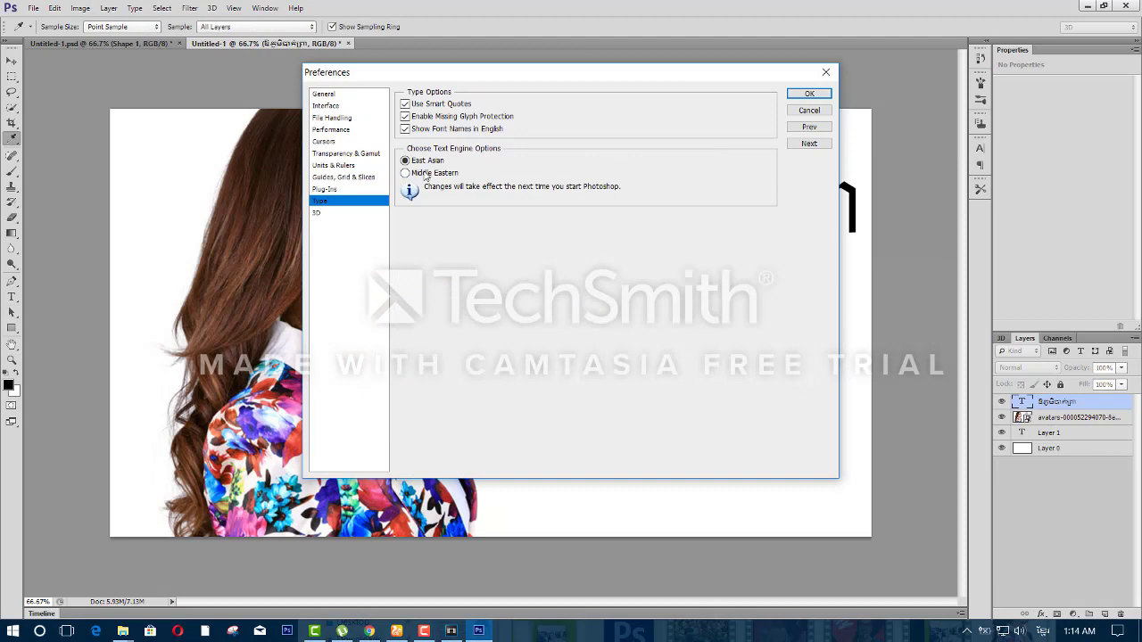
left_click(808, 97)
key("t")
left_click(770, 207)
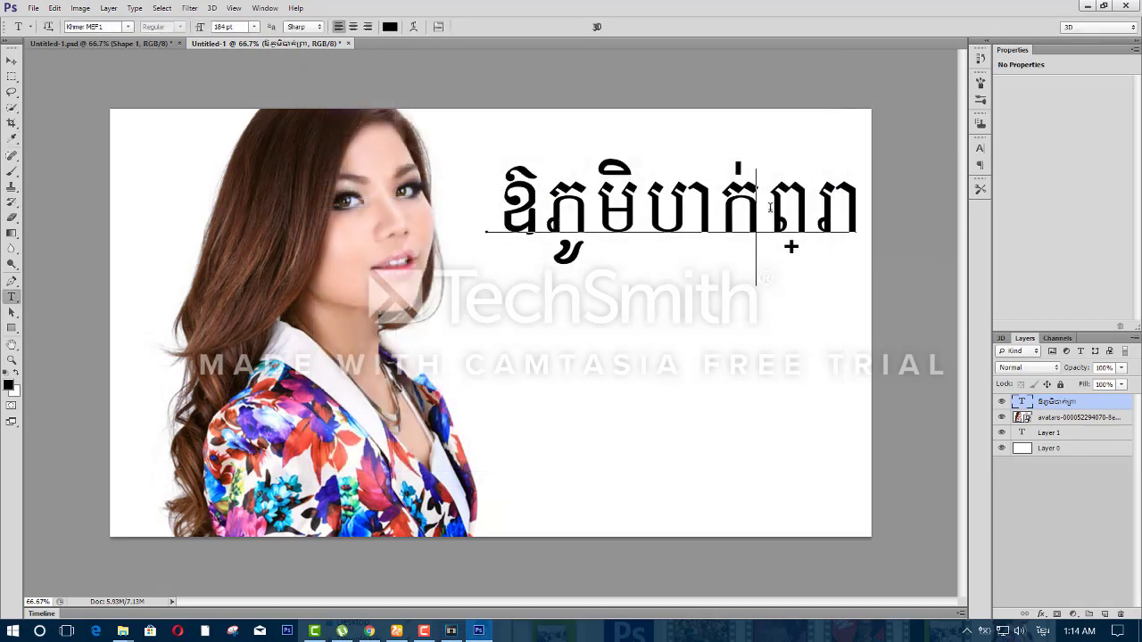
key("ctrl+a")
type("ឱ")
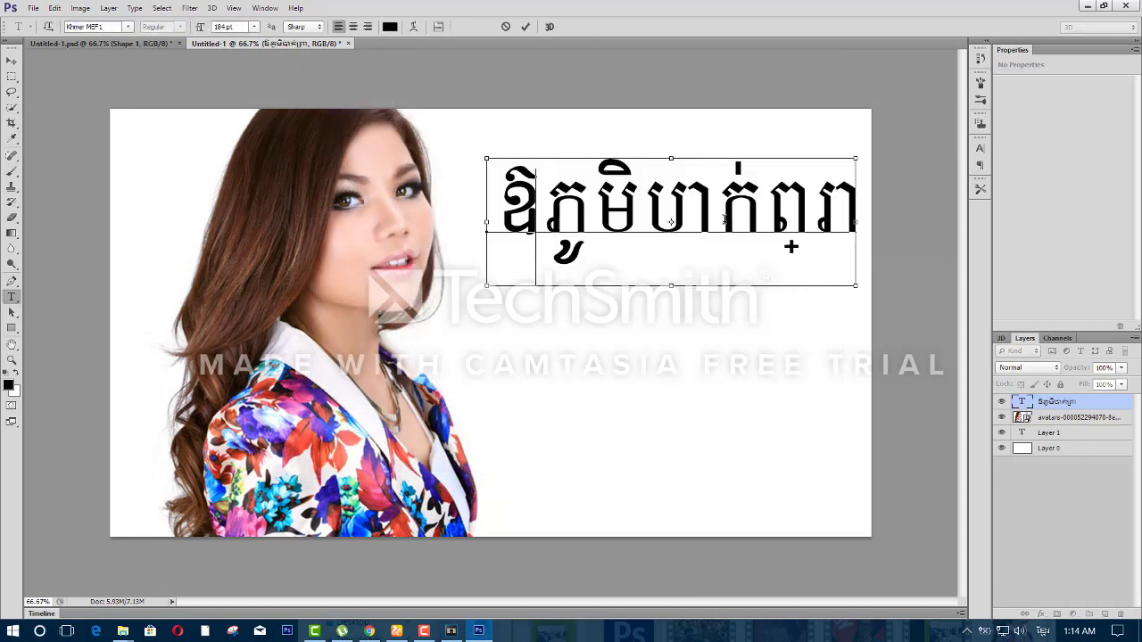
type("ក")
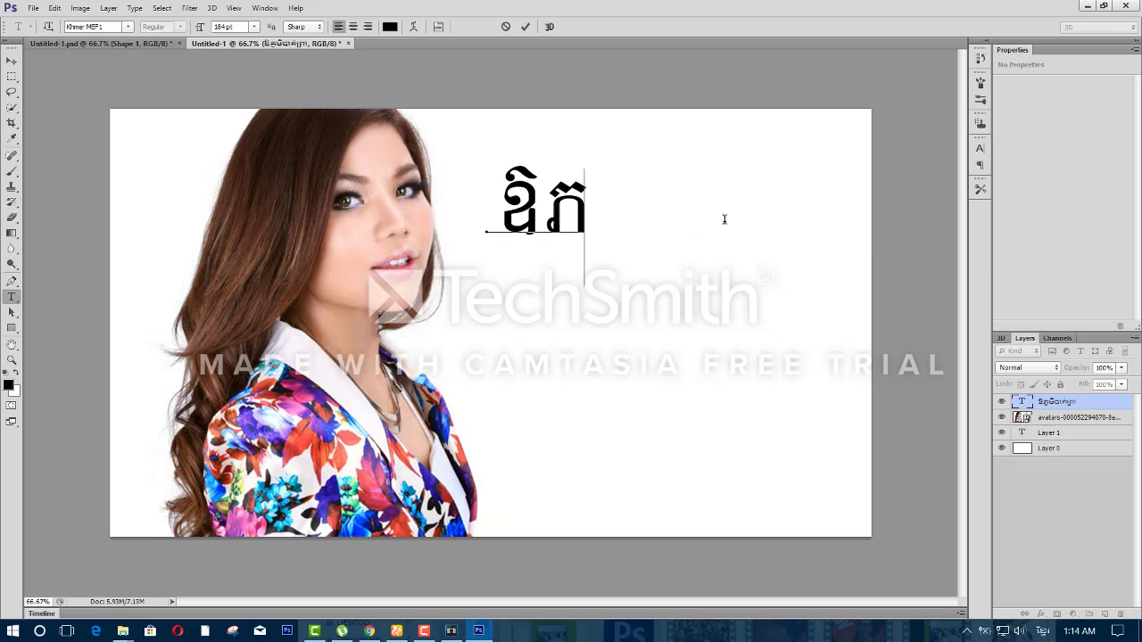
type("ូម")
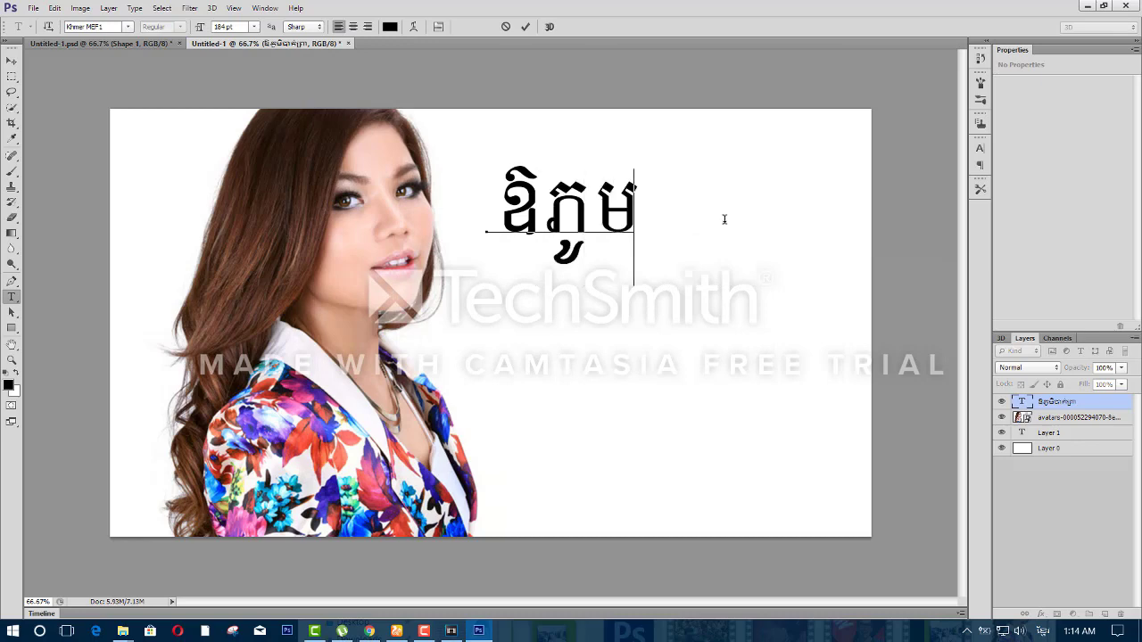
type("ិបា")
key("BackSpace")
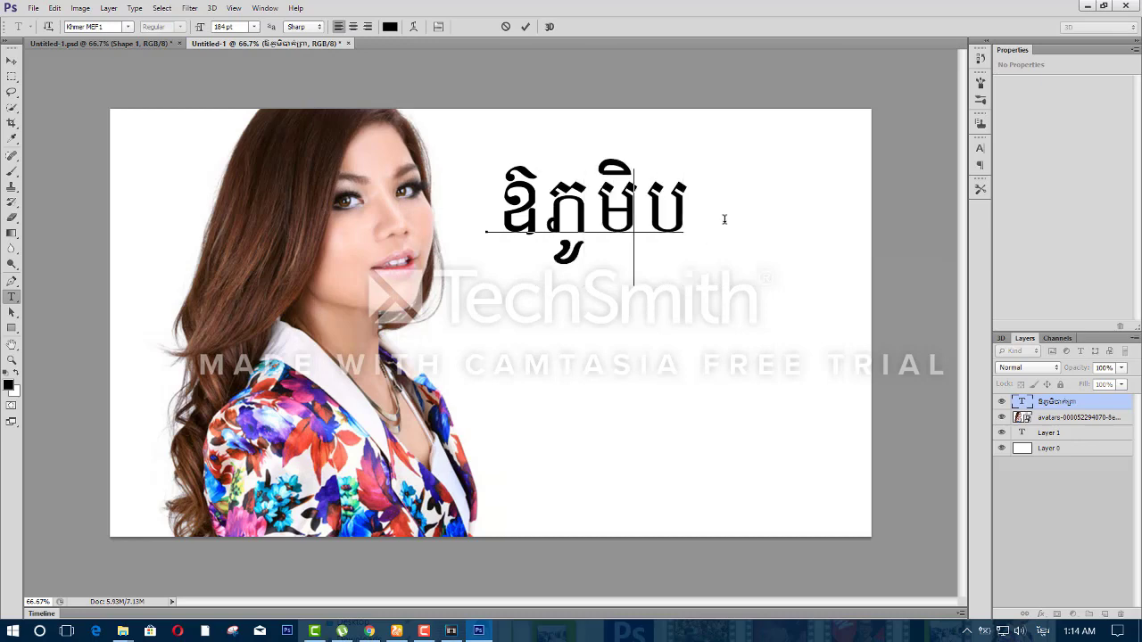
key("BackSpace")
key("BackSpace")
key("BackSpace")
key("BackSpace")
key("BackSpace")
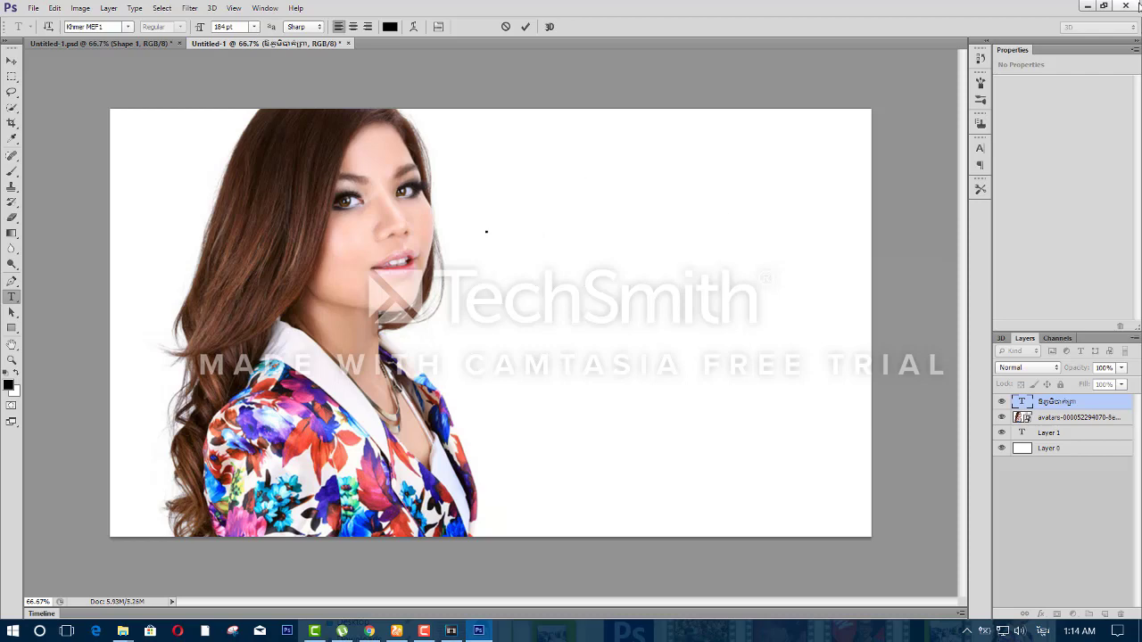
left_click(1126, 5)
left_click(629, 240)
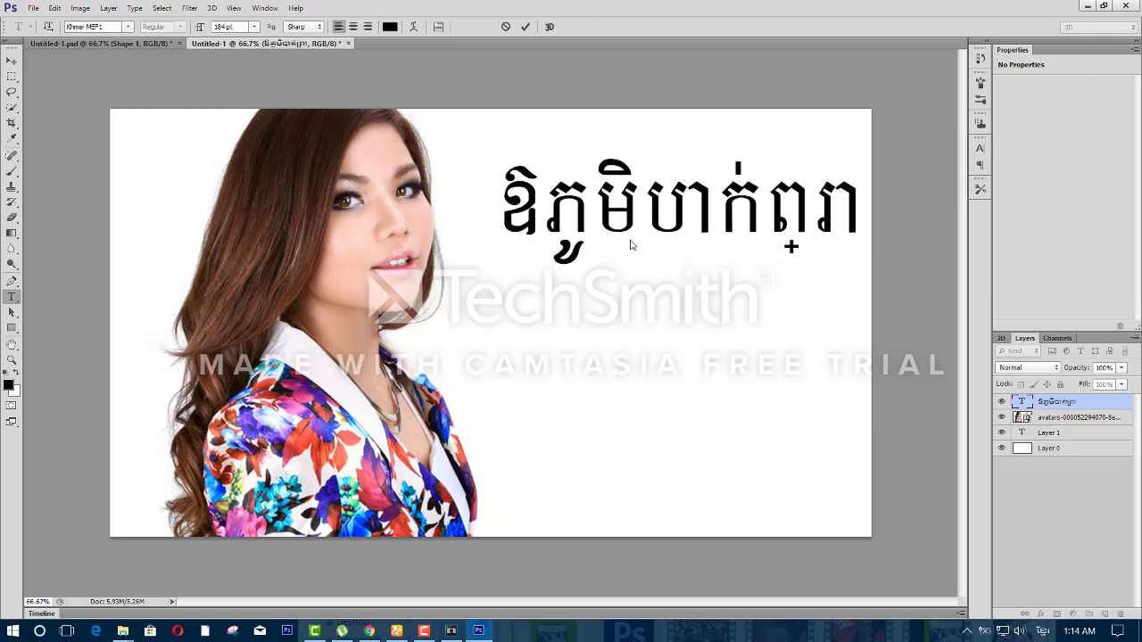
left_click(571, 241)
Step: Quit without saving the remaining document and relaunch Photoshop CS6 from the Start menu
left_click(575, 241)
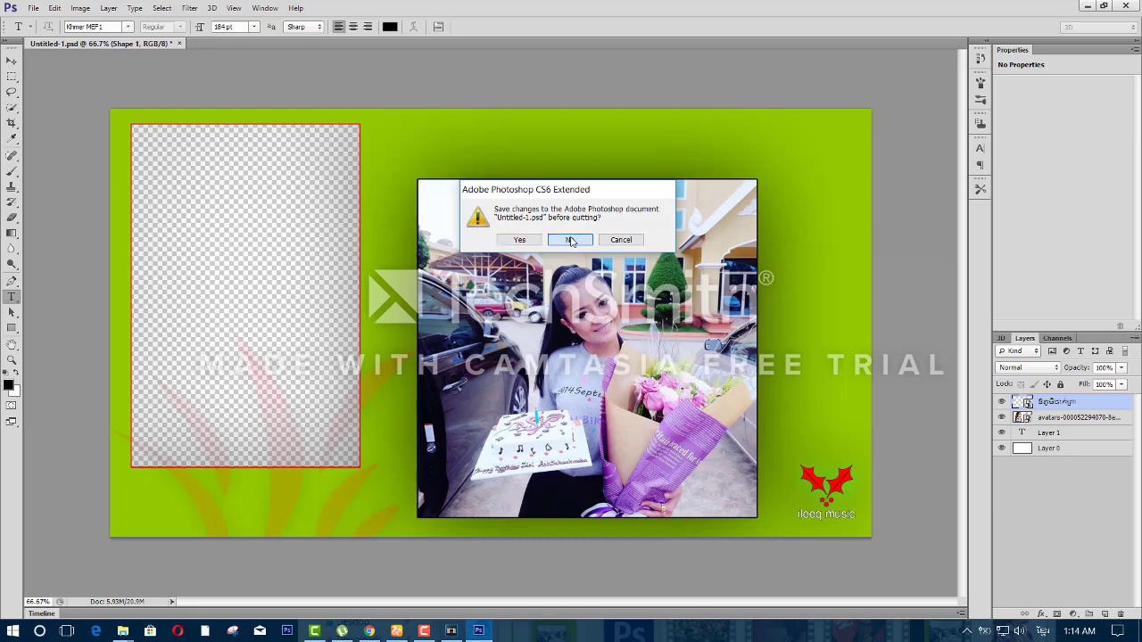
left_click(12, 631)
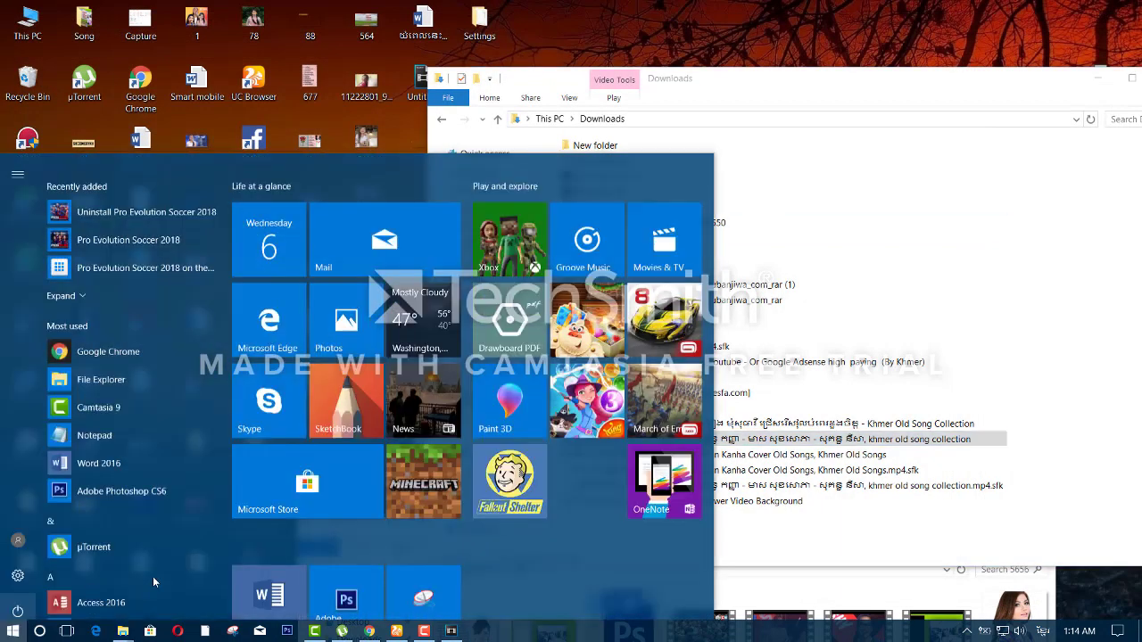
left_click(53, 446)
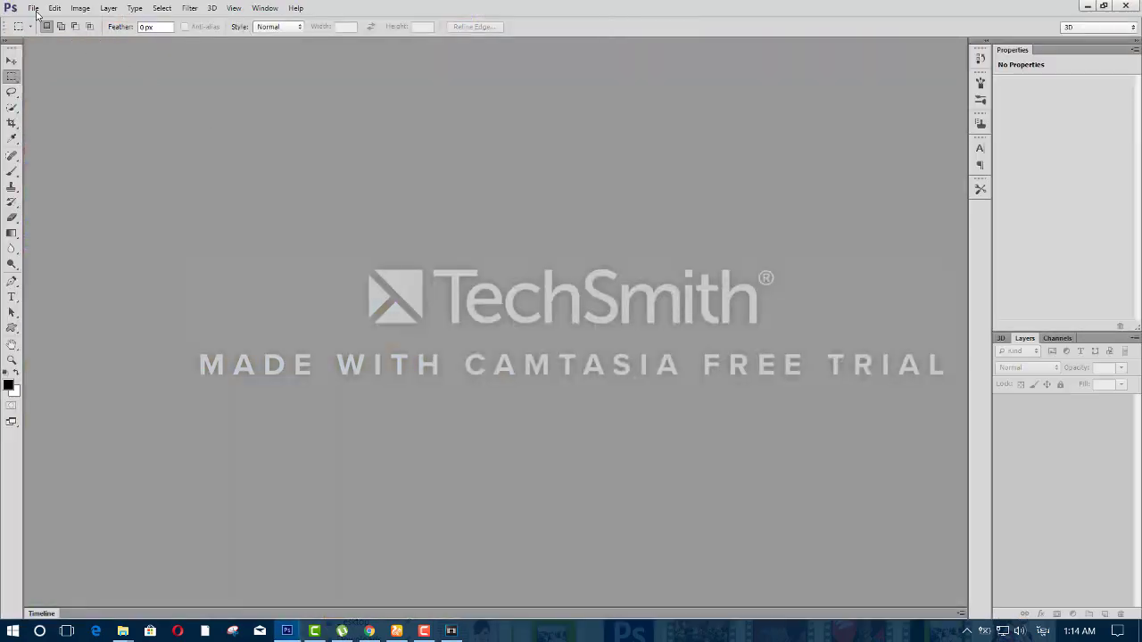
Step: Create a new blank 1920×1080 document
left_click(33, 8)
left_click(40, 25)
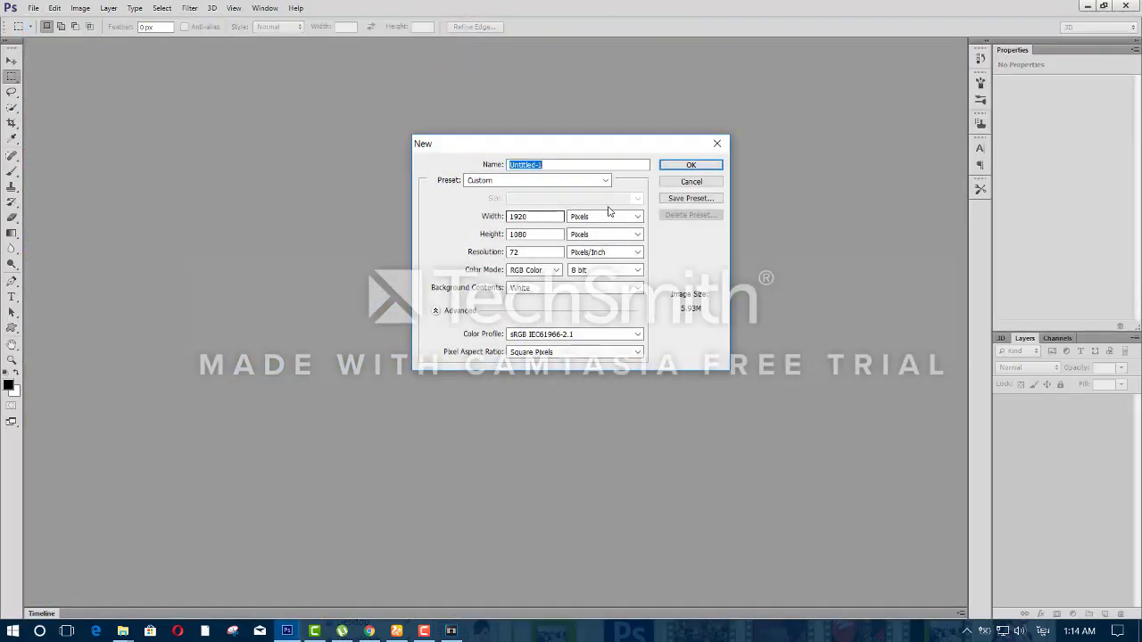
left_click(684, 167)
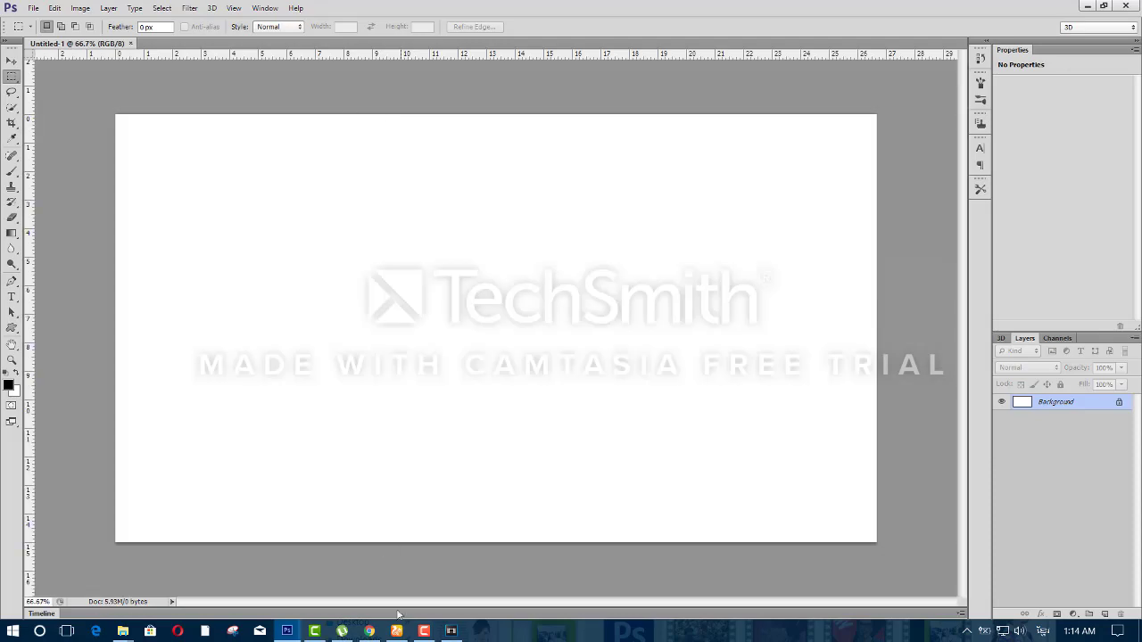
Step: Drag the downloaded avatars JPG from its folder onto the new canvas
left_click(396, 631)
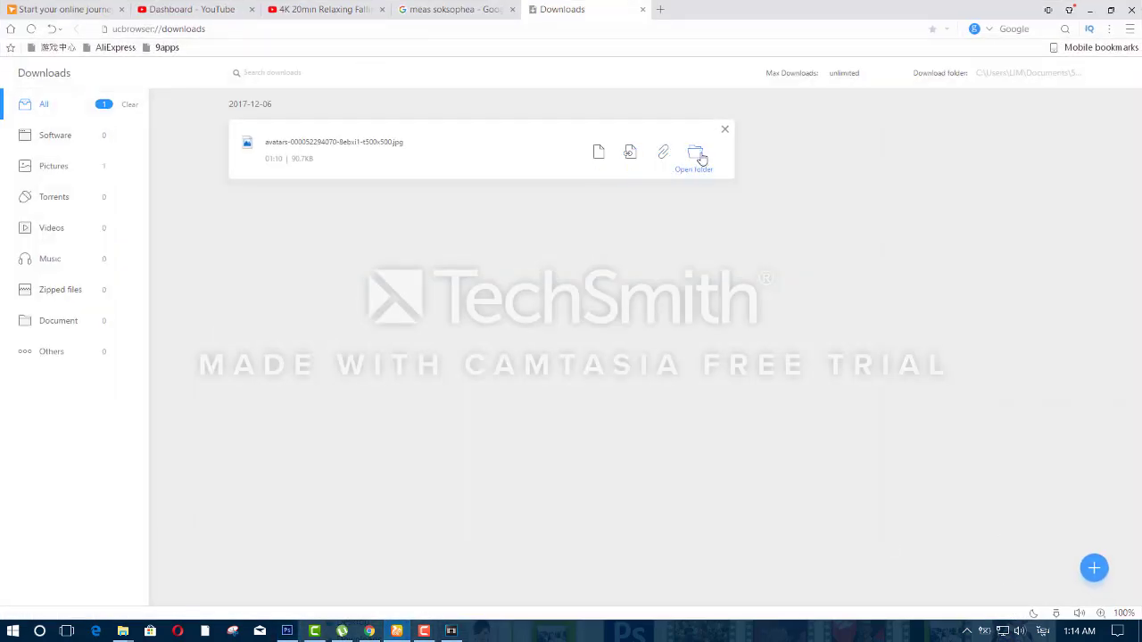
left_click(695, 153)
mouse_move(513, 102)
left_mouse_down()
mouse_move(337, 336)
mouse_move(341, 327)
left_mouse_up()
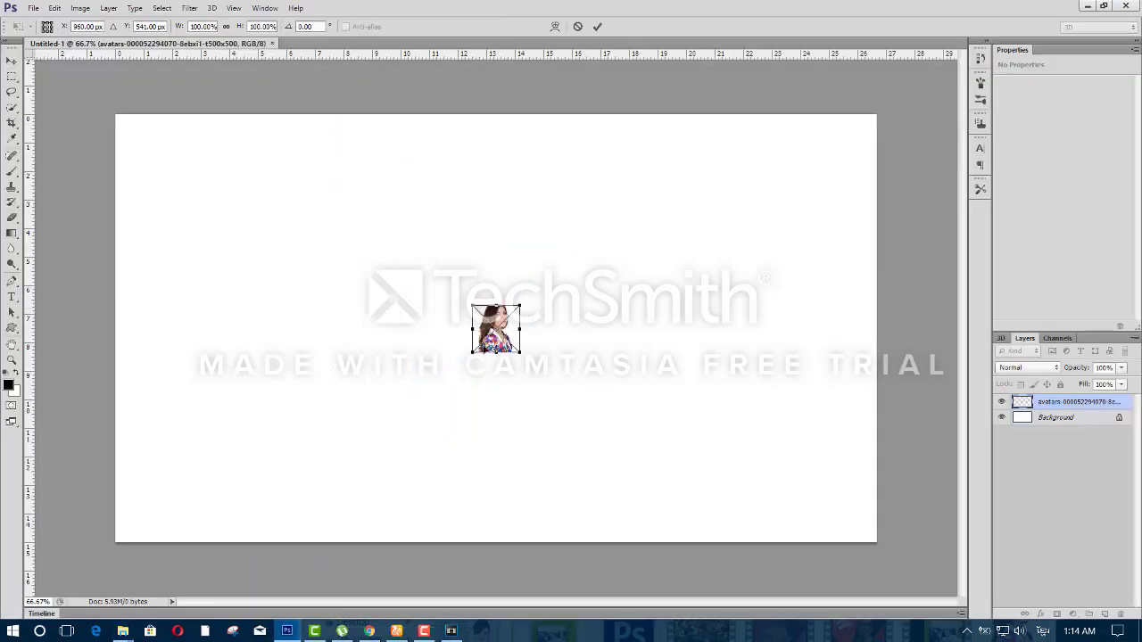
Step: Scale the singer photo proportionally to about 910% to fill the left side, and unlock Background as Layer 0
left_click_drag(472, 351, 125, 536)
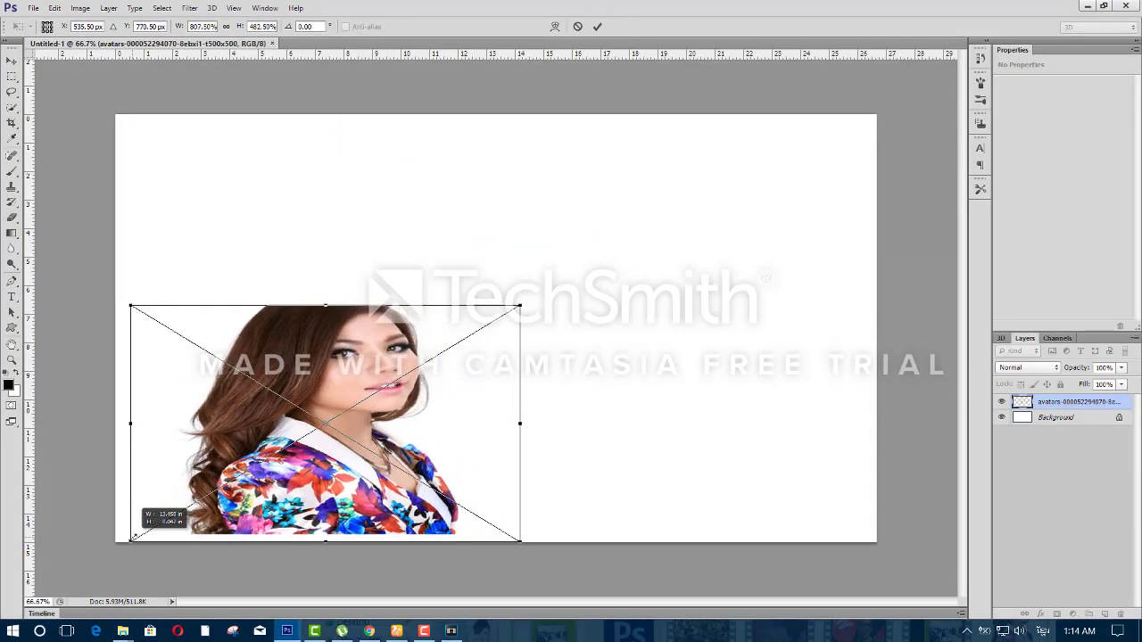
left_click_drag(519, 305, 487, 115)
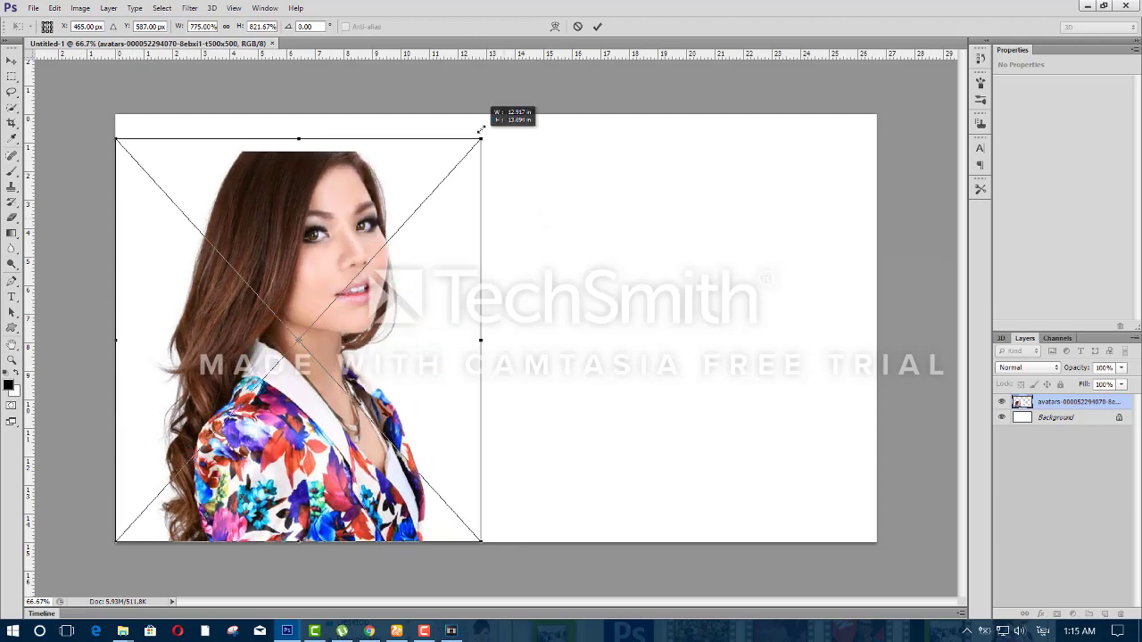
left_click(227, 26)
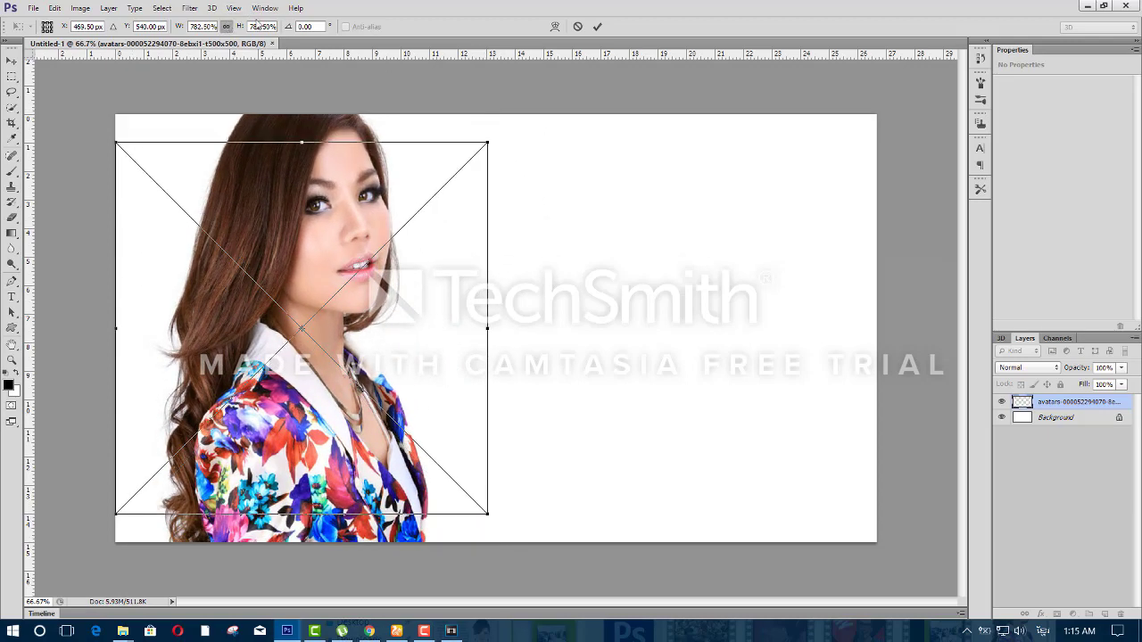
left_click_drag(494, 134, 521, 107)
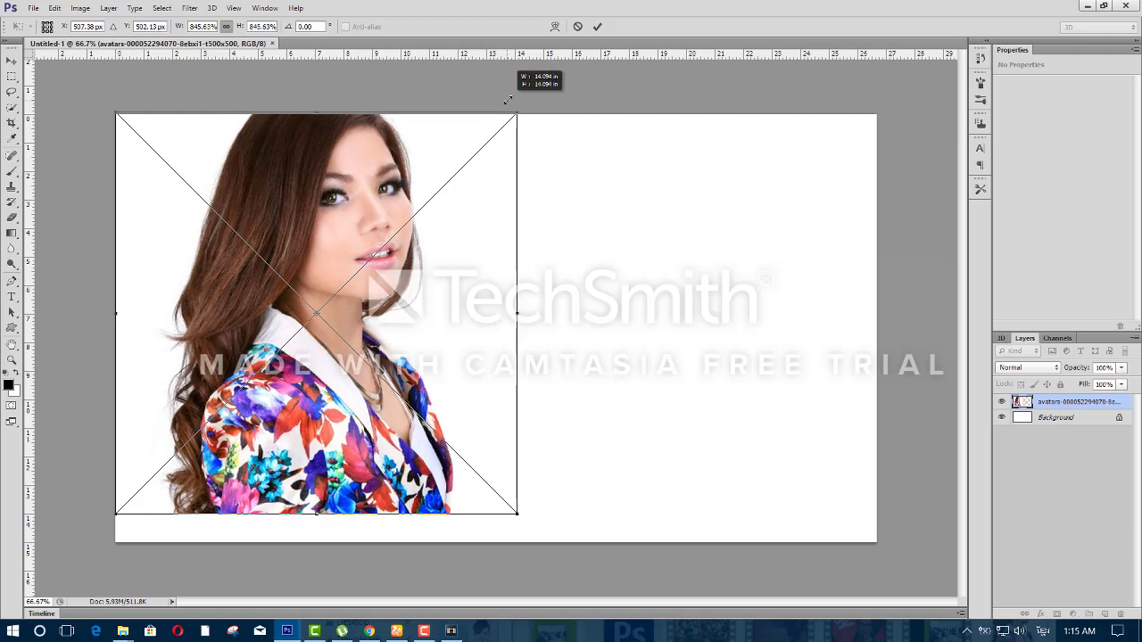
left_click_drag(519, 488, 549, 515)
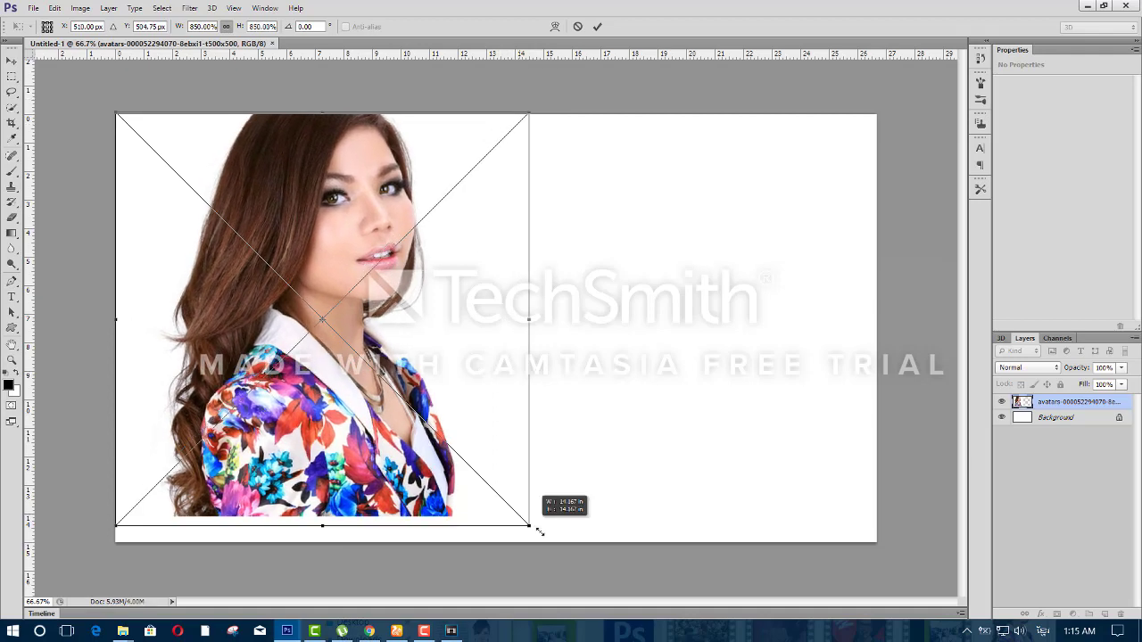
left_click(596, 27)
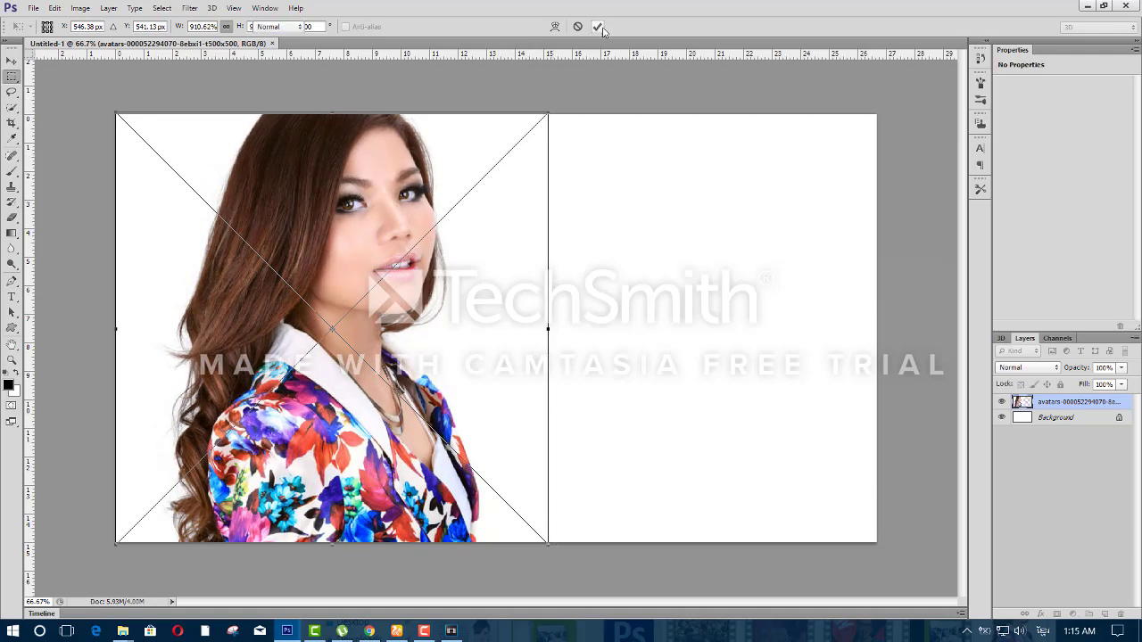
double_click(1075, 418)
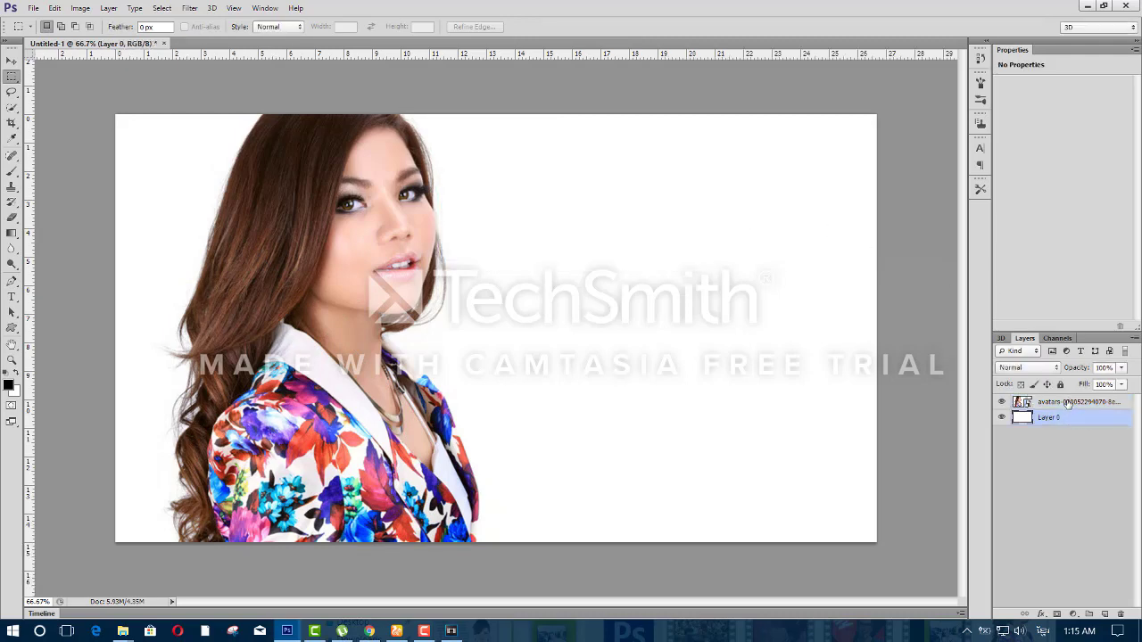
left_click(1068, 403)
Step: Type the blue Khmer title 'ខកូមិចាក់ព្រ' at the canvas upper right
left_click(12, 298)
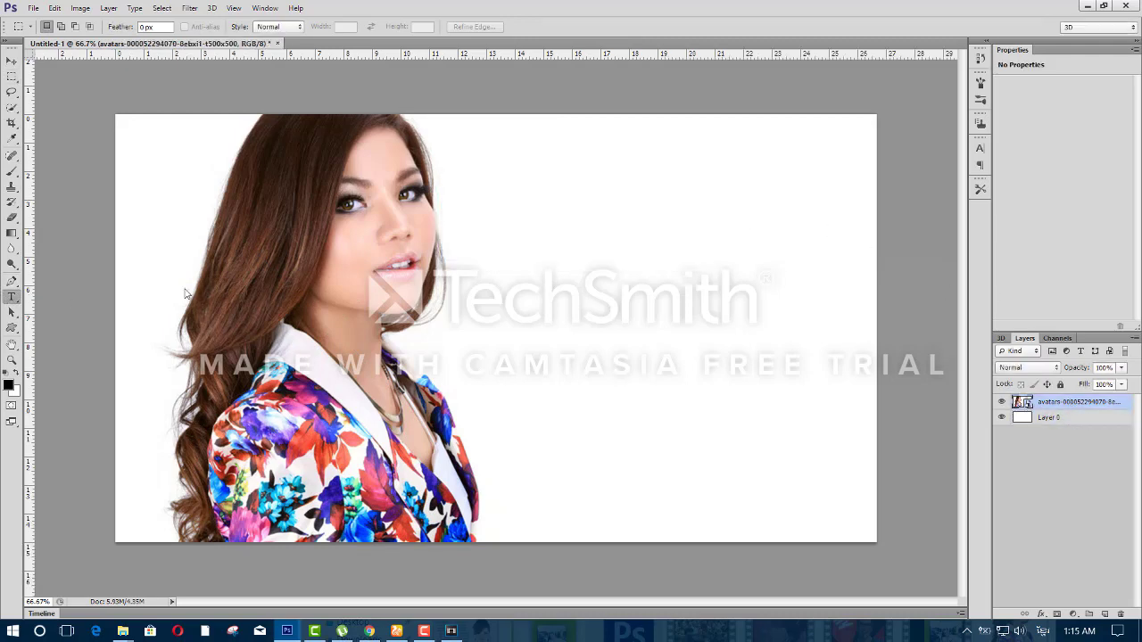
left_click(508, 198)
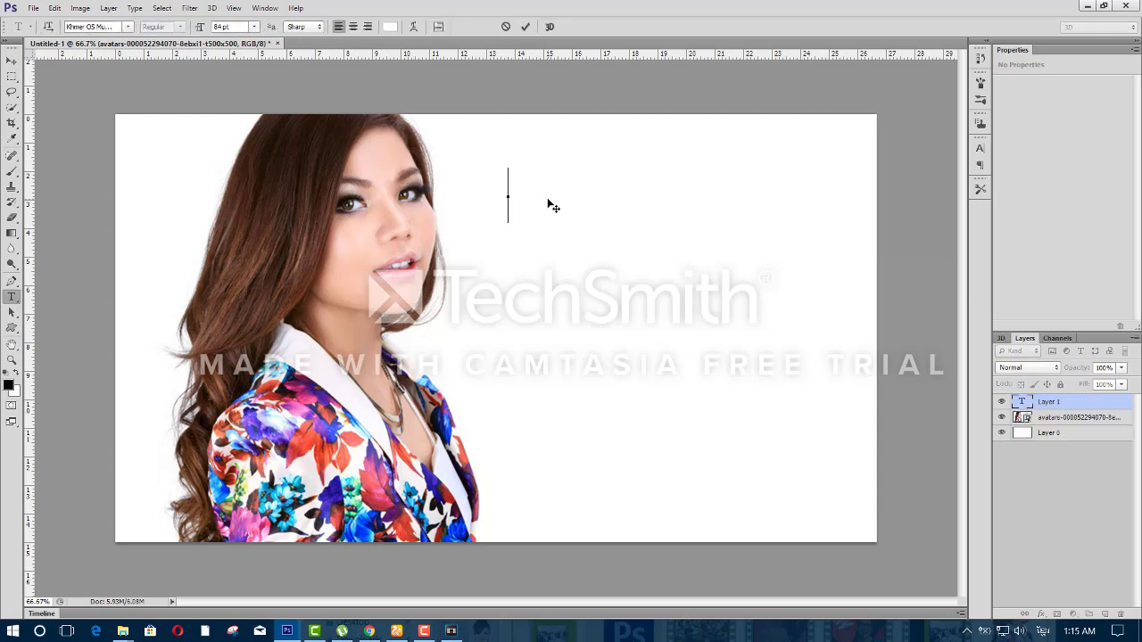
left_click(390, 27)
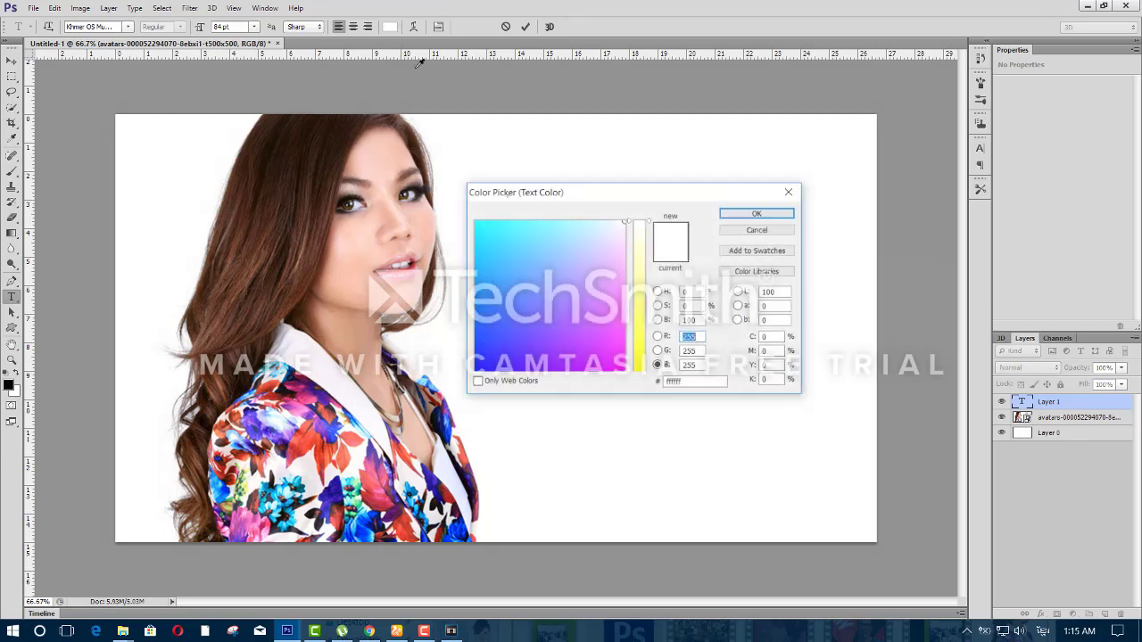
type("0")
key("Tab")
type("0")
left_click(758, 213)
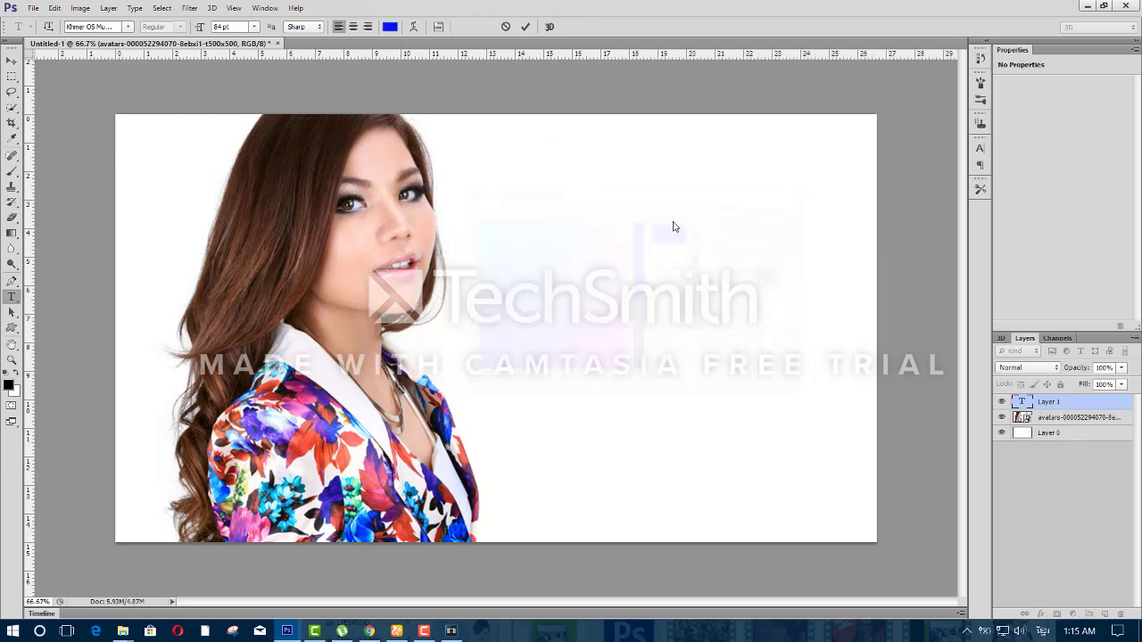
type("ខ")
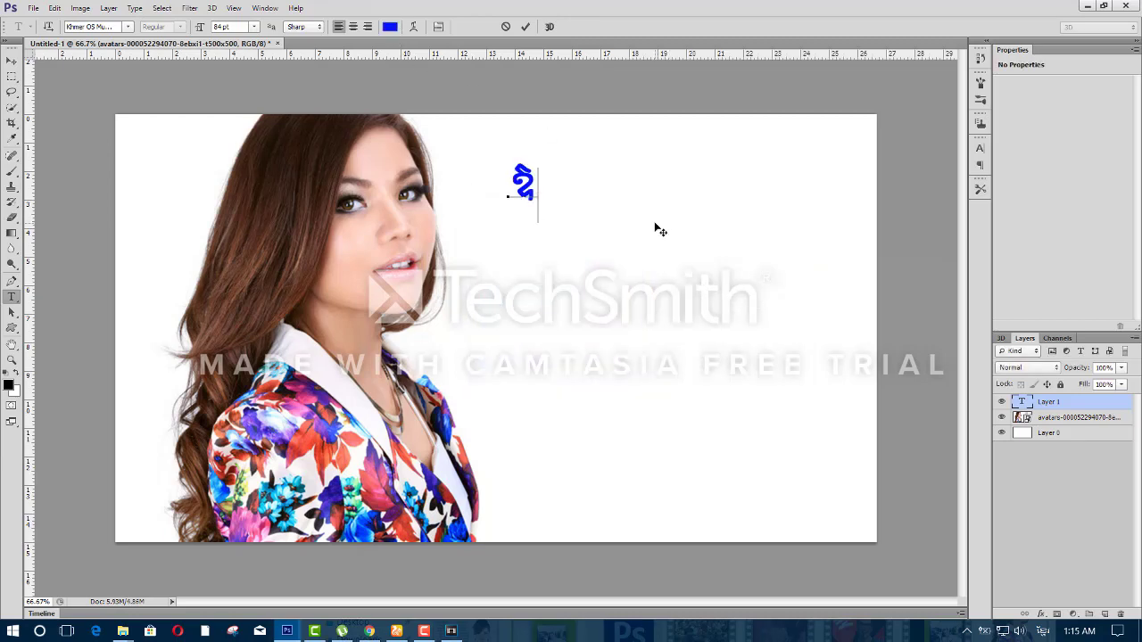
type("ក")
type("ូមិច")
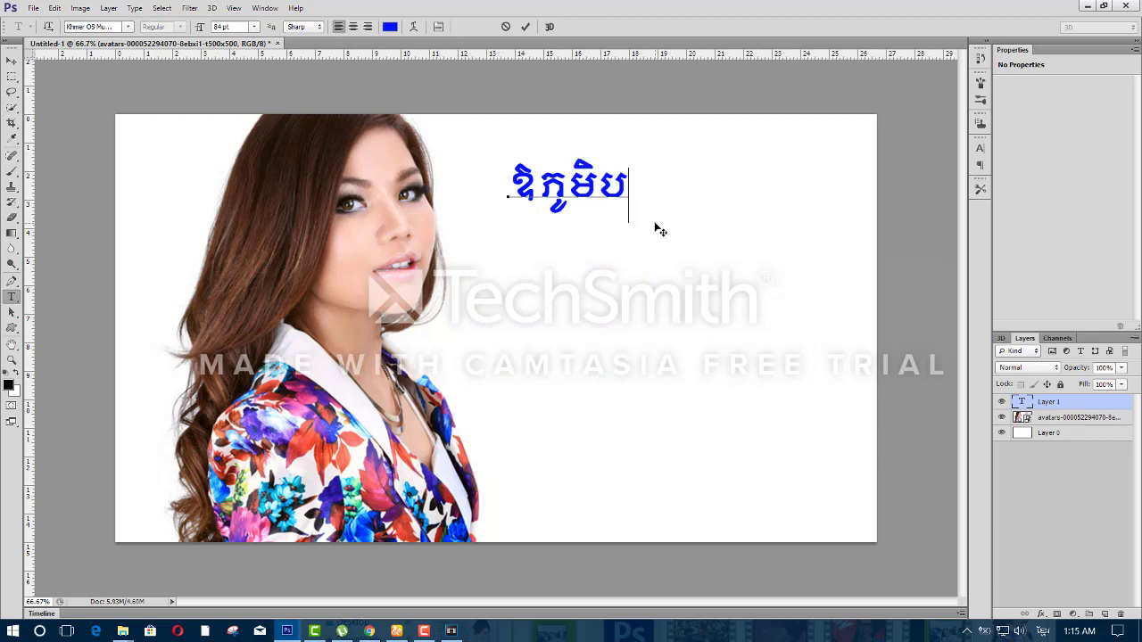
type("ាក់")
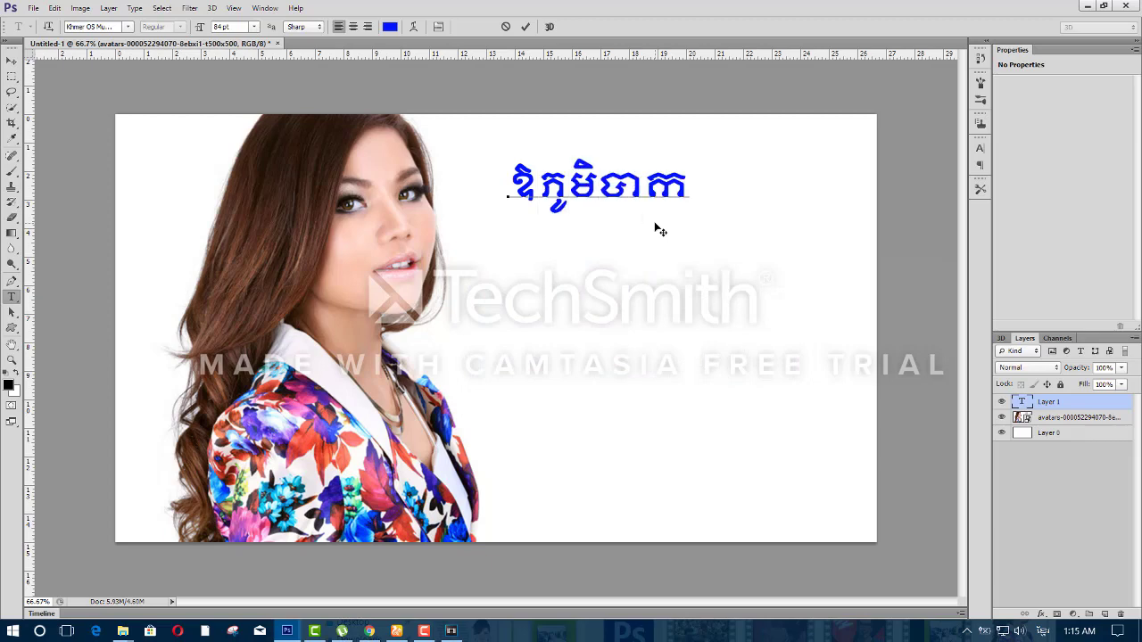
type("ព")
type("្រ")
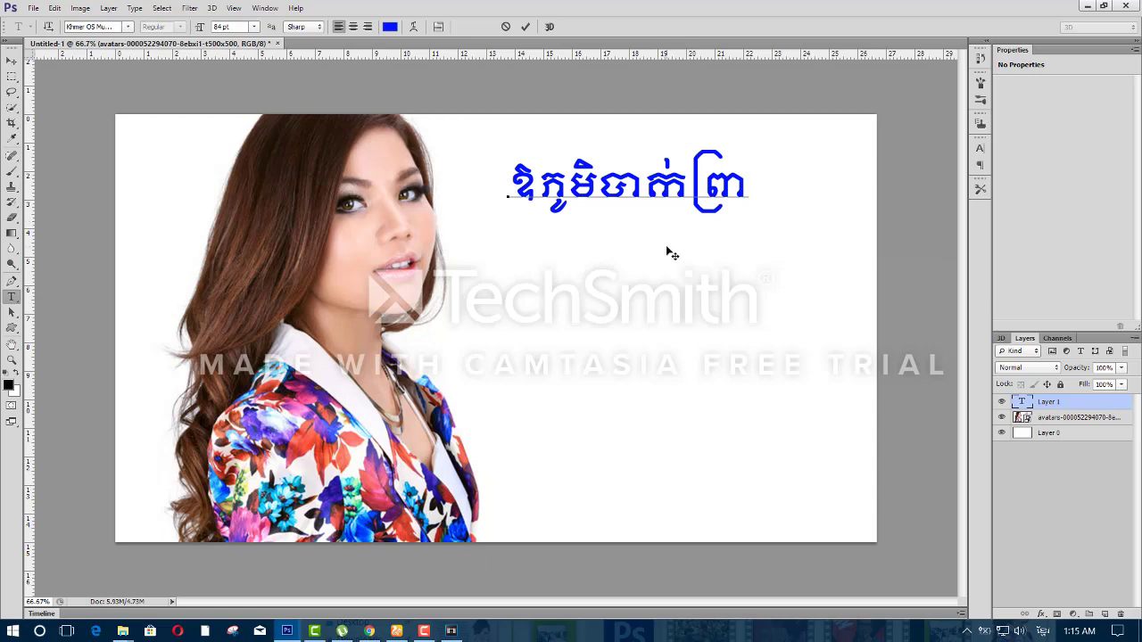
Step: Enlarge the Khmer title to 114 pt, shift it slightly left, and commit it
left_click_drag(750, 188, 449, 183)
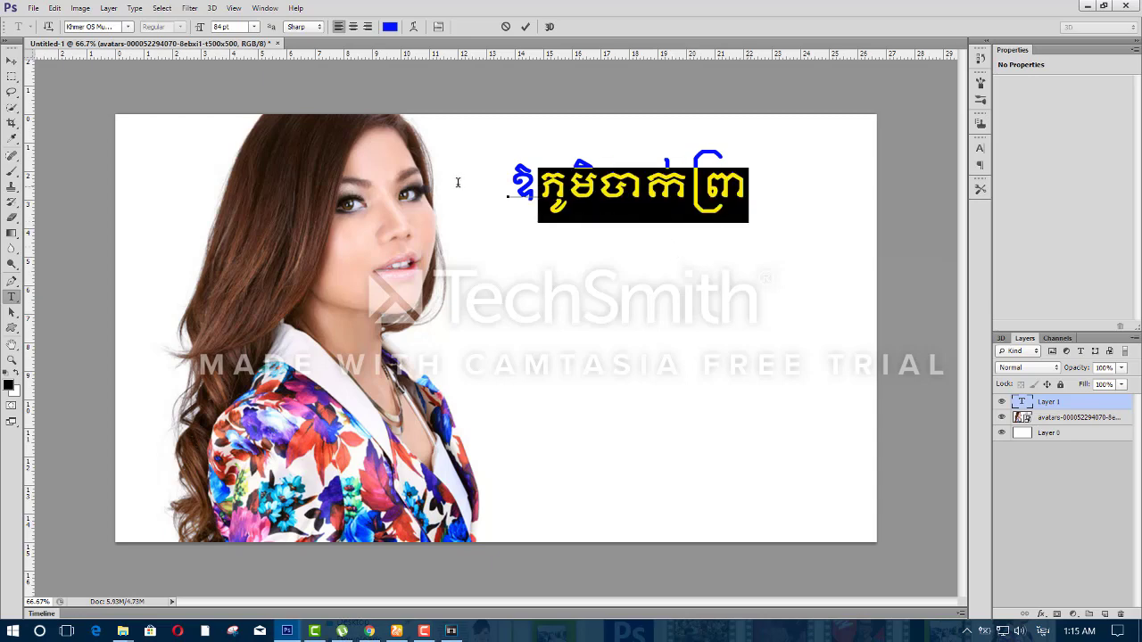
left_click_drag(199, 29, 215, 30)
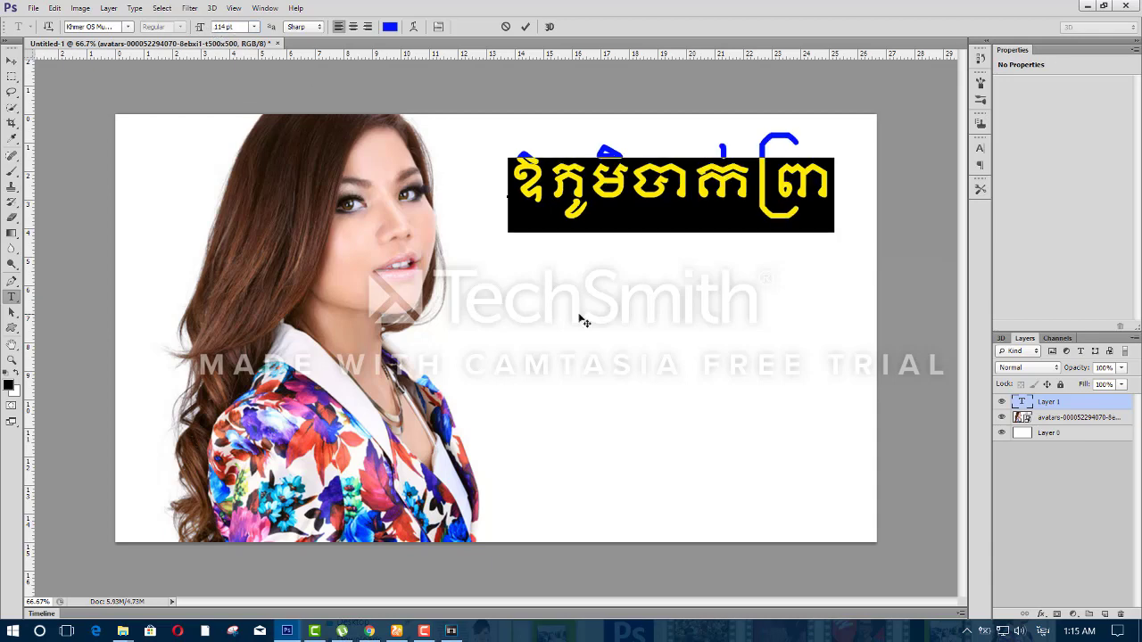
left_click_drag(581, 314, 558, 321)
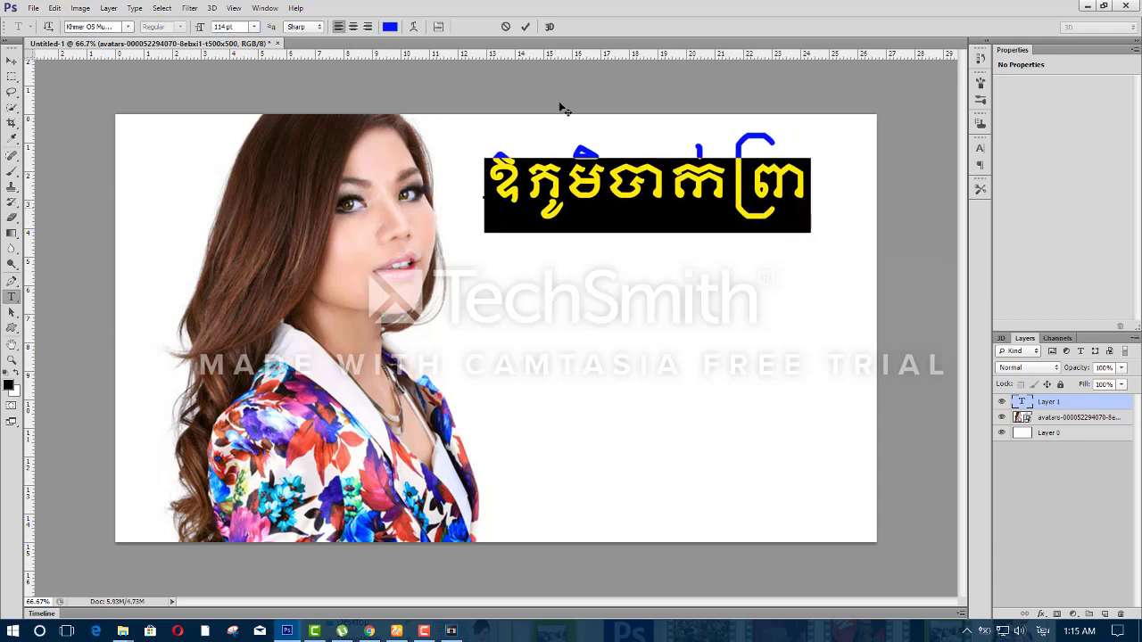
left_click(526, 27)
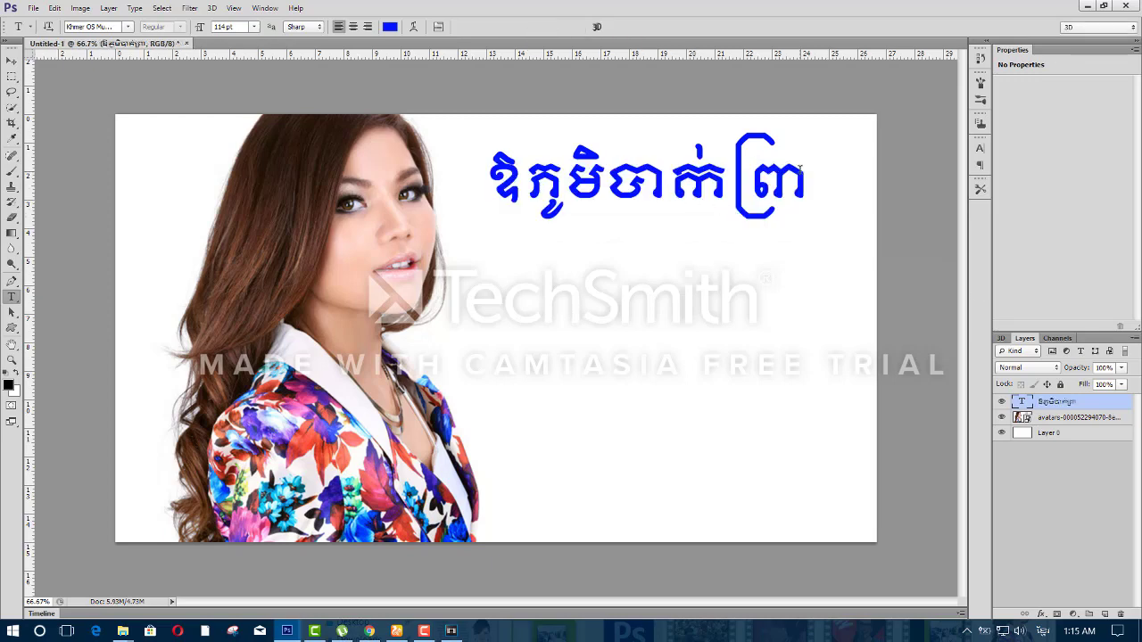
Step: Give the Khmer title layer a size-1 Stroke and a larger, softer Drop Shadow
right_click(1035, 405)
left_click(904, 121)
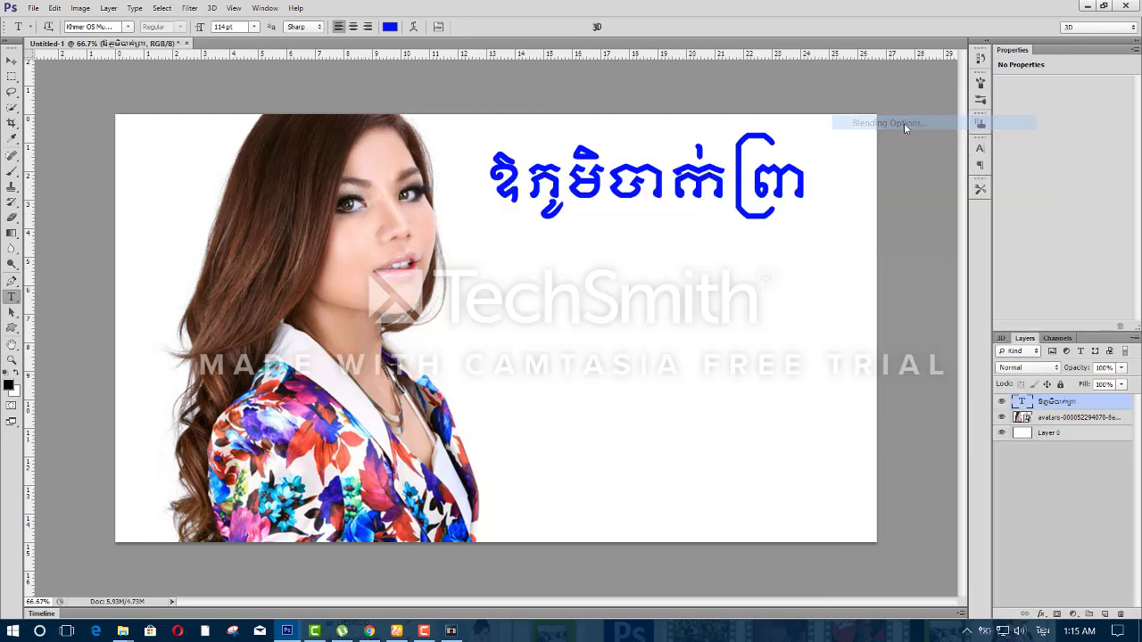
key("alt+shift")
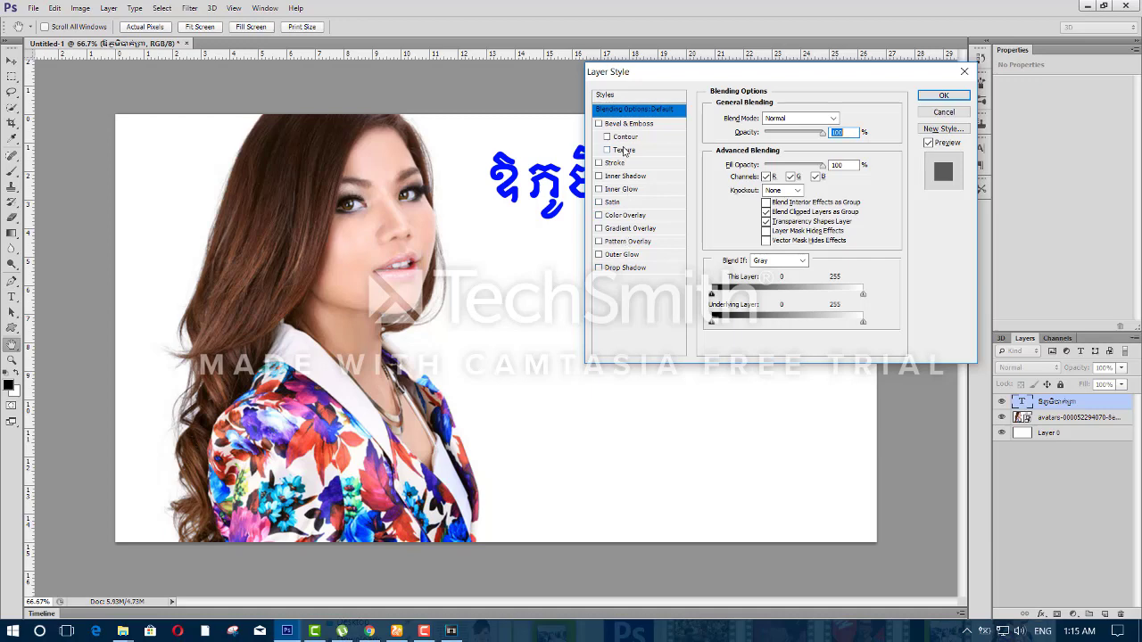
left_click(614, 164)
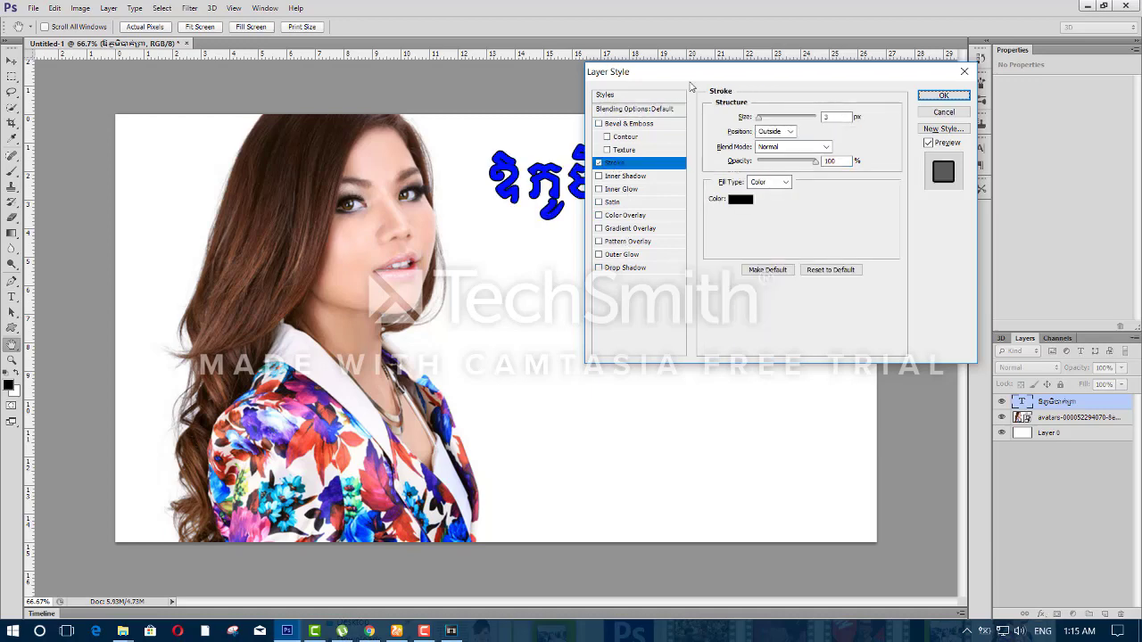
left_click_drag(690, 87, 476, 303)
double_click(603, 341)
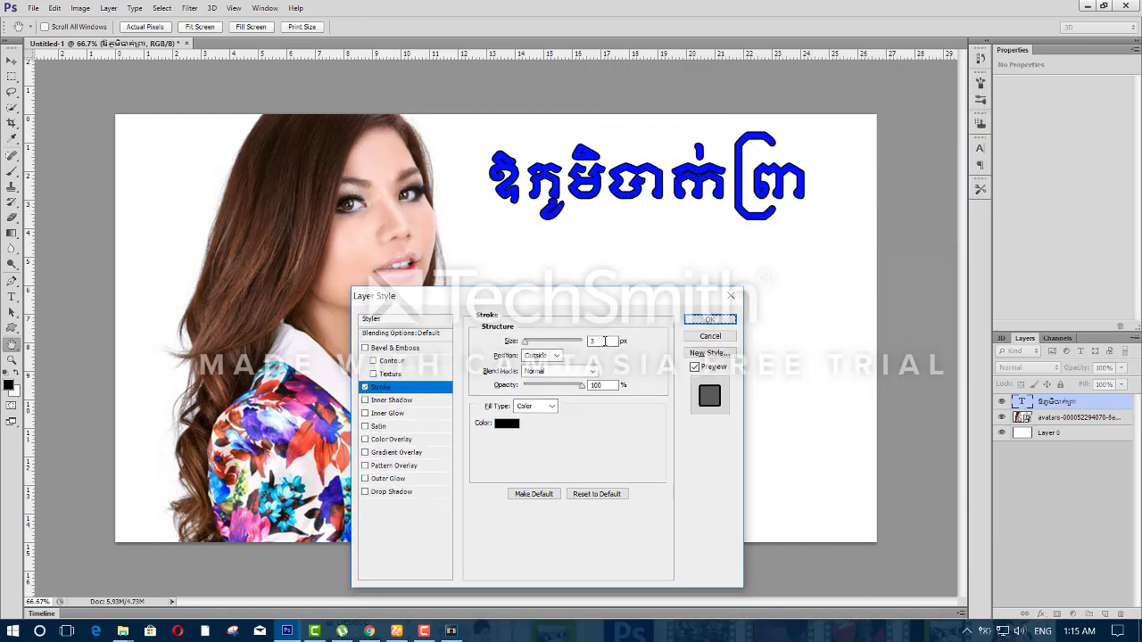
type("1")
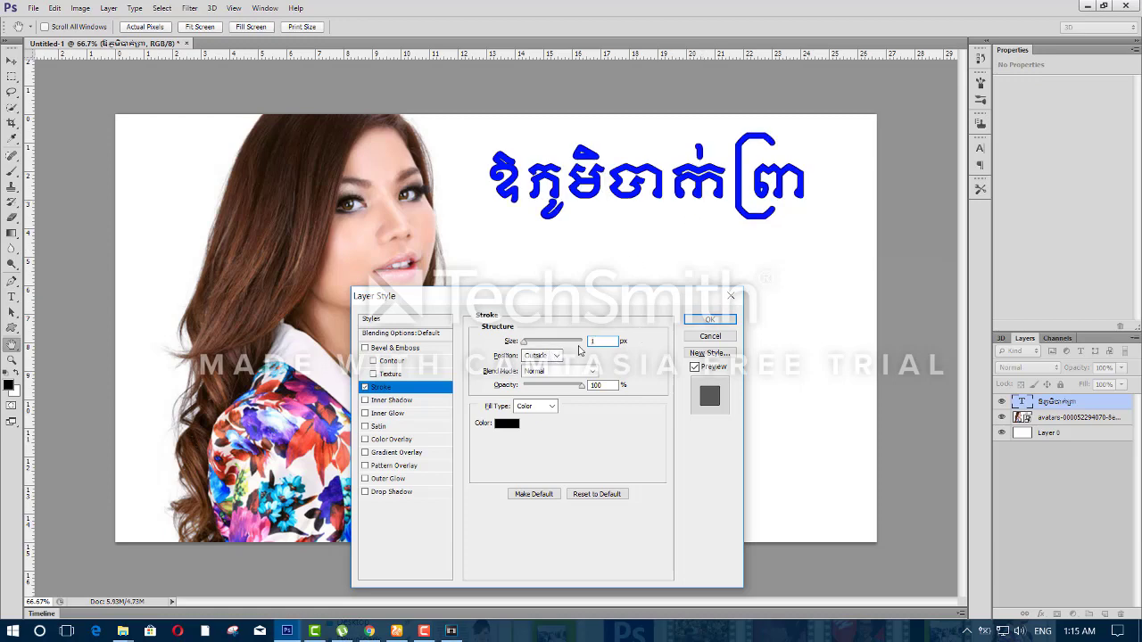
left_click(389, 492)
left_click_drag(545, 419, 533, 427)
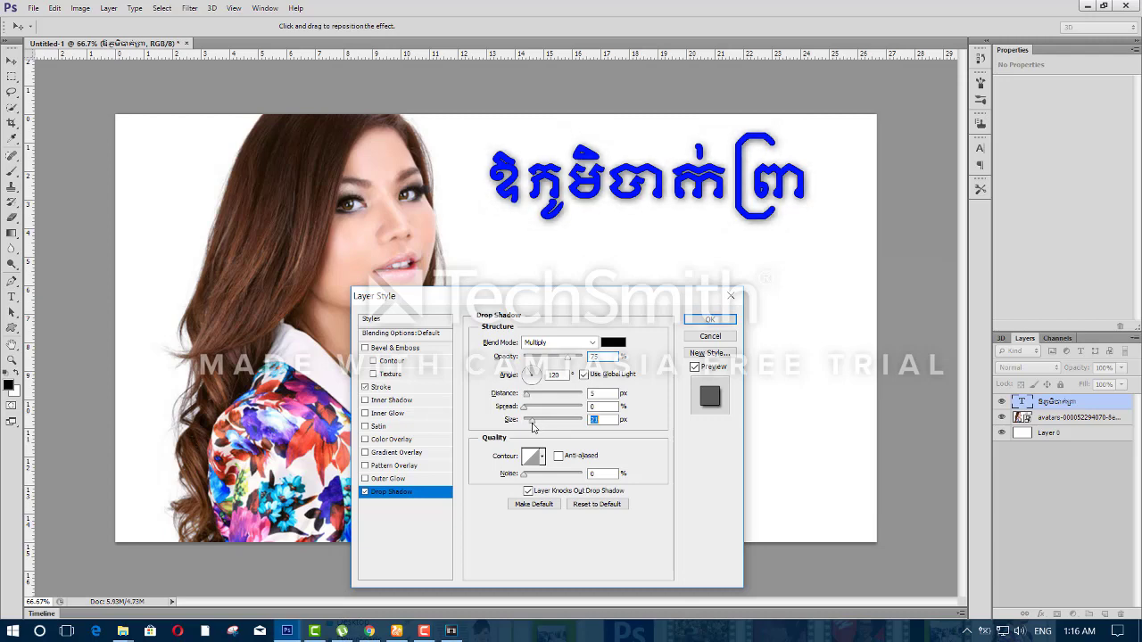
left_click(709, 319)
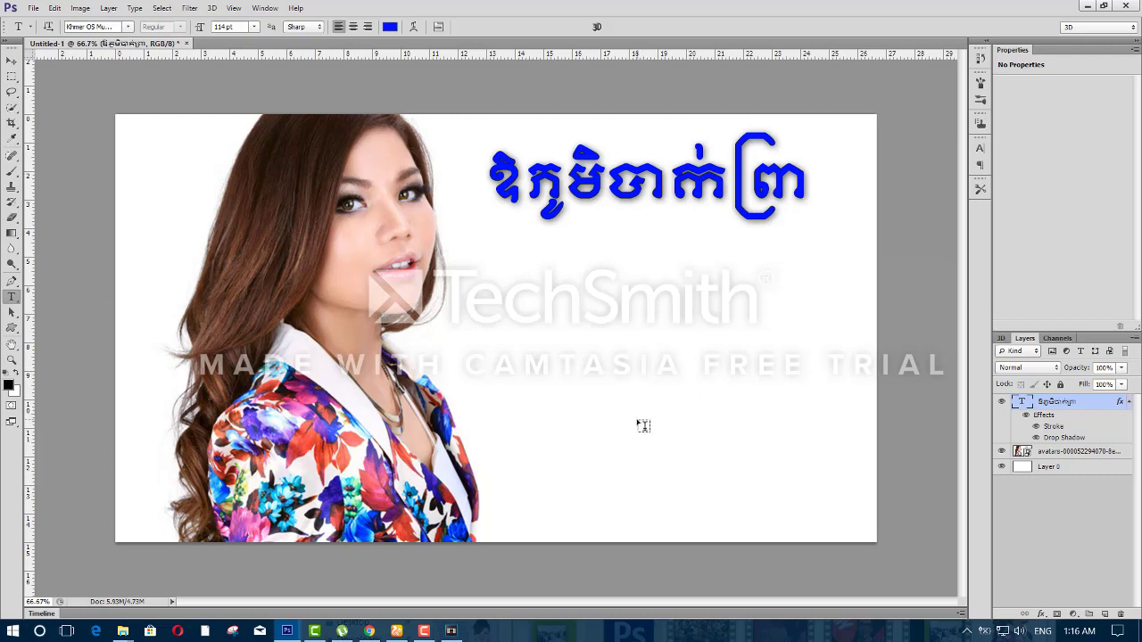
Step: Reposition the Khmer title near the canvas top, settling it slightly lower than before
left_click(12, 60)
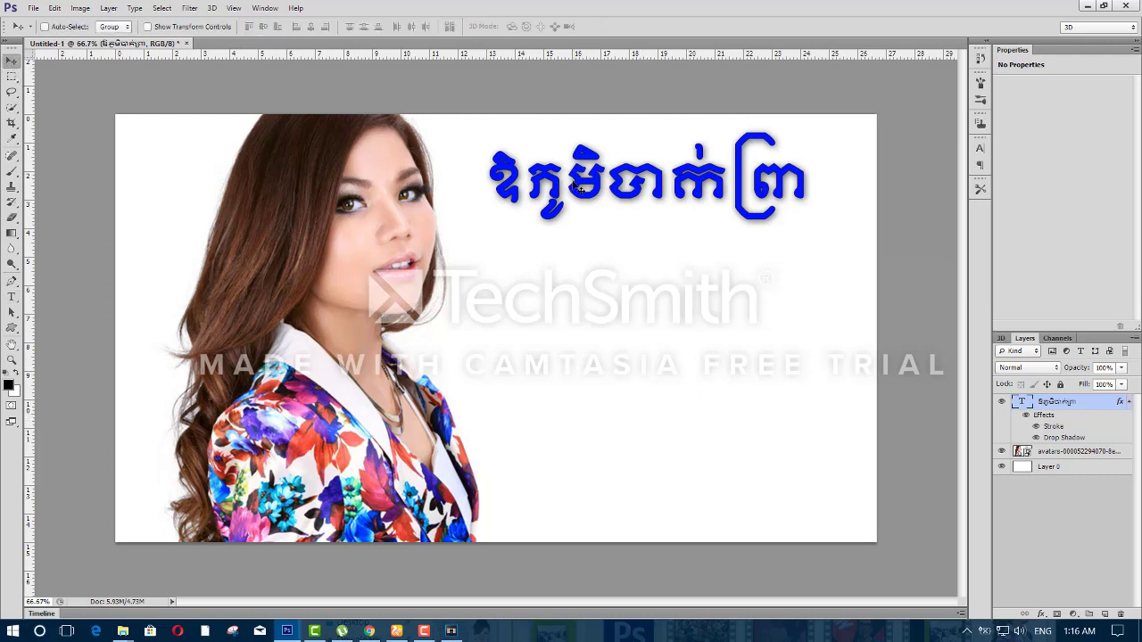
mouse_move(578, 187)
left_mouse_down()
mouse_move(552, 359)
mouse_move(536, 320)
left_mouse_up()
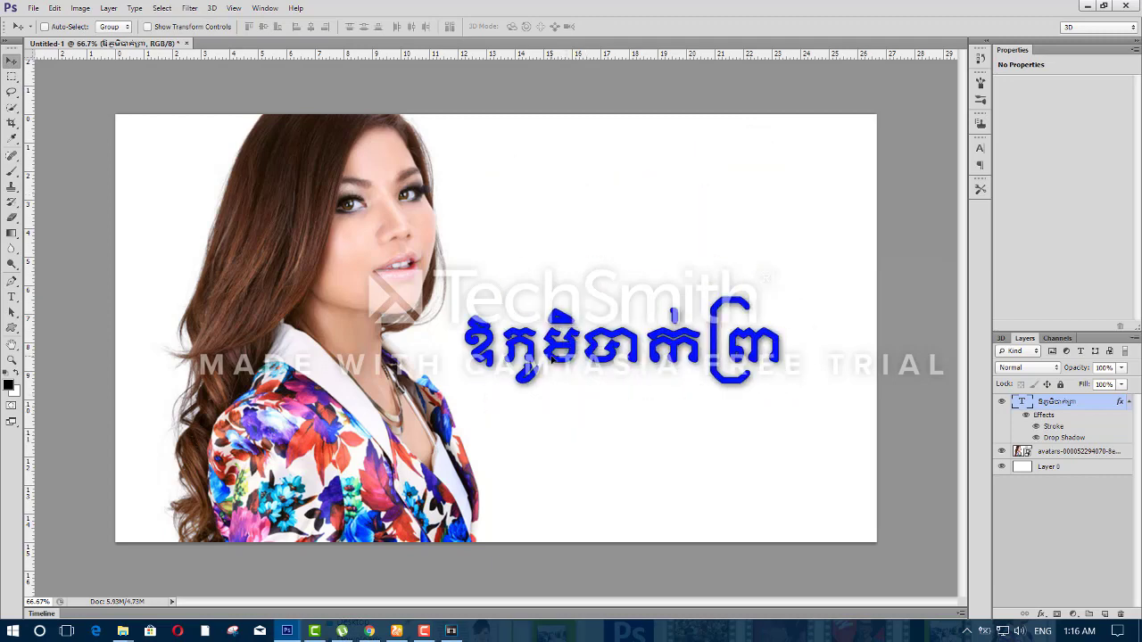
left_click_drag(552, 359, 565, 185)
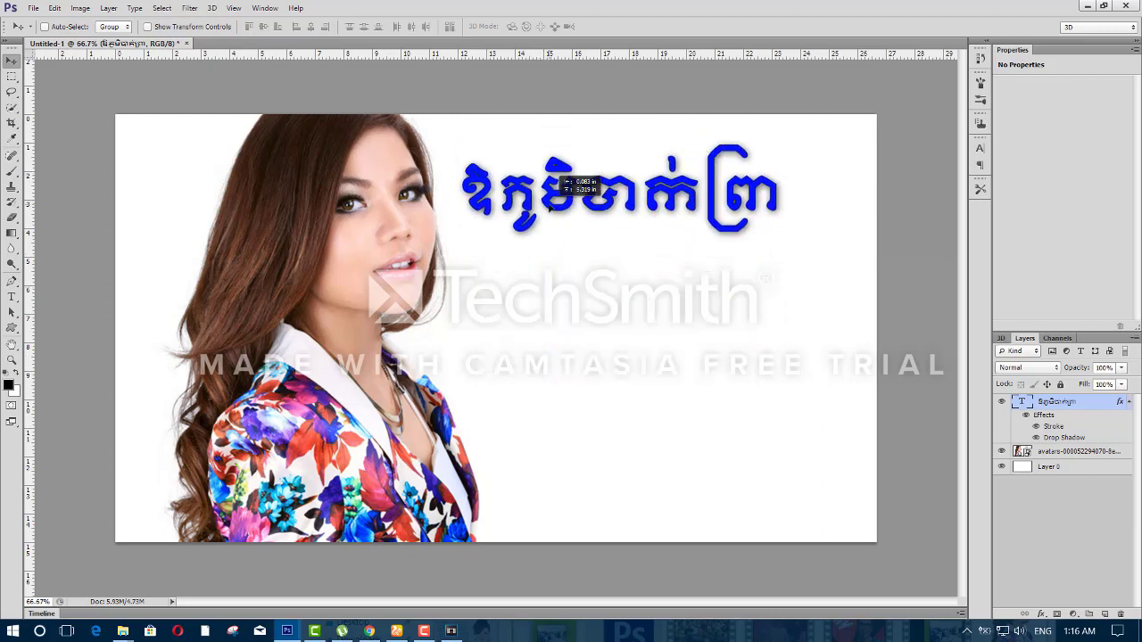
left_click_drag(550, 207, 553, 218)
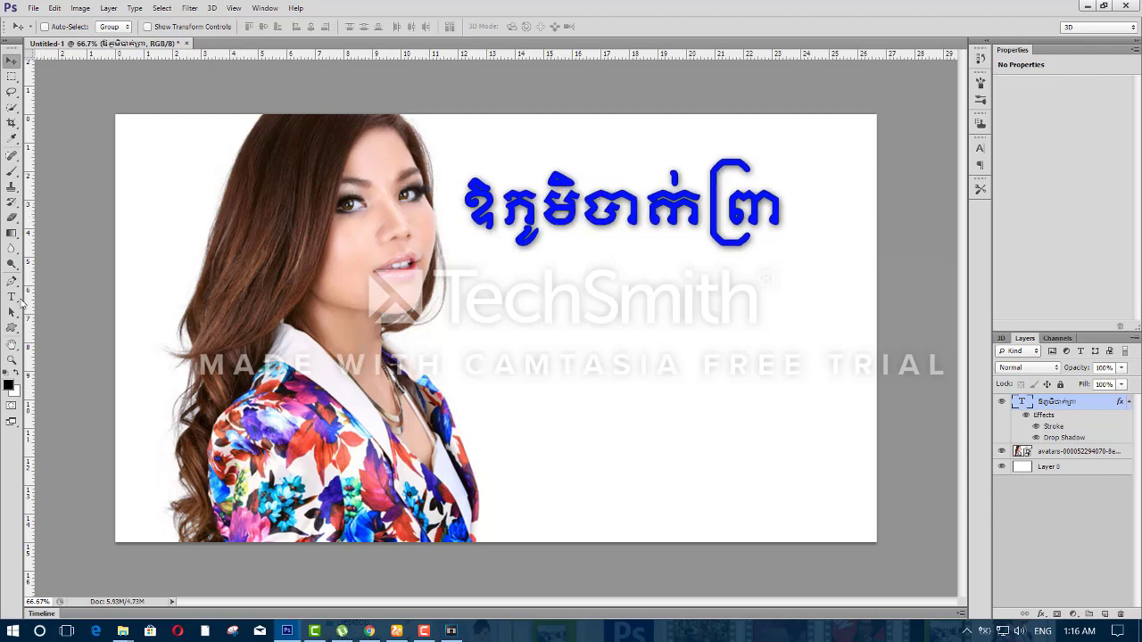
left_click(12, 297)
Step: Type the singer's name below the title and set it to 62 pt
left_click(473, 367)
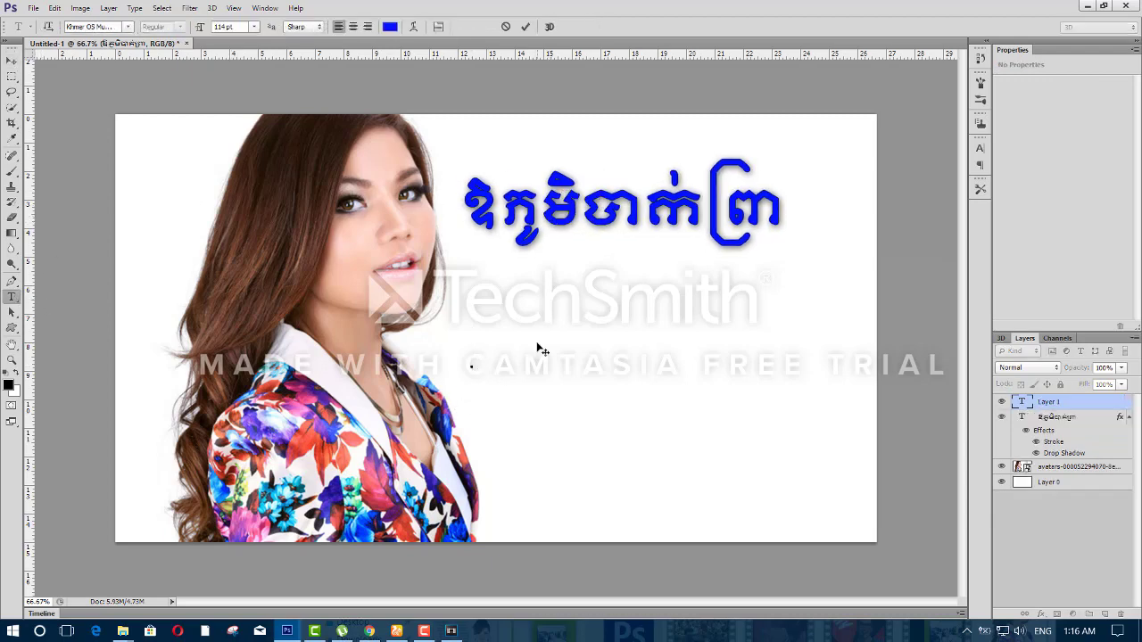
type("Meaa")
key("BackSpace")
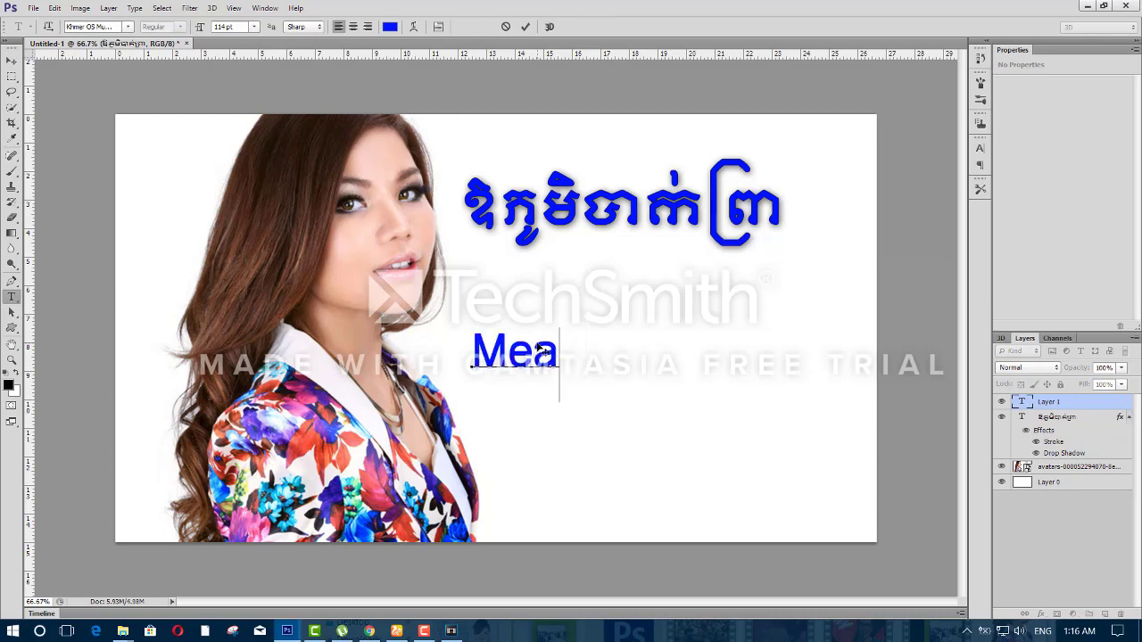
type("s So")
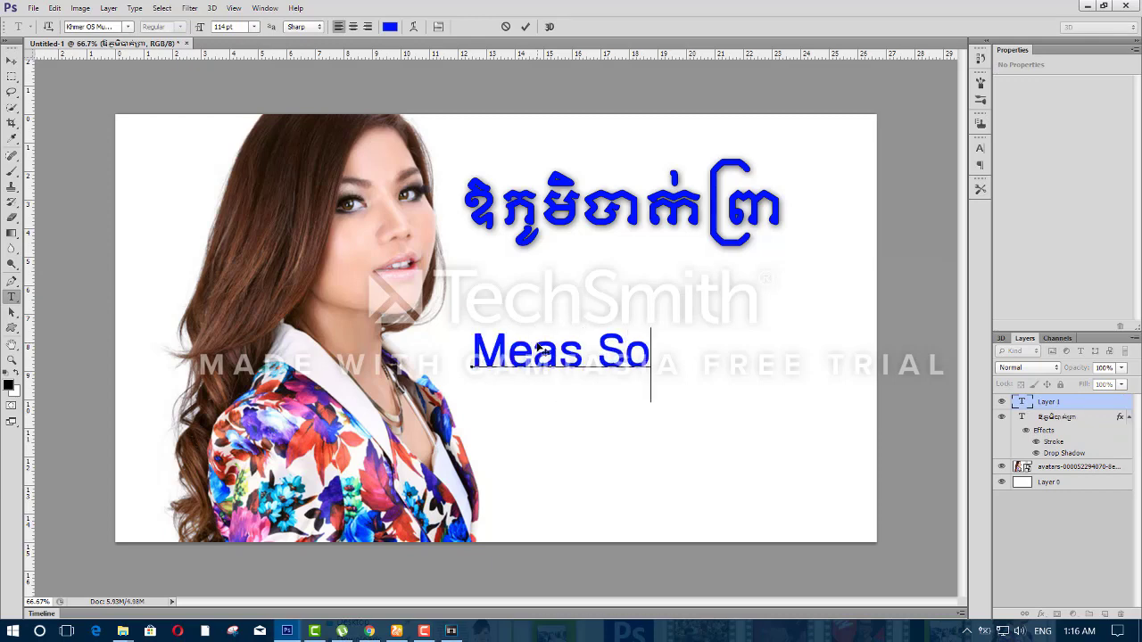
type("k")
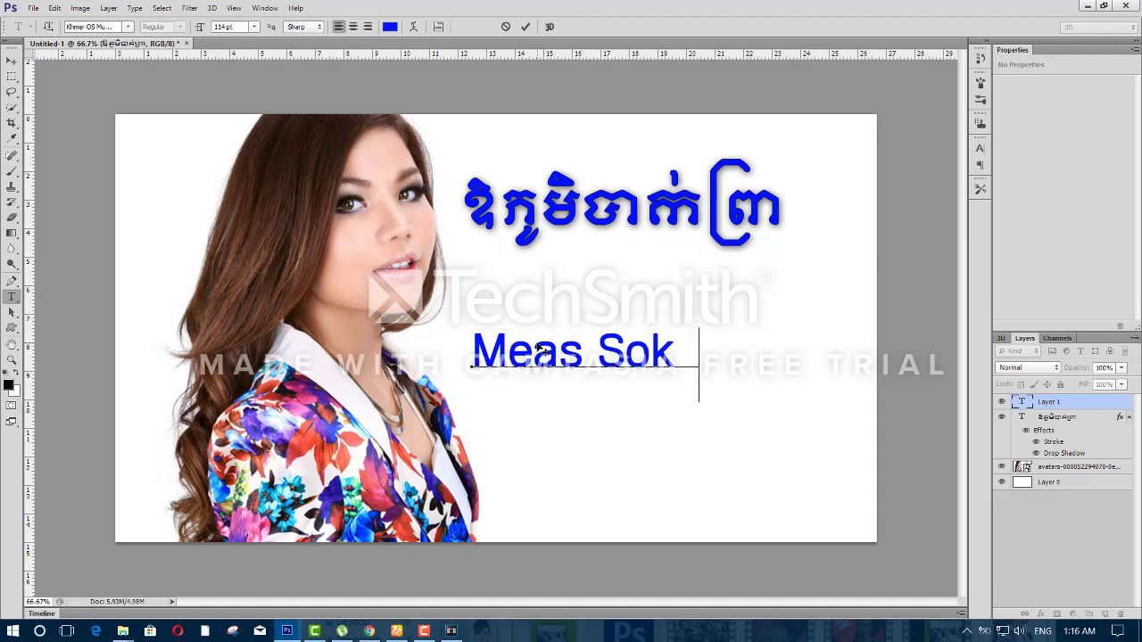
type("so")
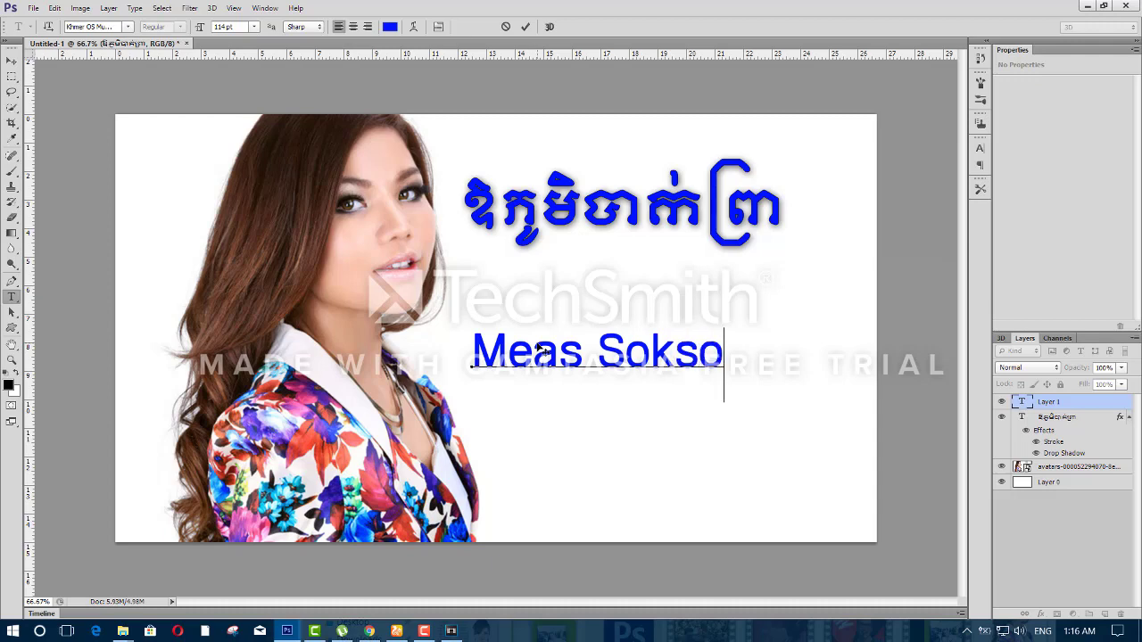
type("phea")
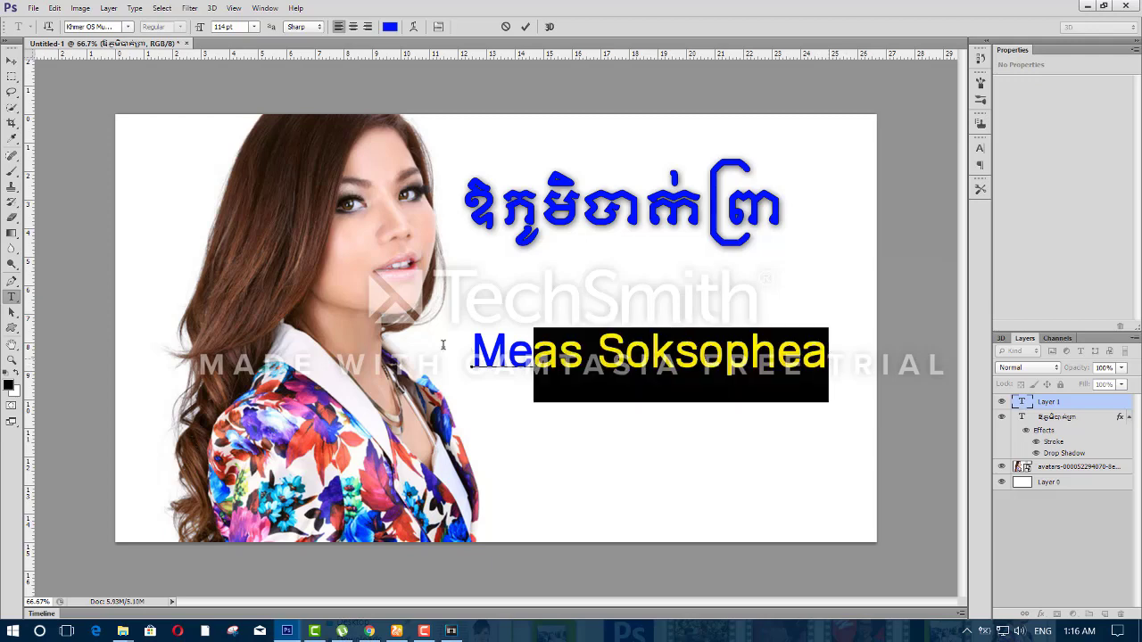
left_click_drag(831, 357, 393, 305)
left_click_drag(203, 30, 169, 33)
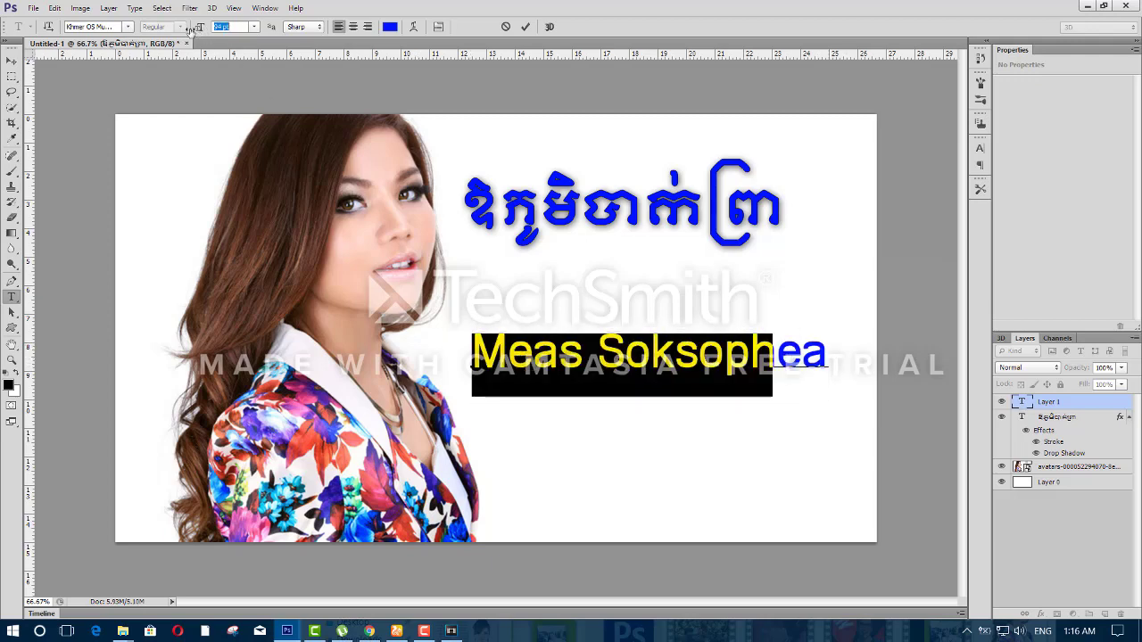
Step: Switch the name to the Kristen ITC font and place it just under the Khmer title
left_click(101, 26)
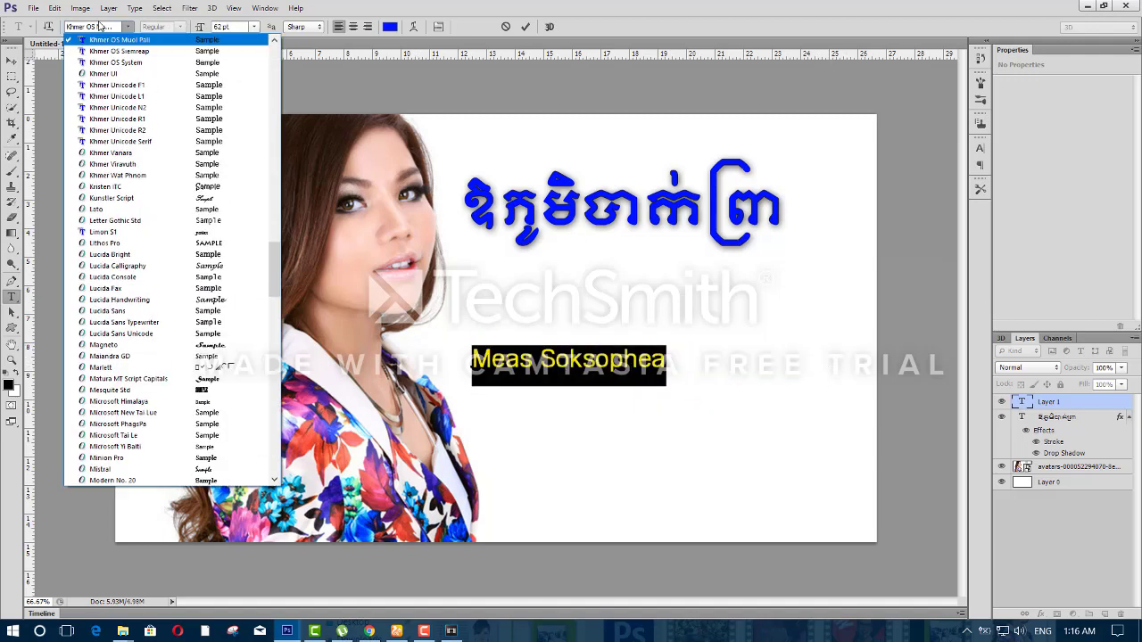
left_click(89, 25)
key("Down")
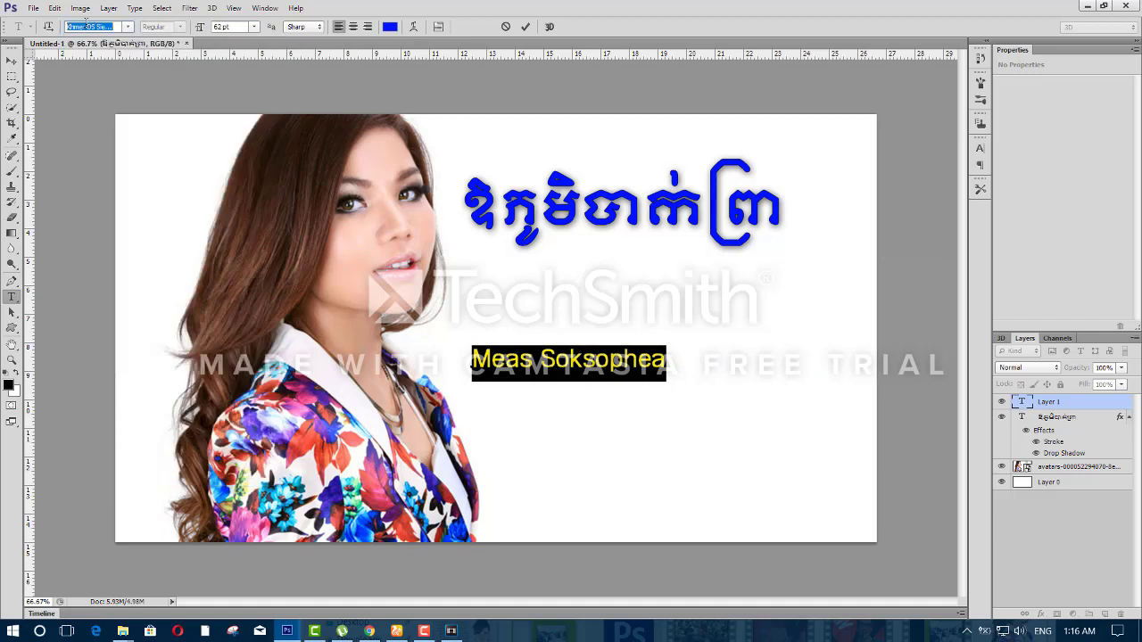
key("Down")
key("Down")
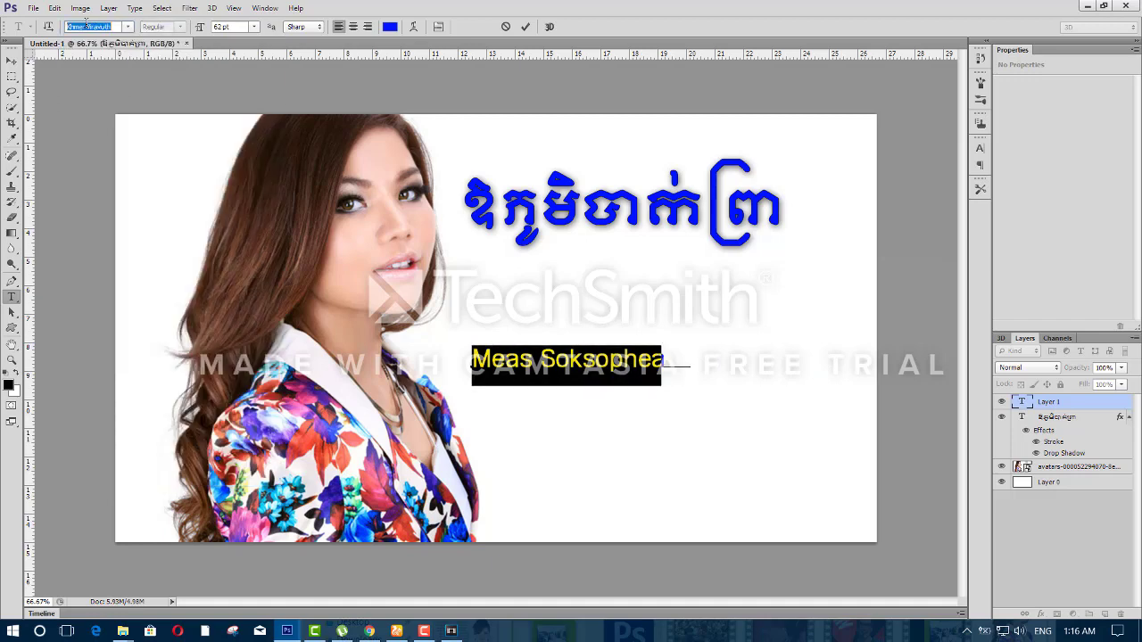
key("Down")
key("Down")
key("Up")
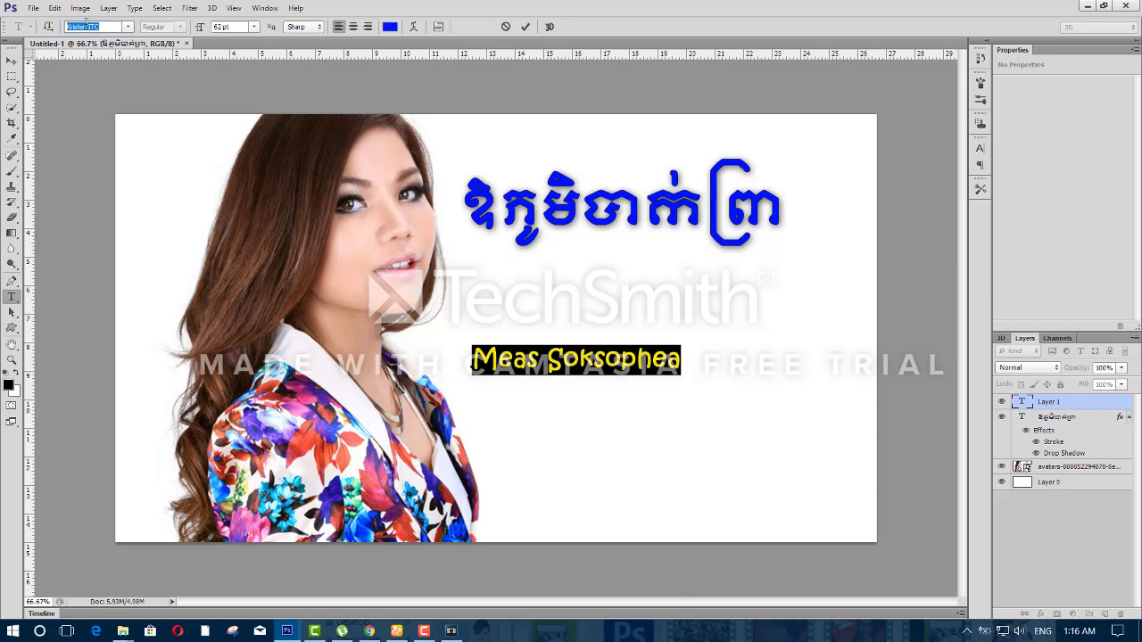
left_click_drag(542, 466, 540, 382)
key("Right")
key("Right")
key("Down")
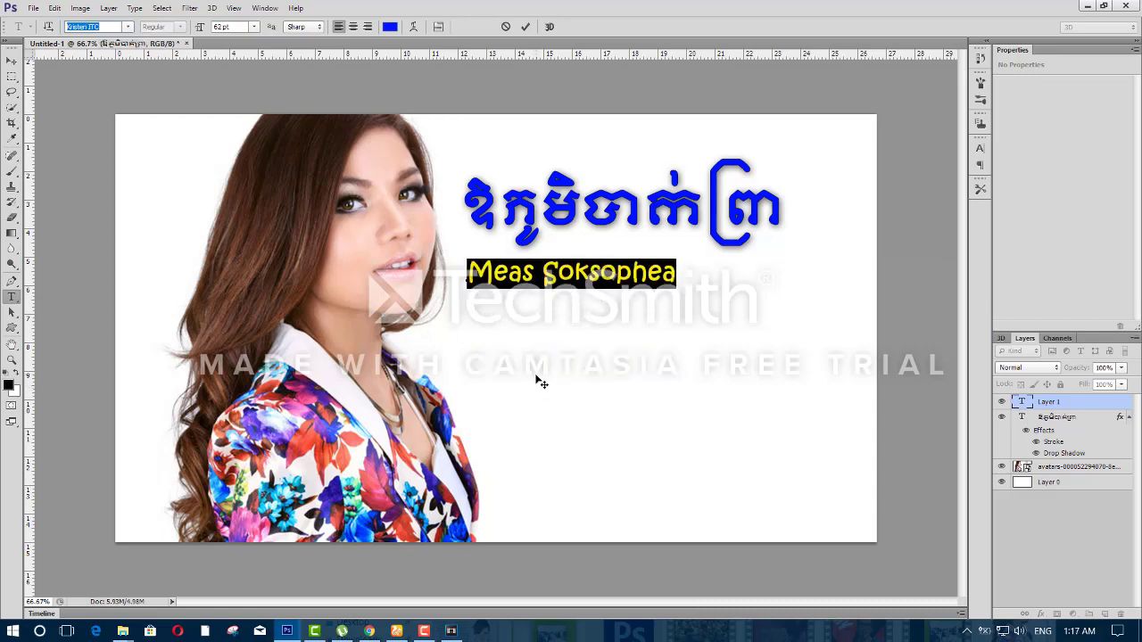
left_click(525, 25)
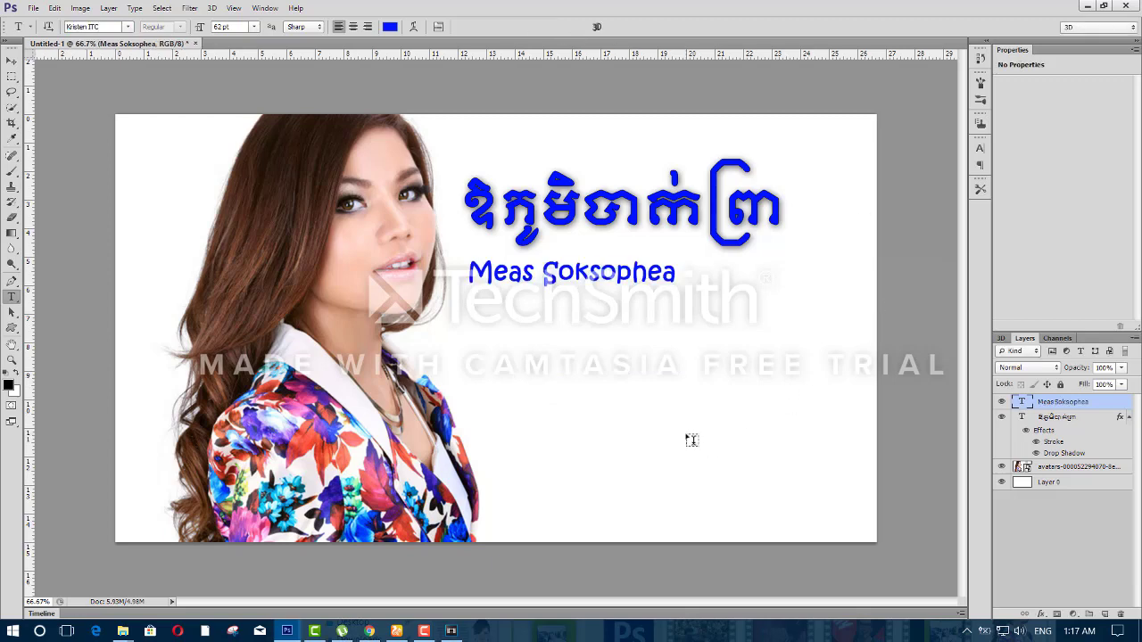
Step: Apply Stroke and Drop Shadow layer effects to the singer's name layer
right_click(1057, 402)
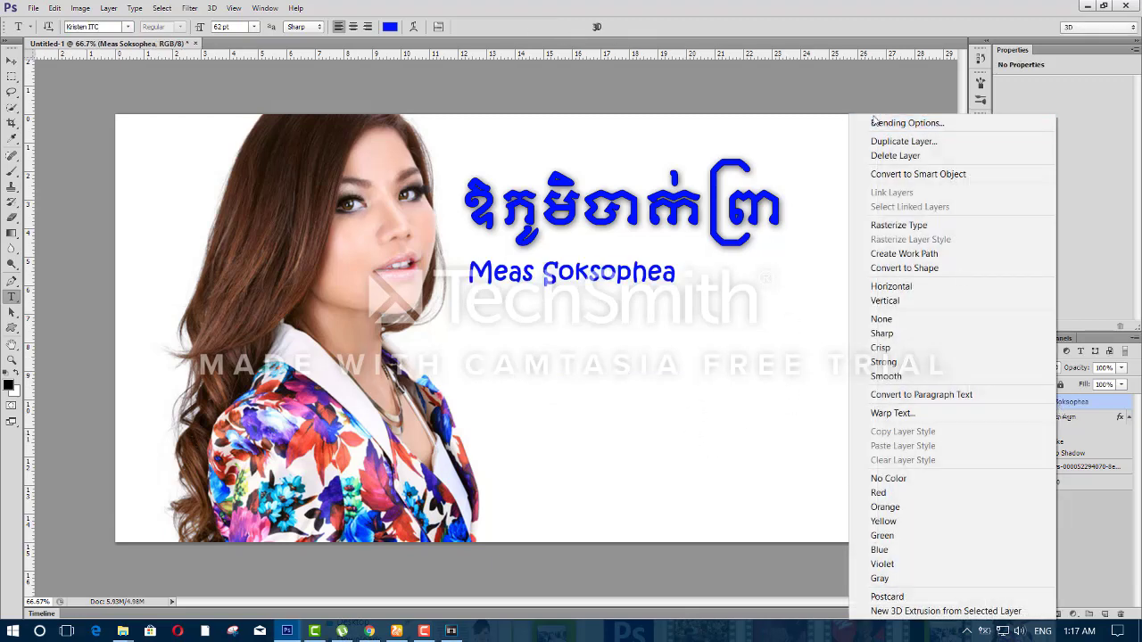
left_click(983, 120)
left_click(364, 387)
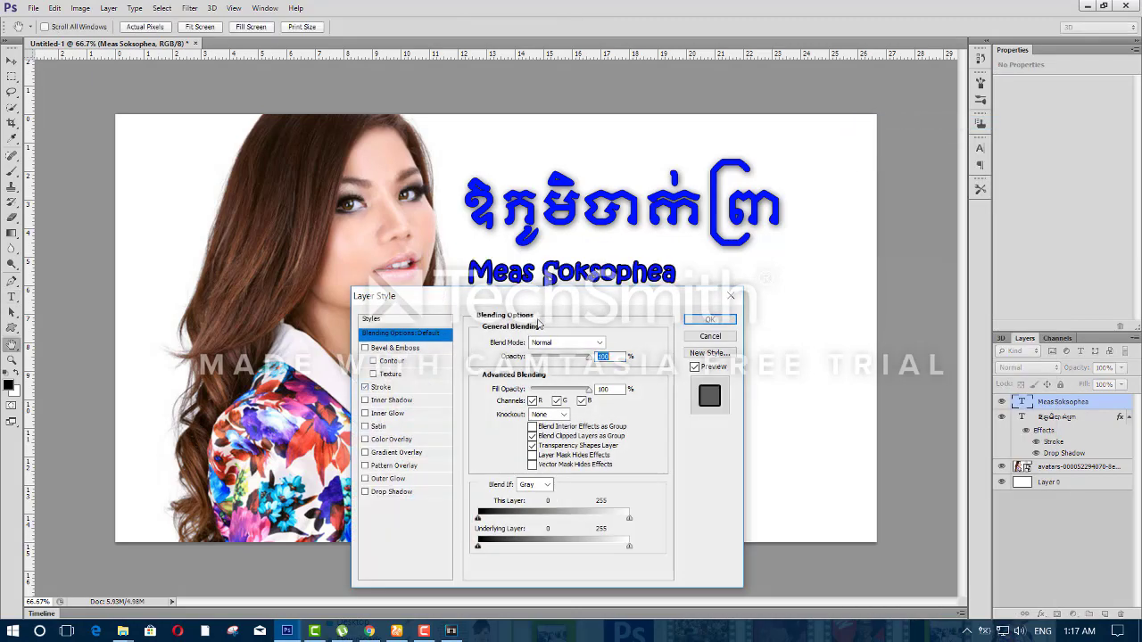
left_click_drag(553, 303, 760, 312)
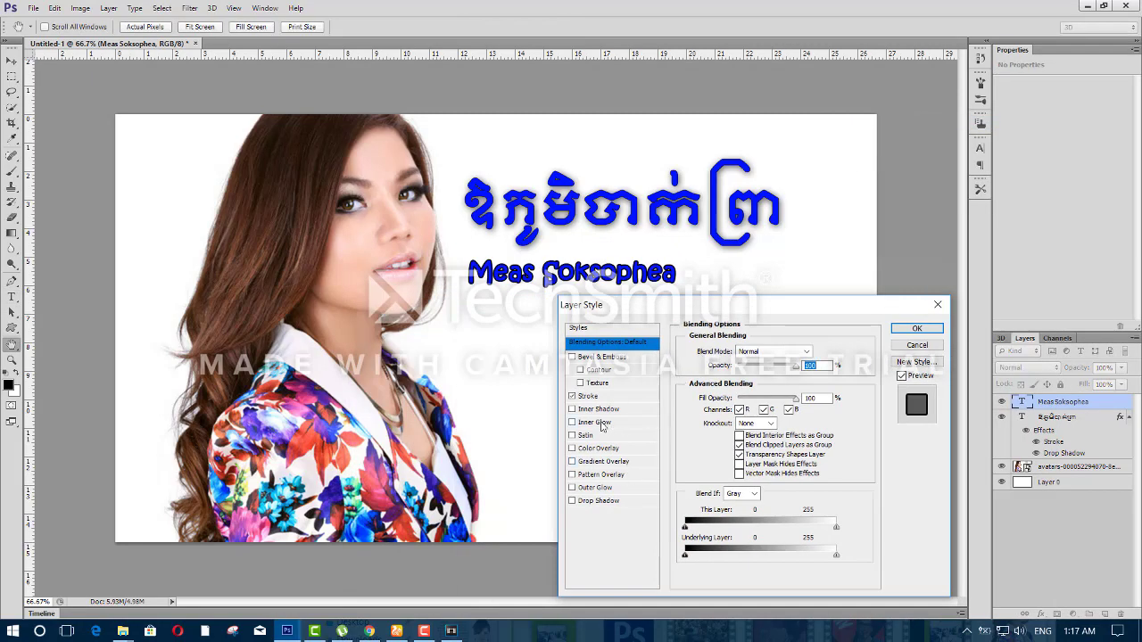
left_click(587, 396)
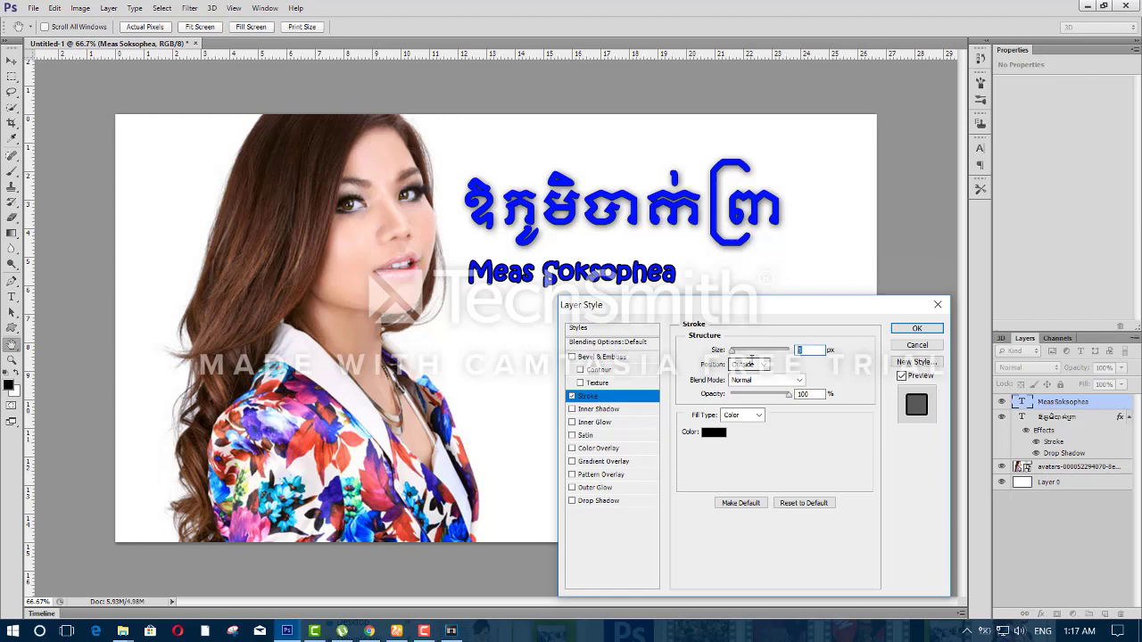
left_click(571, 501)
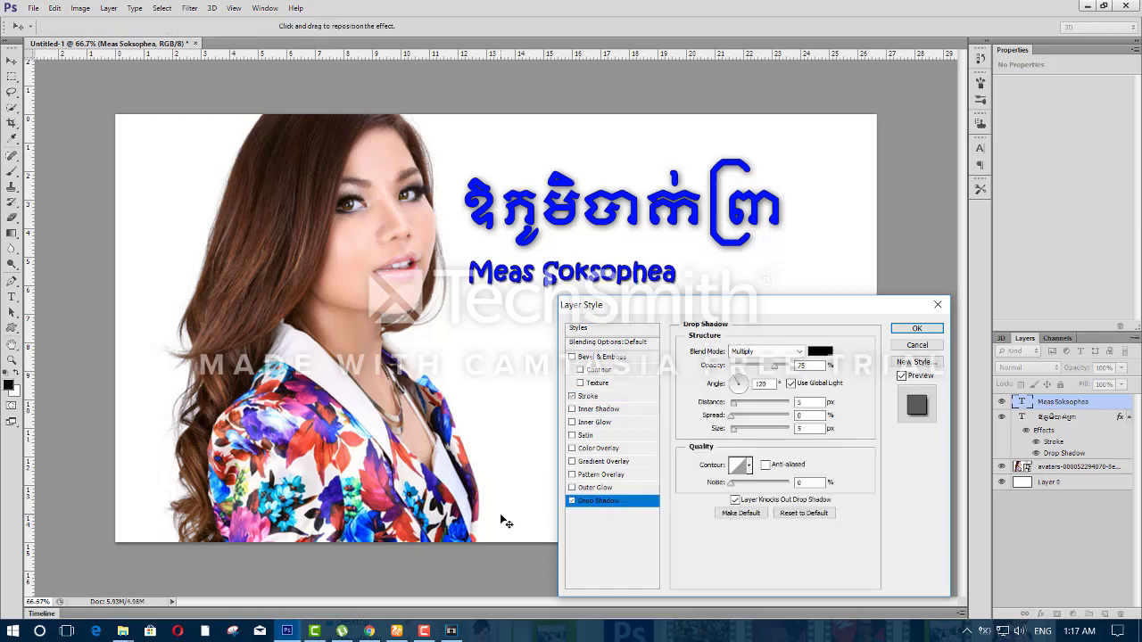
left_click(571, 501)
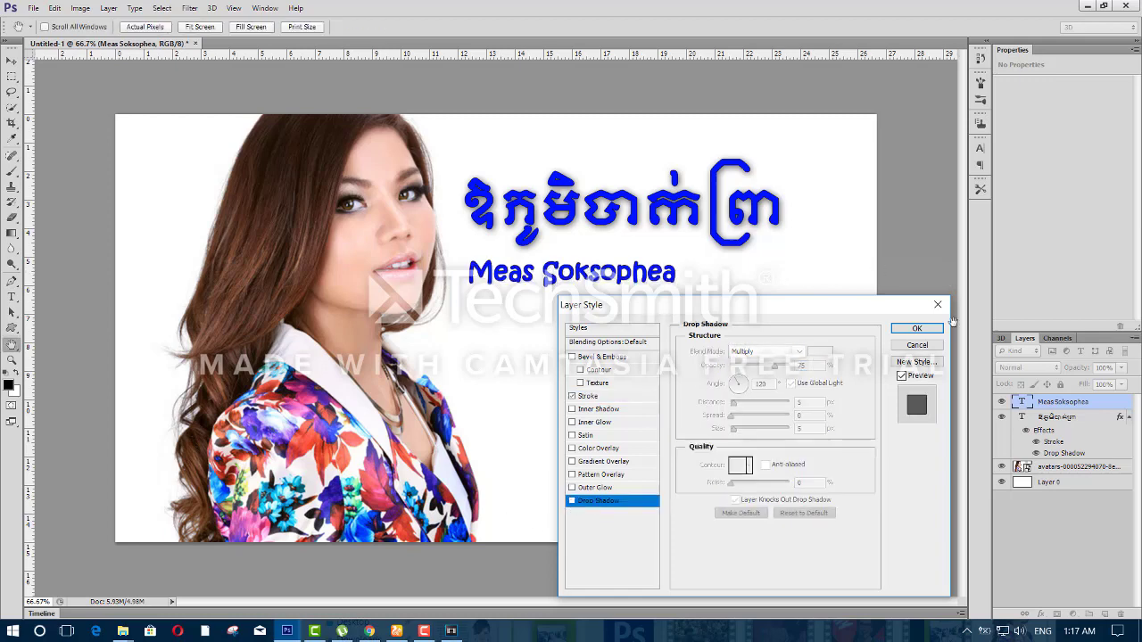
left_click(581, 505)
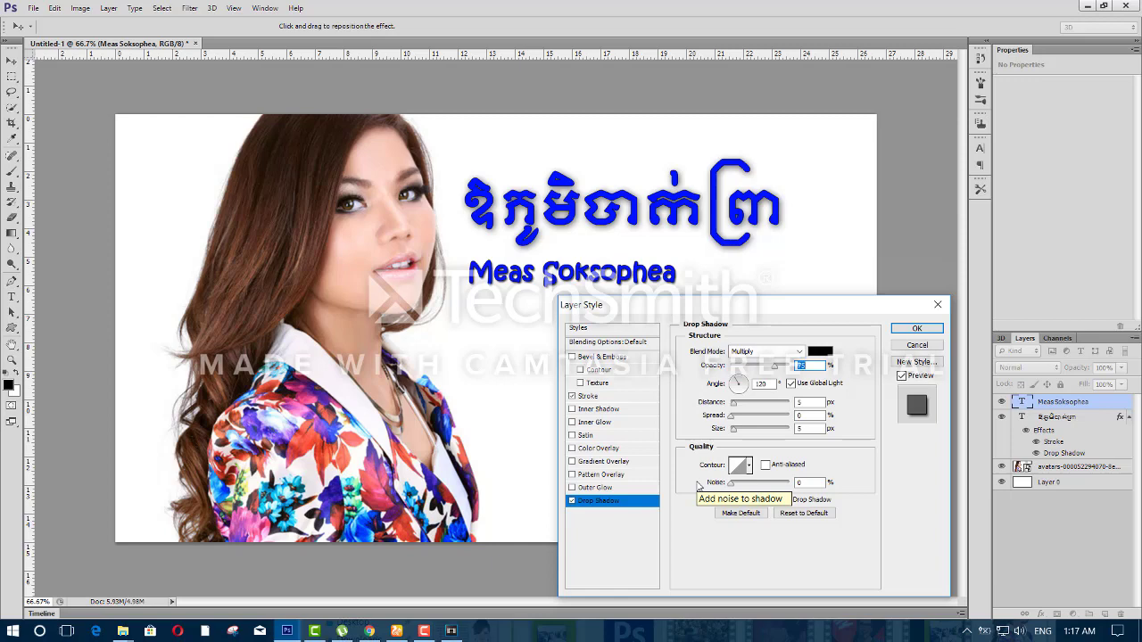
left_click(934, 330)
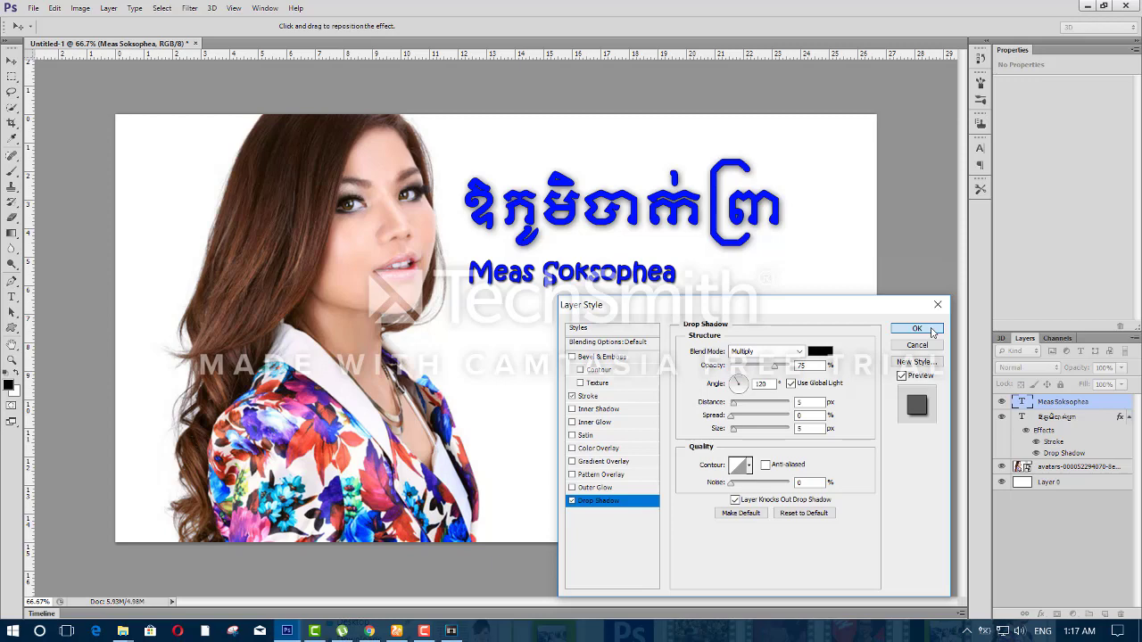
left_click(931, 330)
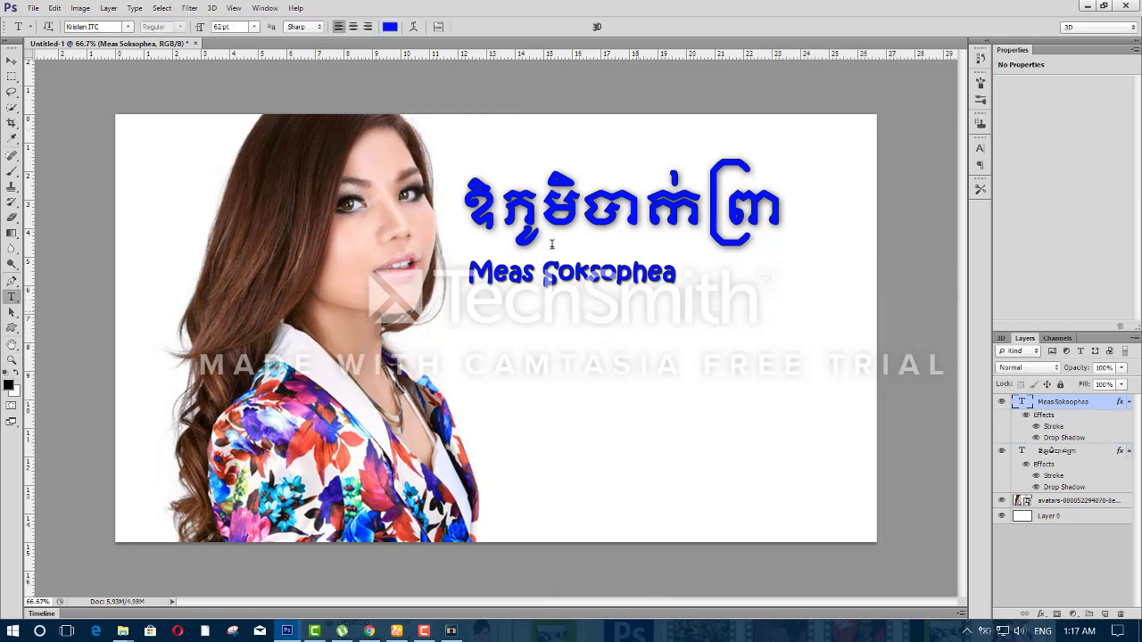
Step: Nudge the singer's name into its final position under the title
key("v")
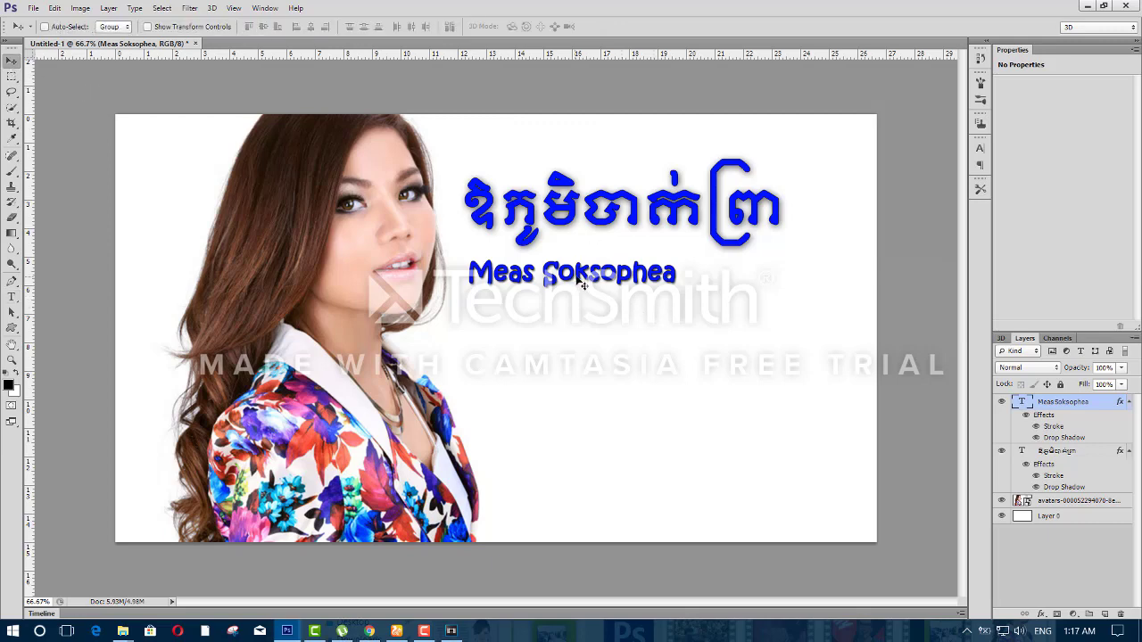
left_click_drag(575, 280, 577, 278)
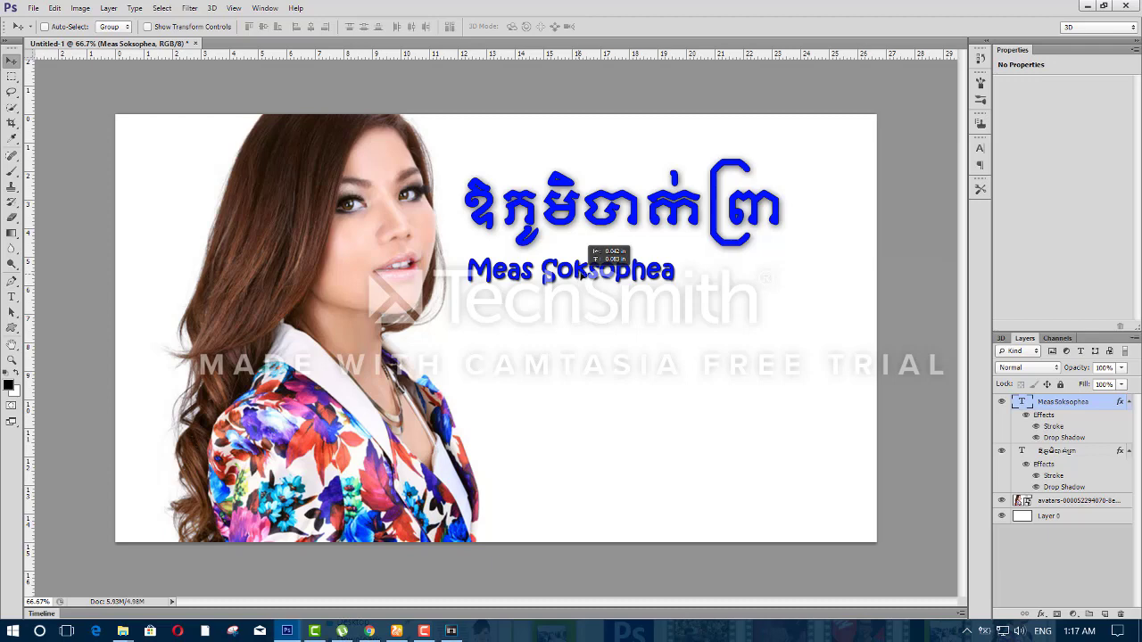
left_click_drag(581, 276, 578, 277)
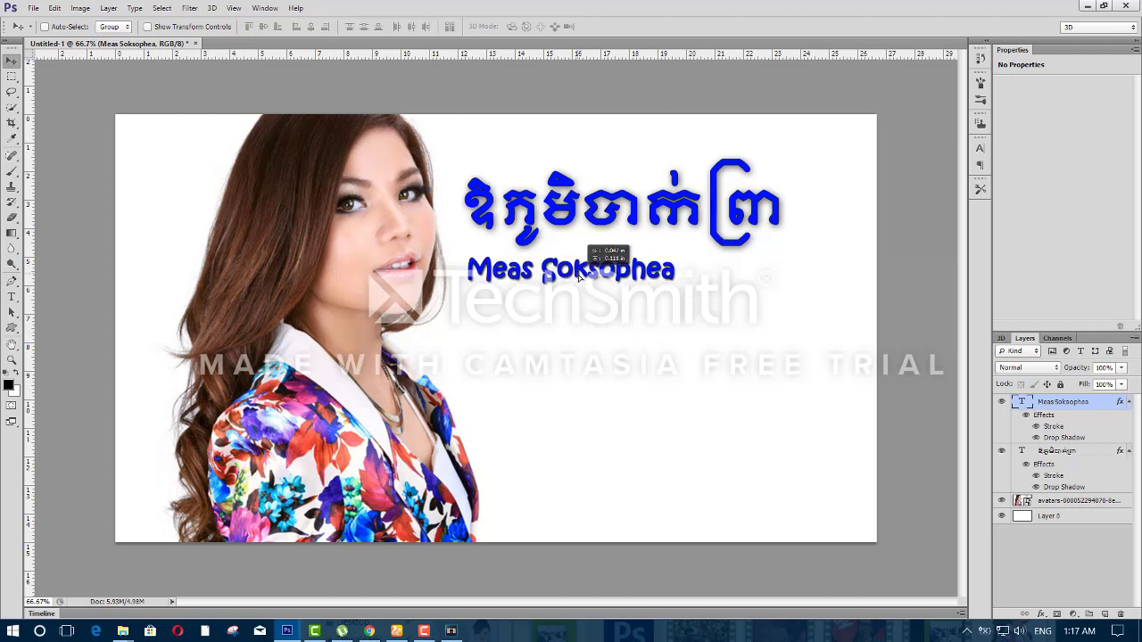
left_click_drag(578, 278, 580, 279)
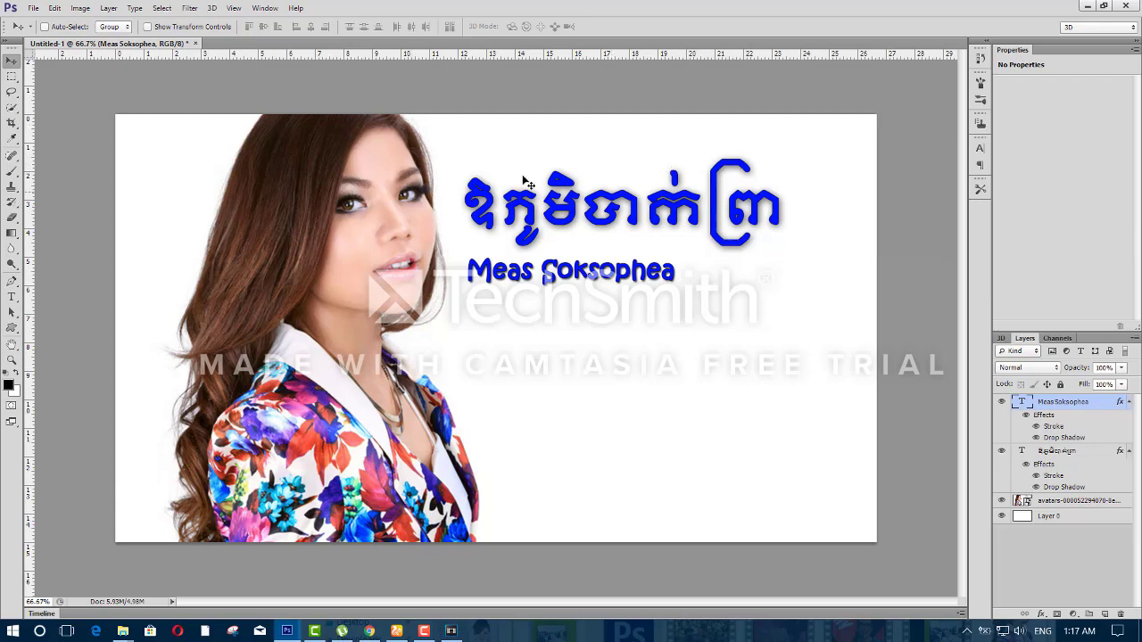
left_click(32, 8)
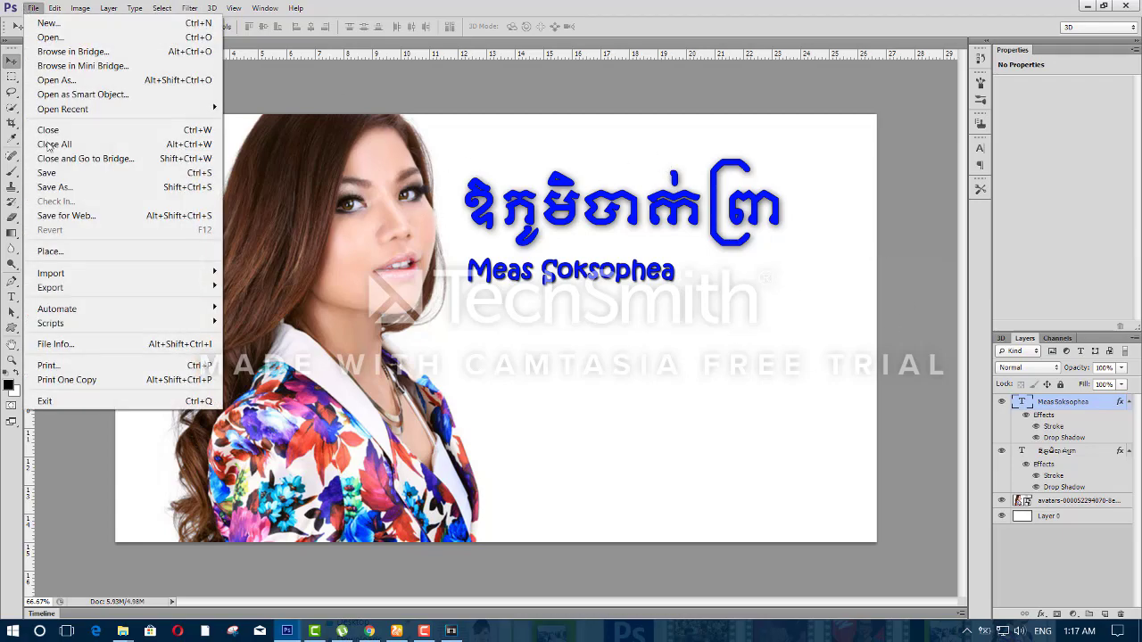
Step: Save the design as JPEG '67' in Documents\5656 with default JPEG options
left_click(59, 187)
left_click(280, 136)
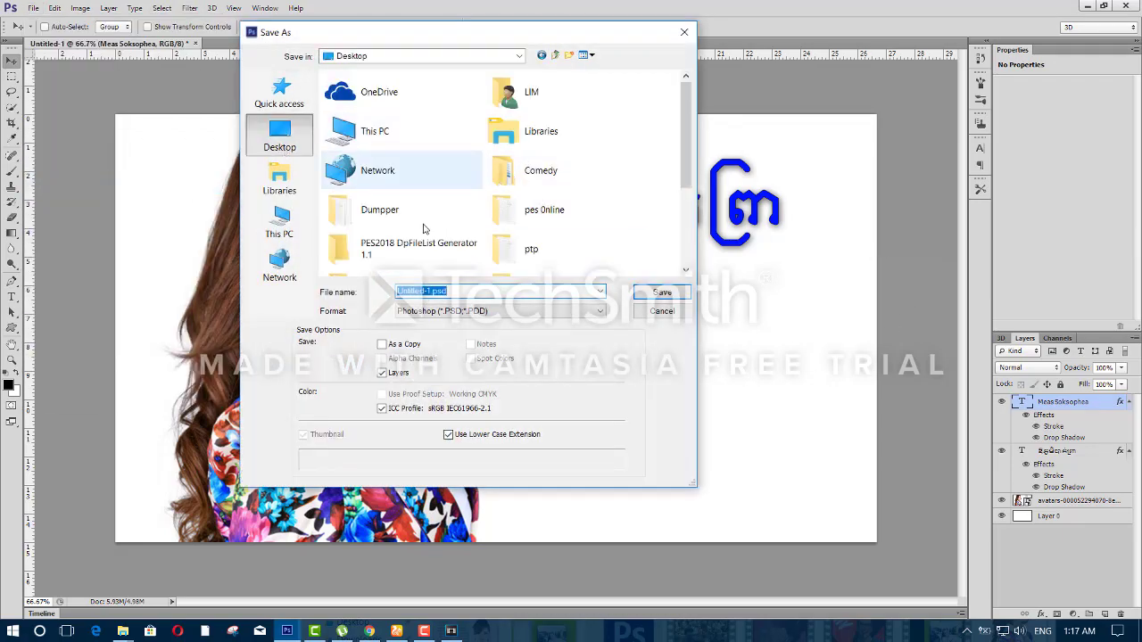
left_click(279, 223)
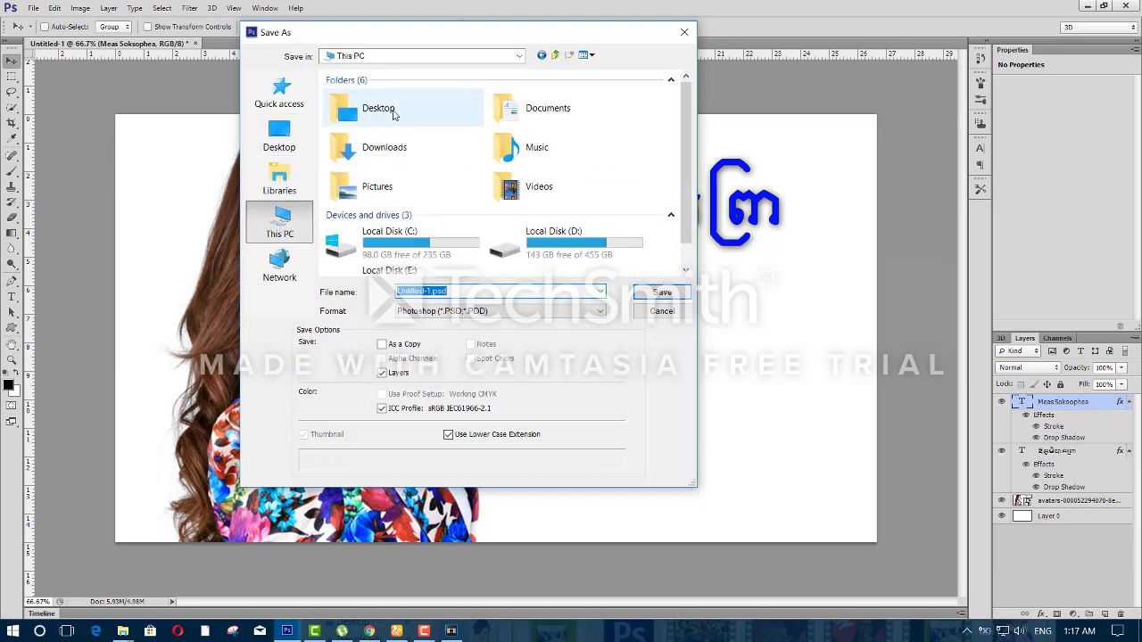
double_click(520, 114)
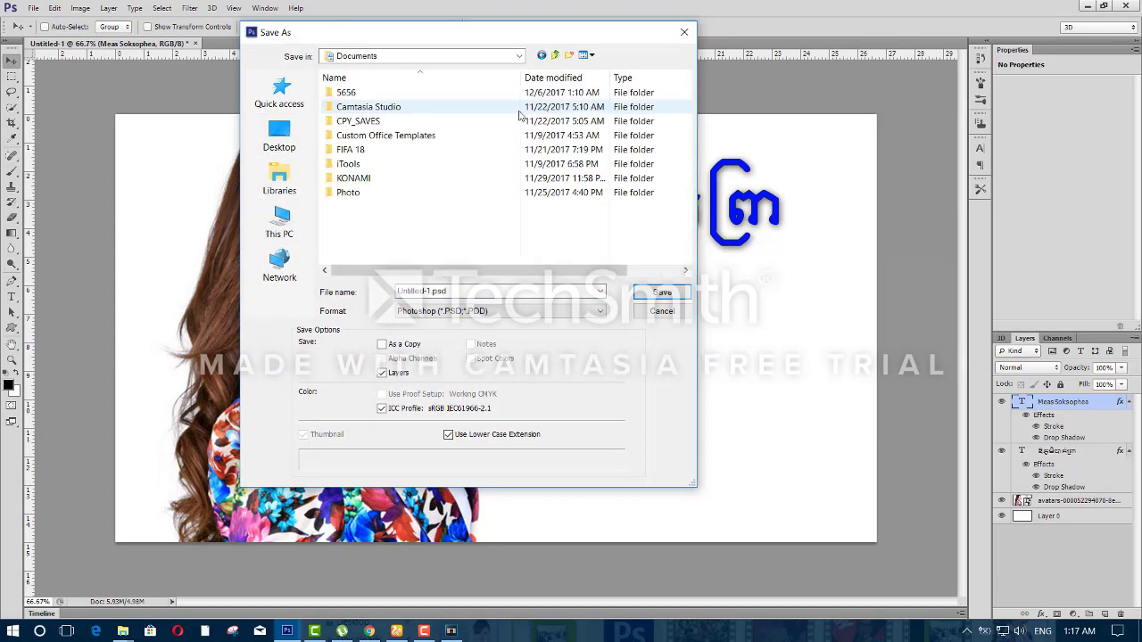
double_click(518, 93)
left_click(553, 311)
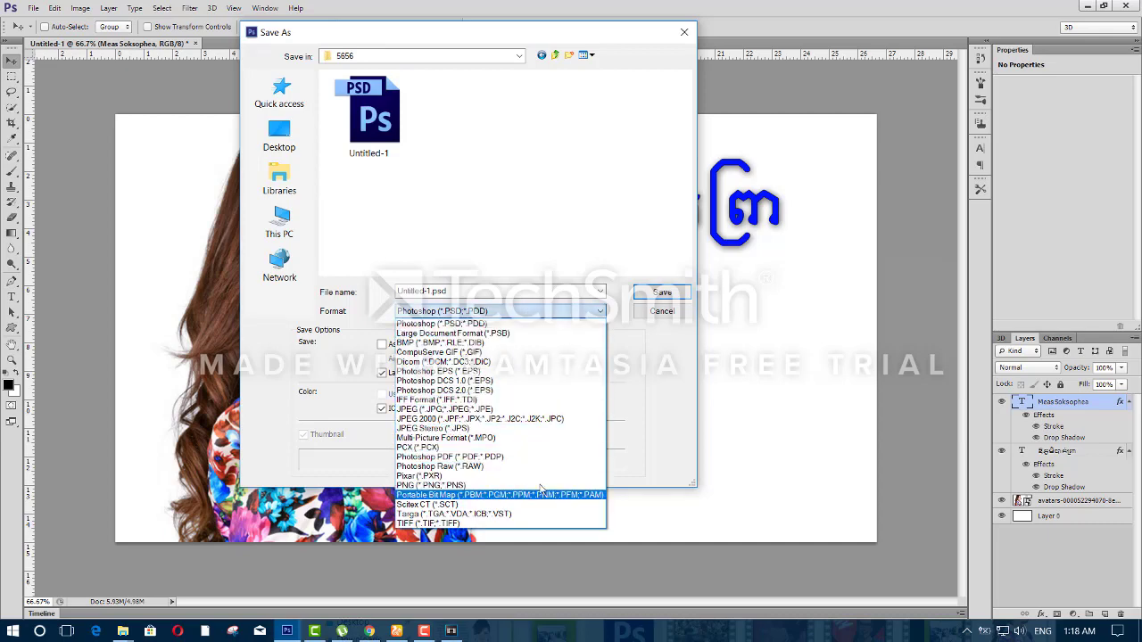
left_click(542, 409)
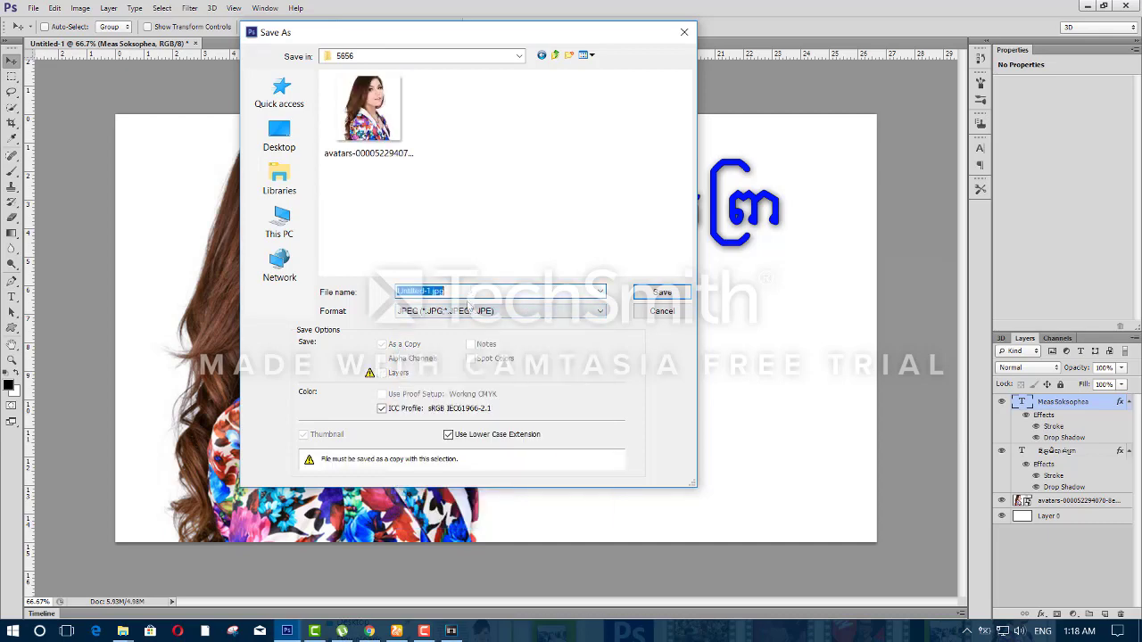
left_click(656, 293)
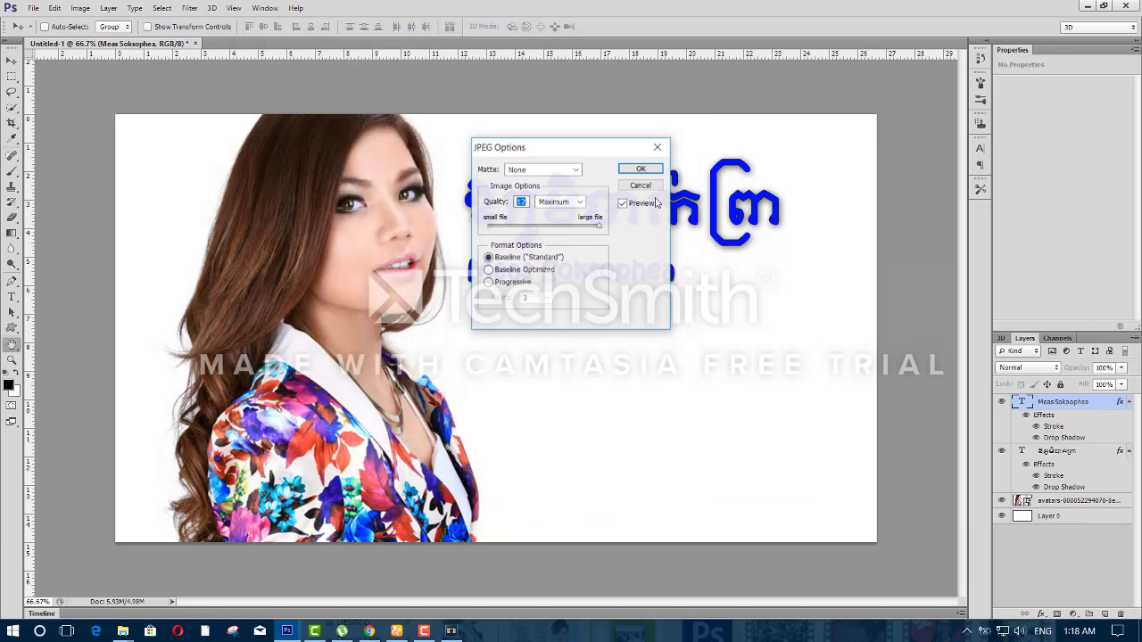
left_click(652, 169)
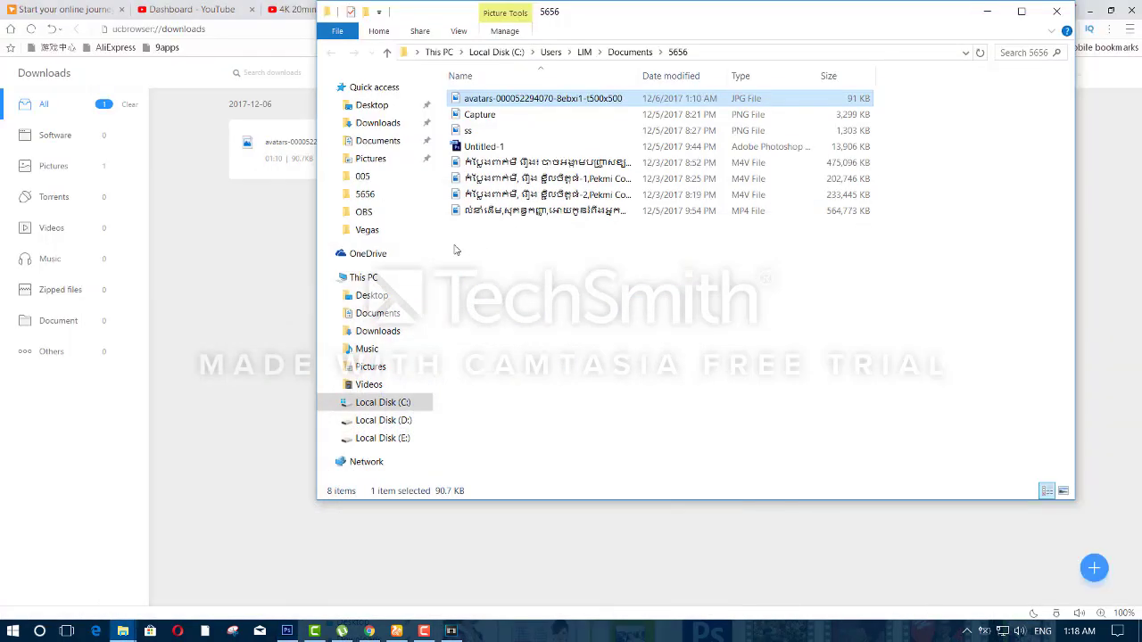
Step: Minimize the browser, refresh the desktop, and drag 67.jpg from Documents\5656 toward Vegas Pro
left_click(1113, 168)
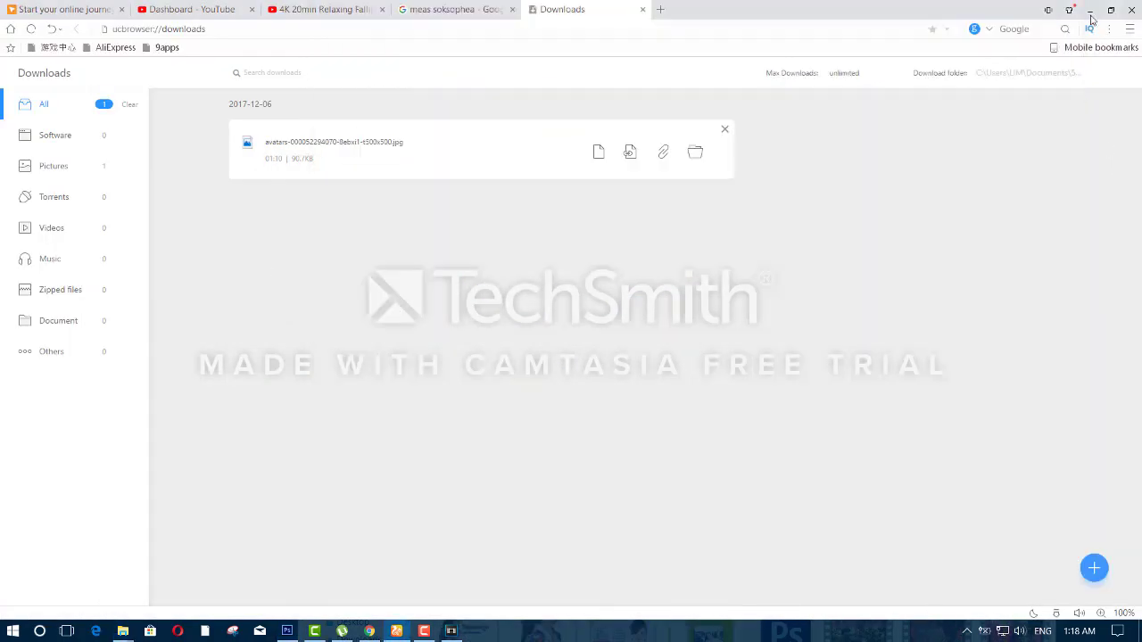
left_click(1089, 11)
right_click(227, 57)
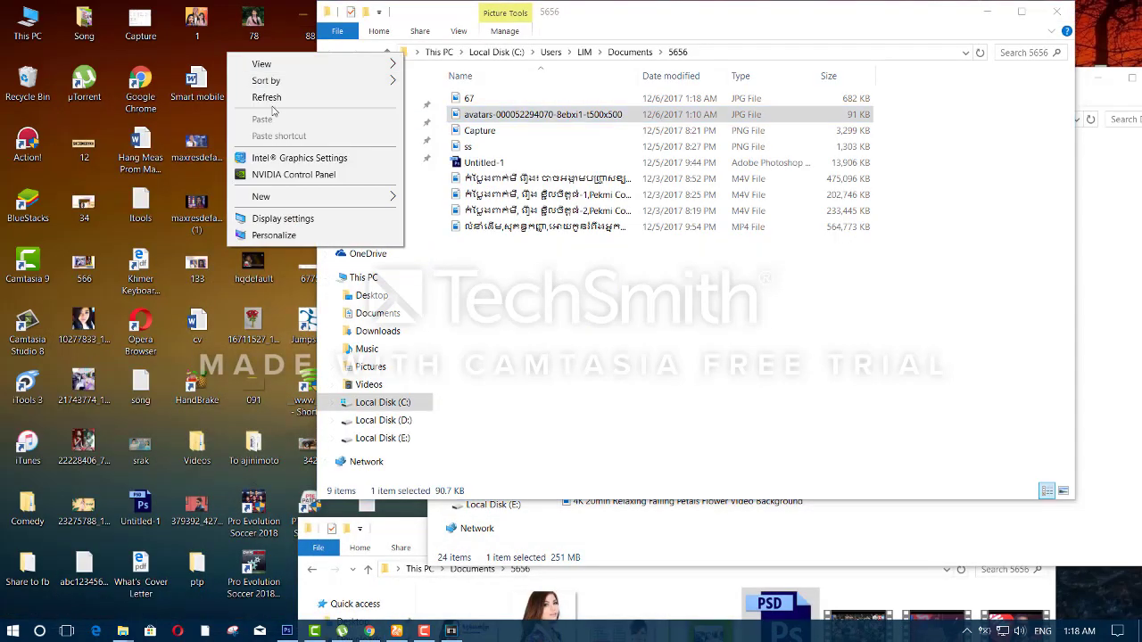
left_click(268, 96)
mouse_move(467, 105)
left_mouse_down()
mouse_move(450, 630)
mouse_move(489, 606)
left_mouse_up()
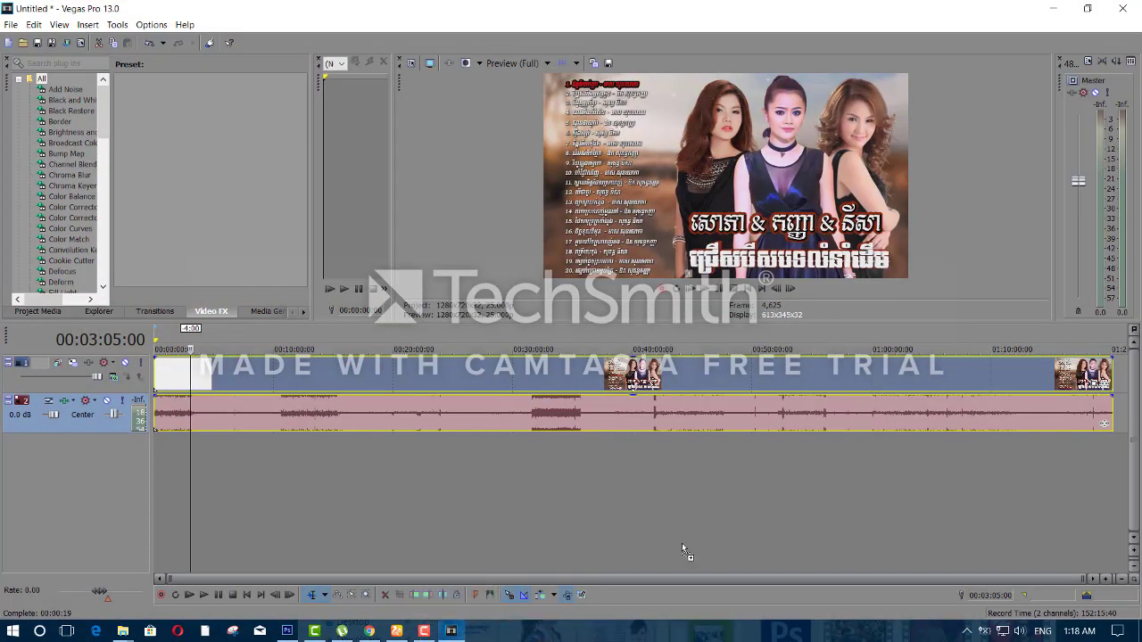
Step: Place 67.jpg after the last video clip, undoing an accidental track move
left_click_drag(490, 606, 1118, 400)
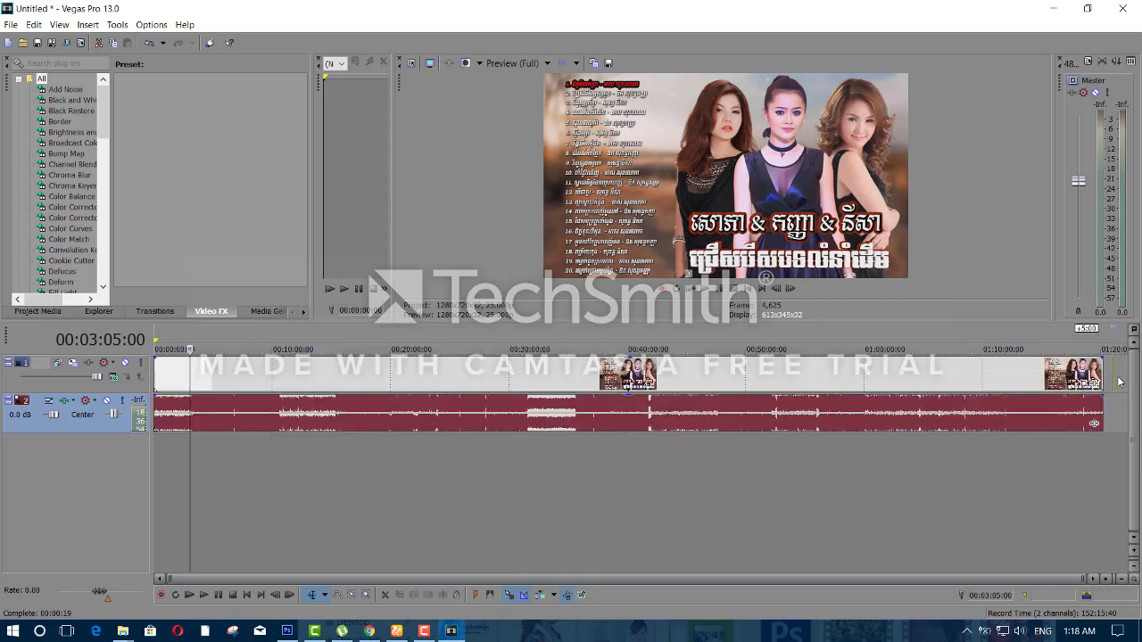
left_click_drag(1117, 399, 1118, 379)
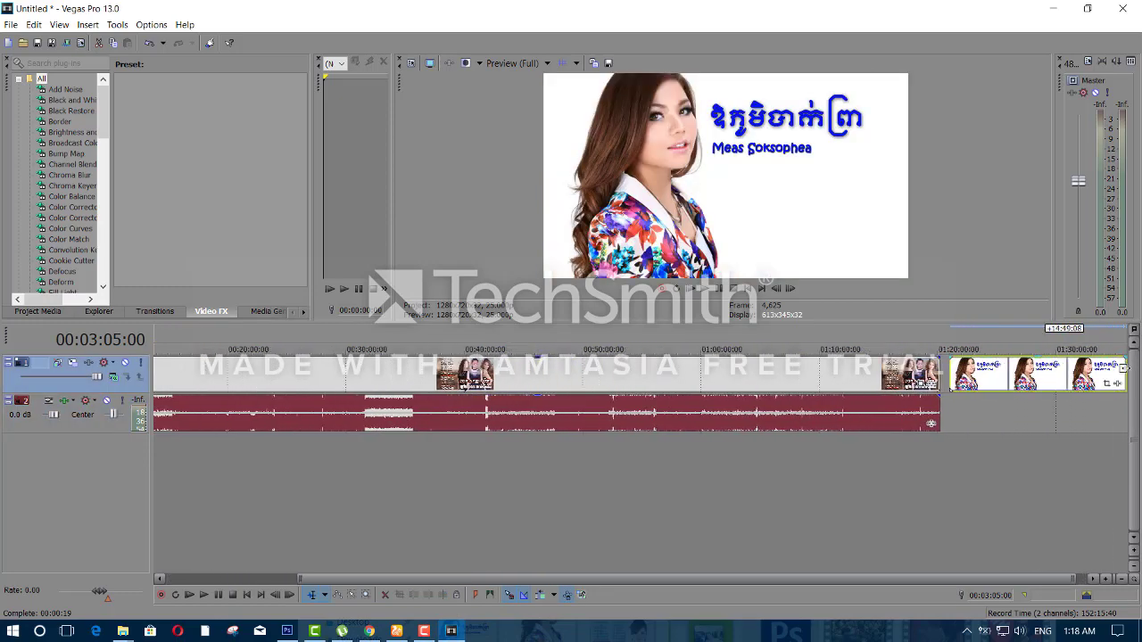
left_click(982, 379)
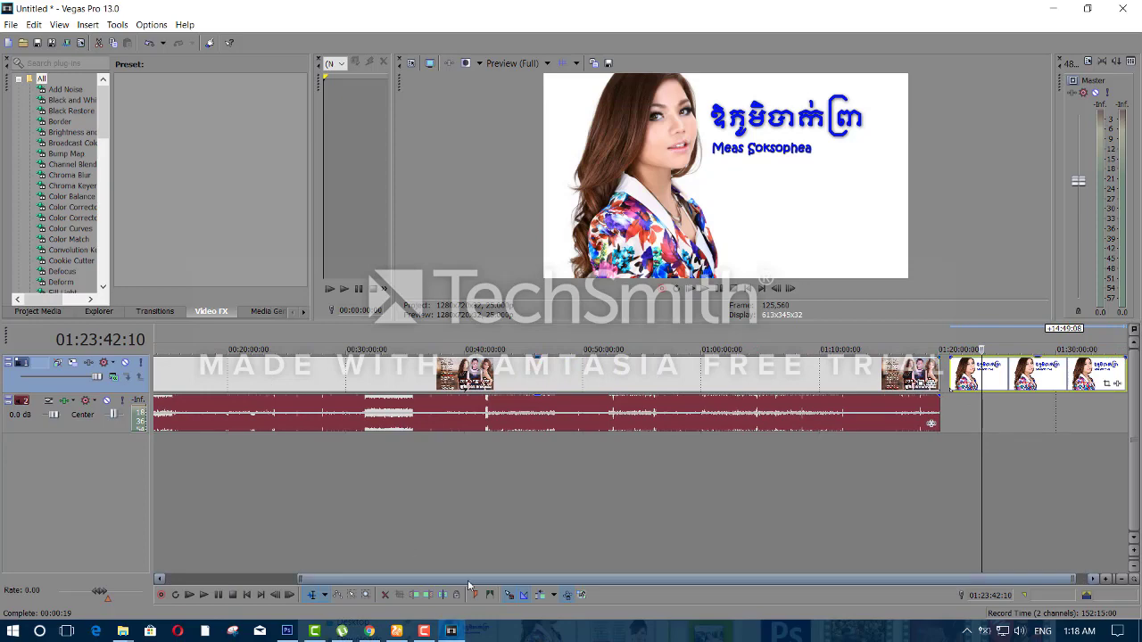
left_click_drag(468, 578, 251, 554)
left_click_drag(266, 379, 251, 484)
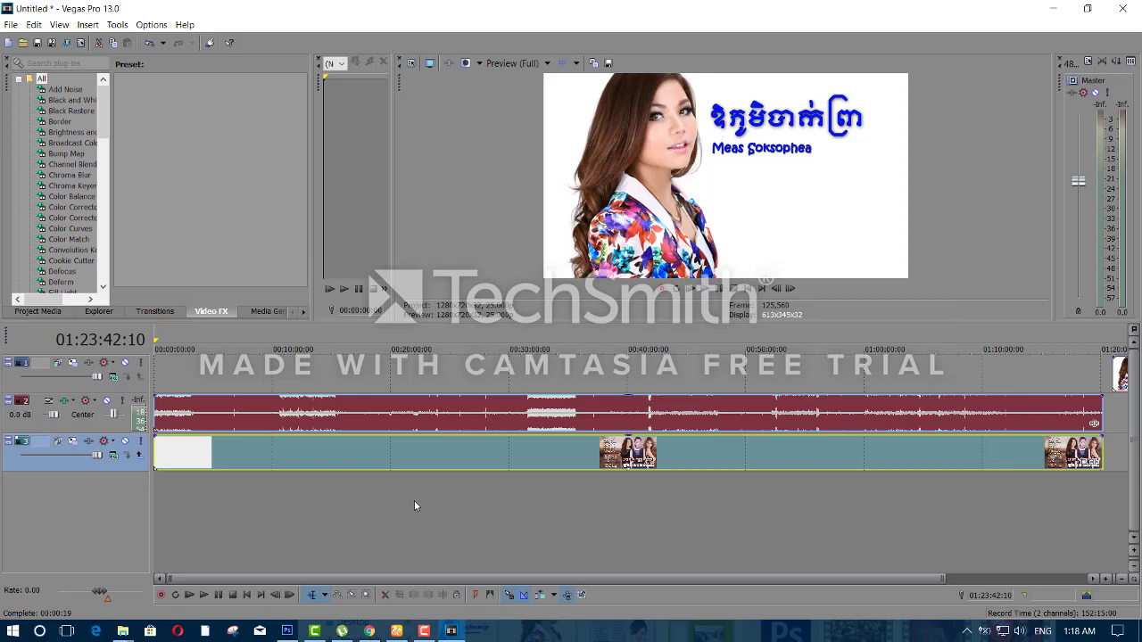
key("ctrl+z")
Step: Insert two new empty video tracks above the existing ones
right_click(346, 514)
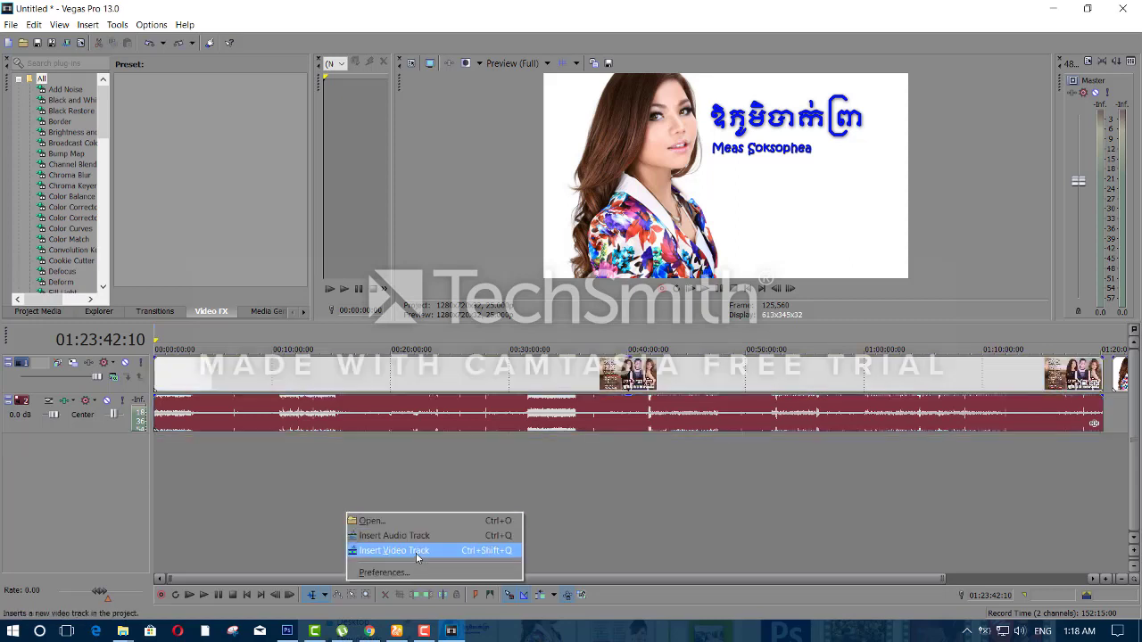
left_click(417, 550)
right_click(360, 536)
left_click(392, 572)
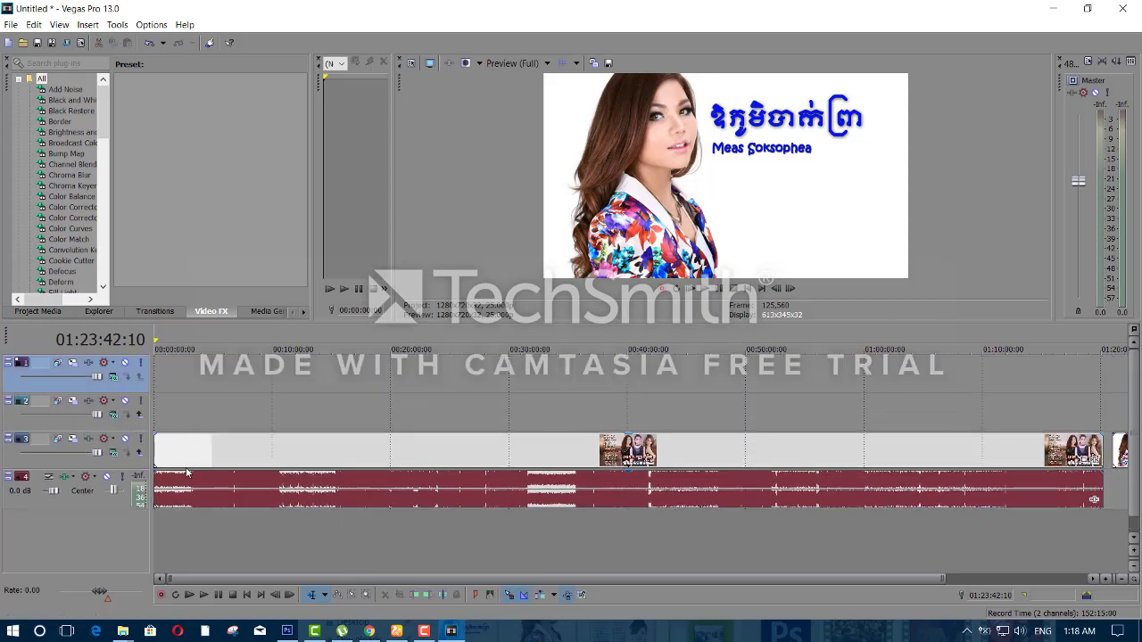
left_click(205, 457)
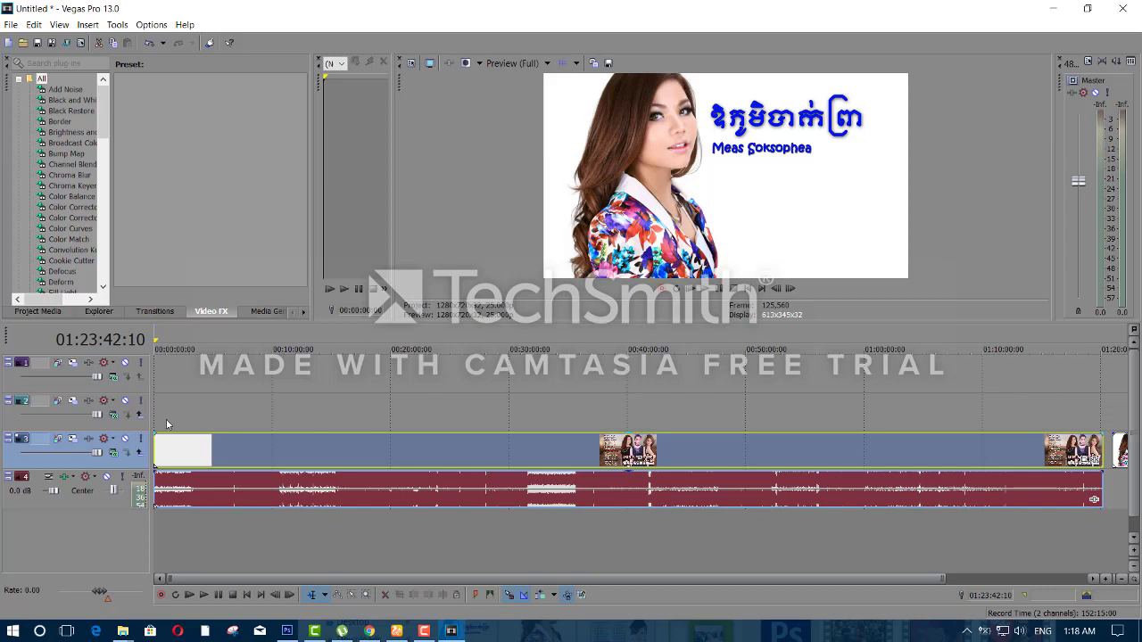
left_click(194, 340)
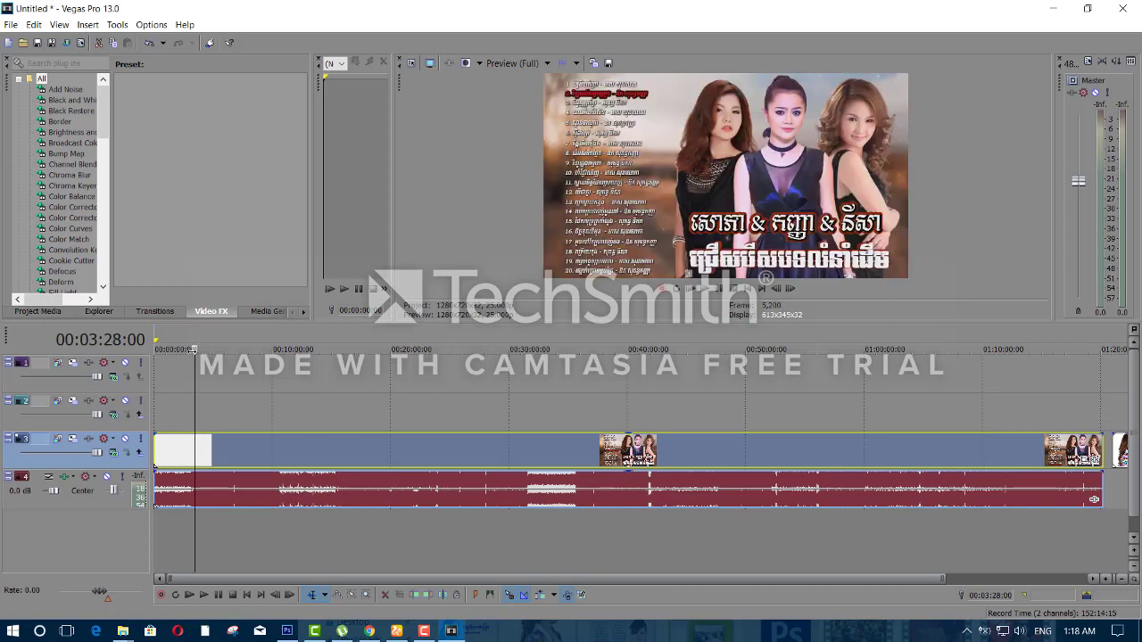
left_click(185, 382)
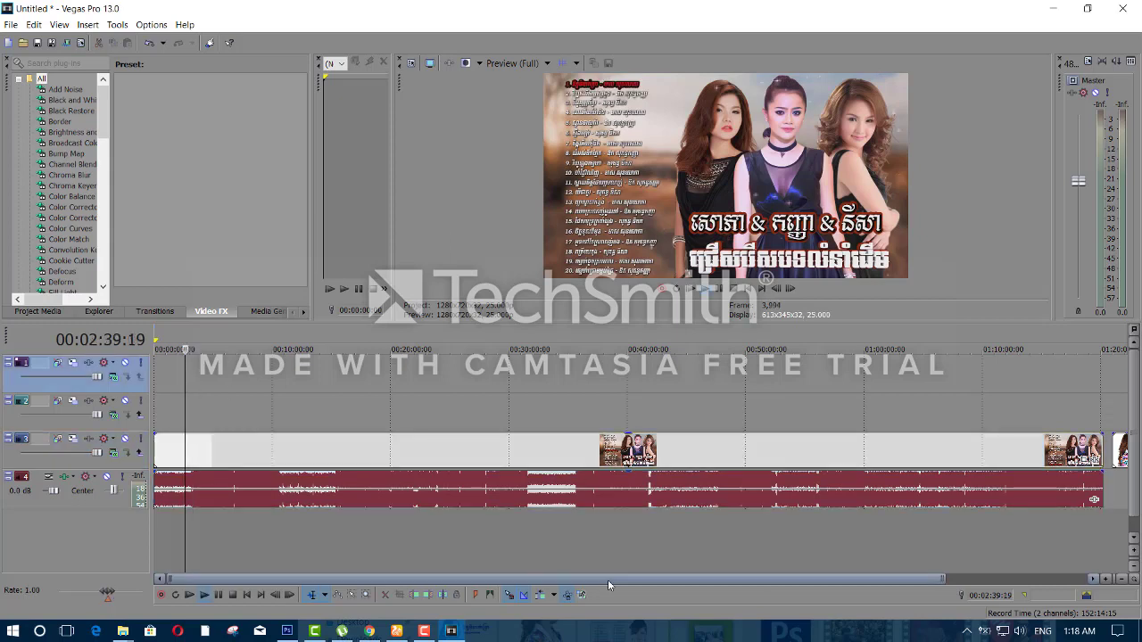
key("space")
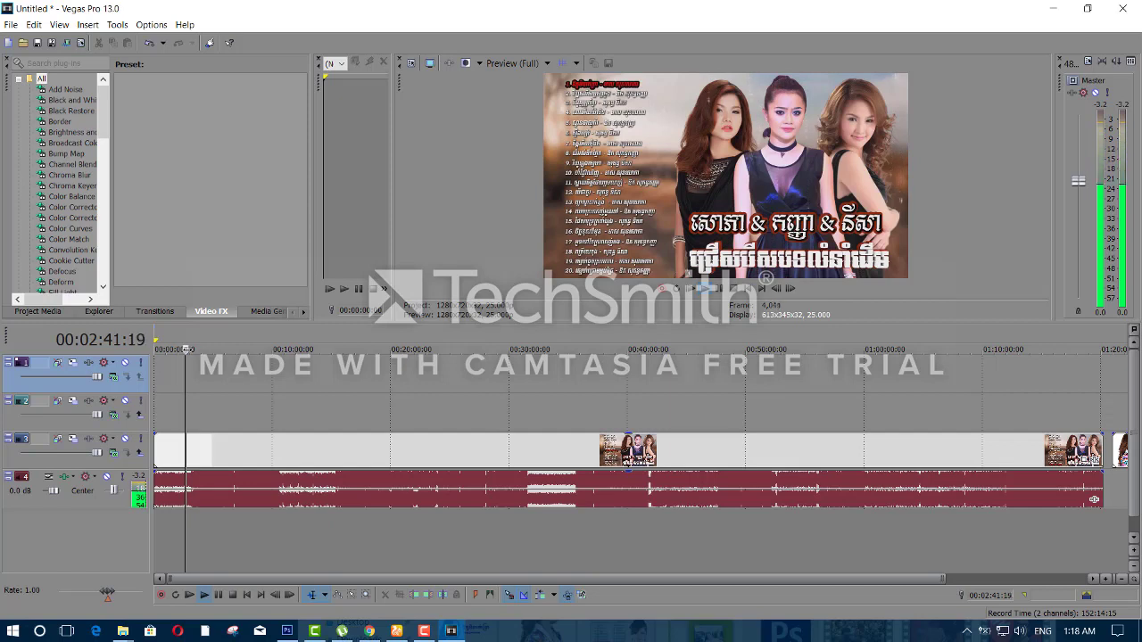
key("space")
left_click(189, 371)
key("space")
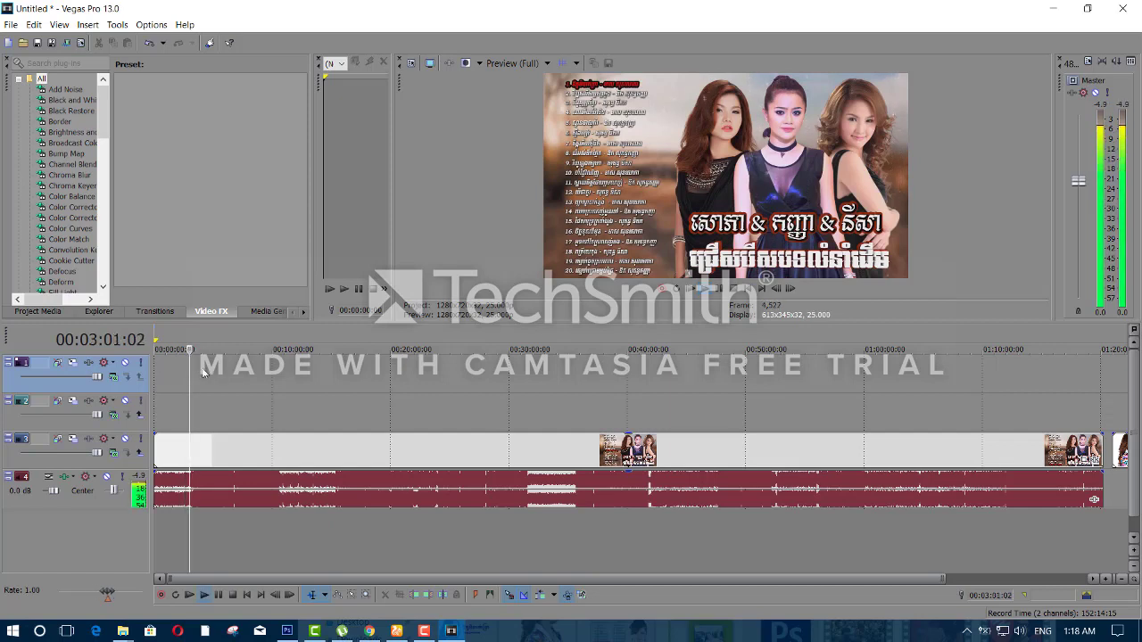
left_click(200, 379)
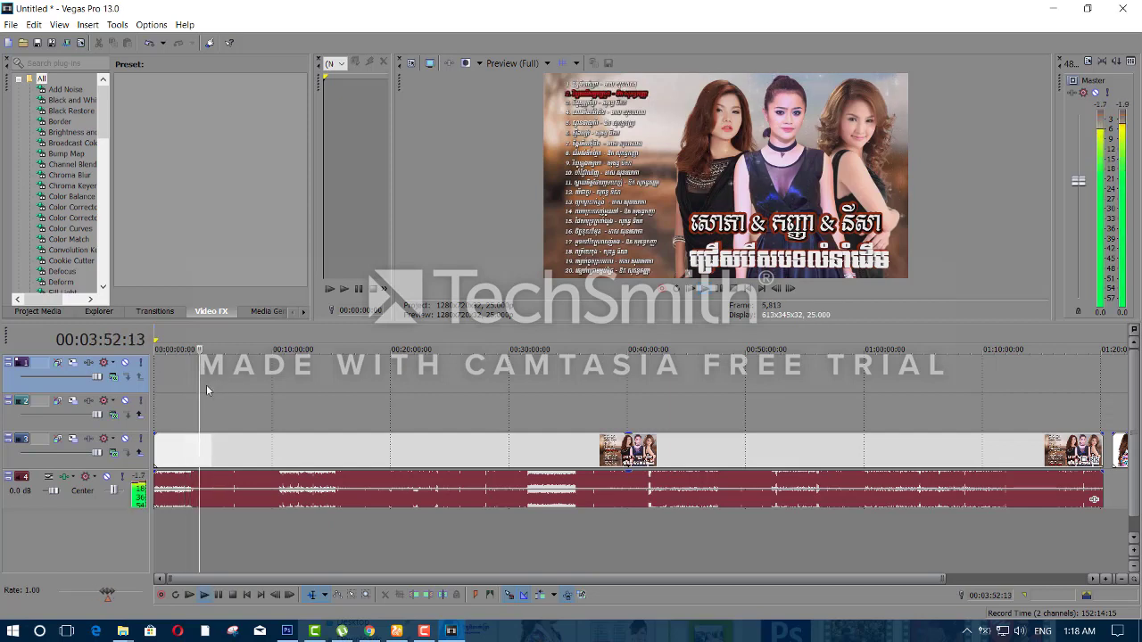
key("space")
left_click(196, 386)
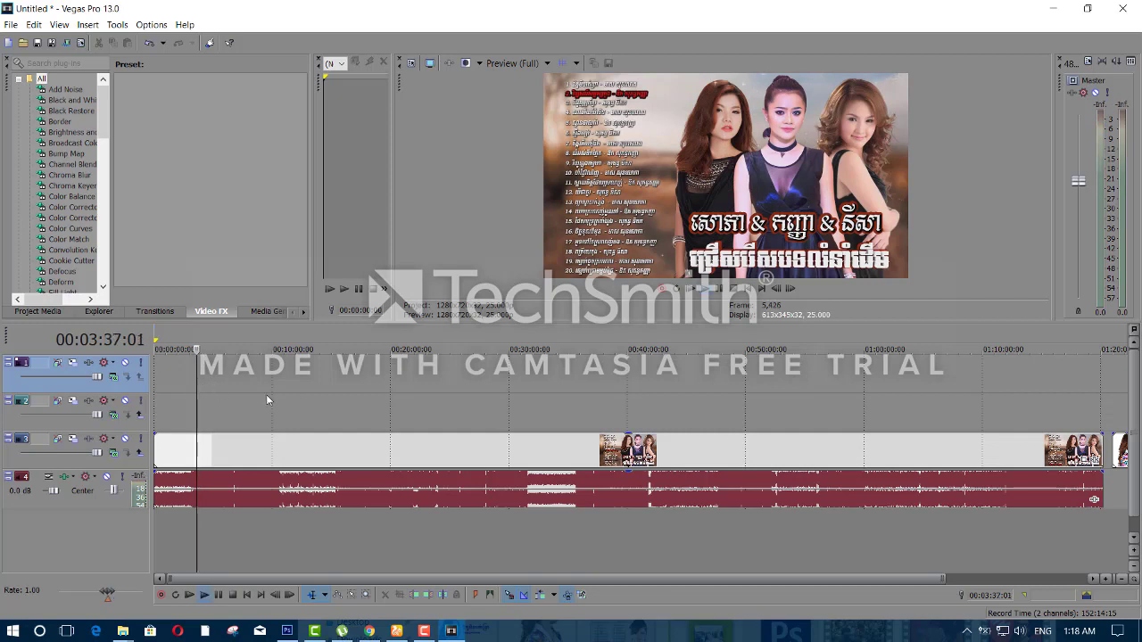
key("space")
key("space")
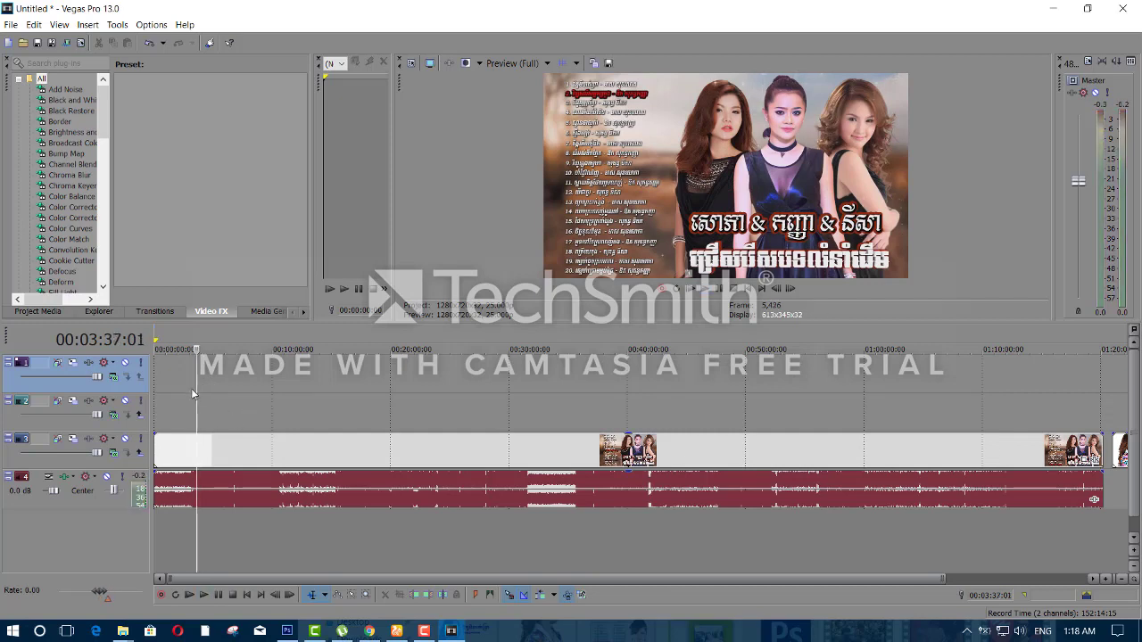
left_click(191, 389)
key("space")
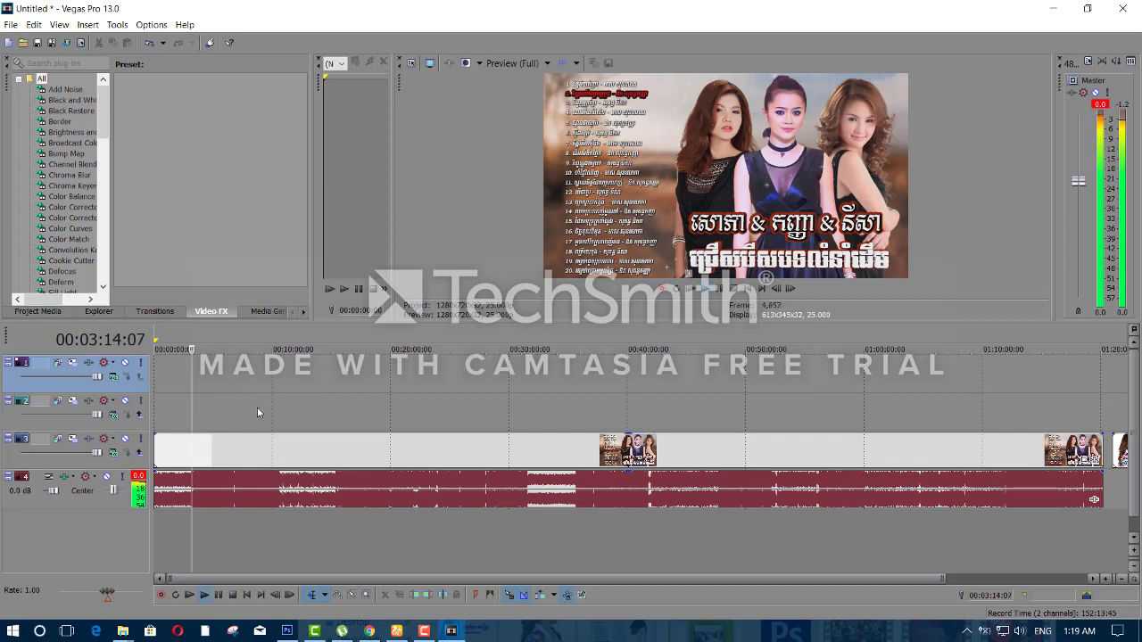
key("space")
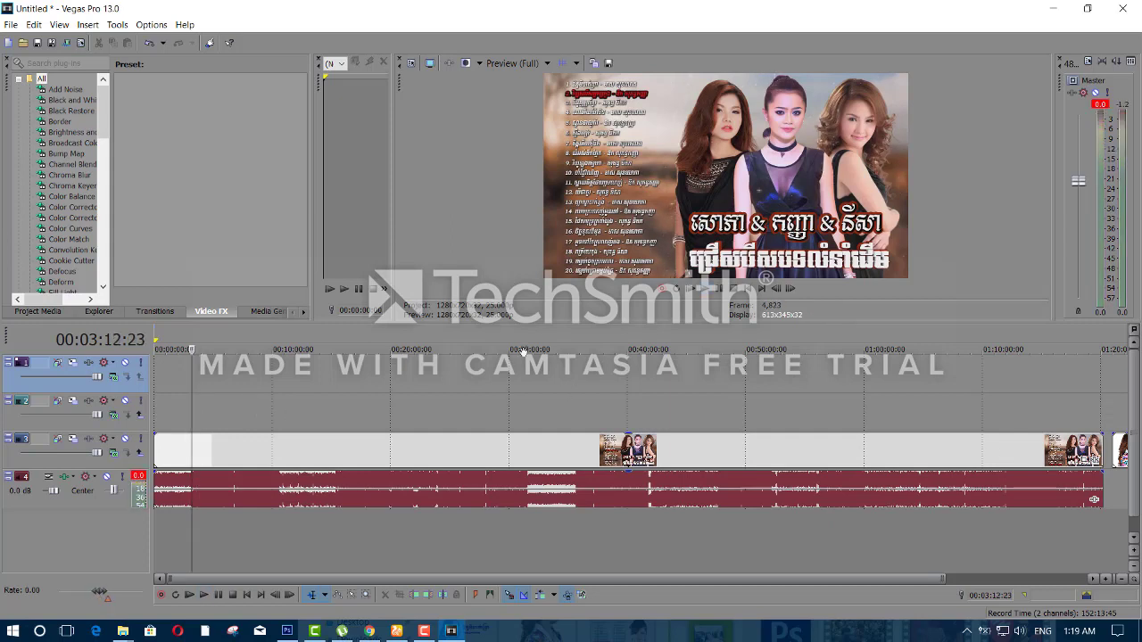
key("space")
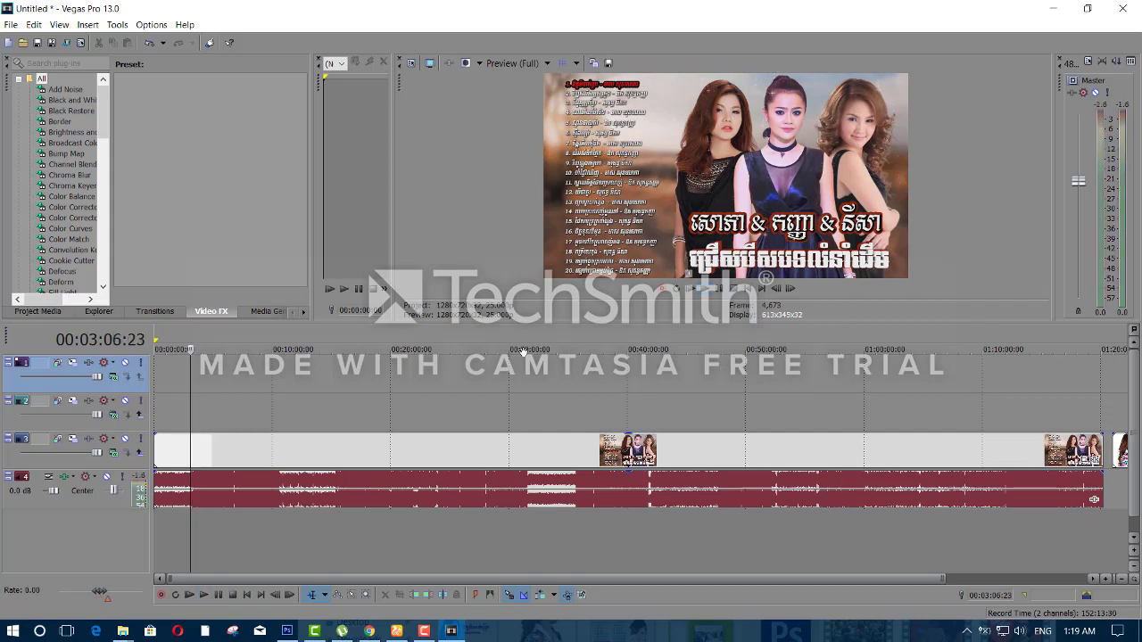
key("space")
key("space")
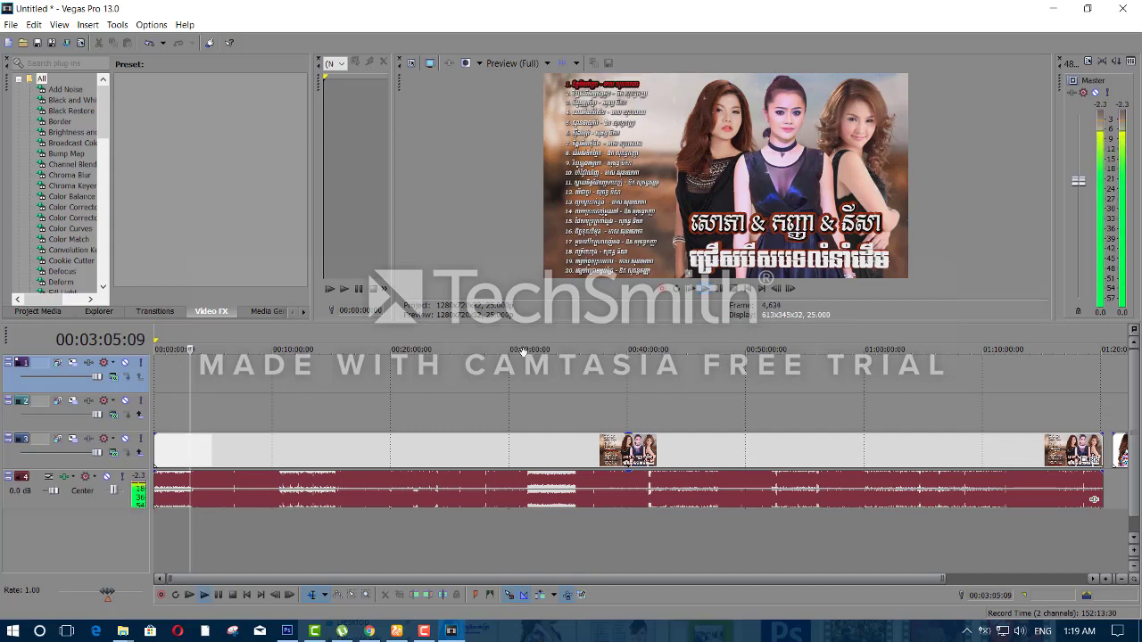
key("space")
key("space")
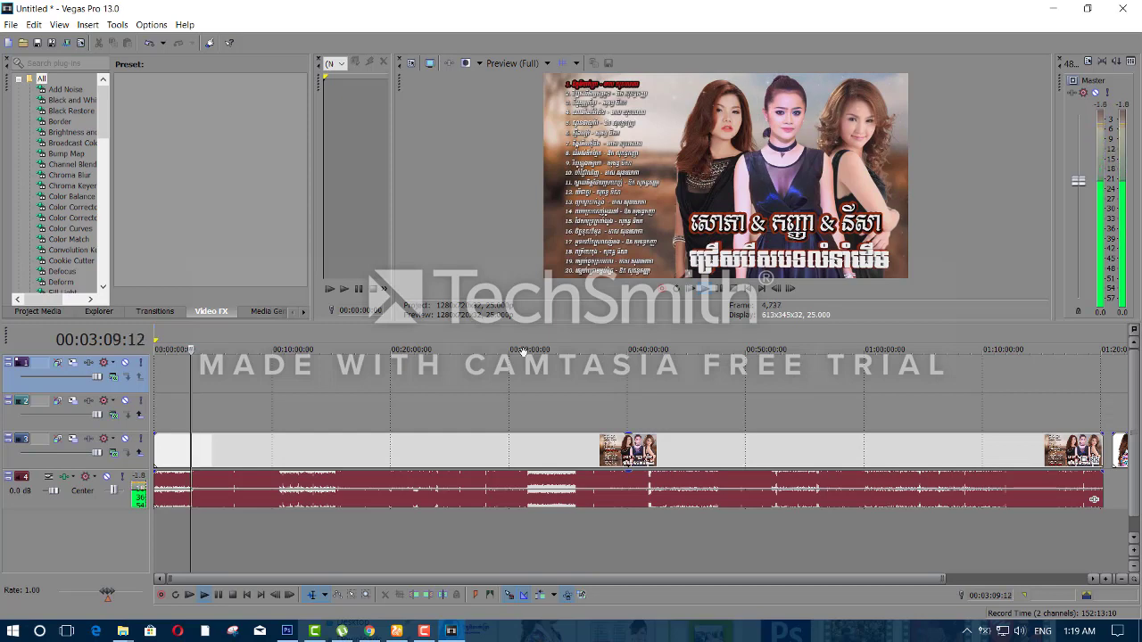
key("space")
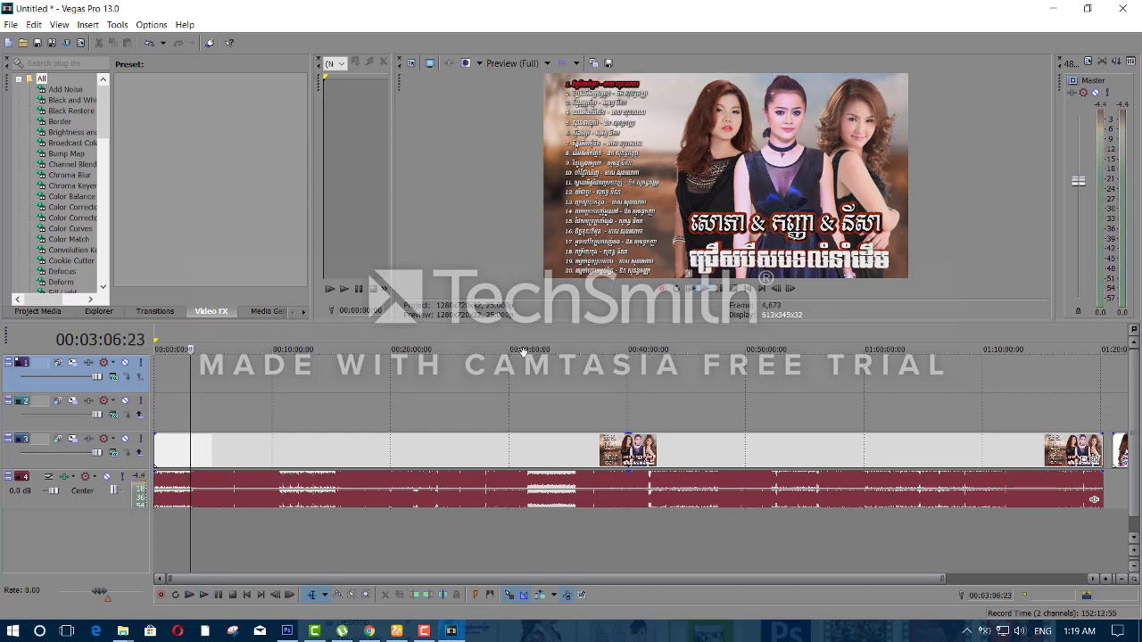
key("space")
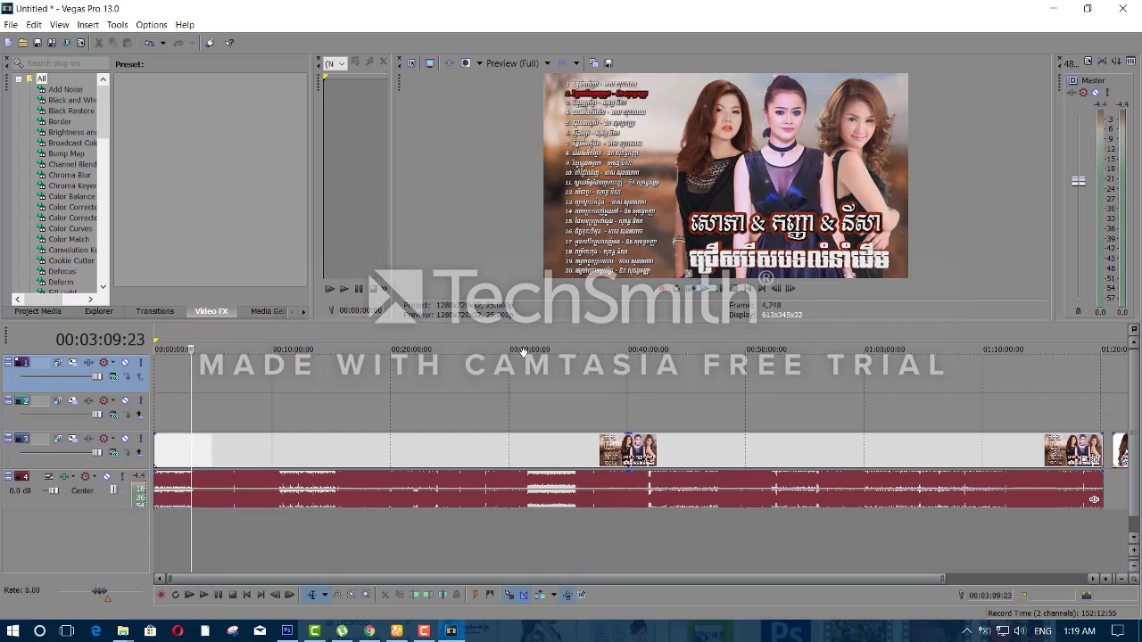
key("space")
Step: Zoom in and play the song to locate the cut point near 3:09
scroll(230, 489, "up", 5)
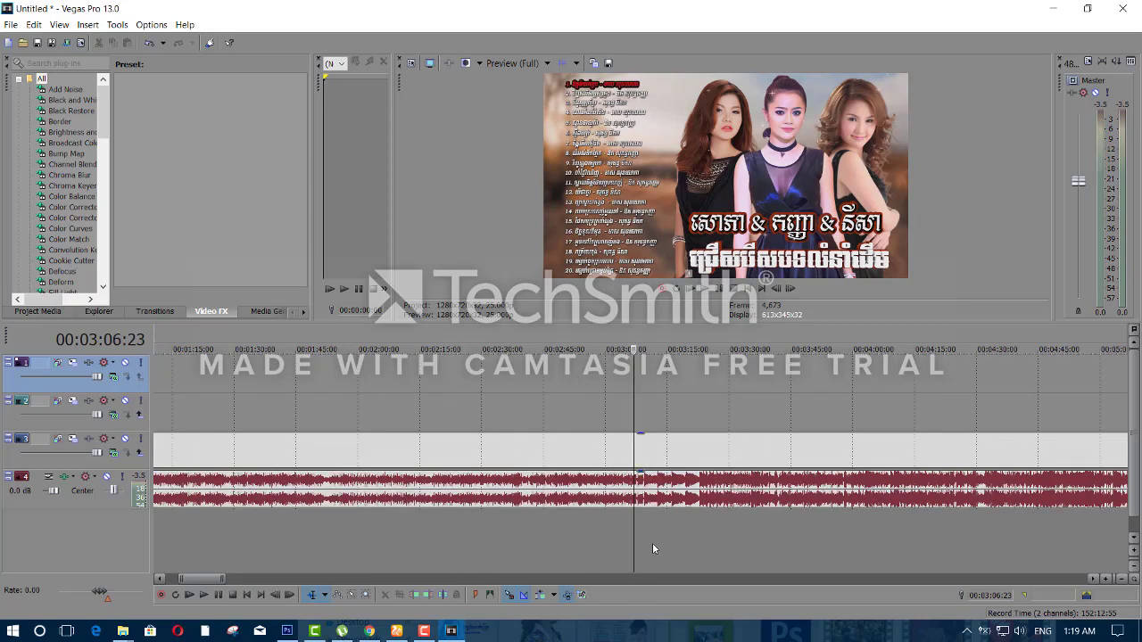
scroll(678, 535, "up", 2)
scroll(713, 525, "up", 2)
scroll(716, 521, "up", 2)
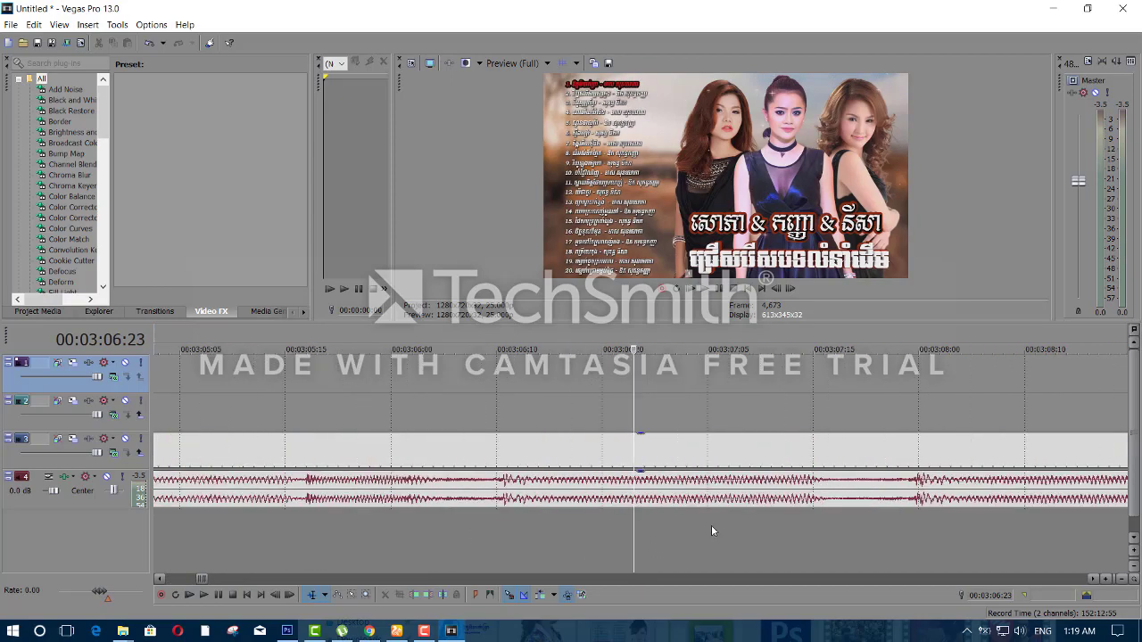
scroll(711, 525, "down", 2)
key("space")
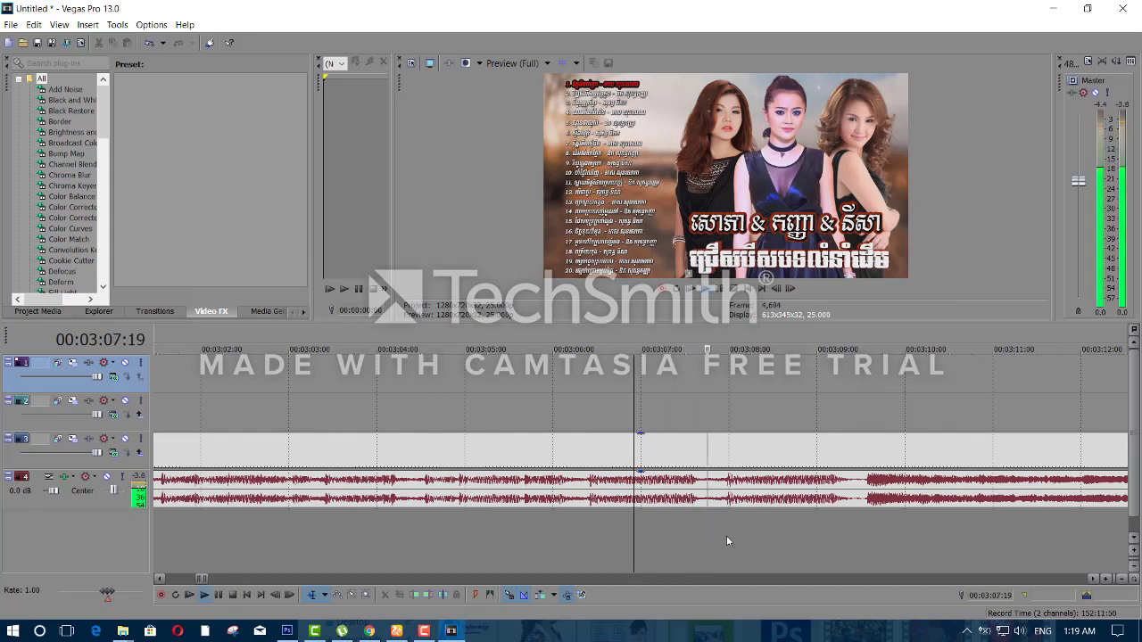
key("space")
left_click(700, 409)
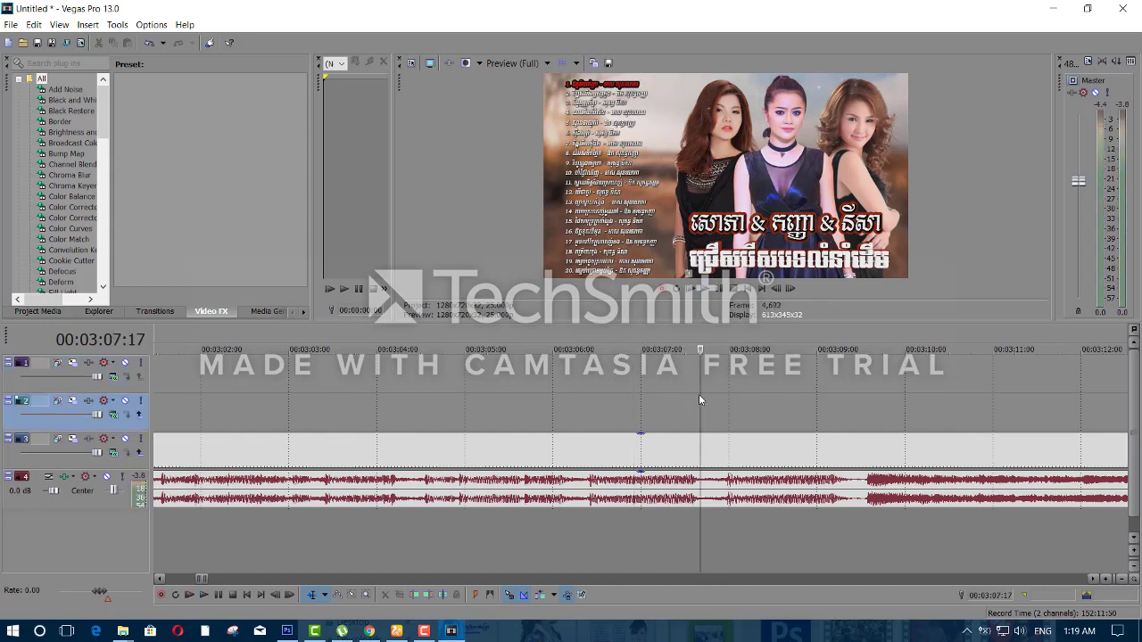
left_click(654, 407)
key("space")
key("space")
left_click(632, 410)
key("space")
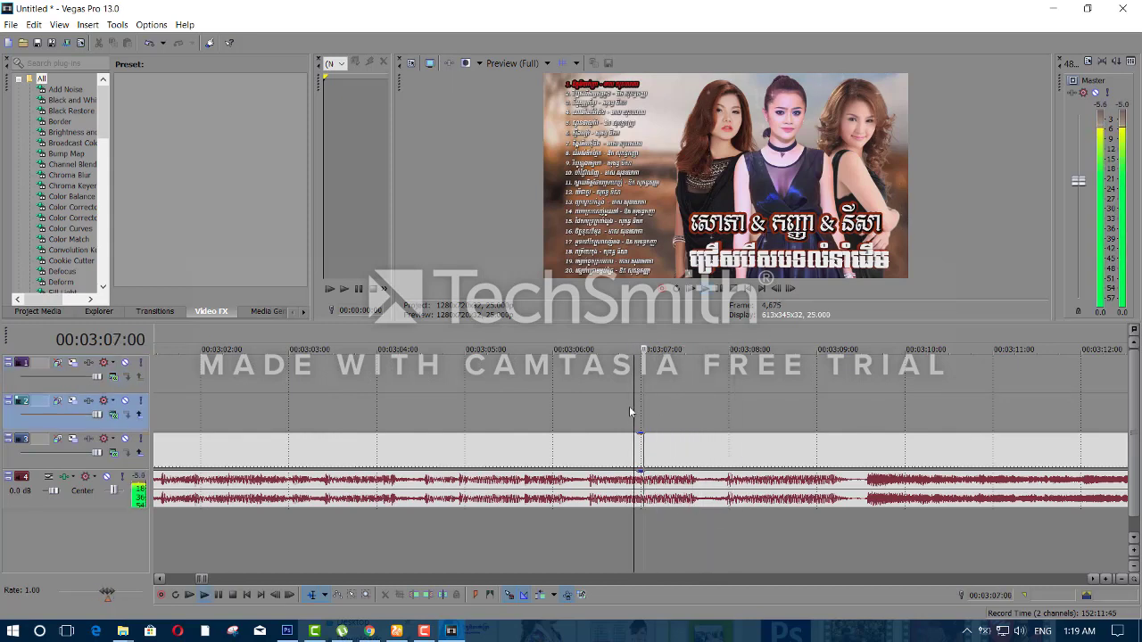
left_click(625, 407)
key("space")
key("space")
left_click(611, 409)
key("space")
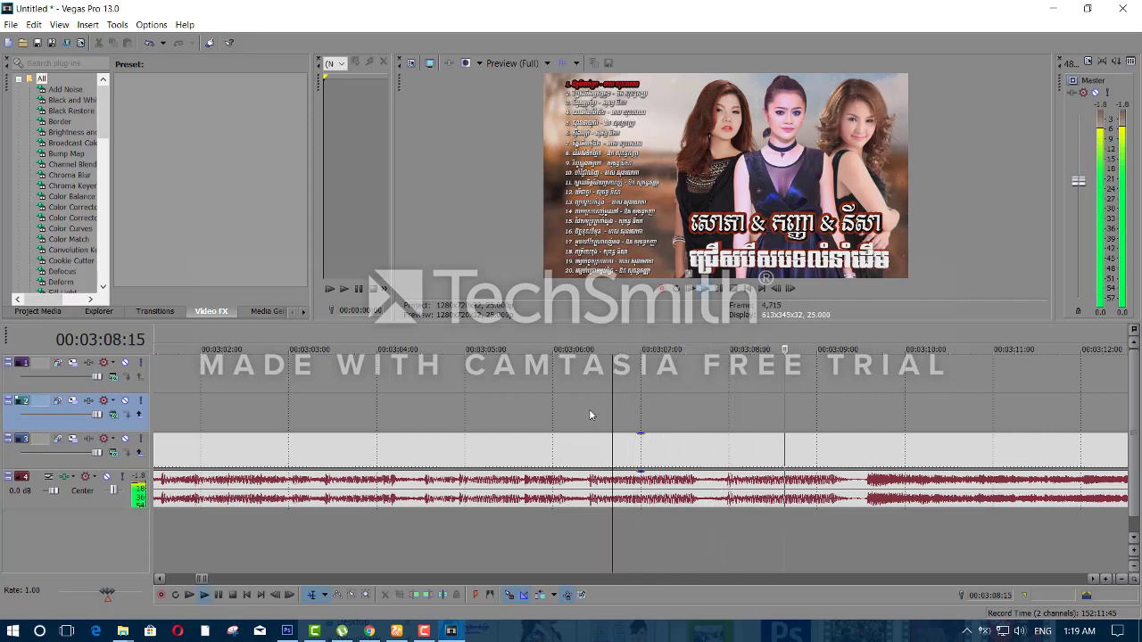
key("space")
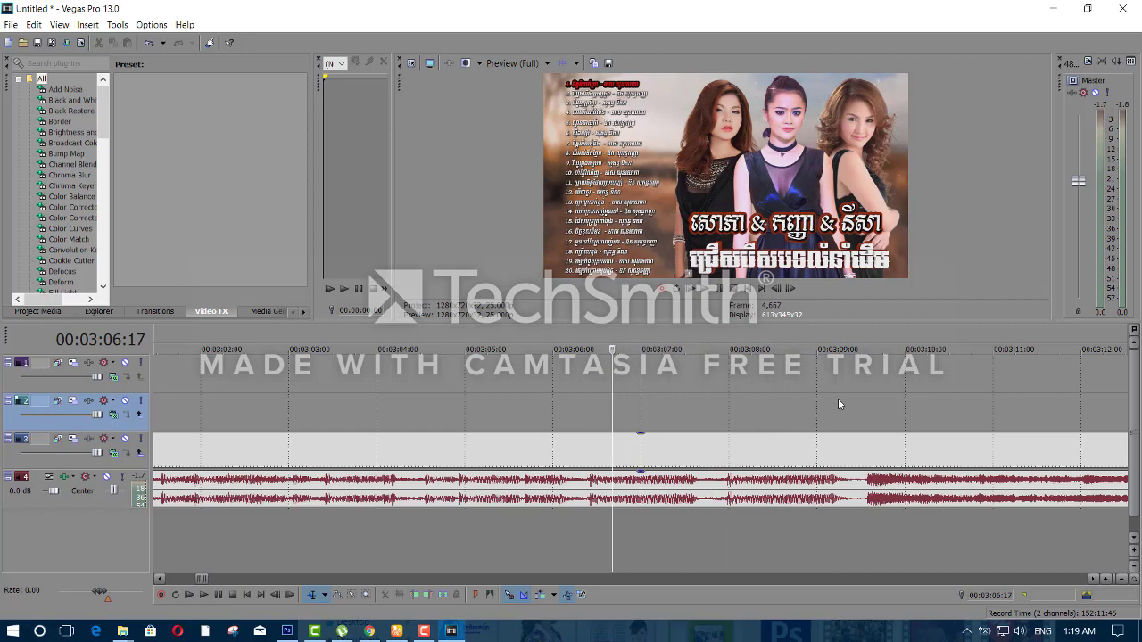
left_click(837, 405)
key("space")
left_click(846, 410)
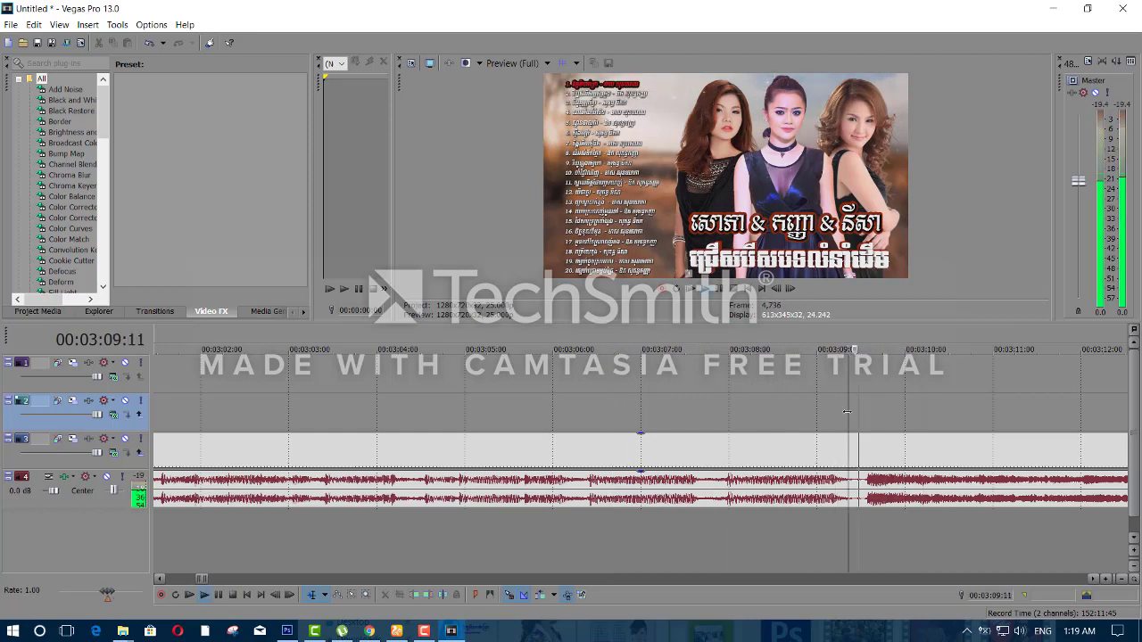
key("space")
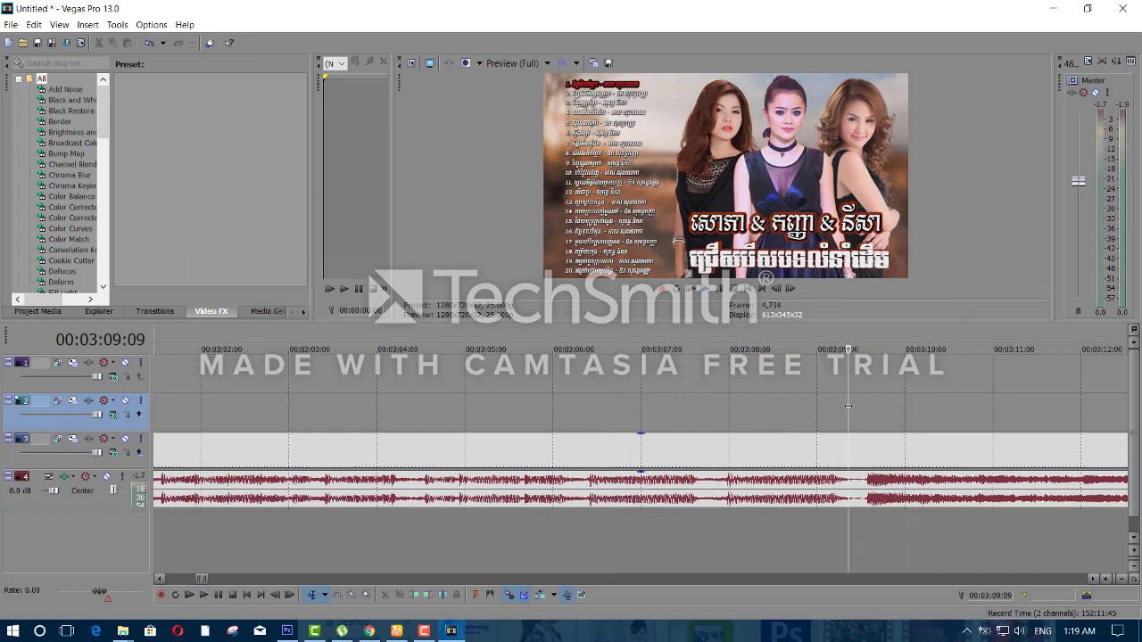
Step: Split the events at 3:09 and delete everything after the cut
key("shift+Right")
key("shift+Right")
key("shift+Right")
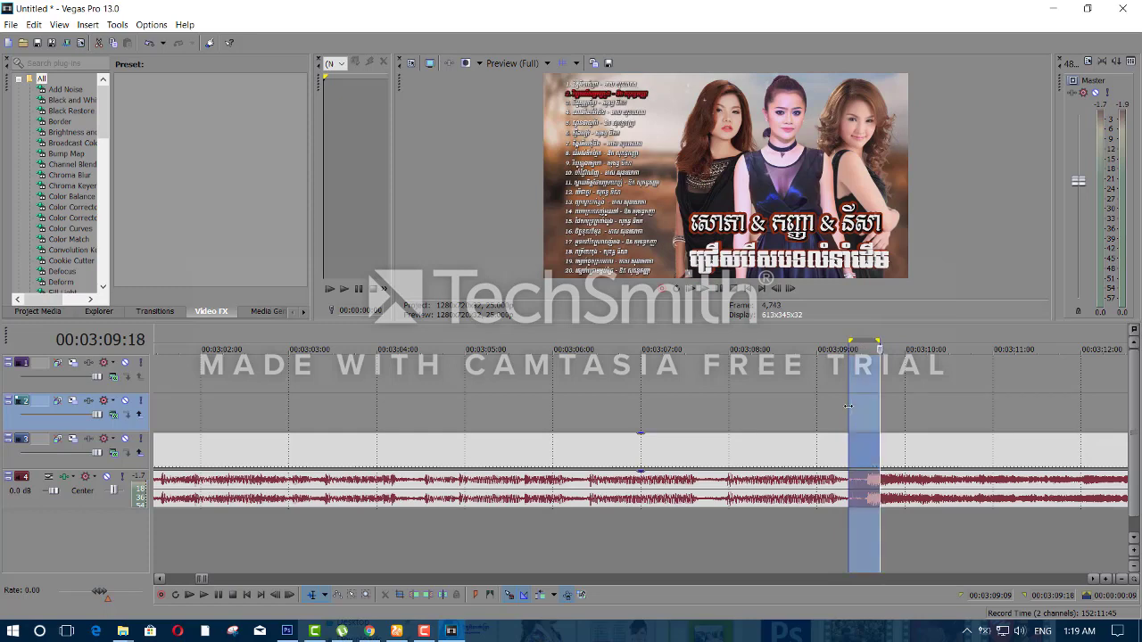
key("s")
scroll(696, 467, "down", 5)
left_click(726, 449)
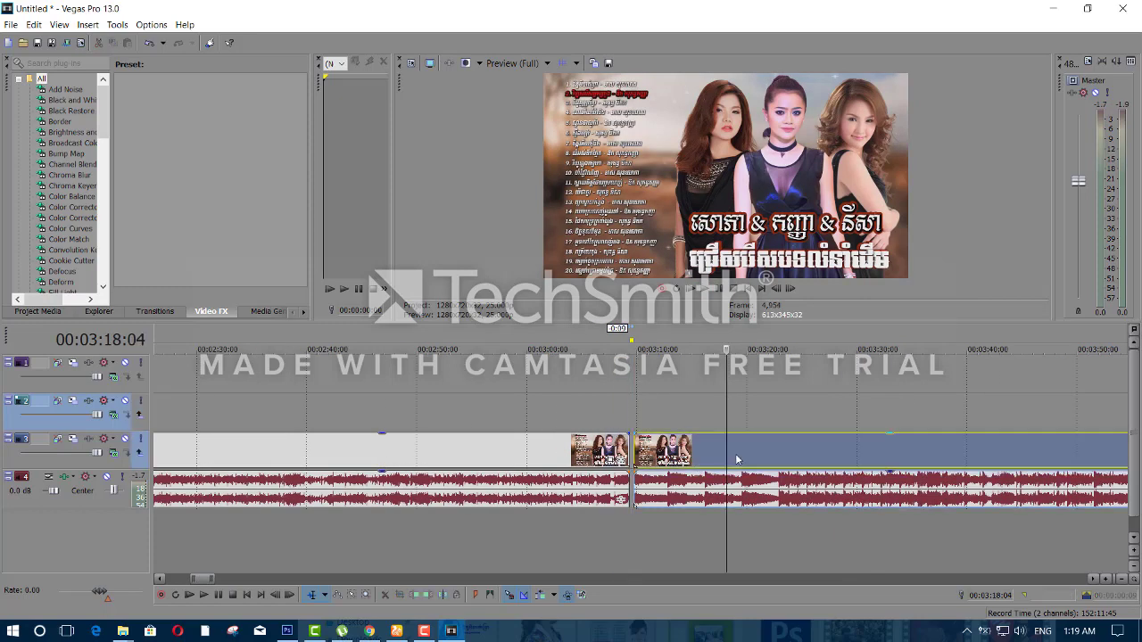
key("Delete")
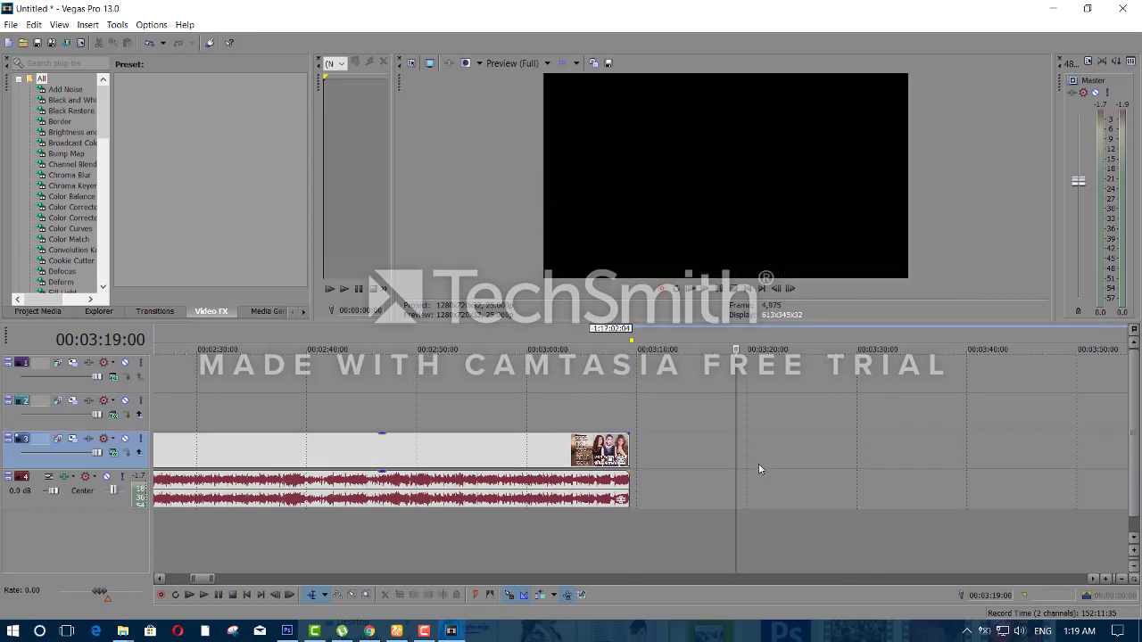
scroll(453, 441, "down", 3)
scroll(286, 438, "down", 5)
Step: Trim the track 2 title image so it ends where the trimmed song ends
left_click_drag(520, 446, 184, 419)
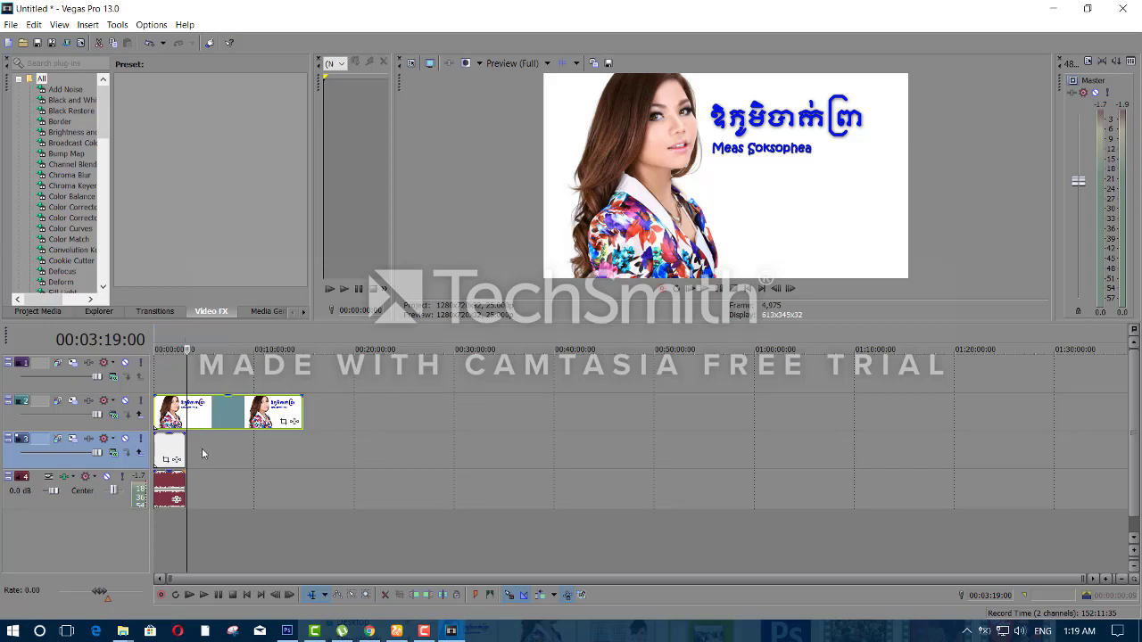
scroll(202, 454, "up", 3)
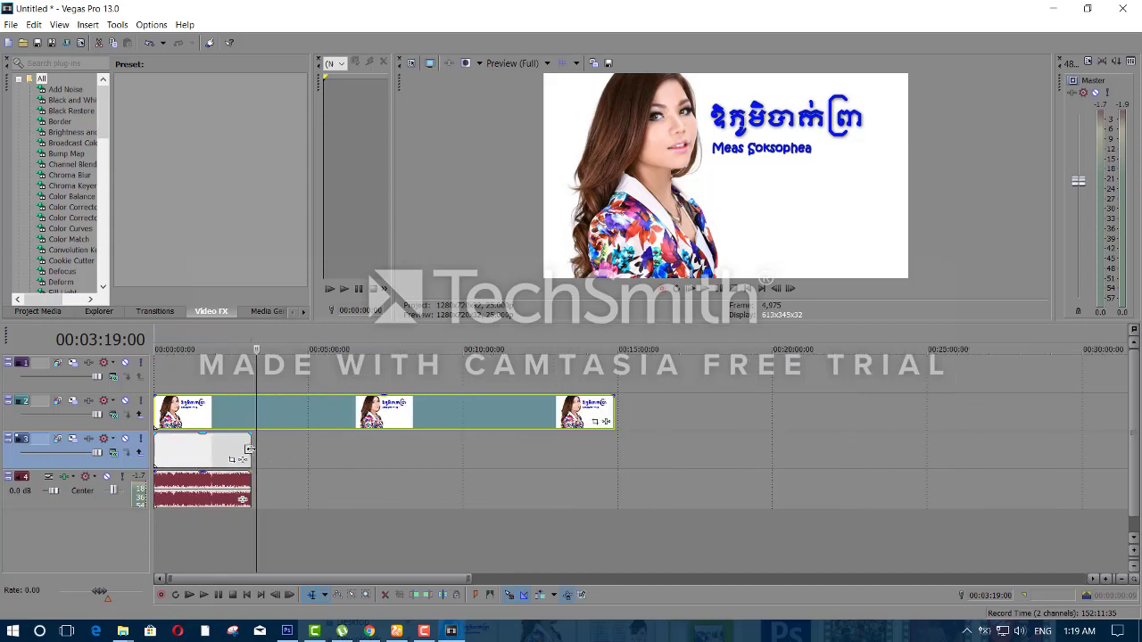
left_click(248, 449)
mouse_move(611, 412)
left_mouse_down()
mouse_move(254, 393)
mouse_move(237, 407)
left_mouse_up()
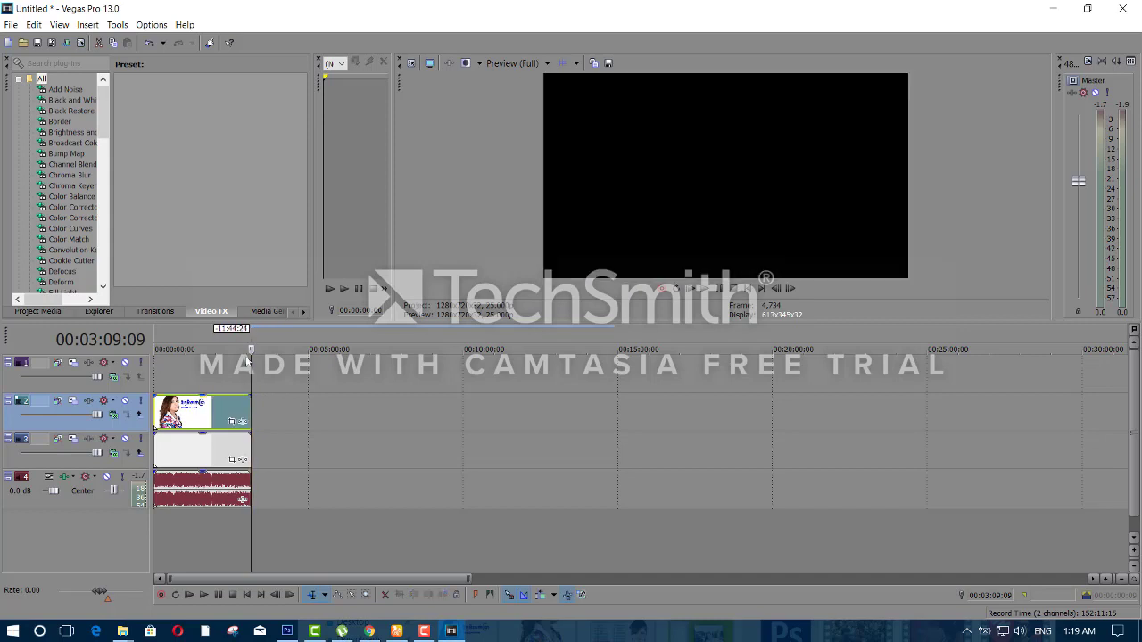
Step: Play back the opening of the project from near the start, then stop
left_click(166, 376)
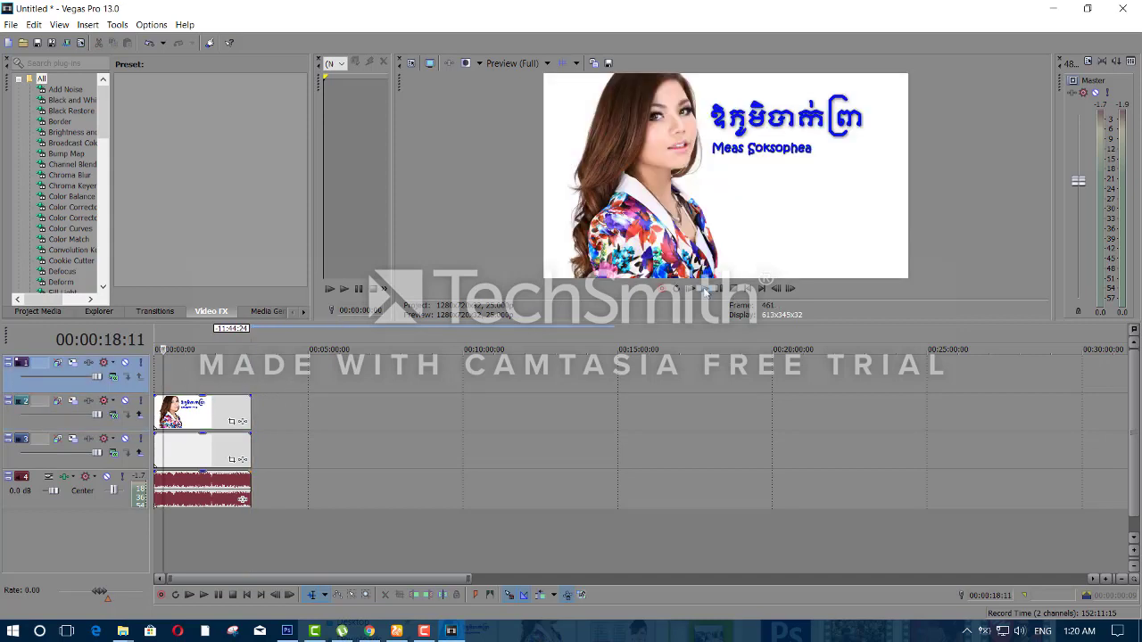
key("space")
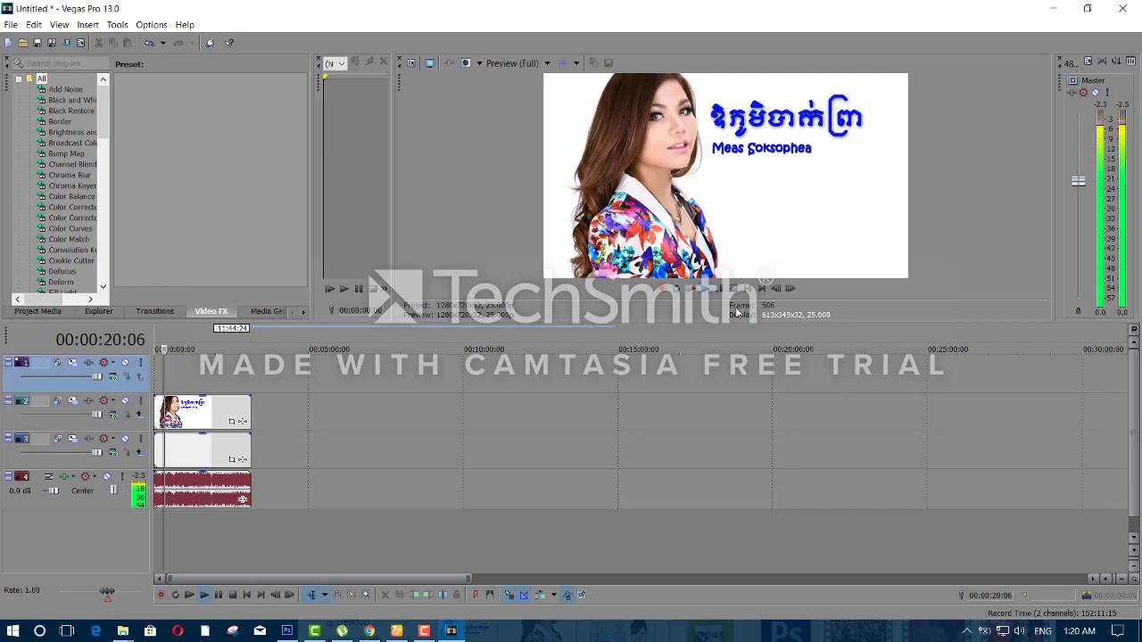
key("space")
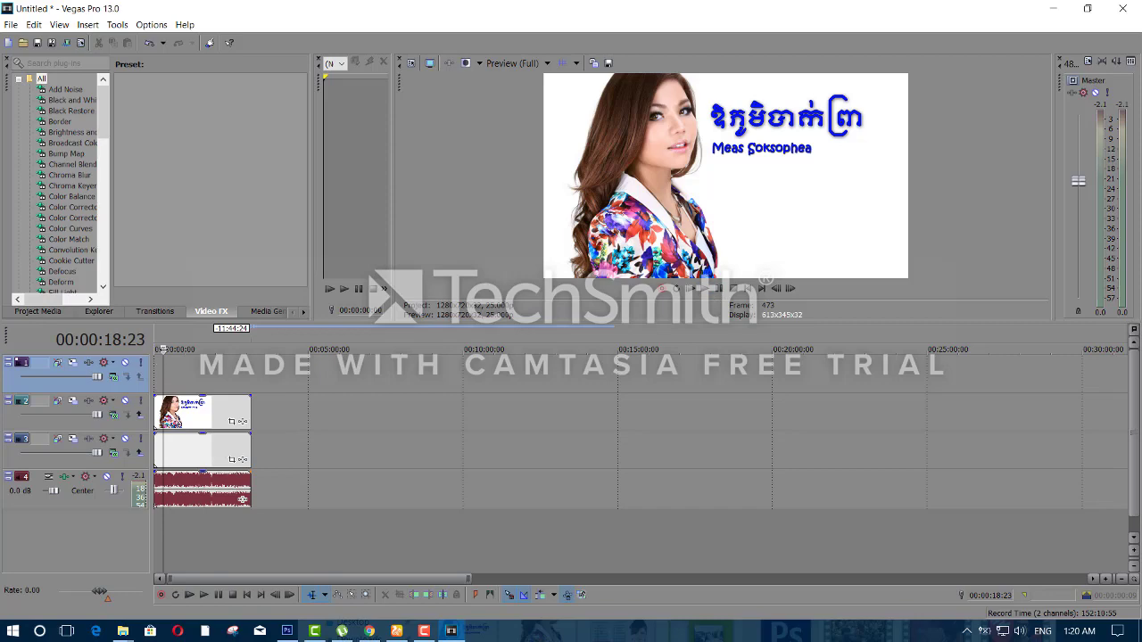
left_click_drag(164, 349, 162, 350)
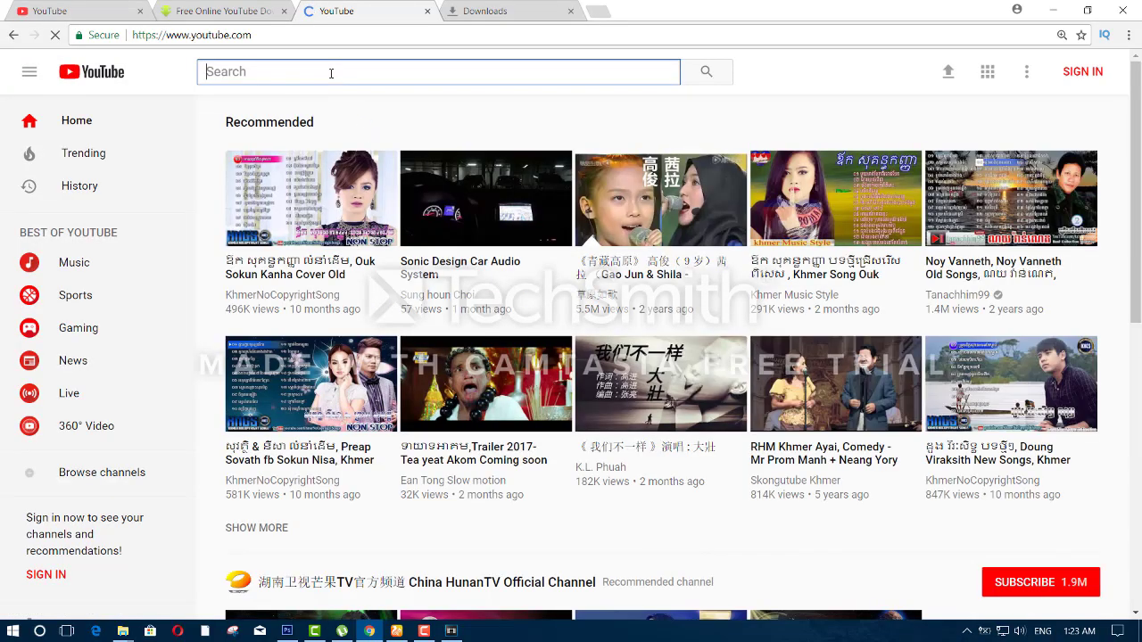
Step: Search YouTube for 'flower green screen' using the suggested query
type("gr")
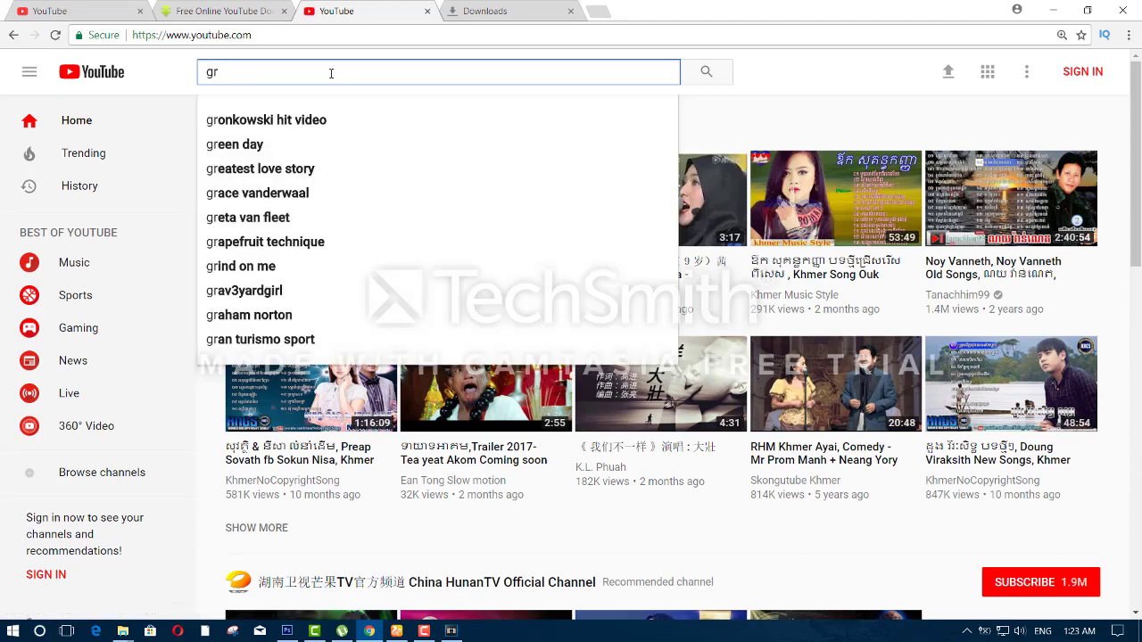
key("BackSpace")
key("BackSpace")
type("flowe")
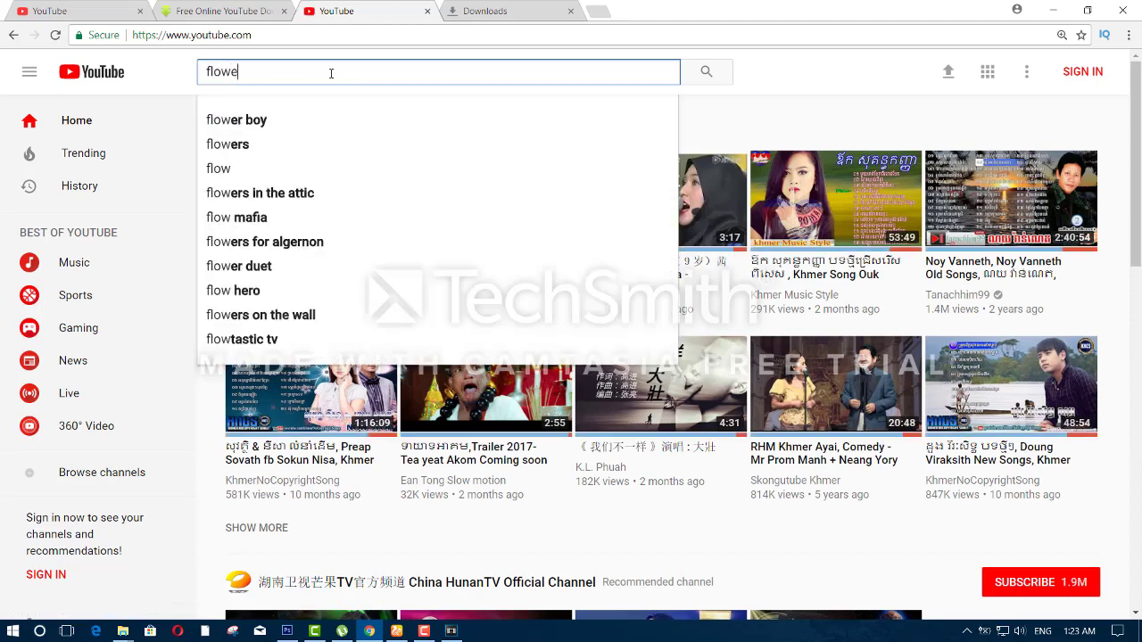
type("r gre")
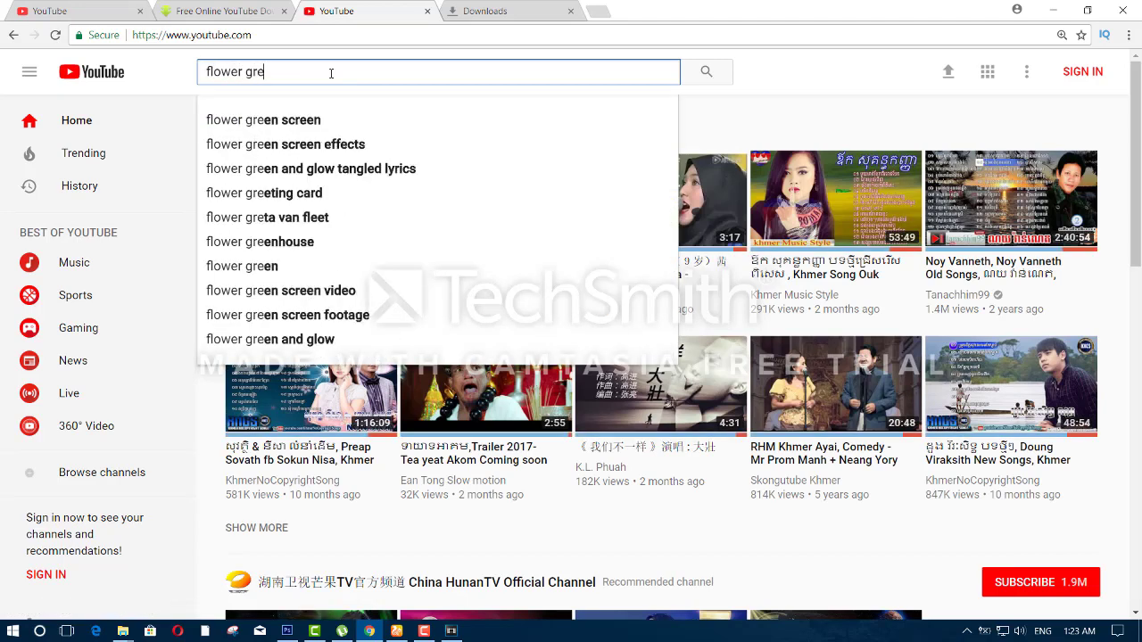
type("e")
key("Down")
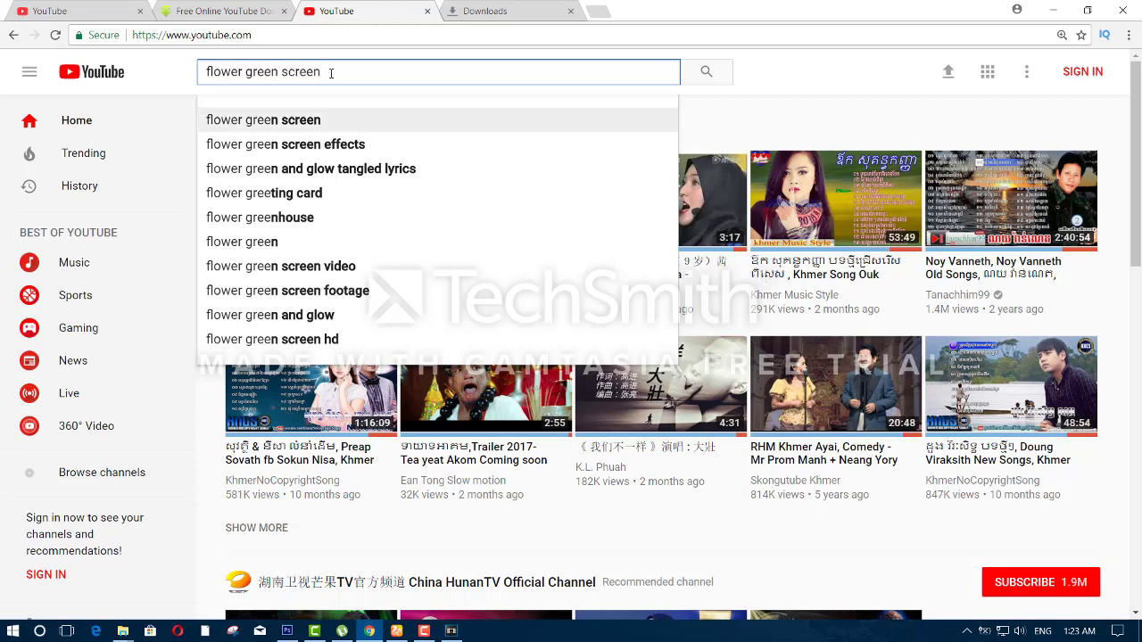
left_click(282, 120)
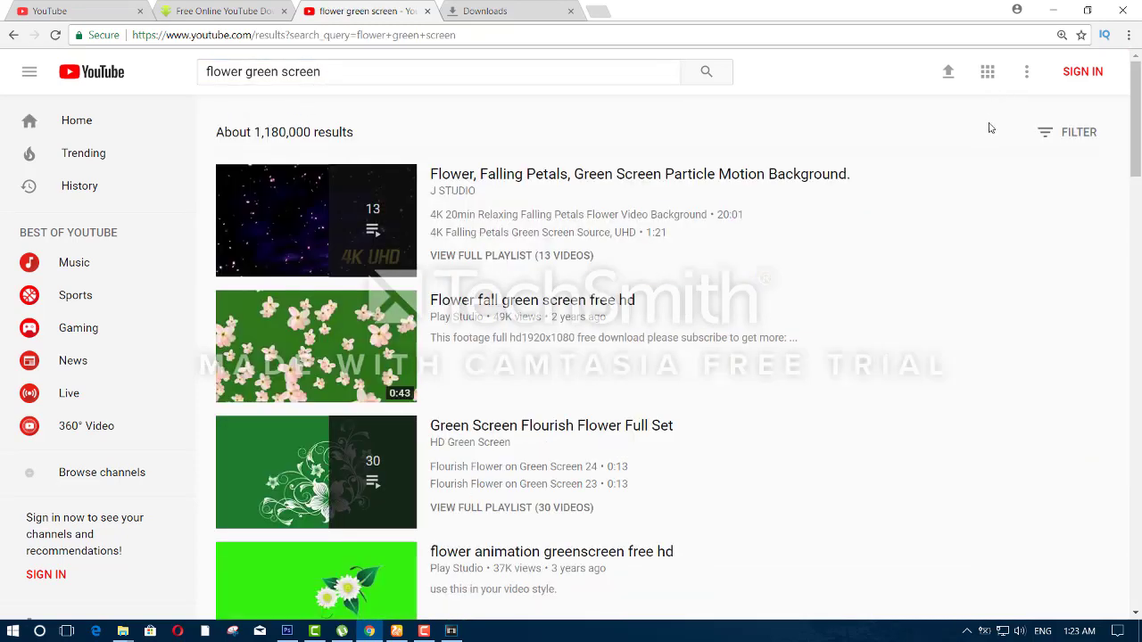
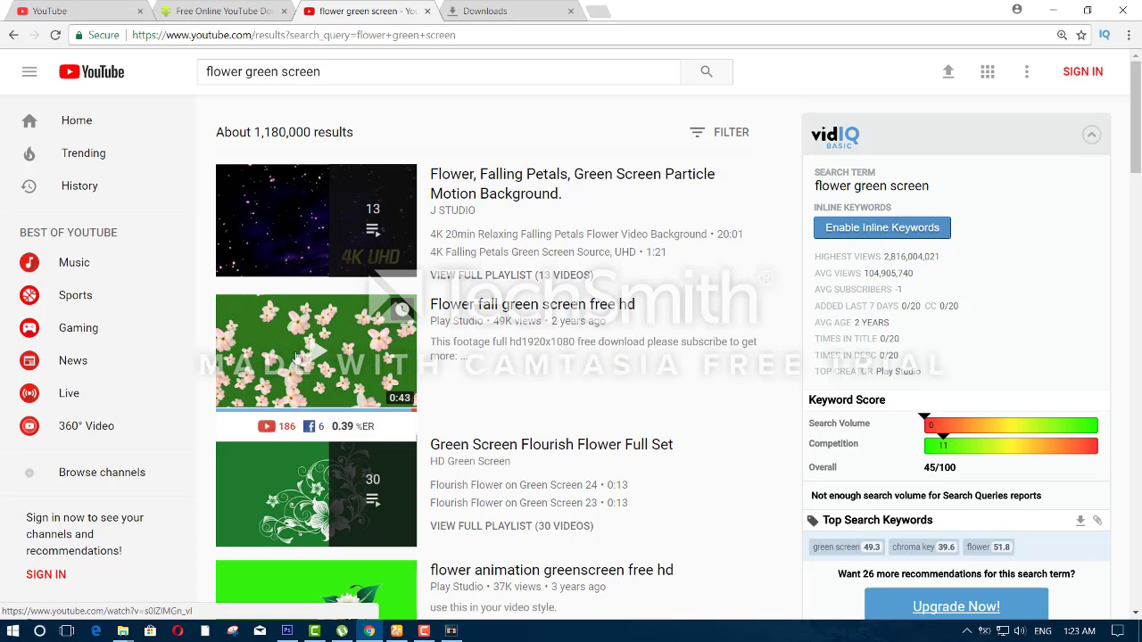
Step: Copy the link of the Flower fall green screen free hd video and go to the savefrom.net downloader
right_click(297, 355)
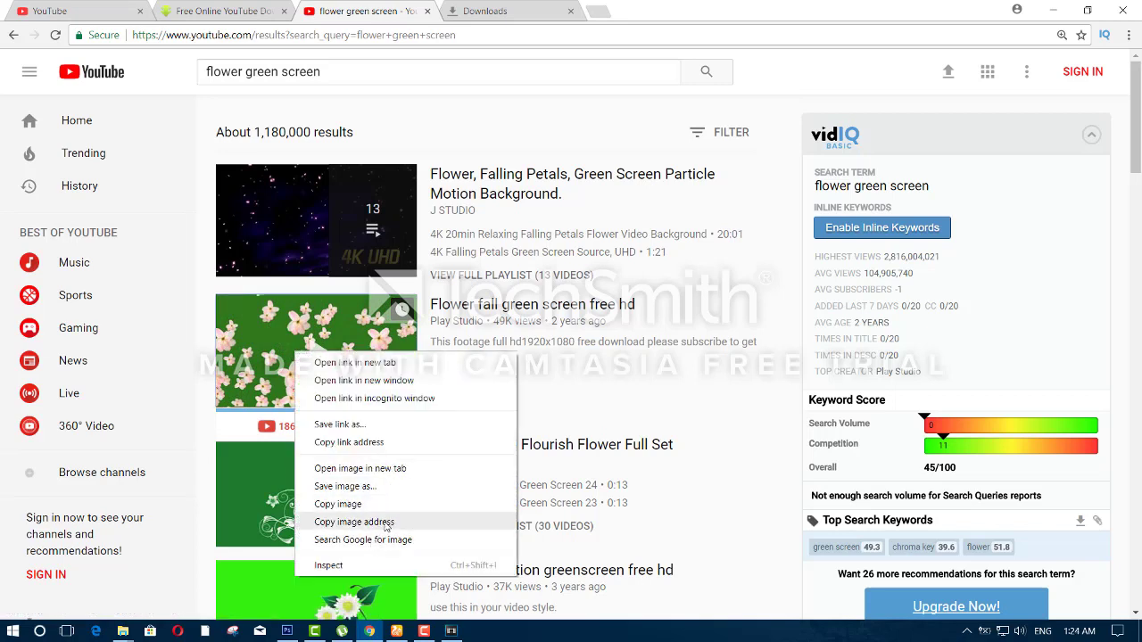
left_click(352, 442)
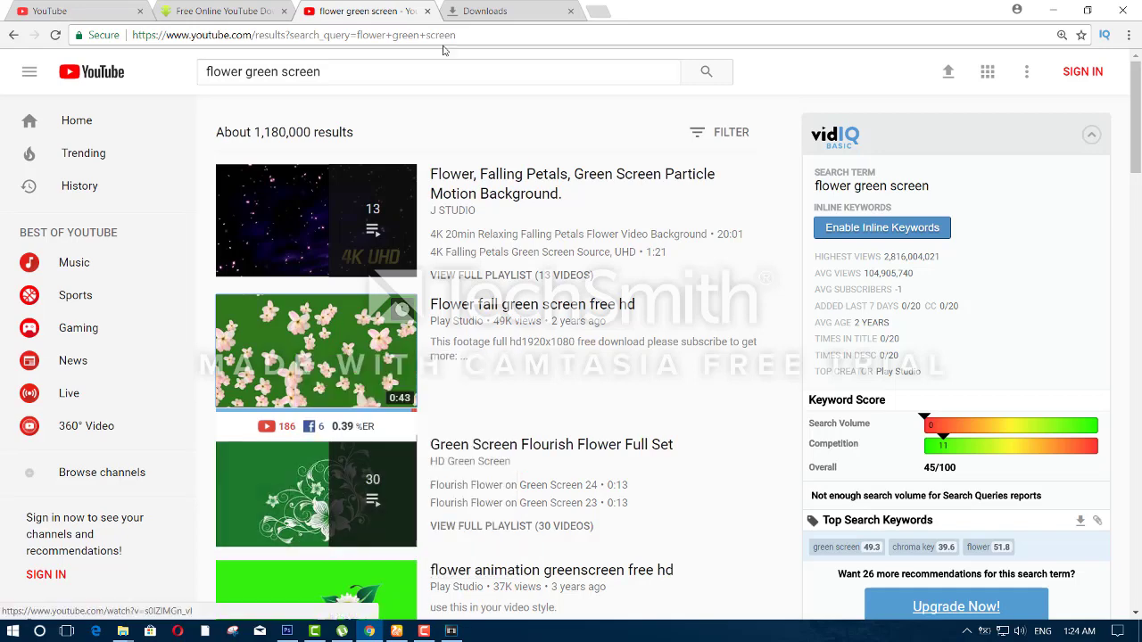
left_click(234, 12)
Step: Paste the flower video link into savefrom.net, download it as MP4 720, and return to Vegas Pro
right_click(359, 213)
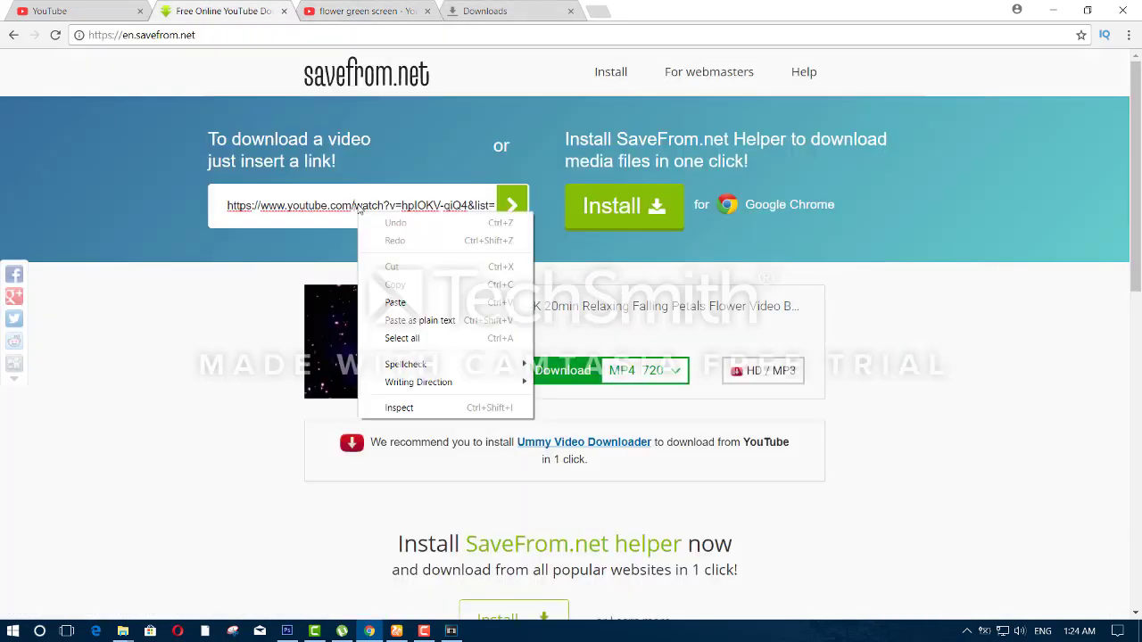
left_click(357, 205)
key("ctrl+a")
right_click(356, 203)
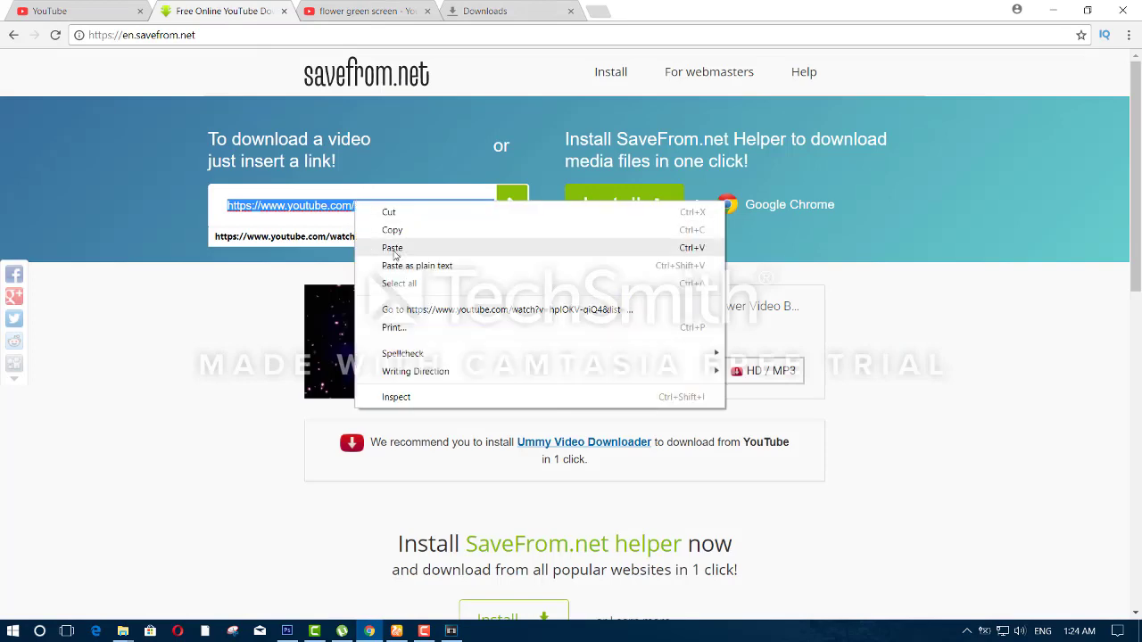
left_click(406, 245)
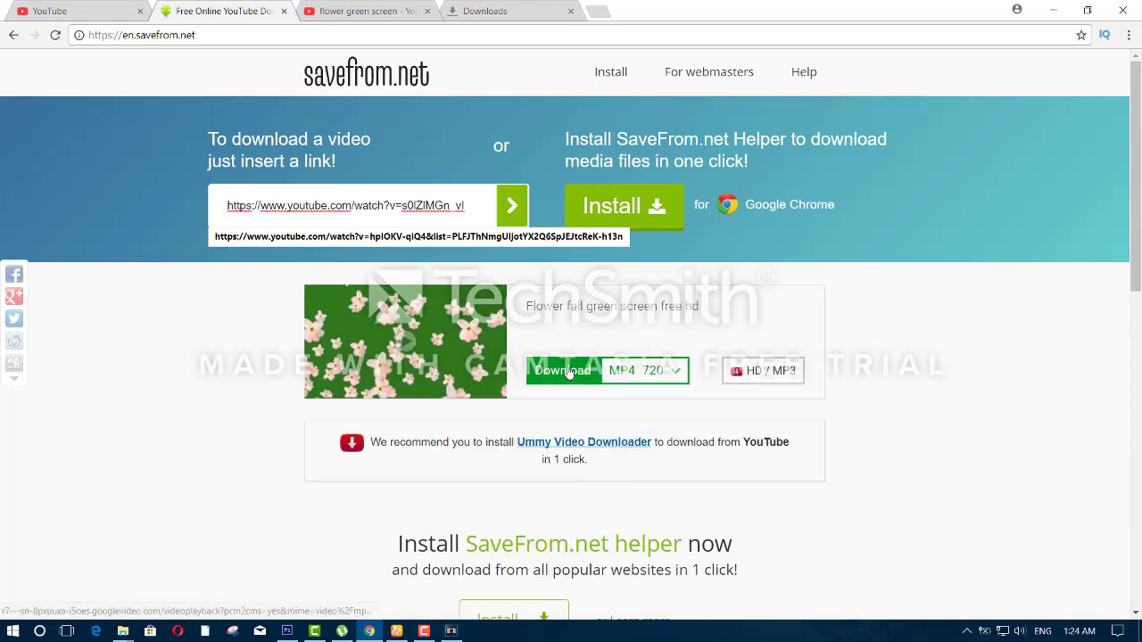
left_click(569, 373)
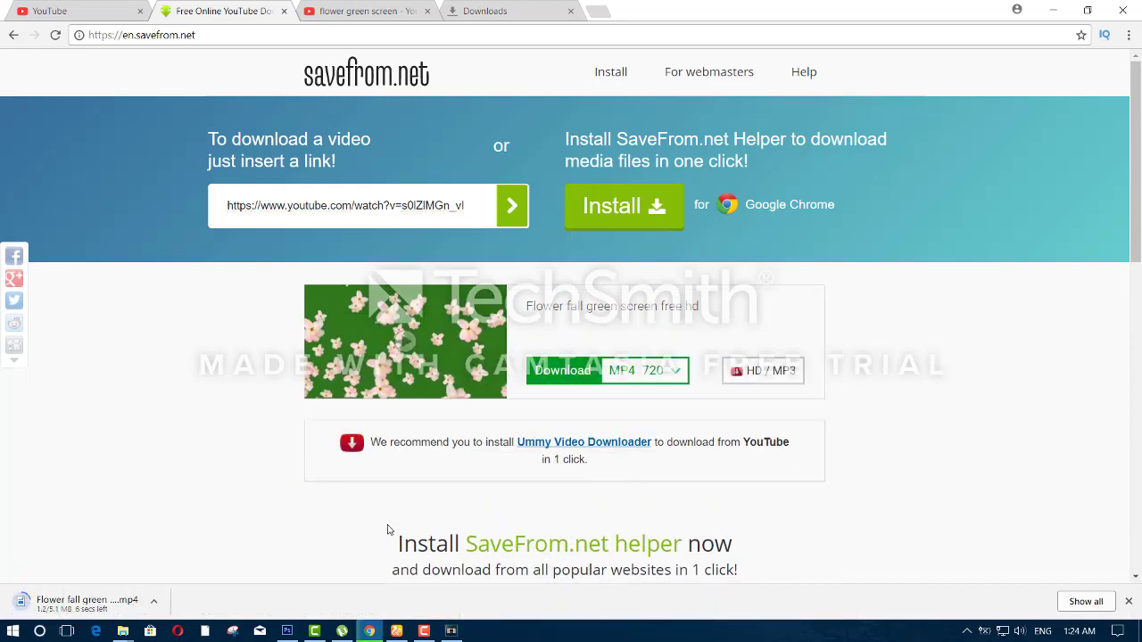
left_click(452, 631)
Step: Extend the sparkle layer on track 1 by pasting a copy after it, then preview
left_click(197, 374)
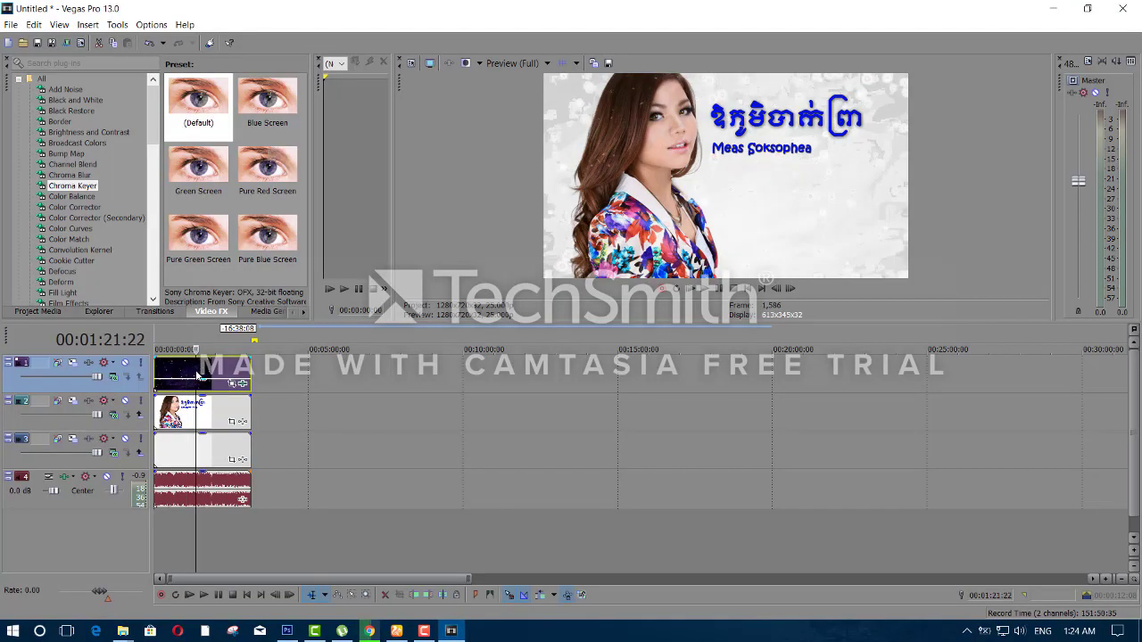
key("Delete")
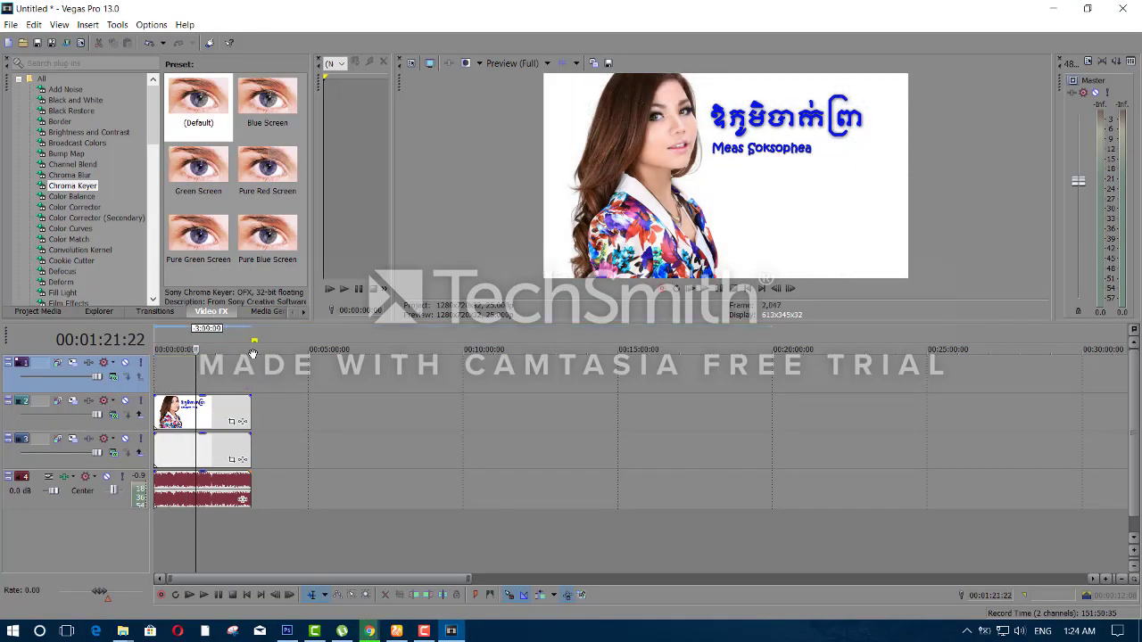
key("ctrl+z")
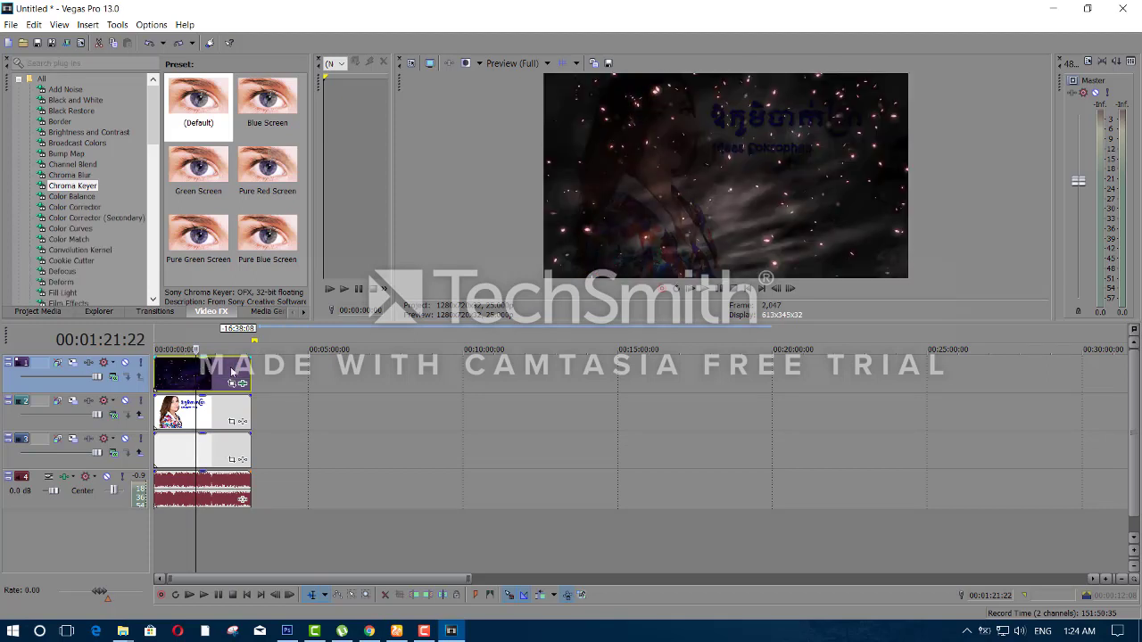
key("ctrl+v")
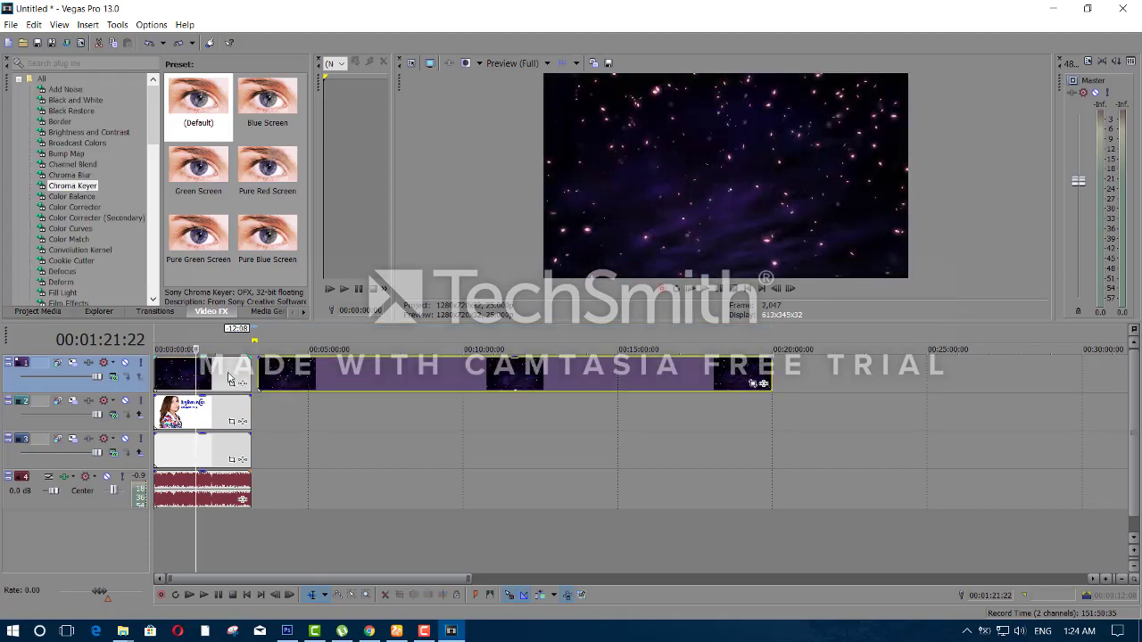
left_click(176, 376)
key("space")
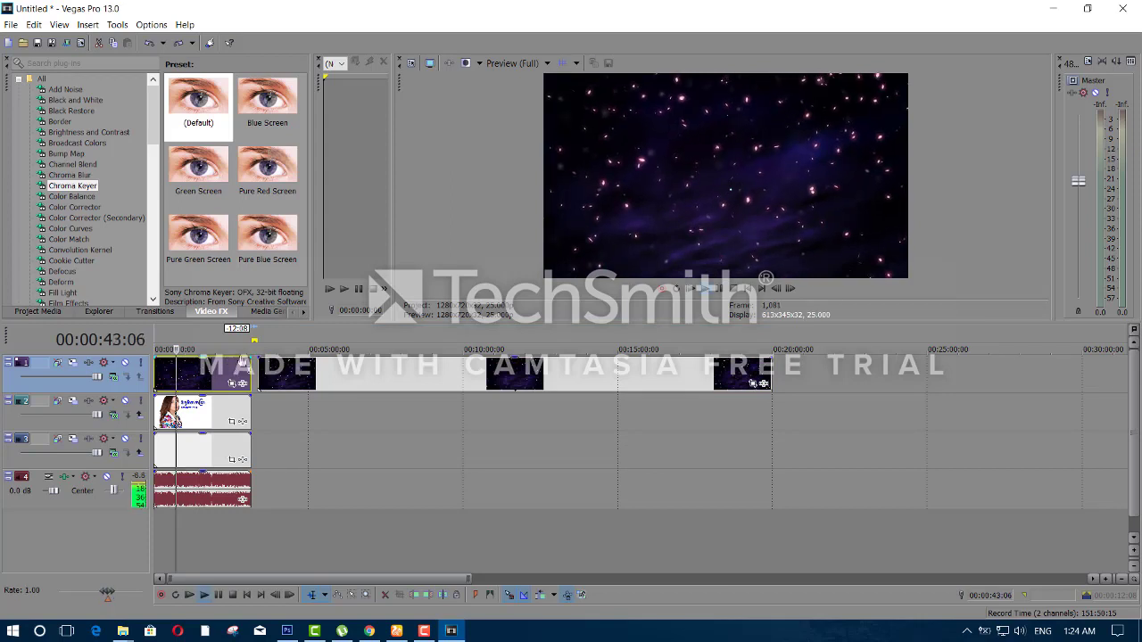
key("space")
Step: Apply Chroma Keyer to the first sparkle clip, keying the dark colour 13, 0.45, 0.12
left_click_drag(197, 83, 208, 109)
left_click_drag(184, 378, 185, 379)
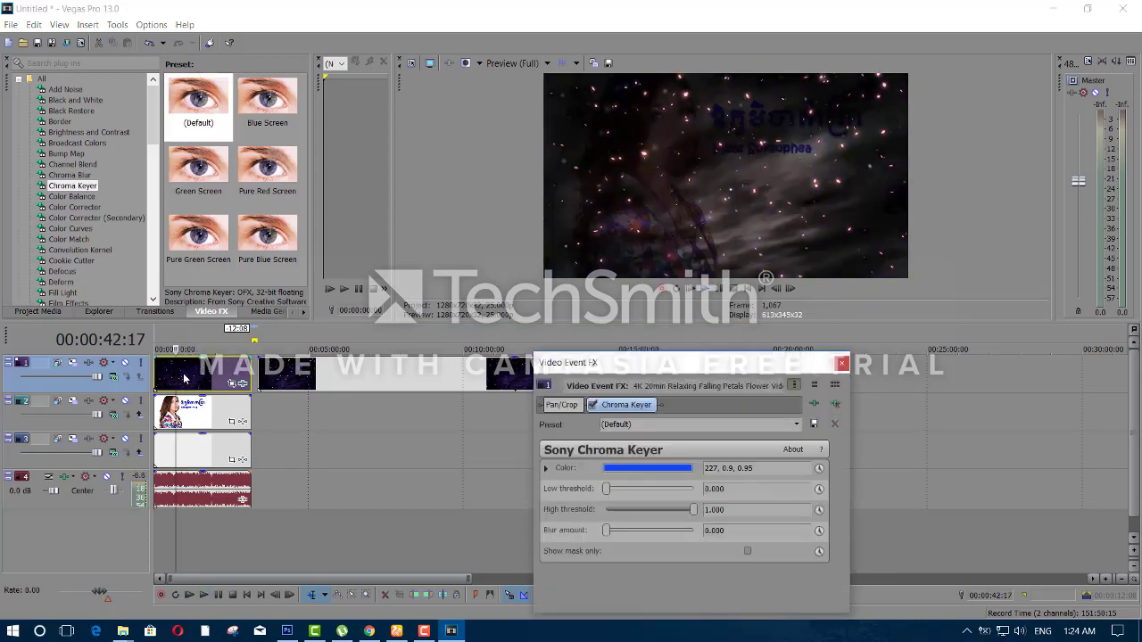
left_click(652, 467)
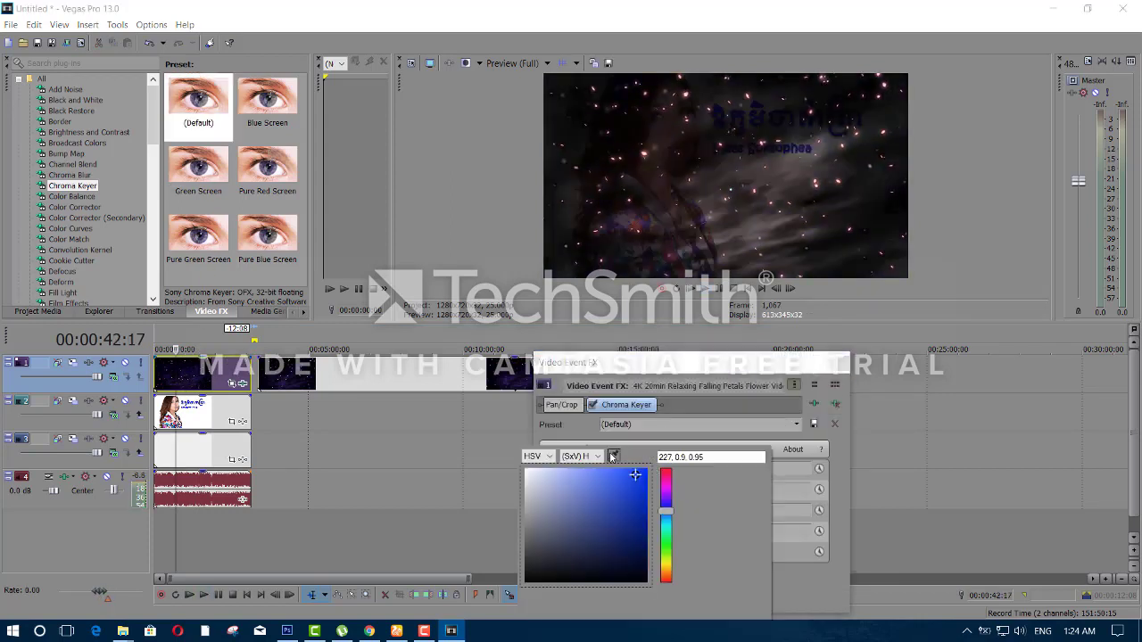
left_click(653, 179)
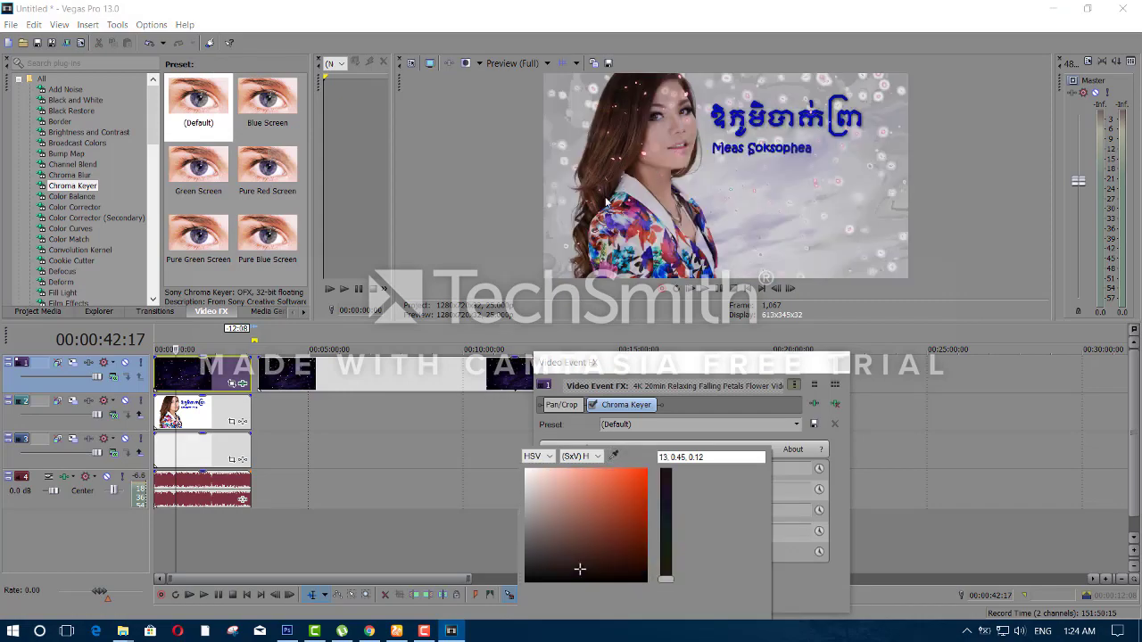
key("alt+Tab")
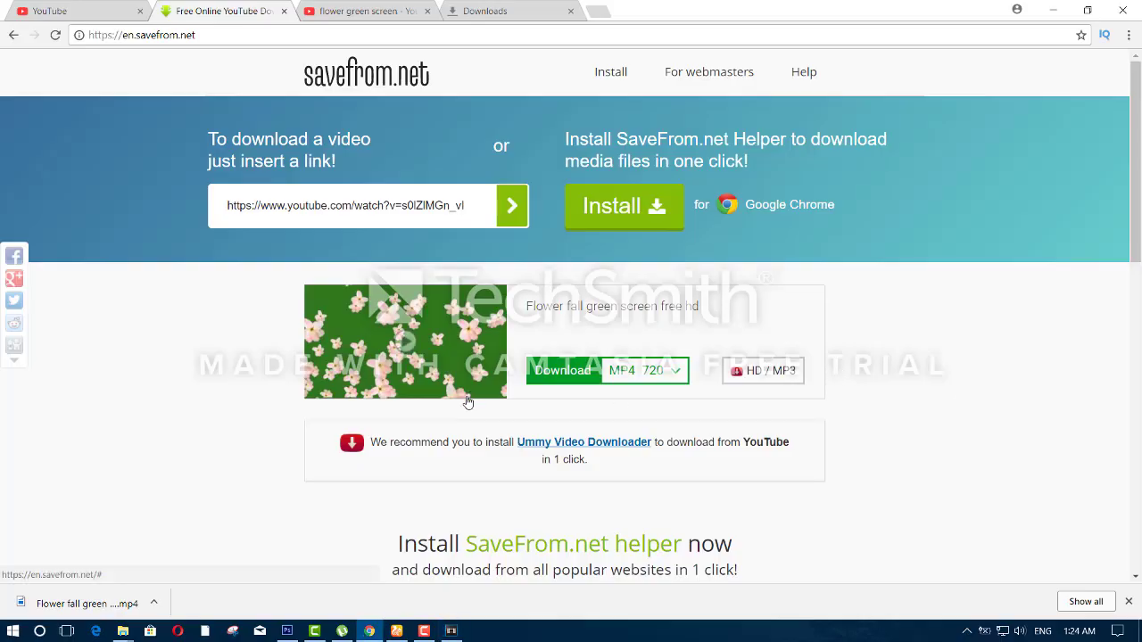
left_click(451, 631)
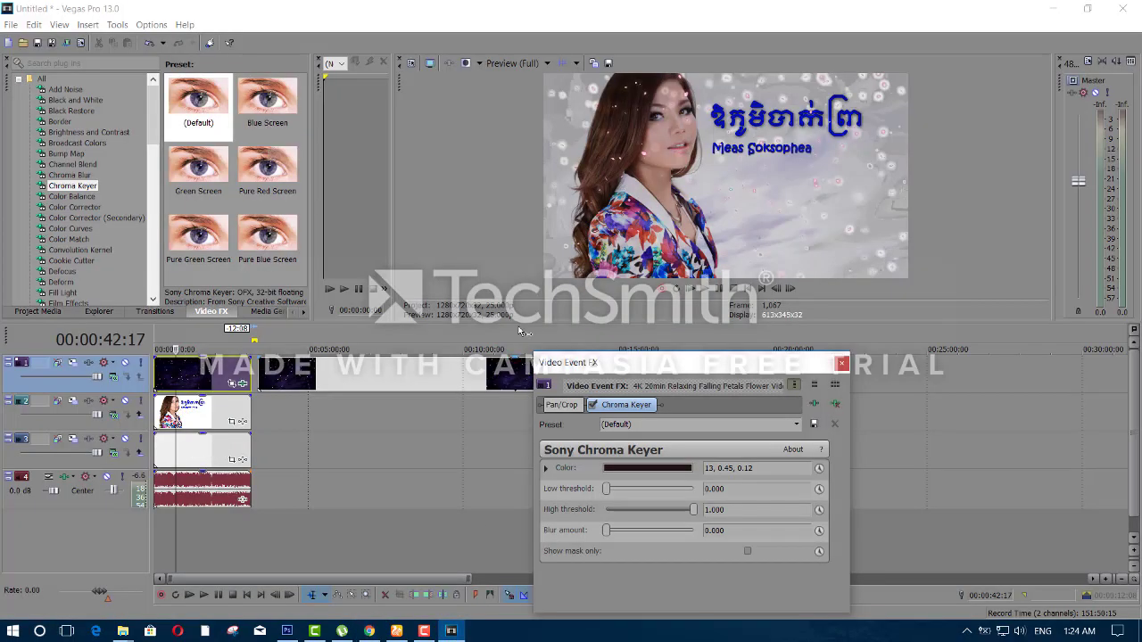
left_click(186, 382)
key("space")
Step: Try lowering the sparkle overlay's opacity to 36%, then move and delete the sparkle event from track 1
left_click(841, 363)
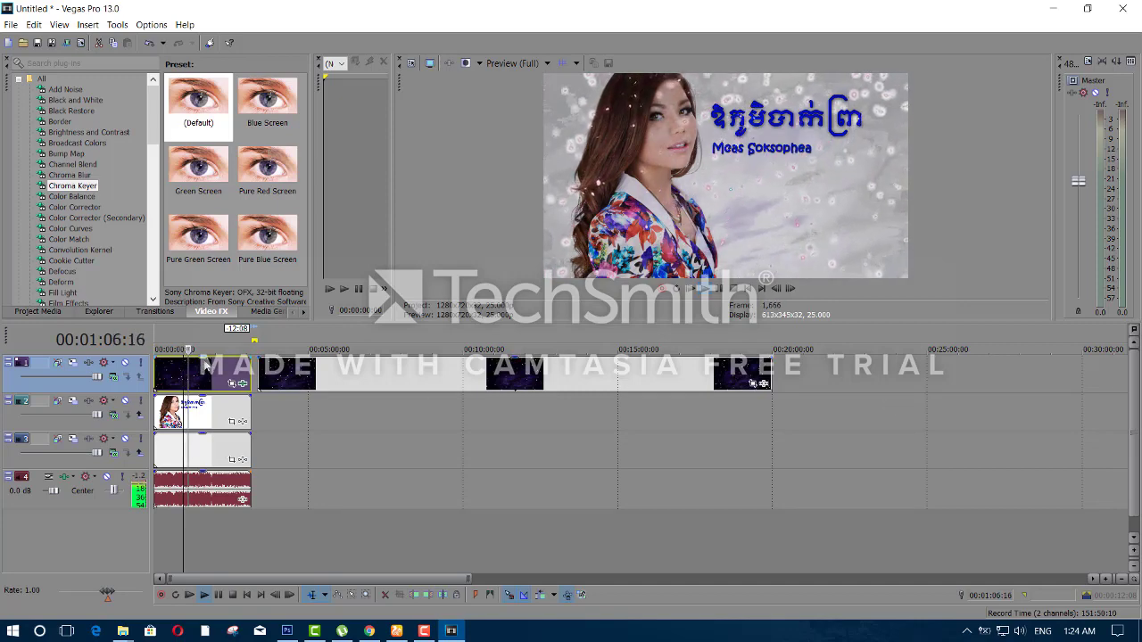
mouse_move(204, 366)
left_mouse_down()
mouse_move(203, 386)
mouse_move(211, 380)
left_mouse_up()
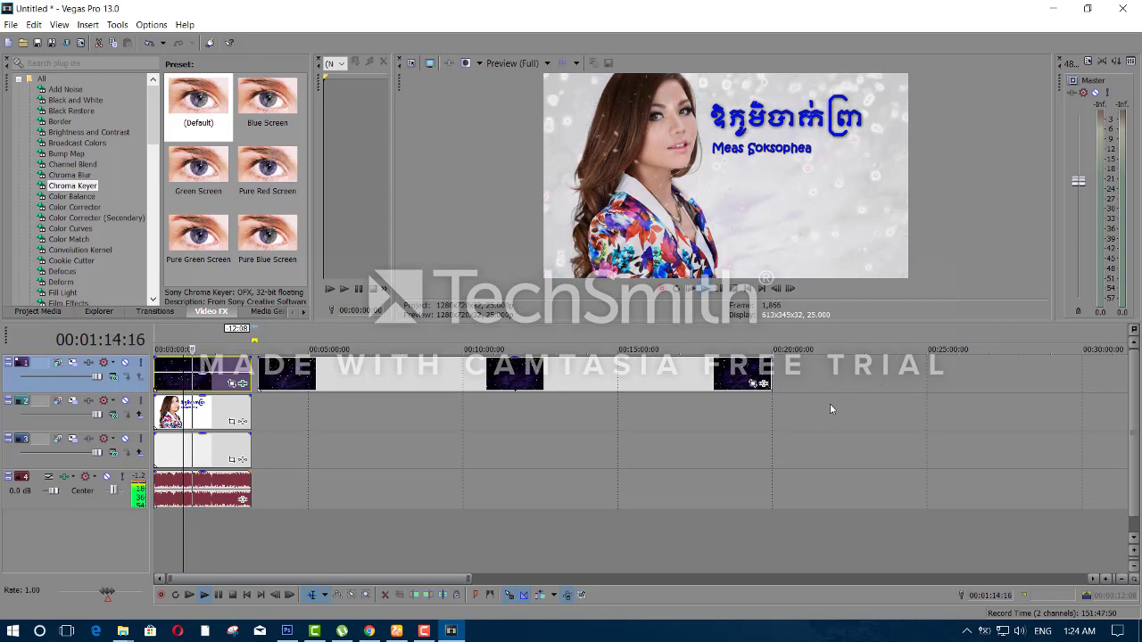
key("space")
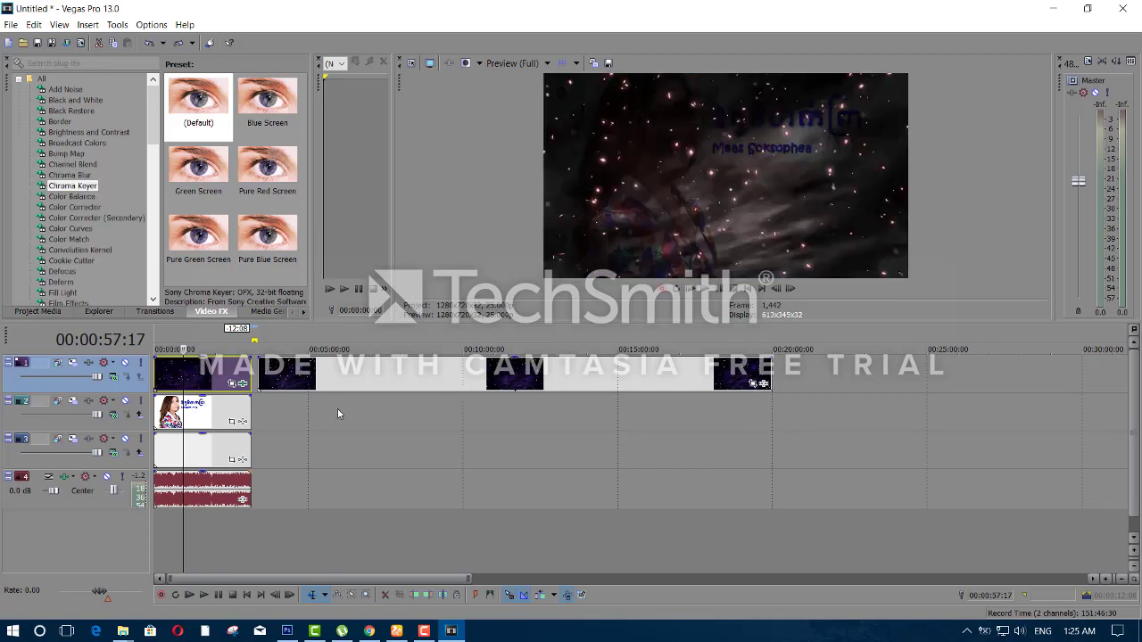
key("ctrl+z")
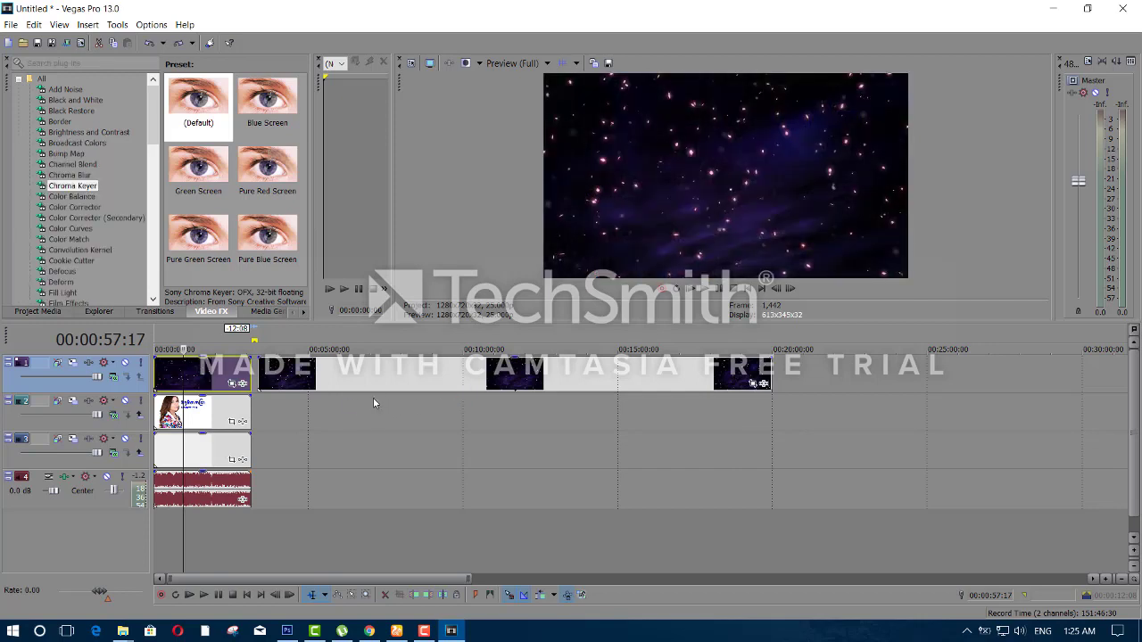
left_click(236, 410, "ctrl")
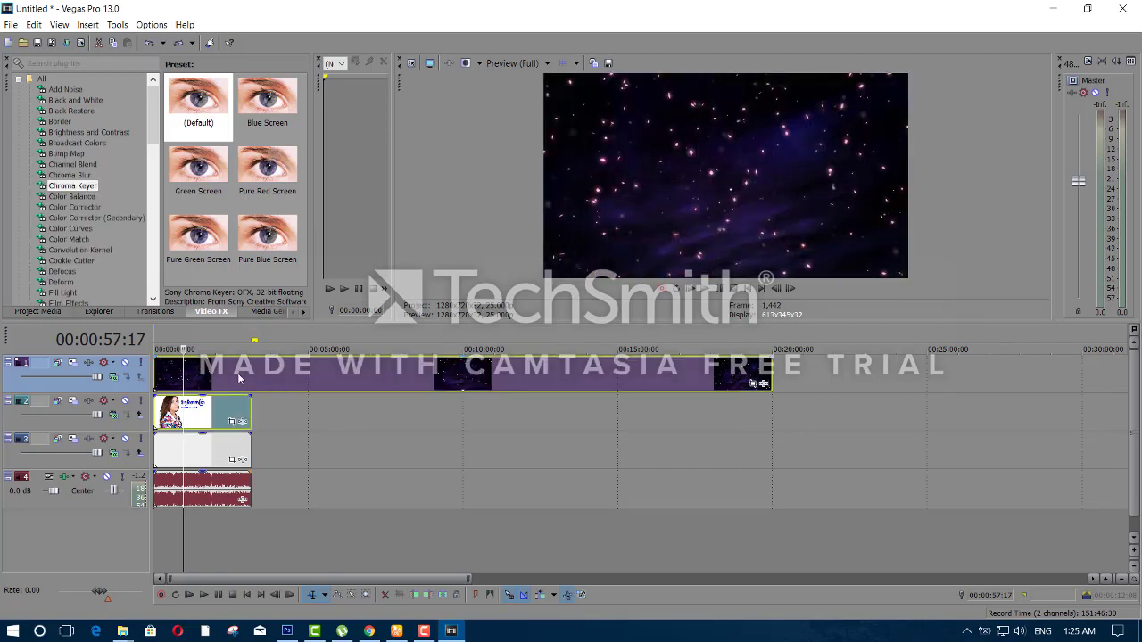
left_click_drag(253, 379, 652, 395)
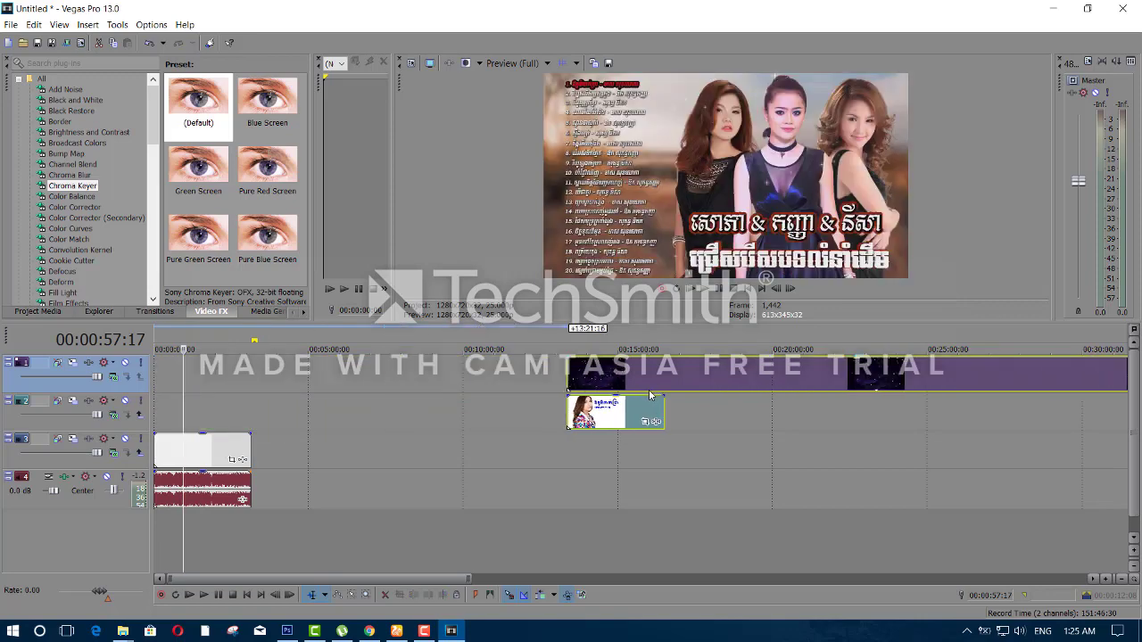
key("ctrl+z")
left_click(314, 375)
left_click_drag(282, 375, 592, 377)
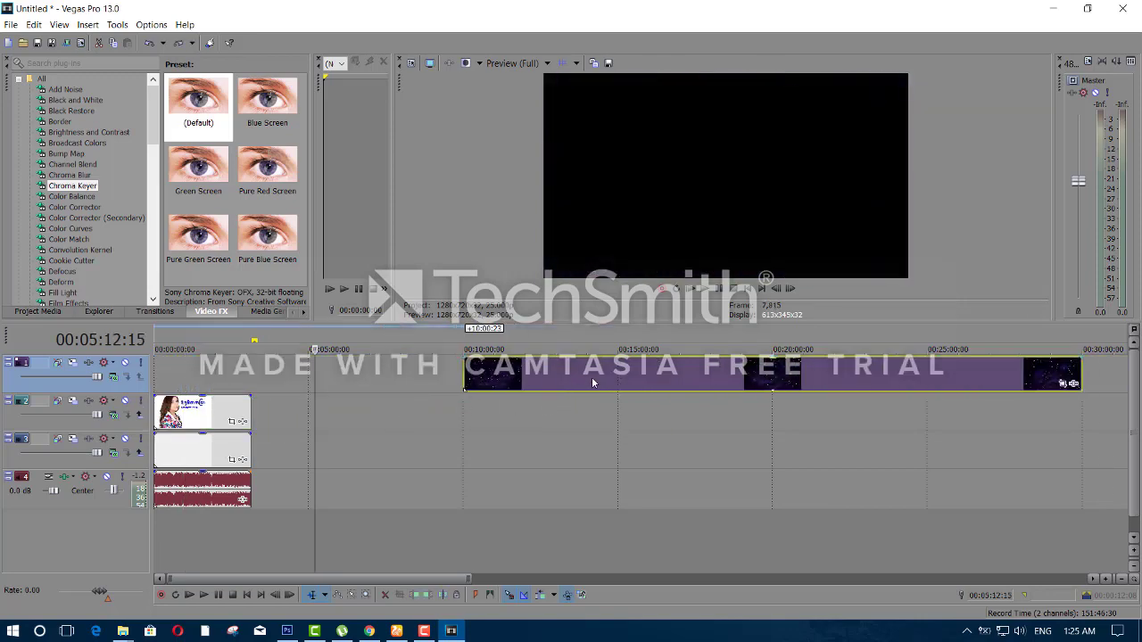
key("Delete")
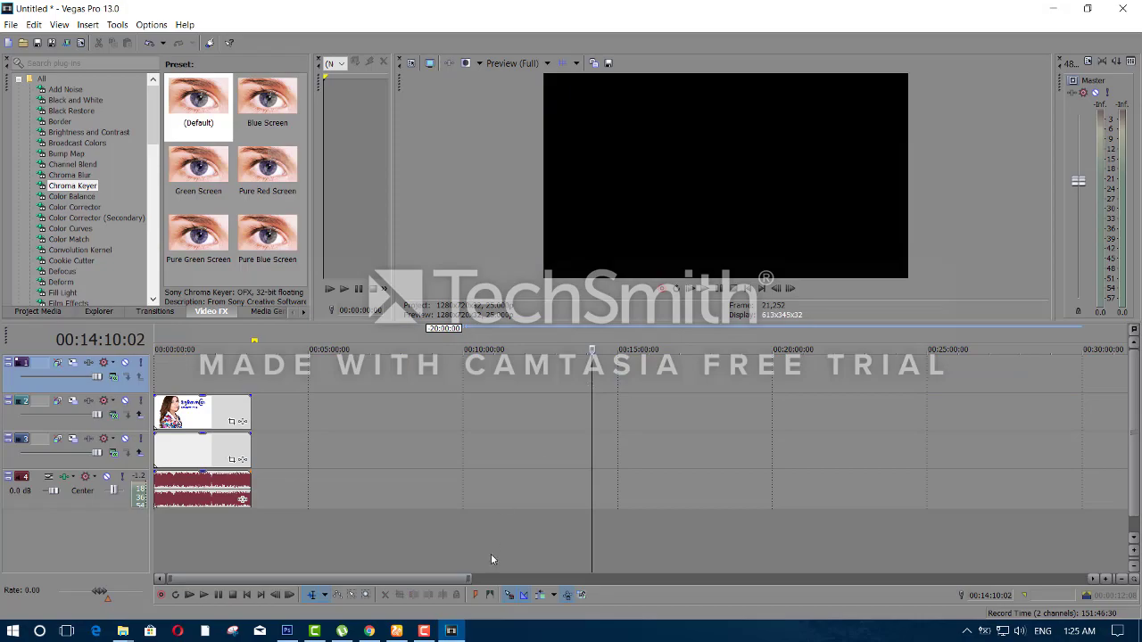
Step: Show the downloaded Flower fall green screen free hd (1) clip in its folder and drag it toward Vegas Pro
left_click(462, 630)
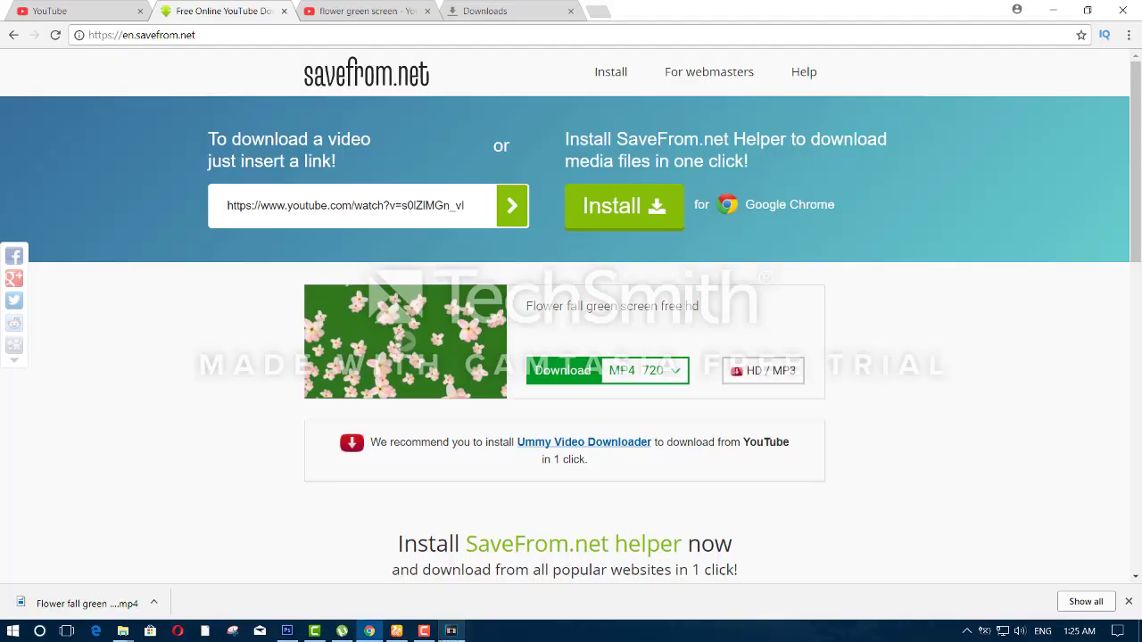
left_click(1095, 612)
left_click(433, 195)
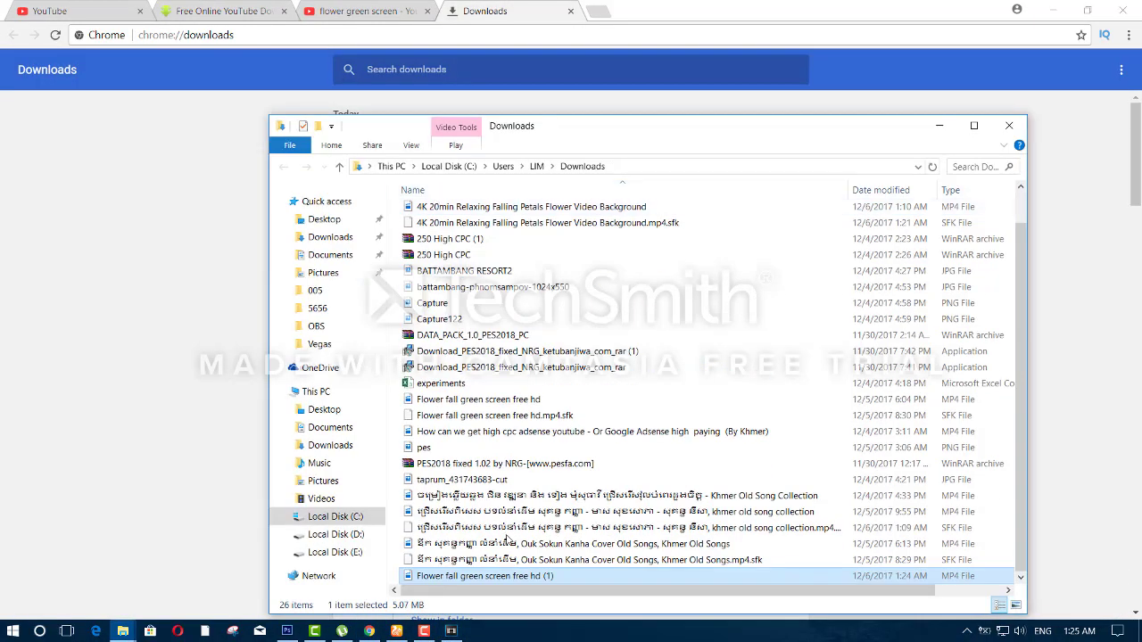
left_click_drag(486, 579, 505, 393)
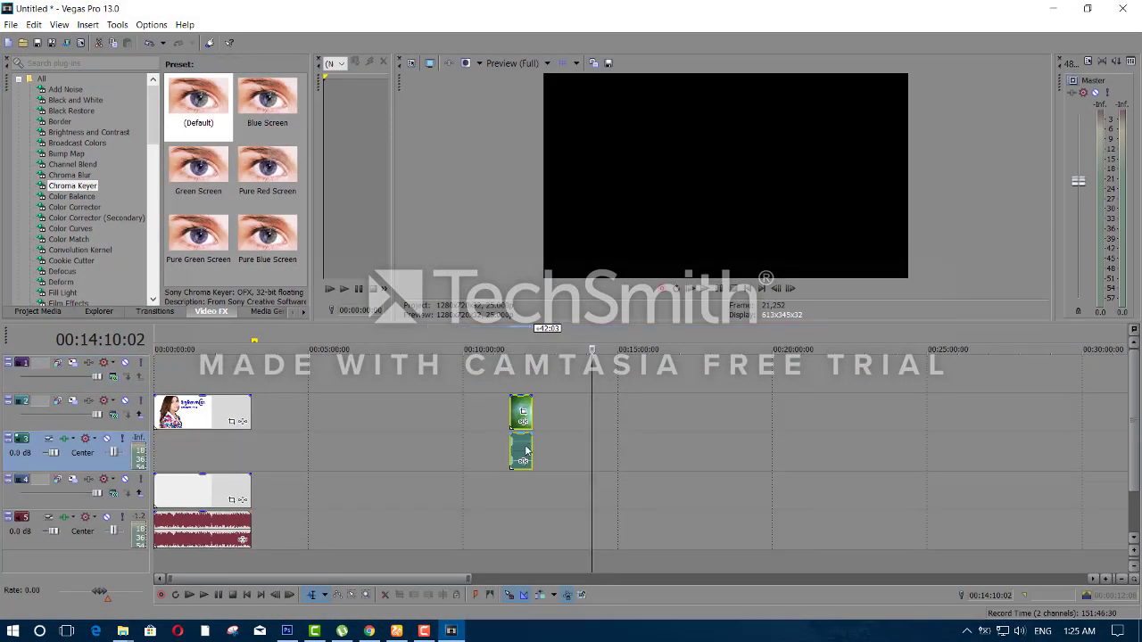
Step: Drop the flower green-screen video onto the timeline near 23:00
left_click_drag(516, 416, 524, 458)
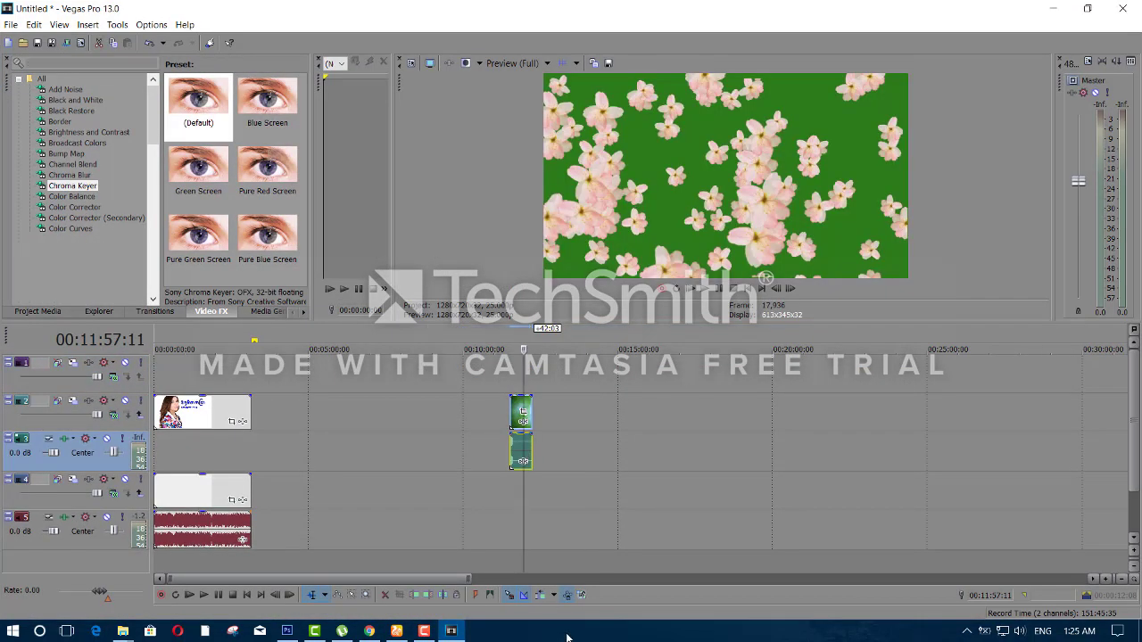
key("ctrl+z")
left_click(452, 632)
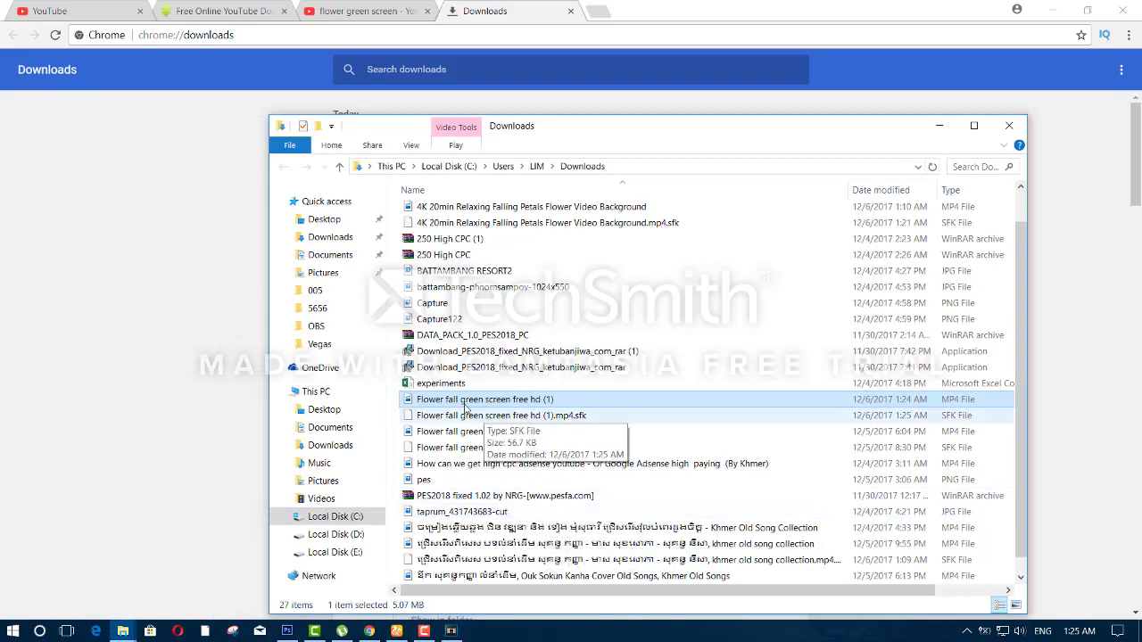
mouse_move(487, 399)
left_mouse_down()
mouse_move(453, 633)
mouse_move(657, 528)
left_mouse_up()
left_click_drag(848, 489, 866, 491)
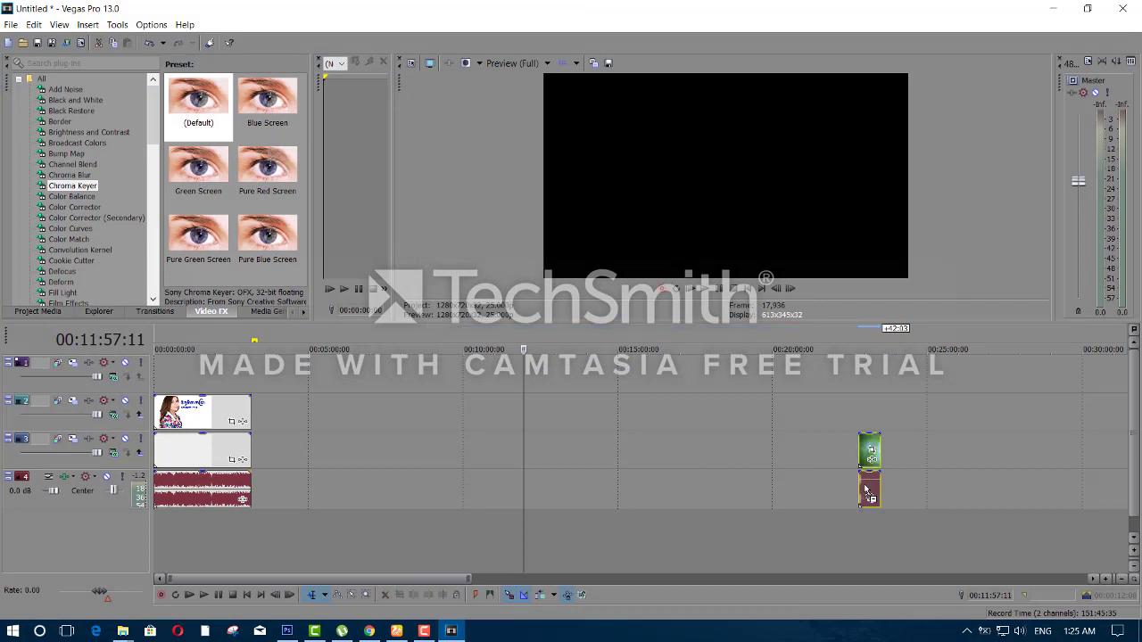
Step: Remove the flower clip from its group, delete its audio event, and preview the video event
right_click(870, 486)
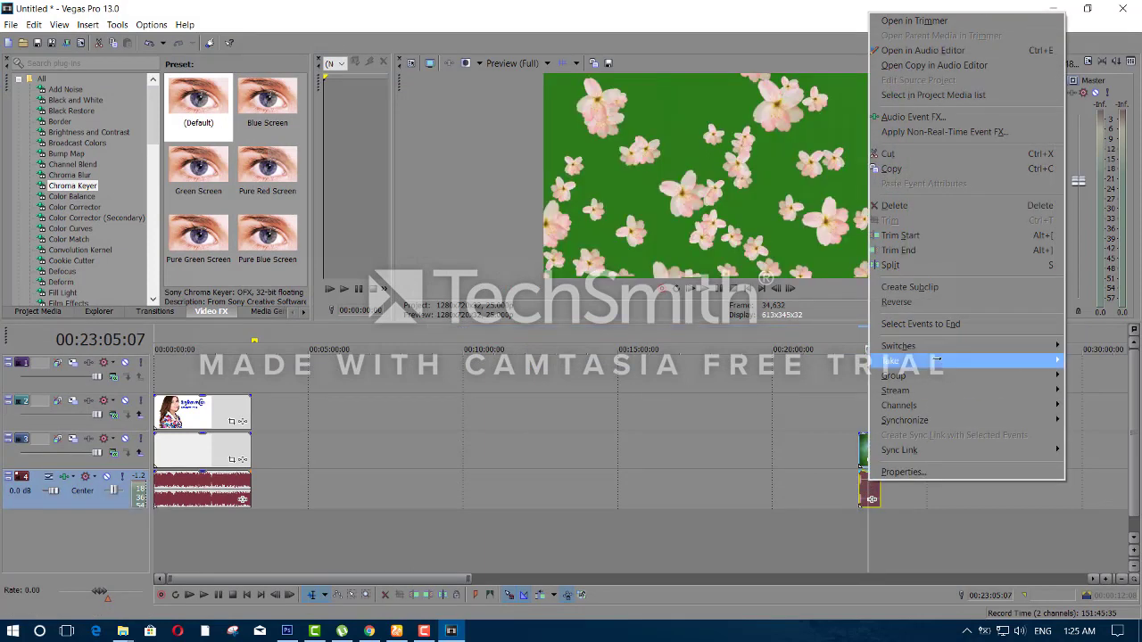
mouse_move(937, 375)
left_click(819, 398)
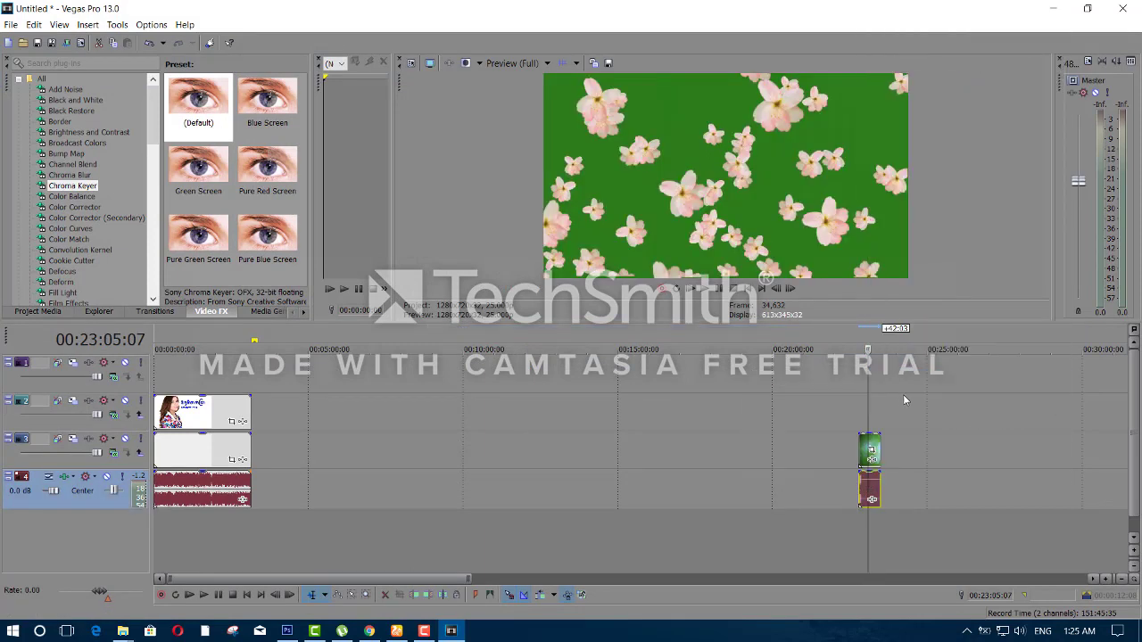
left_click(874, 490)
key("Delete")
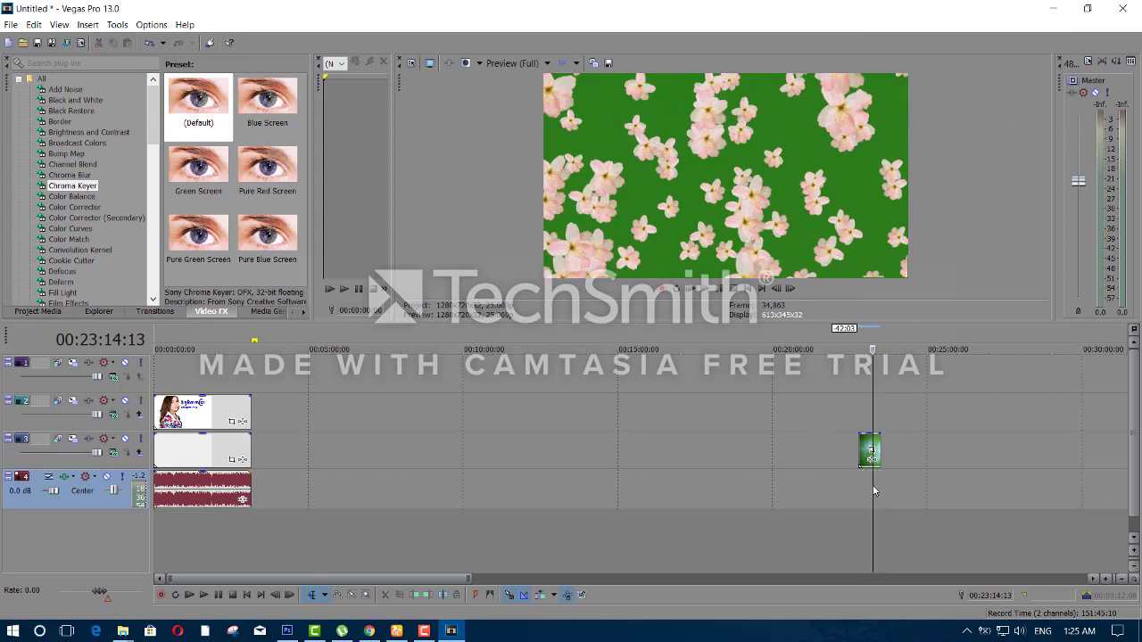
left_click(868, 451)
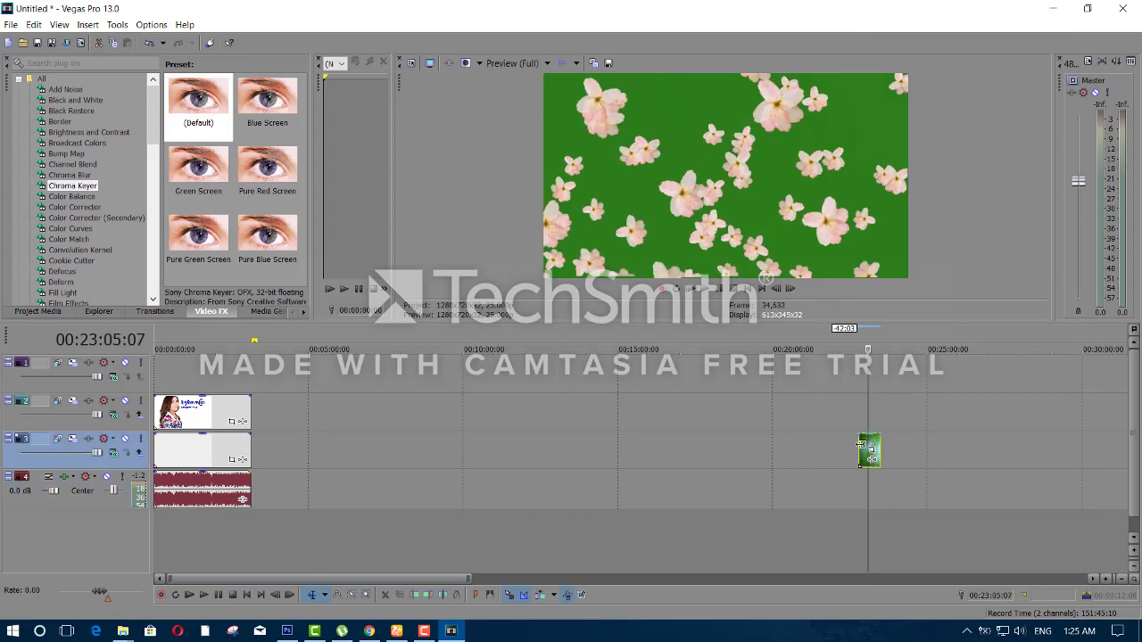
left_click(859, 446)
key("space")
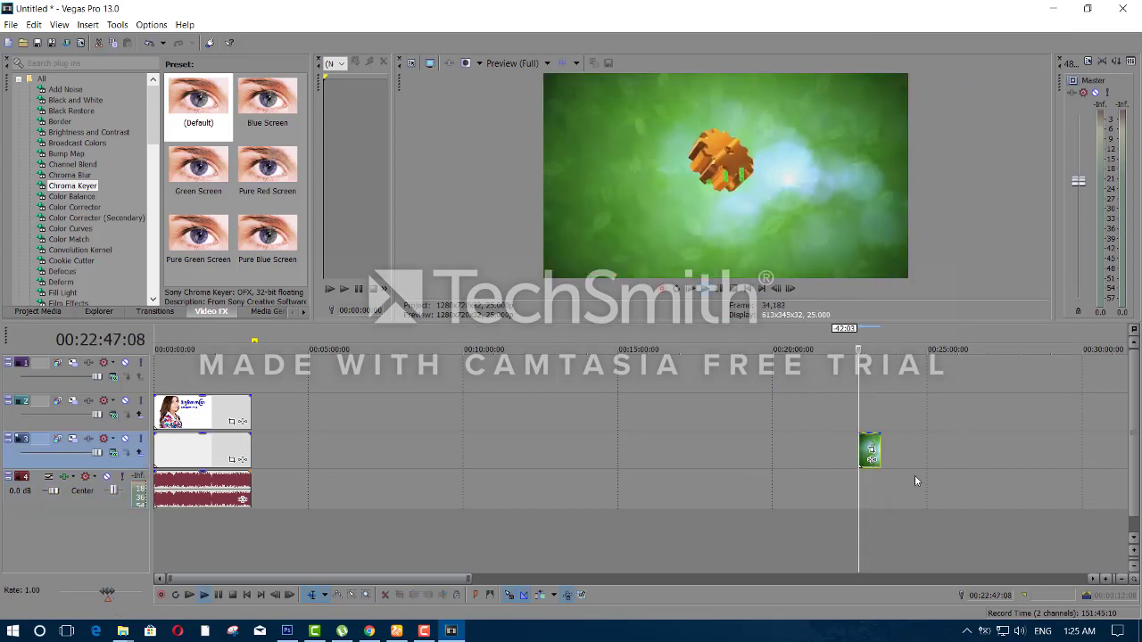
Step: Zoom into the flower clip and locate where the HD GREEN SCREEN intro ends
scroll(939, 508, "up", 3)
scroll(883, 547, "up", 5)
scroll(882, 546, "up", 2)
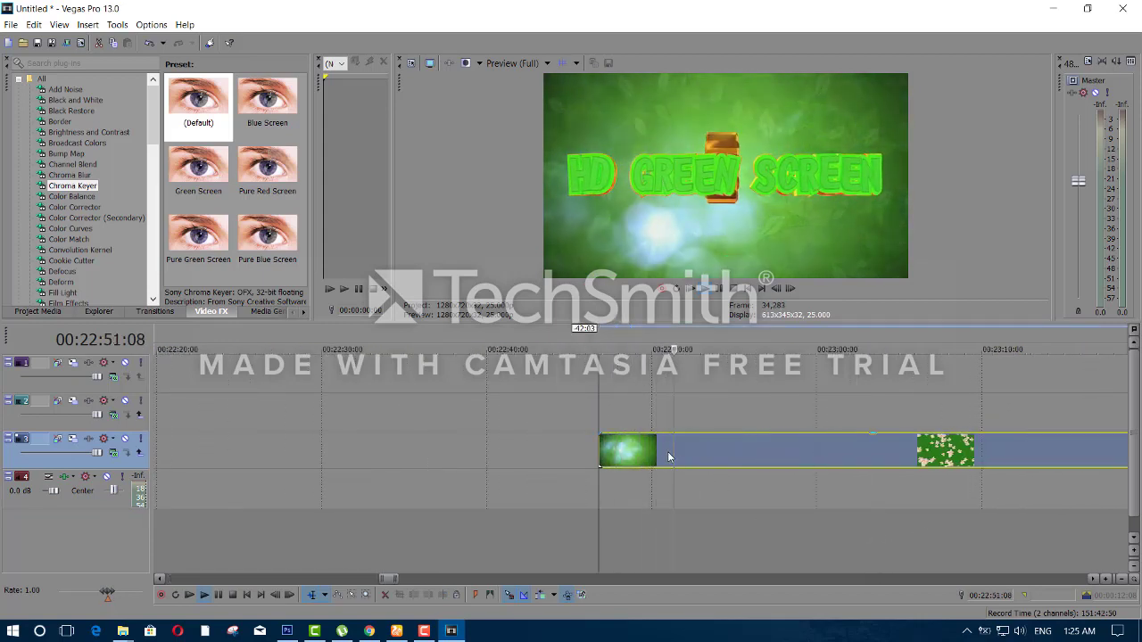
key("space")
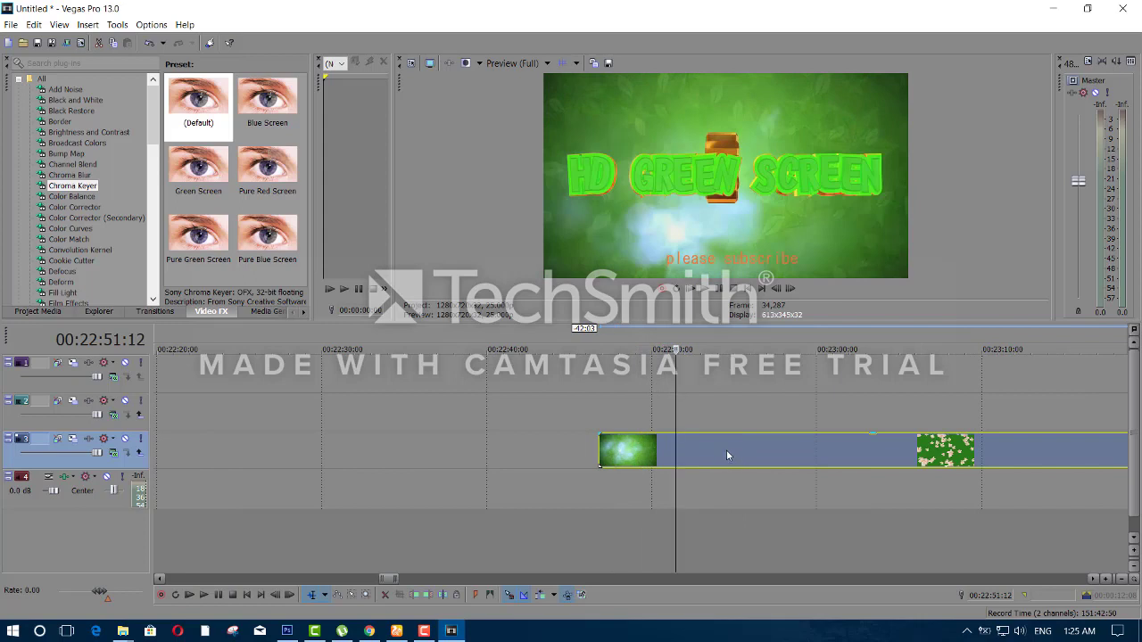
left_click(727, 449)
left_click(716, 456)
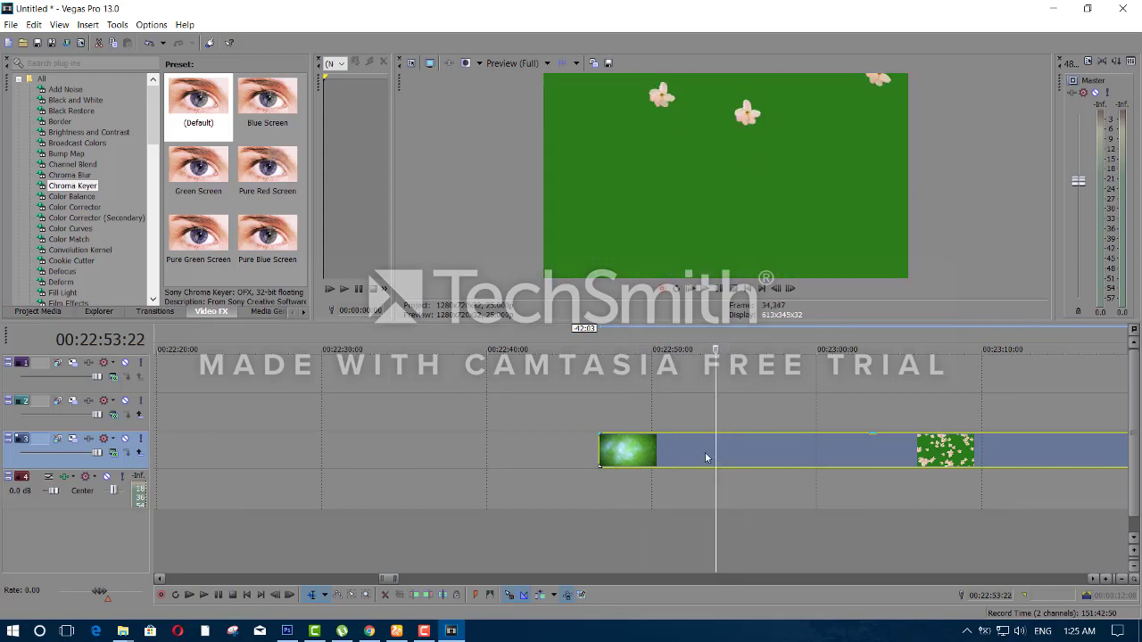
left_click(705, 453)
left_click(692, 461)
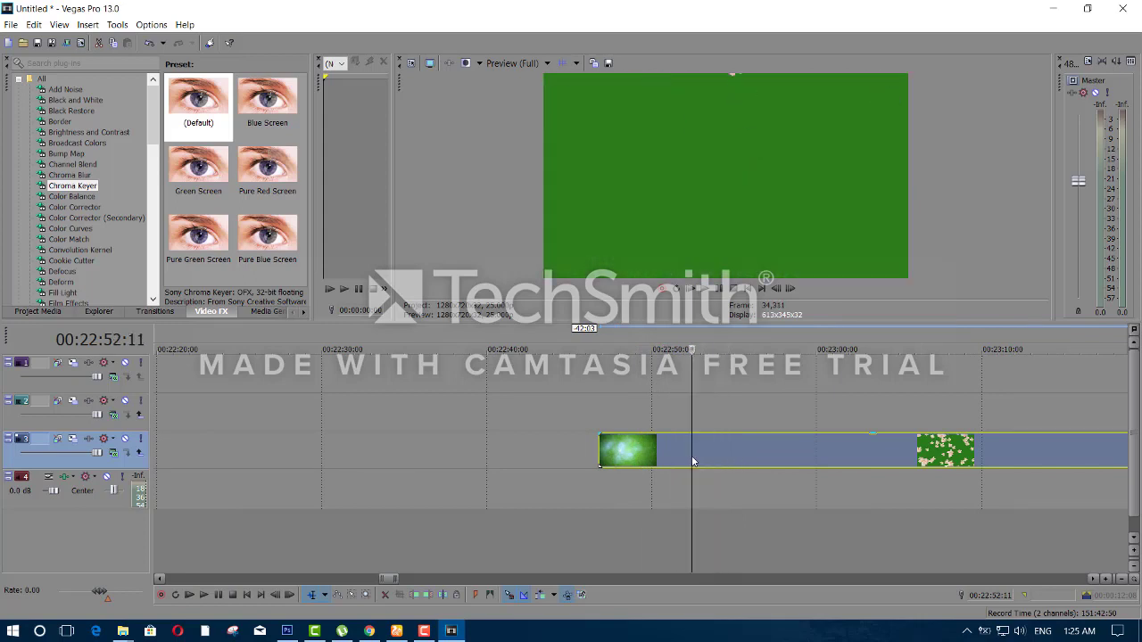
left_click(684, 462)
left_click(692, 461)
Step: Cut at the intro's end and delete the HD GREEN SCREEN intro part
key("space")
key("space")
key("shift+Left")
key("shift+Left")
key("shift+Left")
key("shift+Left")
key("shift+Left")
key("shift+Left")
key("shift+Left")
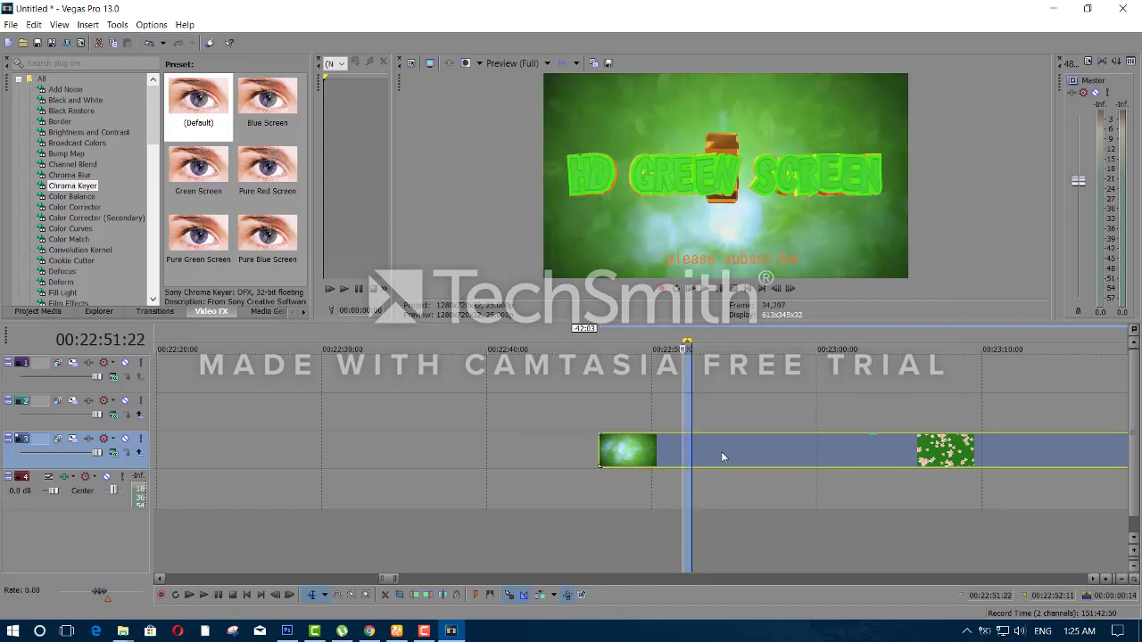
key("Delete")
left_click(645, 444)
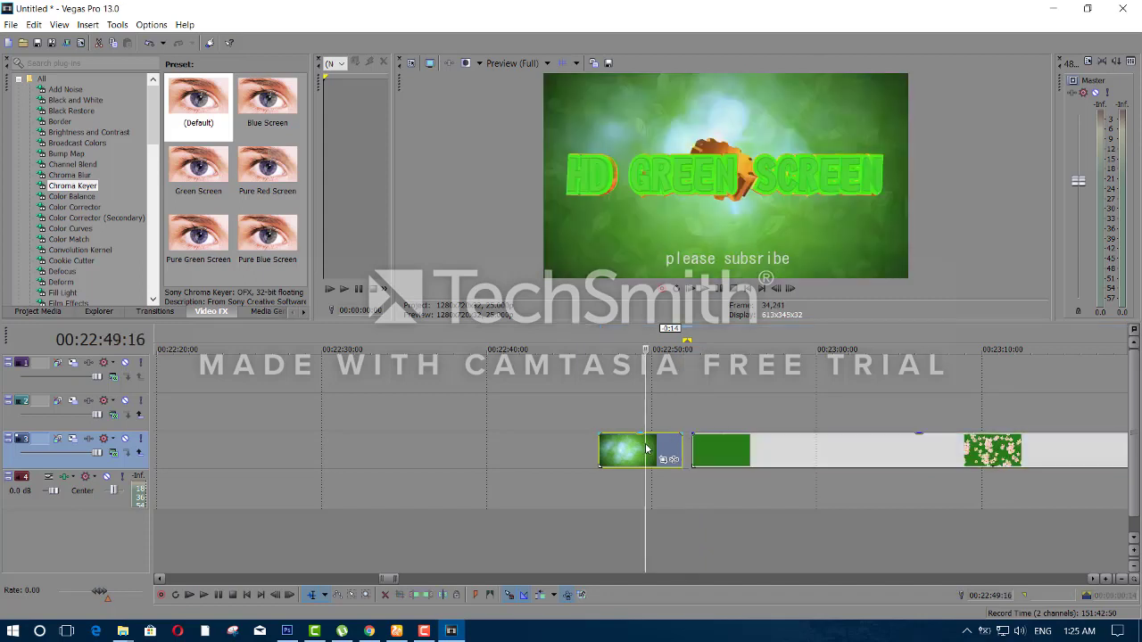
key("Delete")
Step: Scrub through frames of the remaining falling-flower footage to preview it
scroll(910, 451, "down", 3)
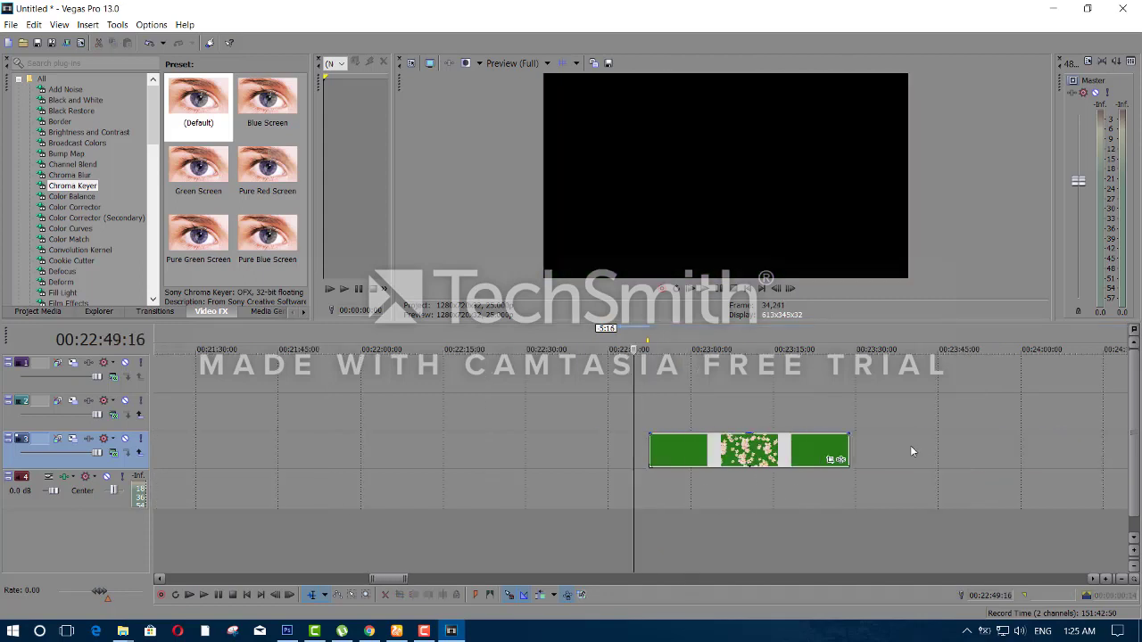
left_click(827, 443)
left_click(840, 447)
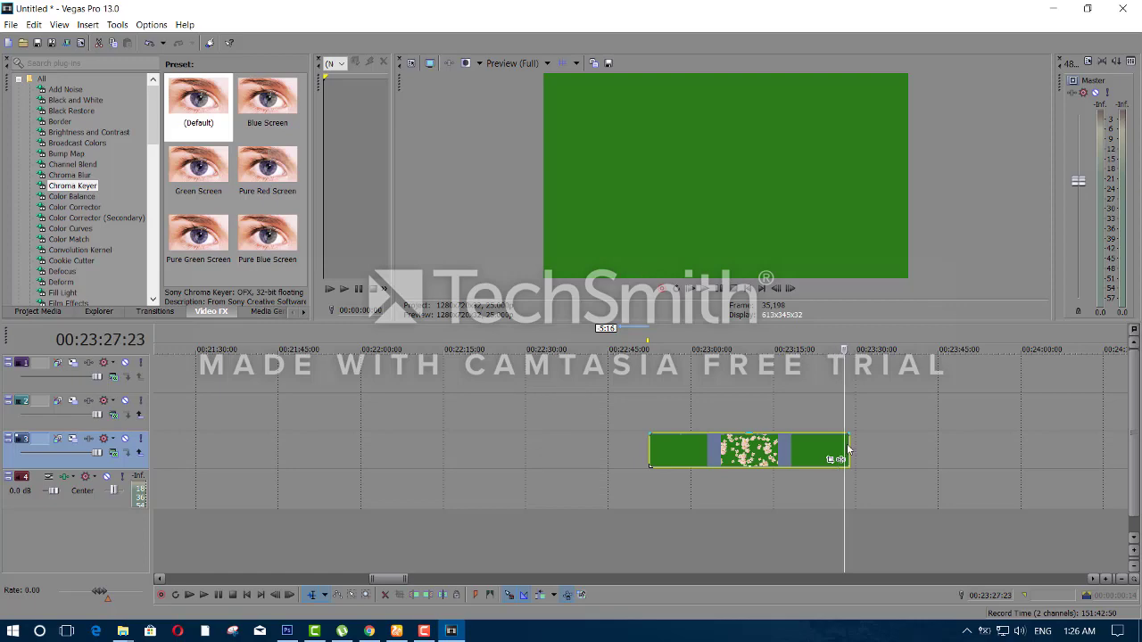
left_click(817, 446)
left_click(771, 451)
left_click(715, 455)
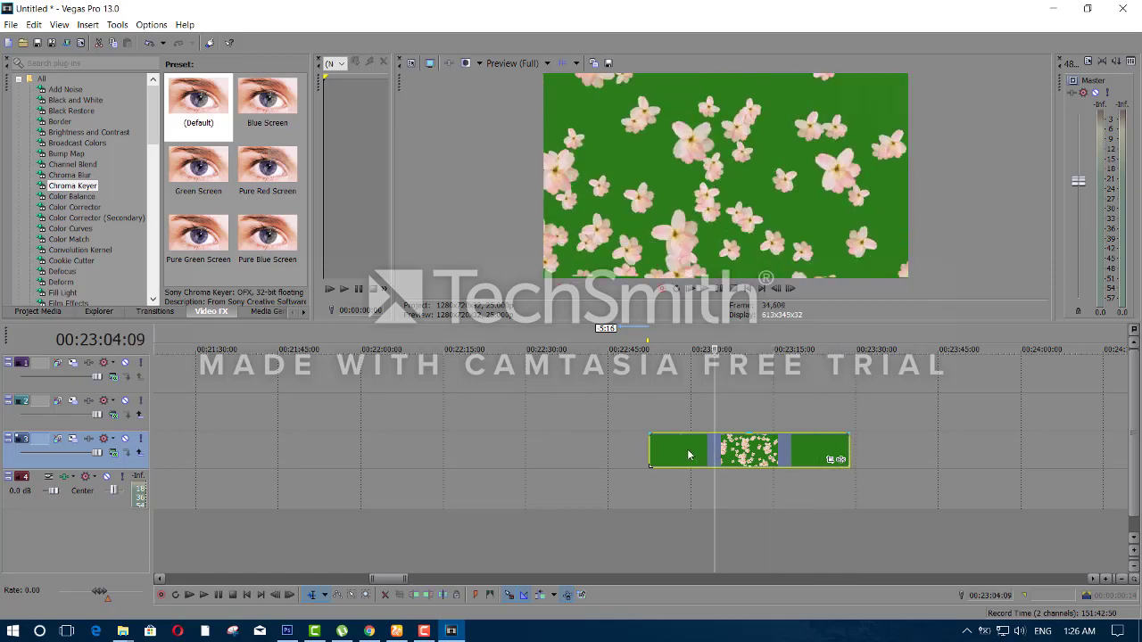
left_click(688, 453)
left_click(730, 453)
Step: Move the flower clip onto track 1 at 00:00:00, above the title images
left_click_drag(682, 452, 663, 451)
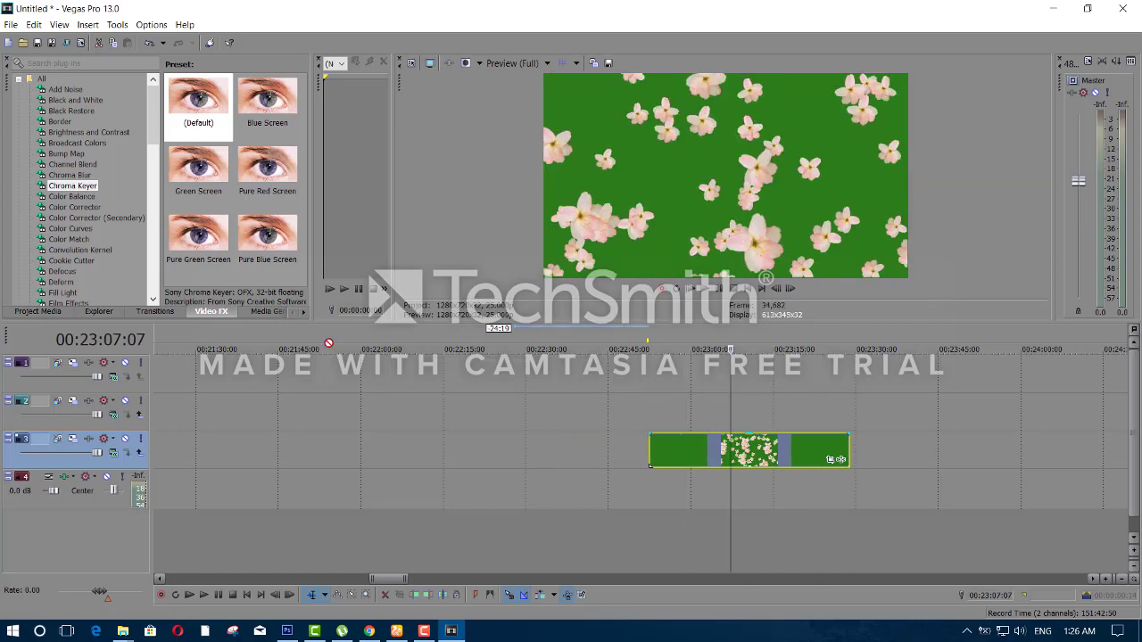
left_click_drag(389, 578, 363, 578)
mouse_move(38, 370)
left_mouse_down()
mouse_move(3, 366)
mouse_move(90, 356)
left_mouse_up()
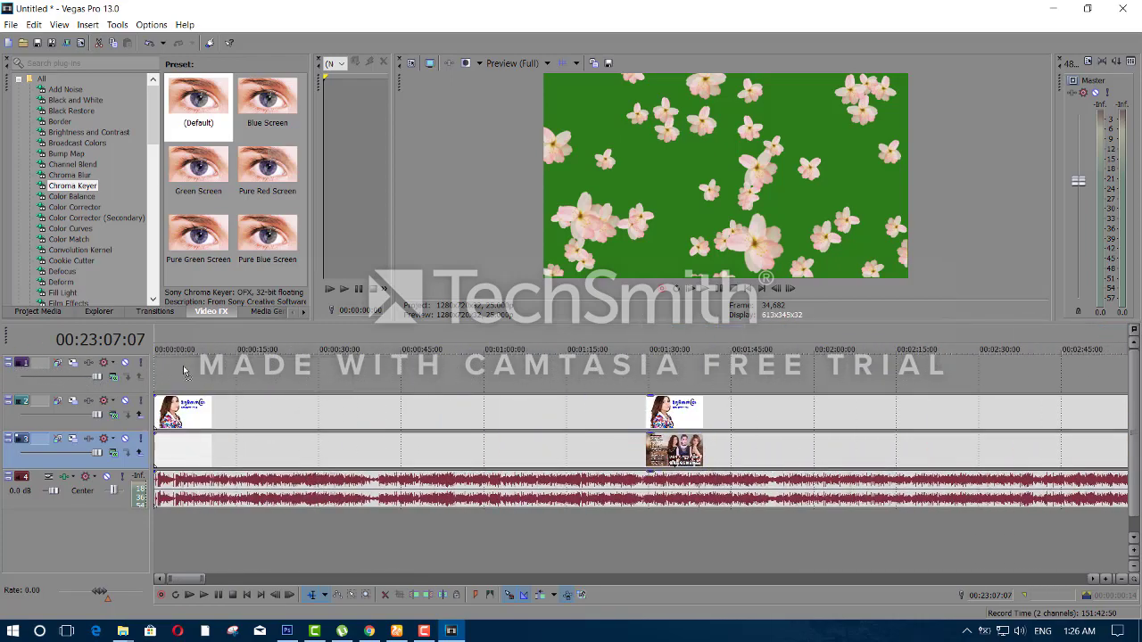
left_click_drag(183, 371, 184, 371)
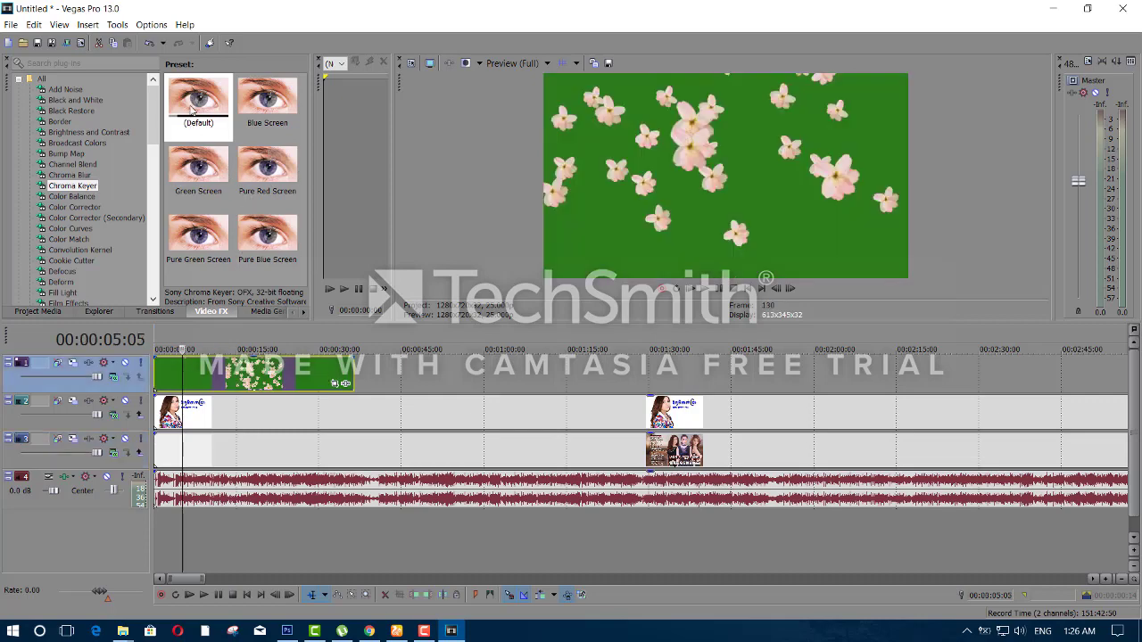
scroll(280, 445, "down", 6)
scroll(280, 445, "down", 3)
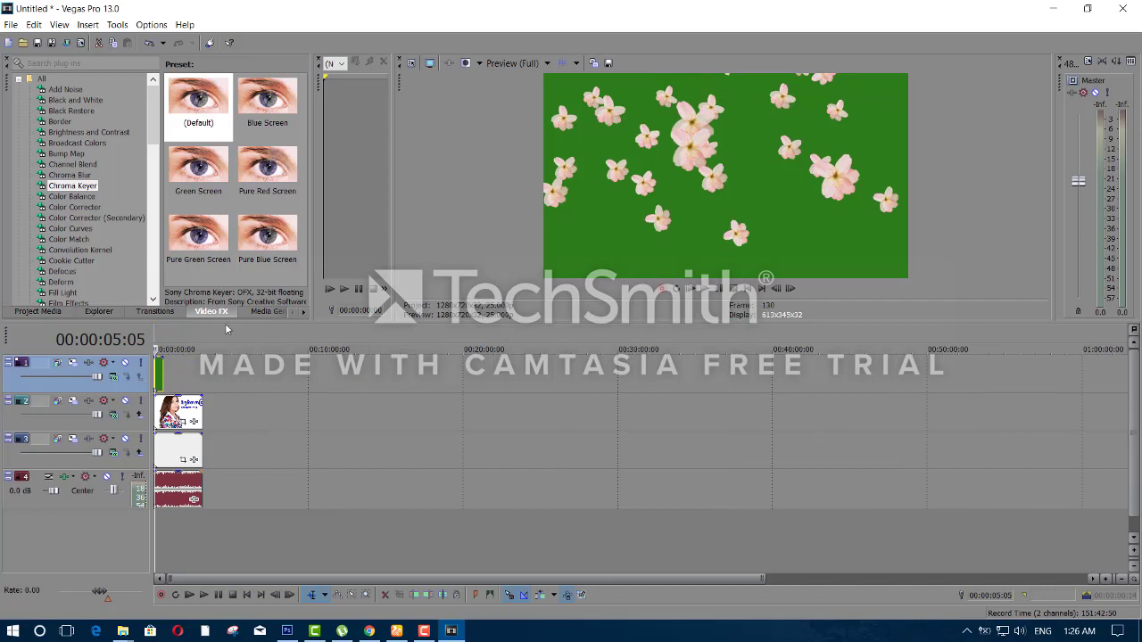
Step: Apply the default Chroma Keyer to the flower clip, keying colour 19, 0.09, 0.84
scroll(228, 375, "up", 3)
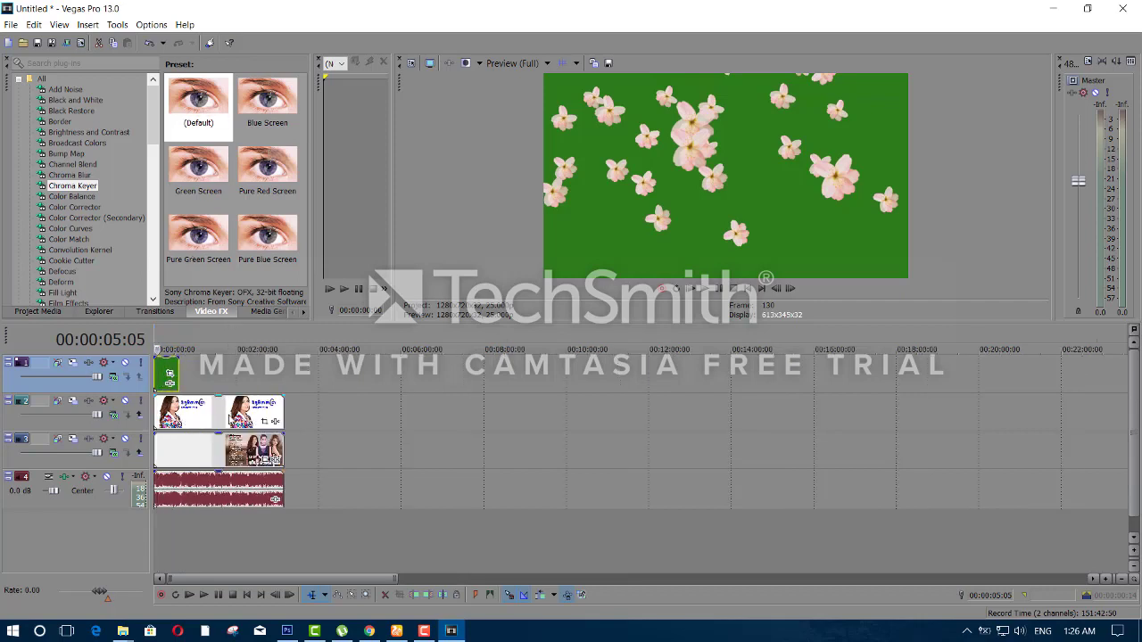
scroll(286, 446, "up", 2)
left_click_drag(198, 102, 182, 289)
left_click_drag(176, 372, 182, 379)
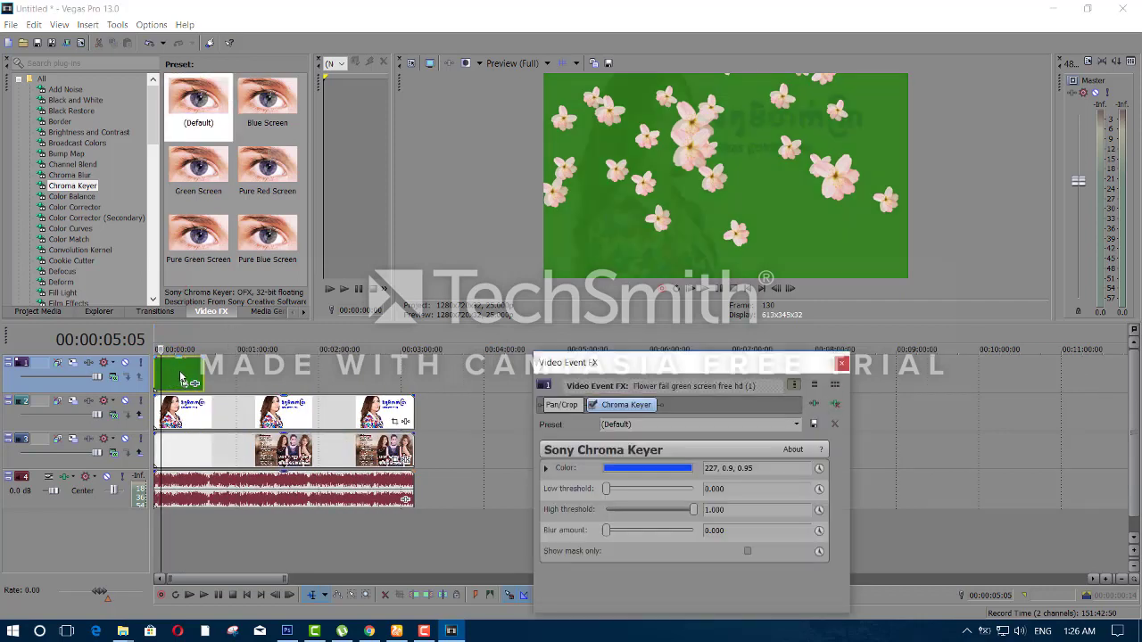
left_click(659, 472)
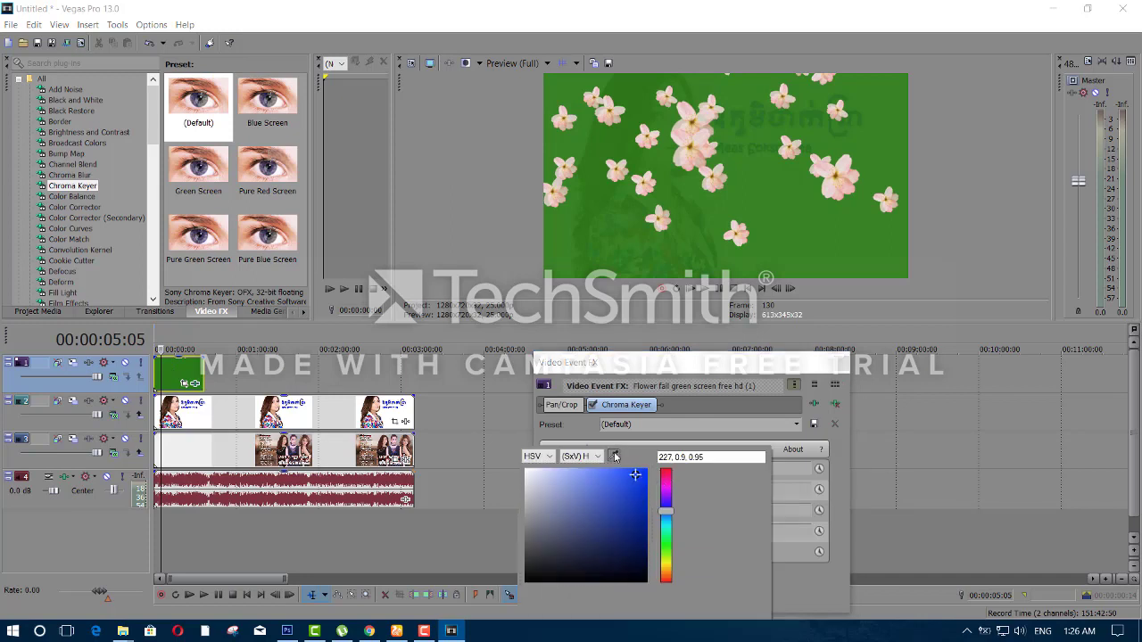
left_click(657, 217)
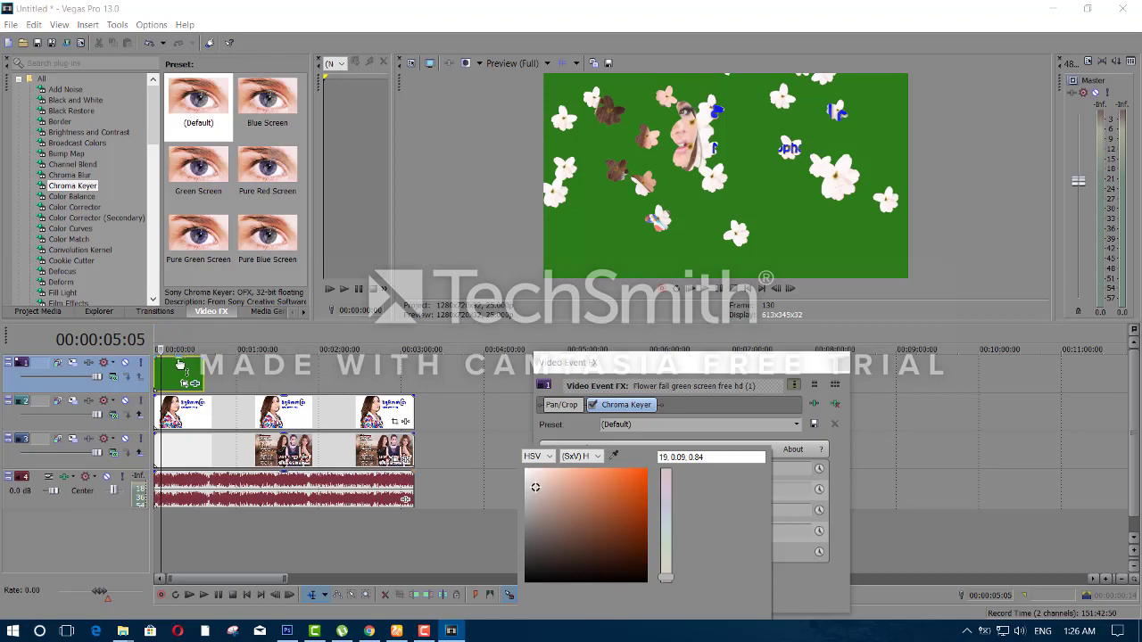
key("Escape")
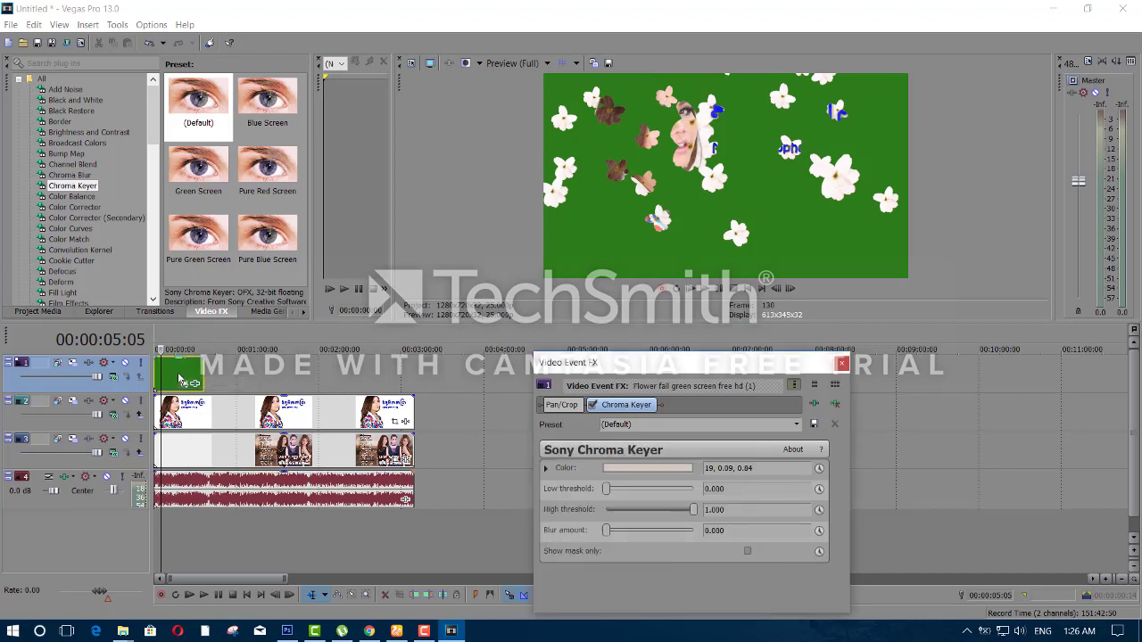
Step: Lower the flower clip's opacity to 43%, then 18% while previewing, and close Video Event FX
left_click_drag(182, 363, 181, 382)
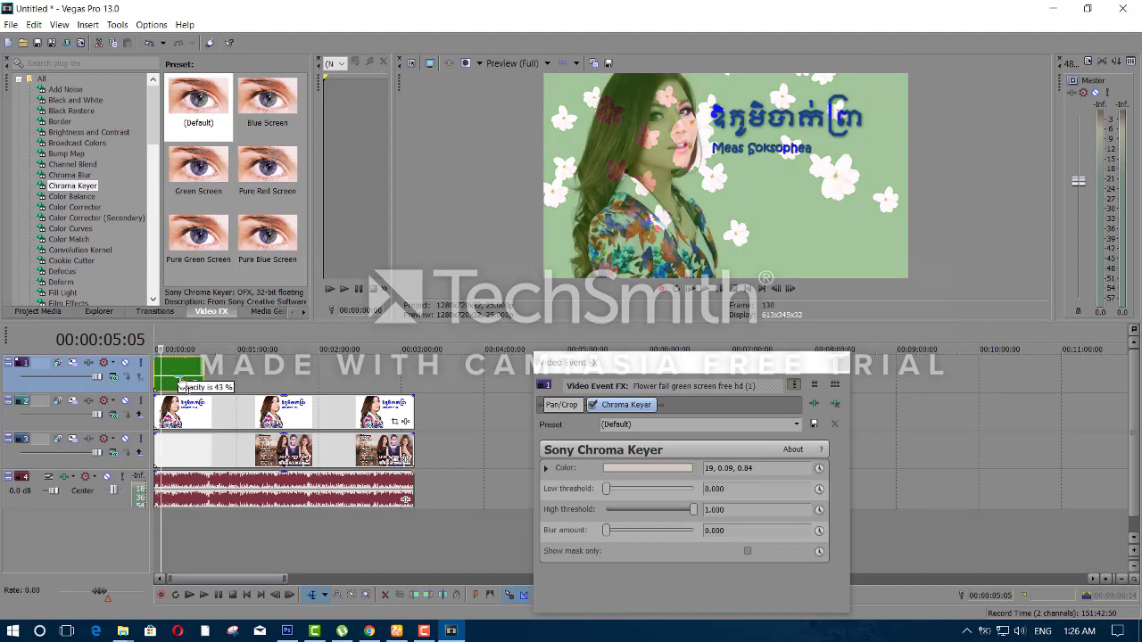
key("space")
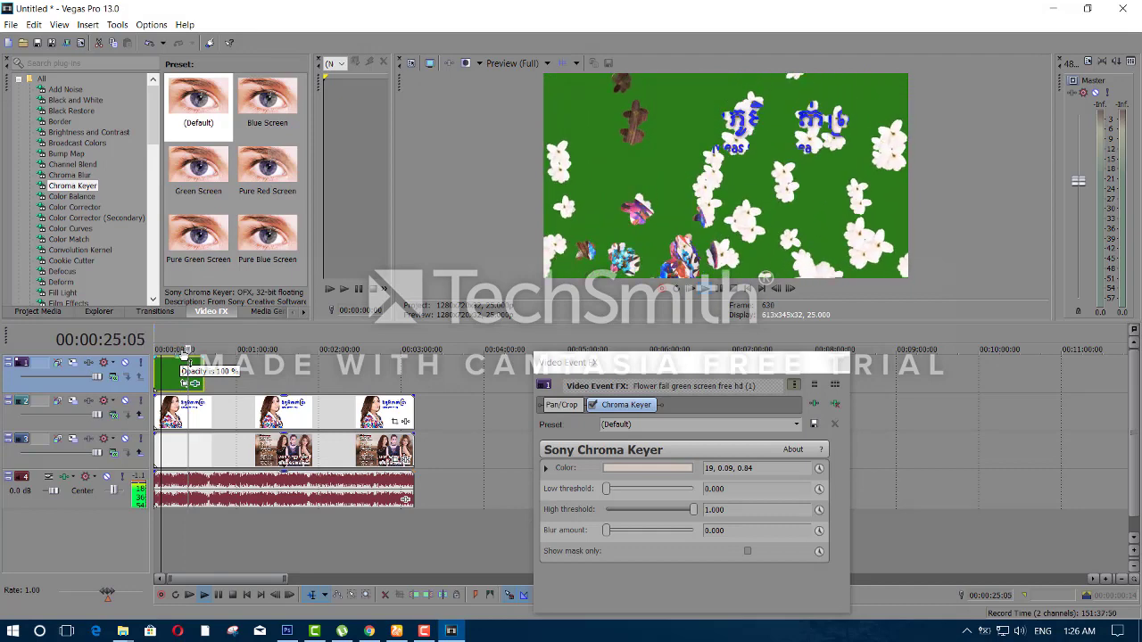
left_click_drag(186, 358, 188, 382)
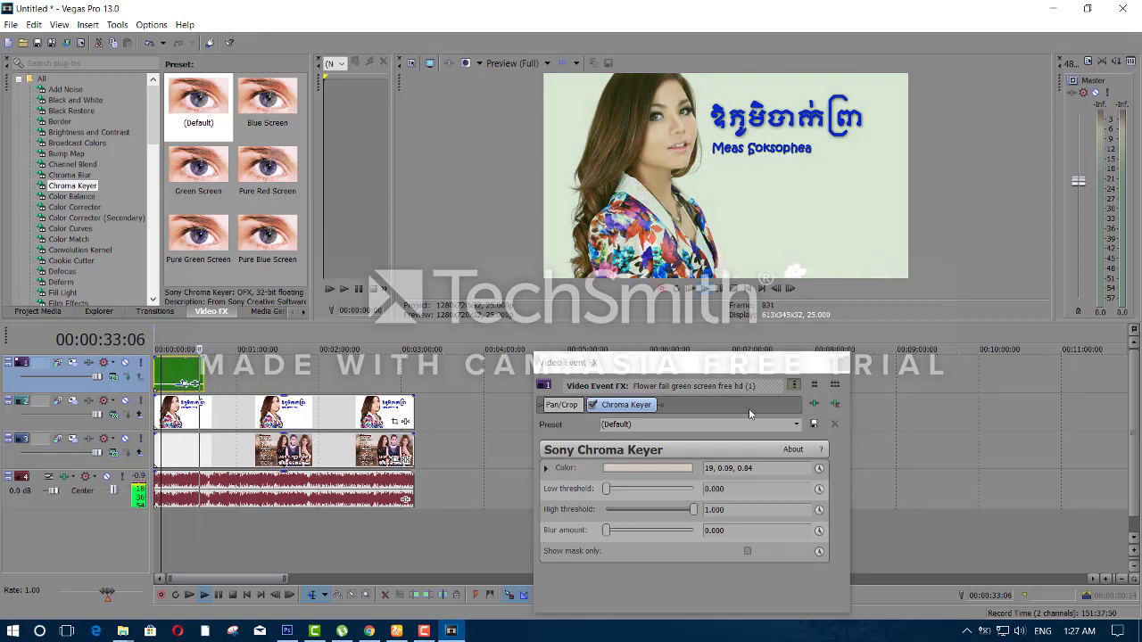
left_click(841, 365)
key("space")
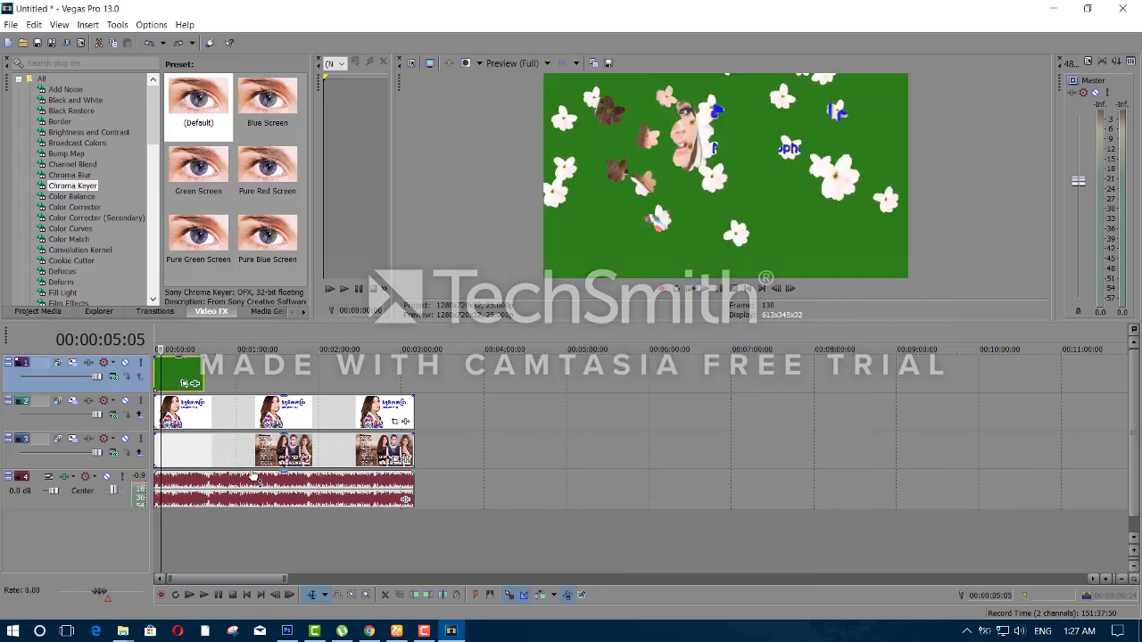
Step: Add a second Chroma Keyer to the flower clip, keying the green background at 108, 0.7, 0.52
left_click_drag(197, 116, 182, 375)
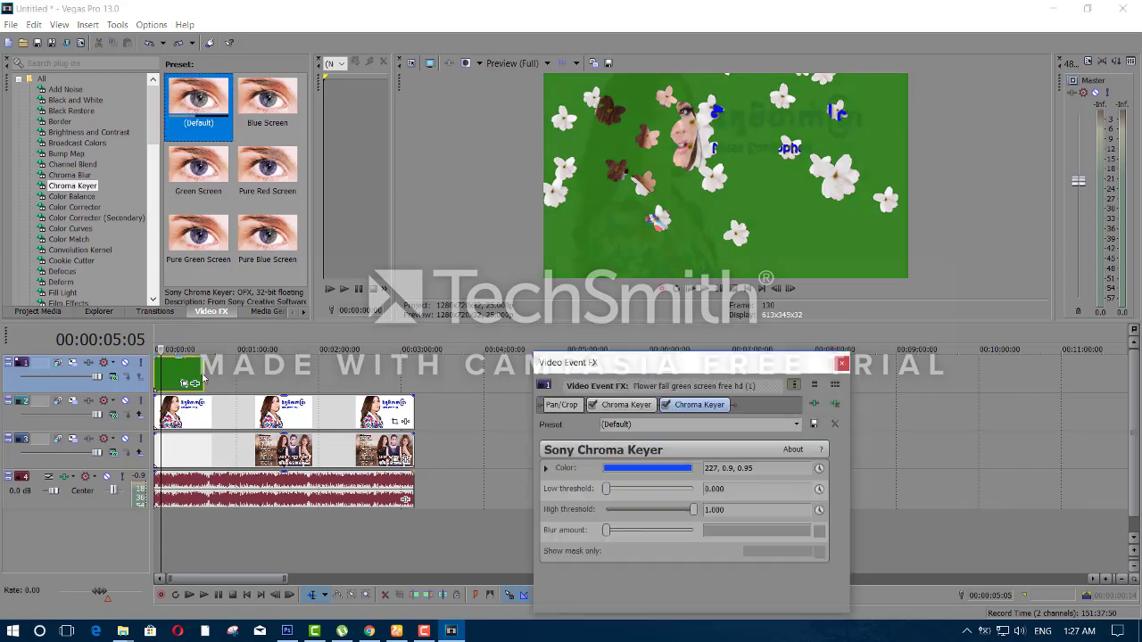
left_click(679, 462)
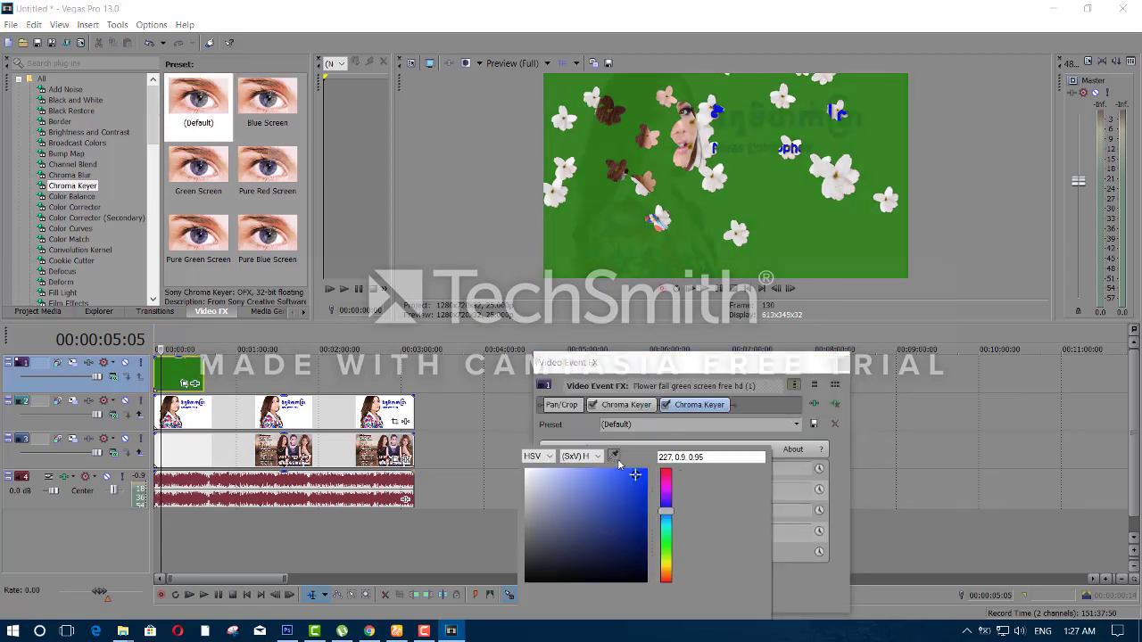
left_click(749, 161)
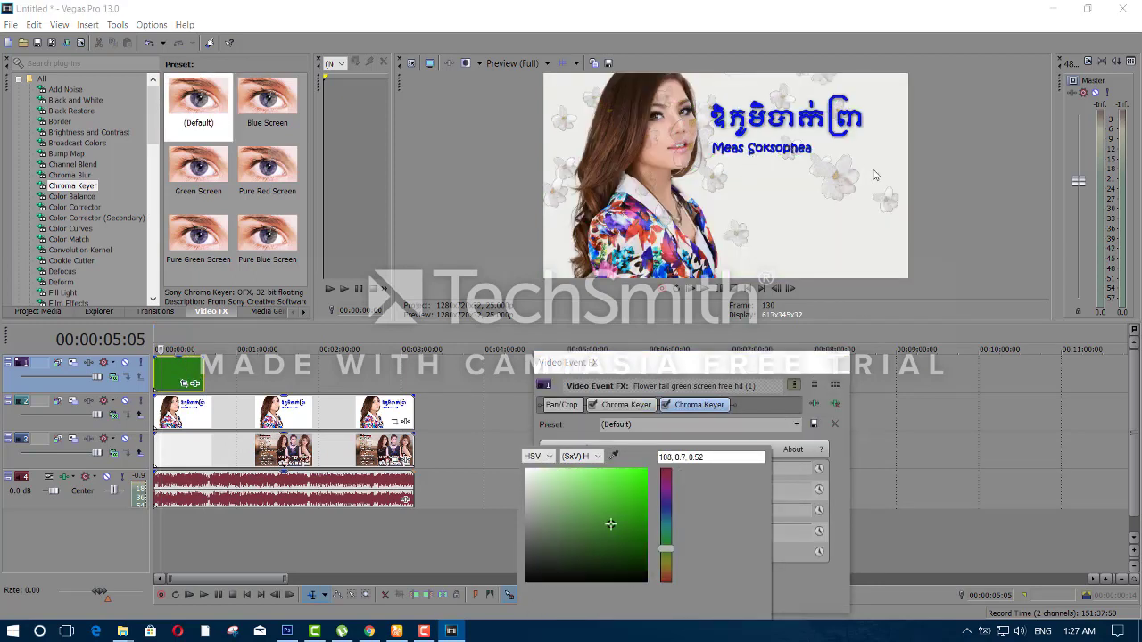
key("alt+Tab")
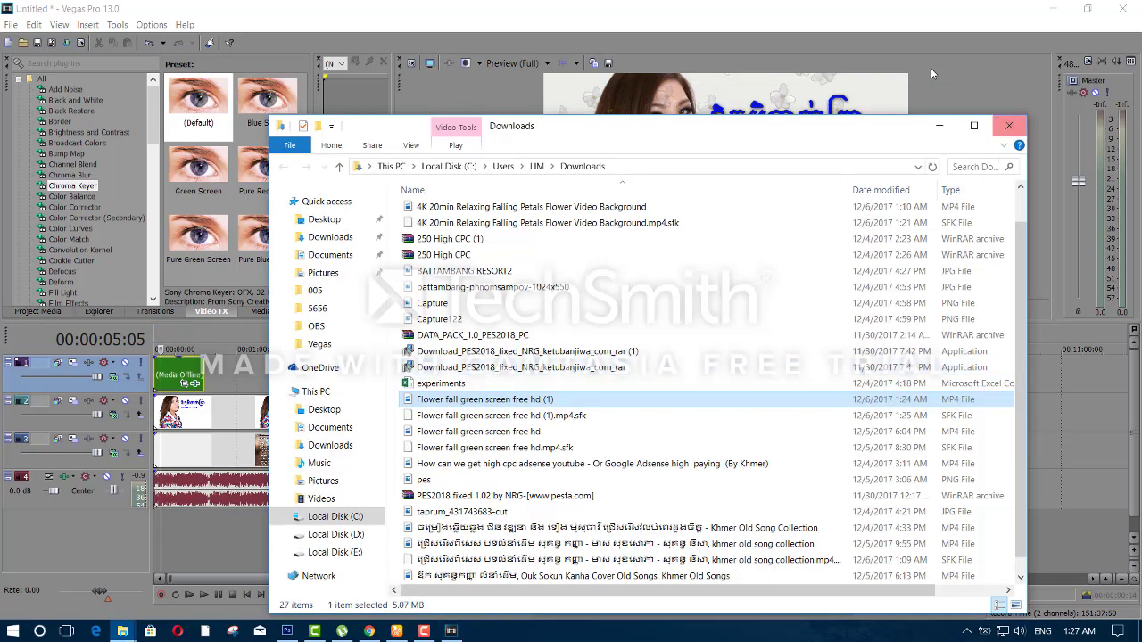
key("alt+Tab")
left_click(841, 364)
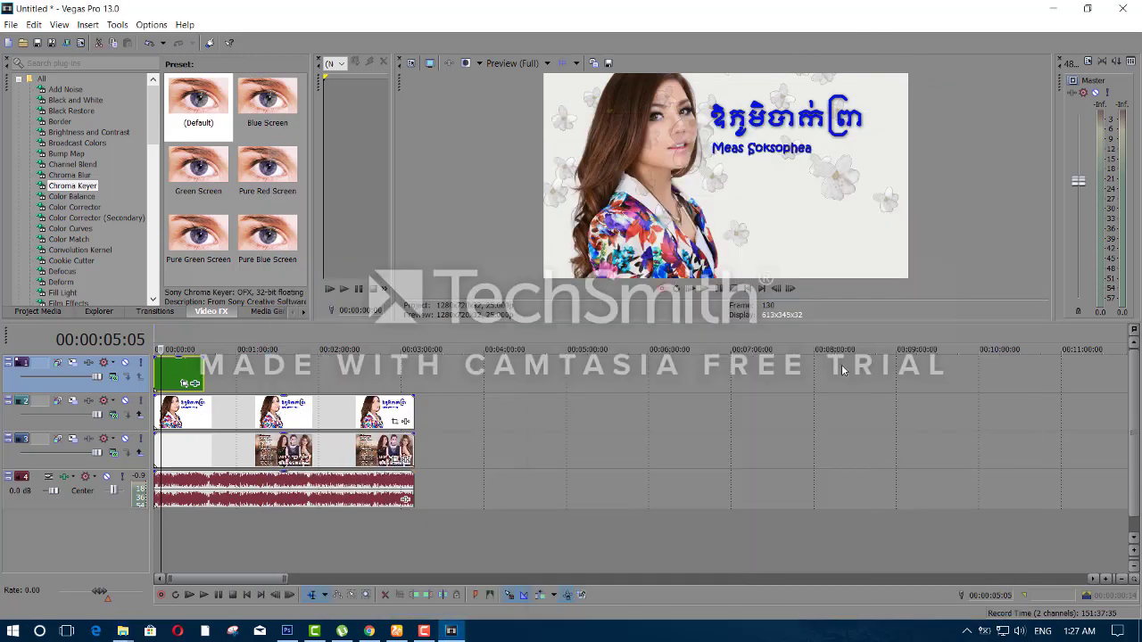
Step: Preview the keyed flower overlay and copy the flower clip
key("space")
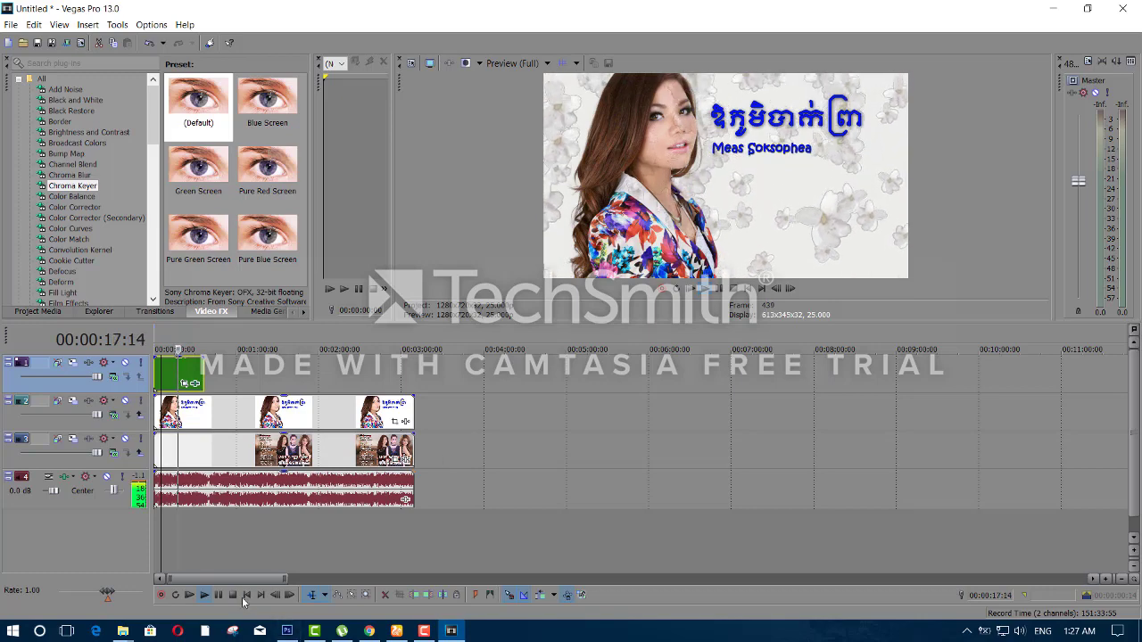
key("space")
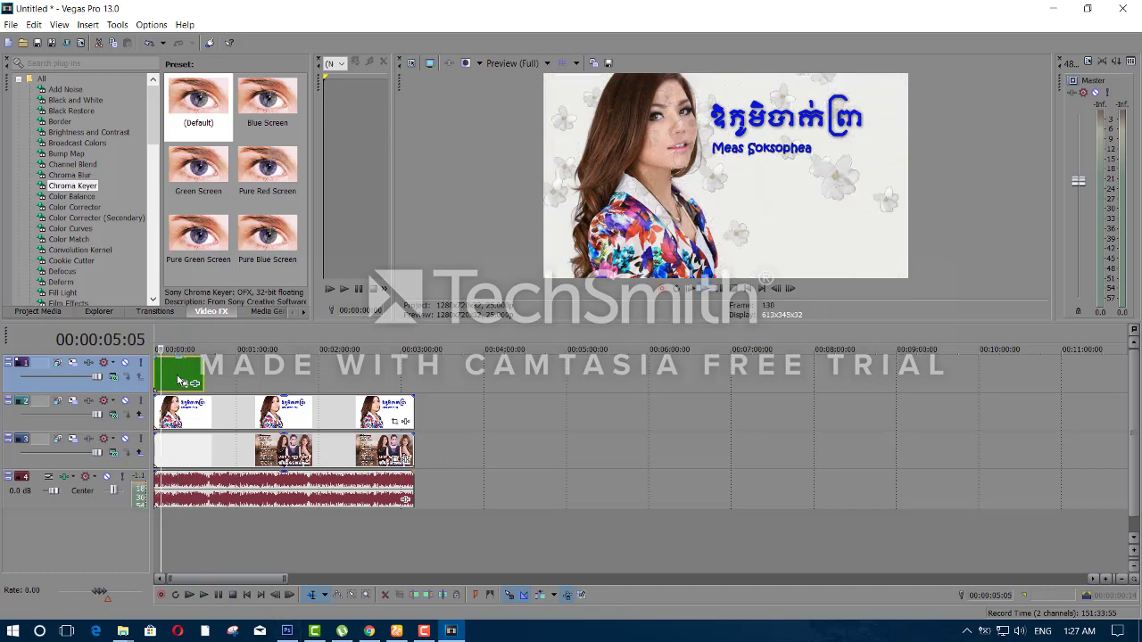
left_click(178, 382)
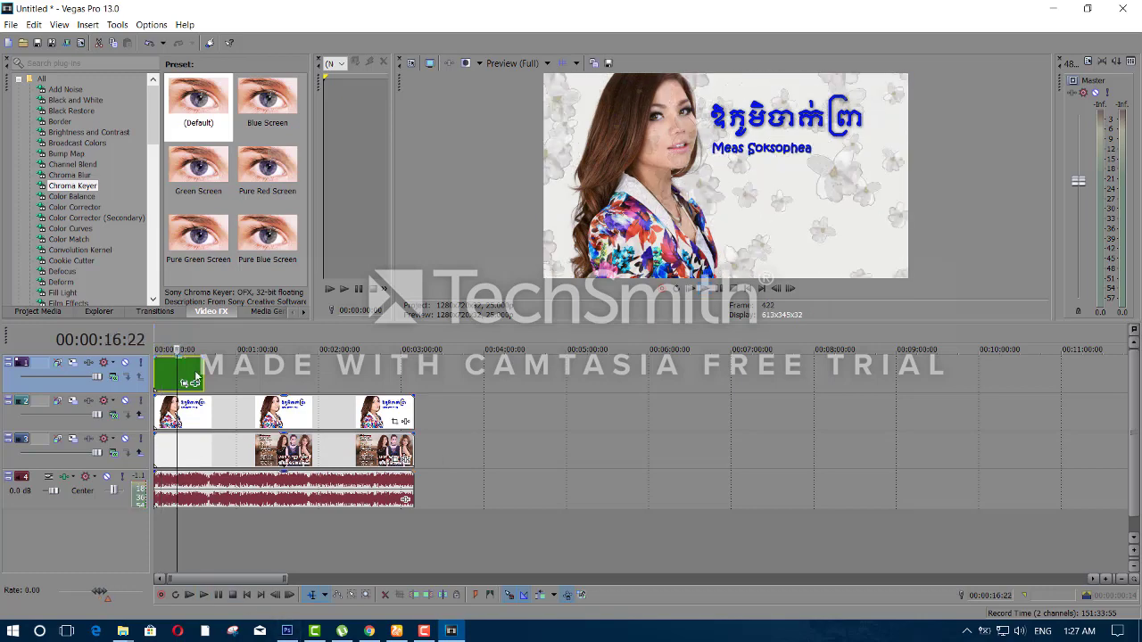
right_click(194, 382)
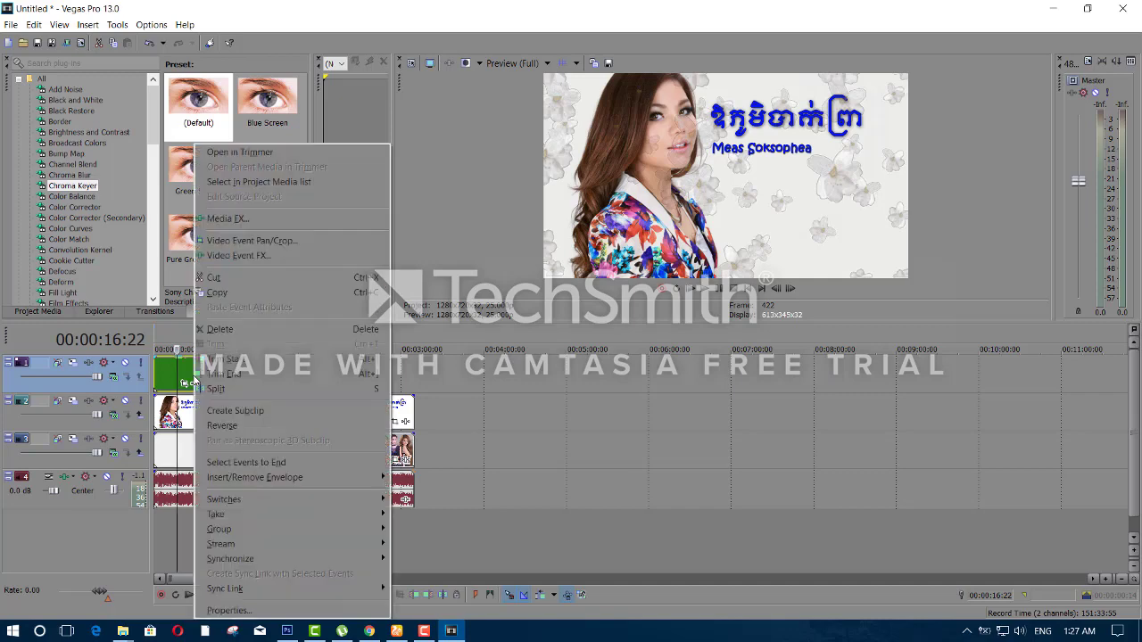
left_click(249, 295)
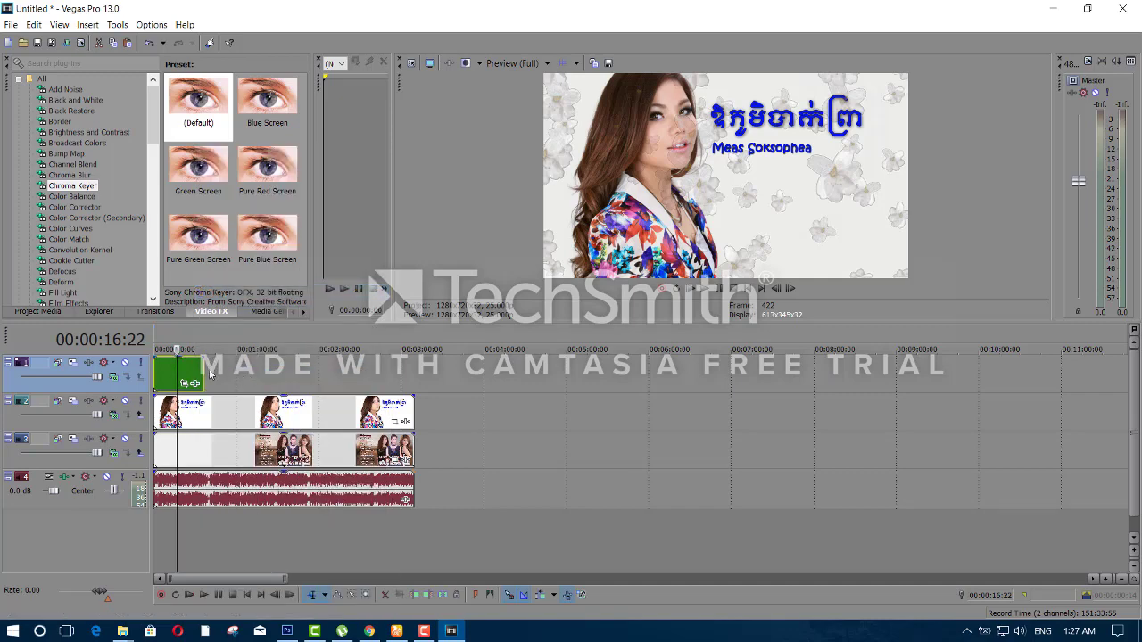
Step: Paste four copies of the flower clip along track 1 and slide them left to close the gaps
left_click(209, 373)
key("ctrl+v")
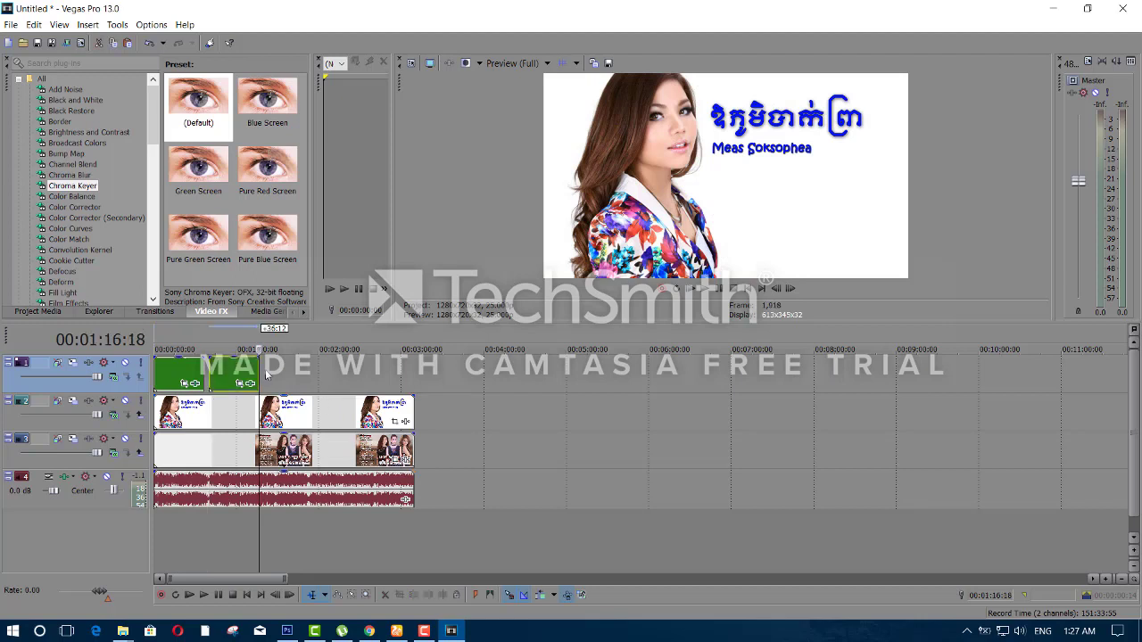
left_click(265, 373)
key("ctrl+v")
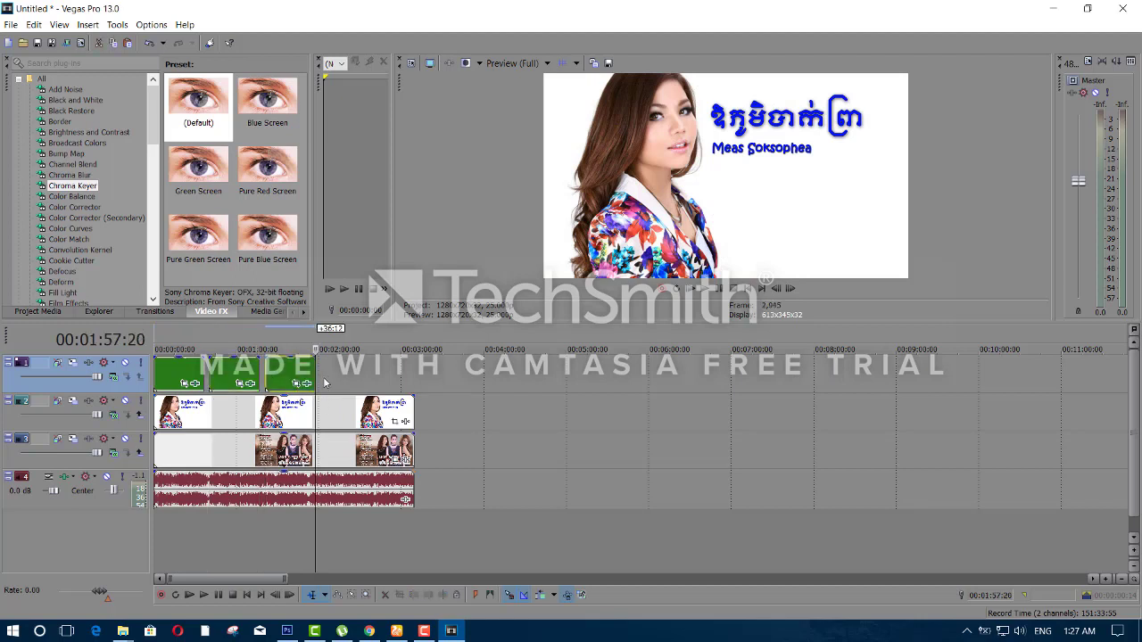
left_click(320, 377)
key("ctrl+v")
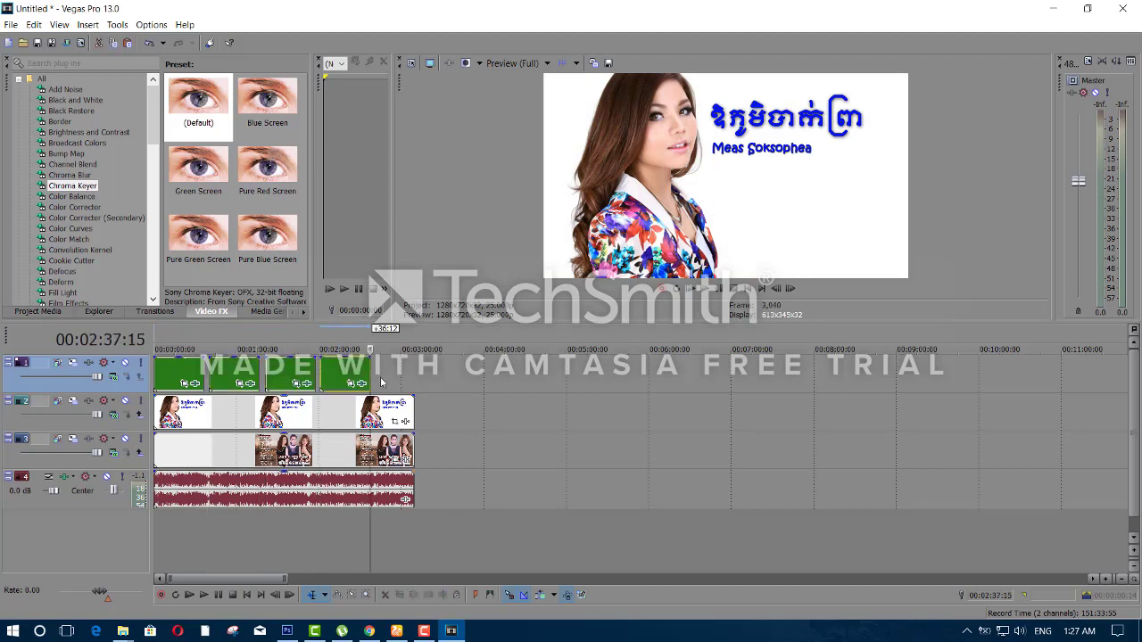
left_click(376, 376)
key("ctrl+v")
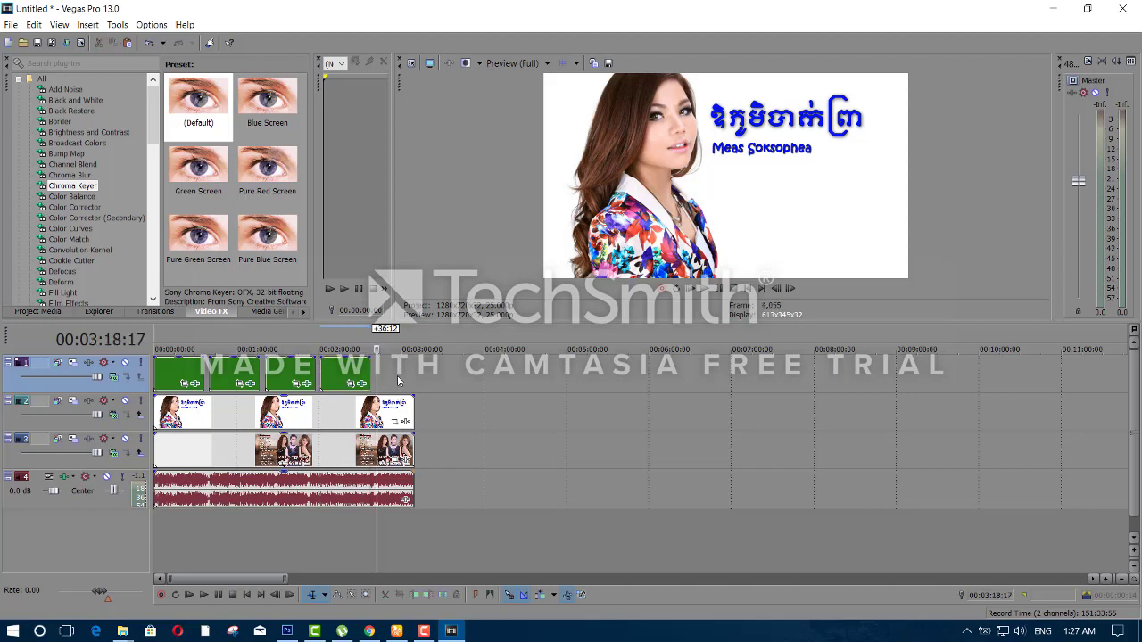
left_click_drag(401, 379, 396, 379)
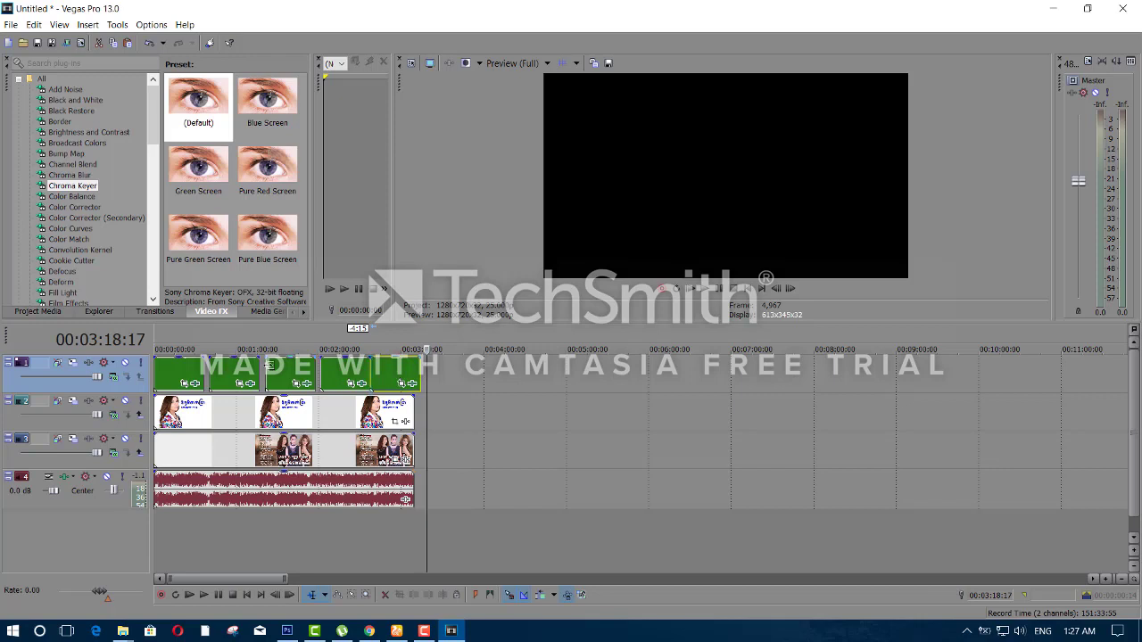
left_click_drag(239, 374, 269, 374)
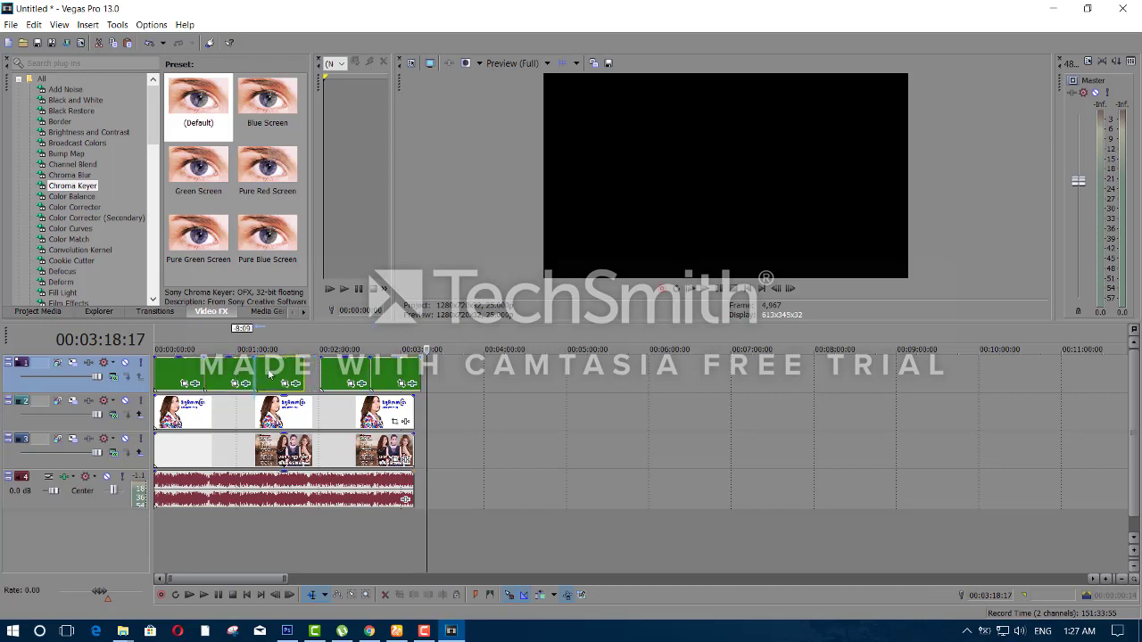
mouse_move(344, 379)
left_mouse_down()
mouse_move(329, 380)
mouse_move(365, 379)
left_mouse_up()
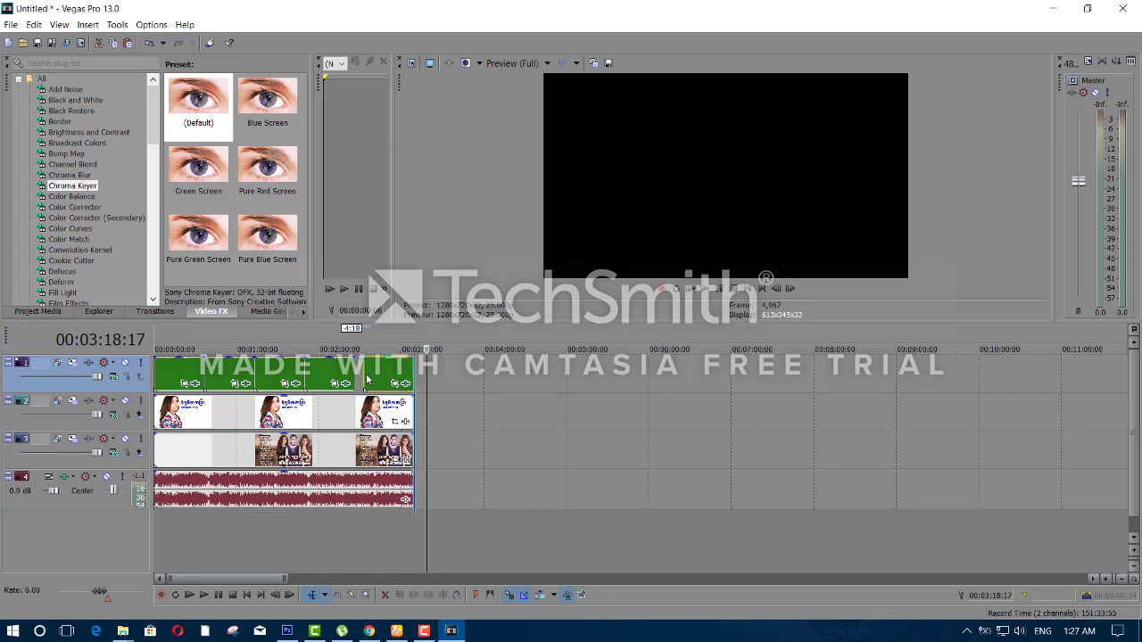
Step: Preview the joined clips from 00:01:54:16, then select the whole song, 00:00:00 to 00:03:09:09, for rendering
left_click(313, 421)
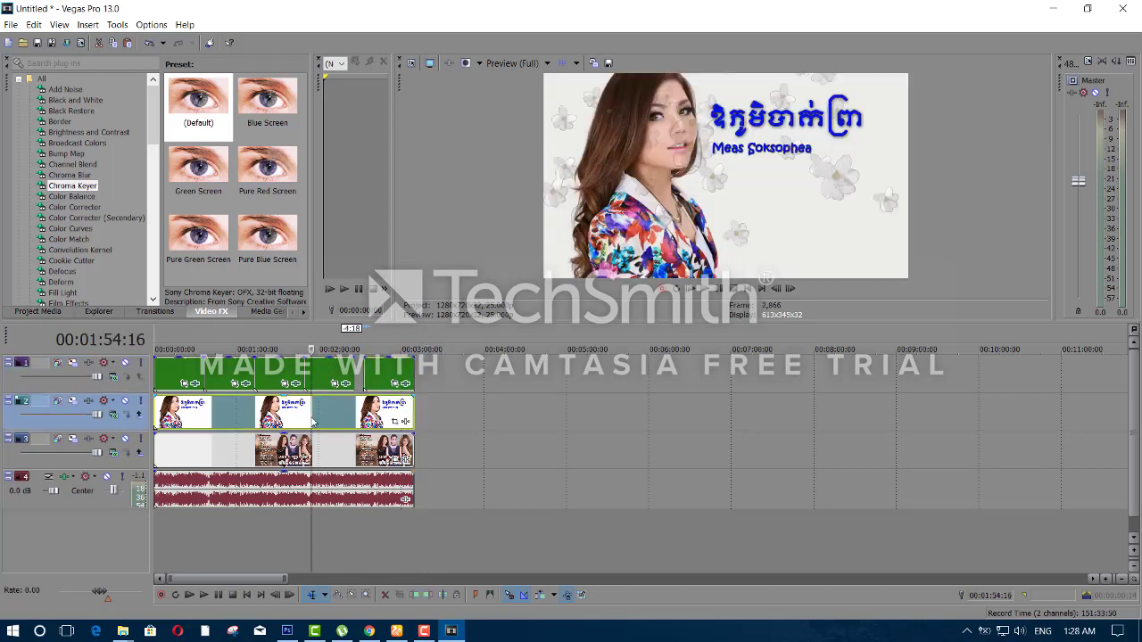
key("space")
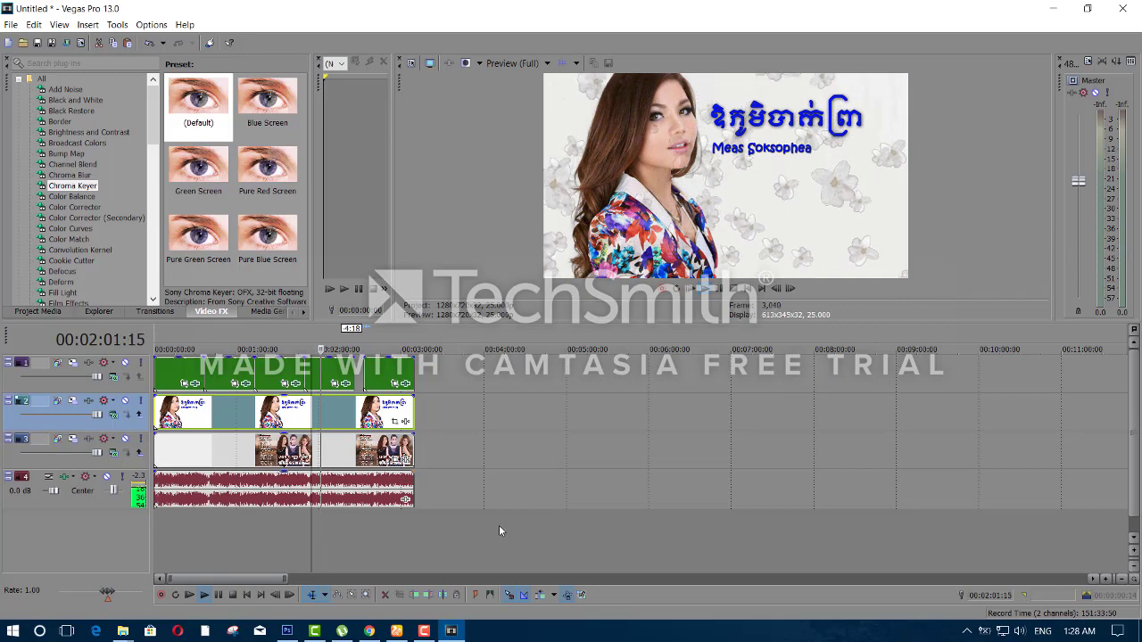
key("space")
left_click_drag(414, 518, 140, 417)
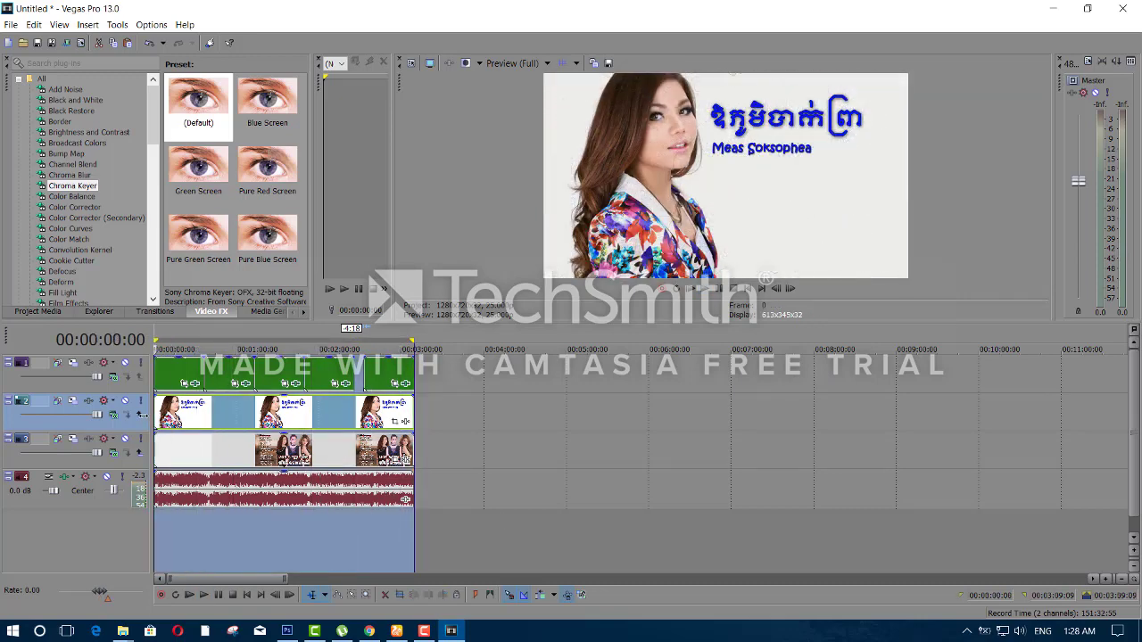
left_click(10, 25)
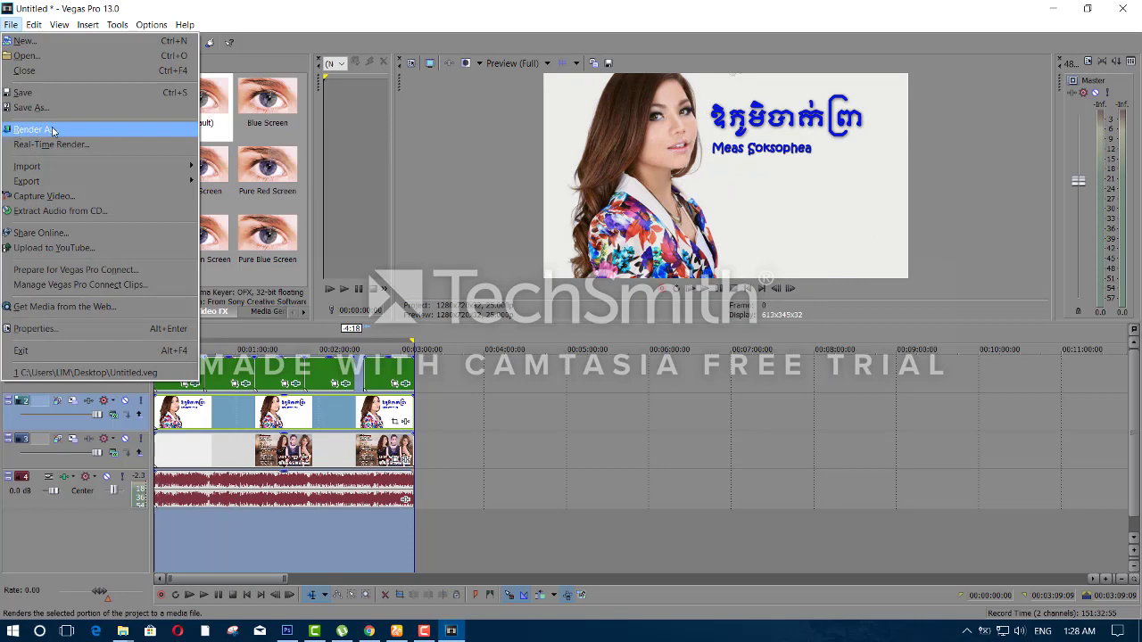
Step: In Render As, pick the Sony AVC/MVC Internet 1280x720-30p template
left_click(52, 130)
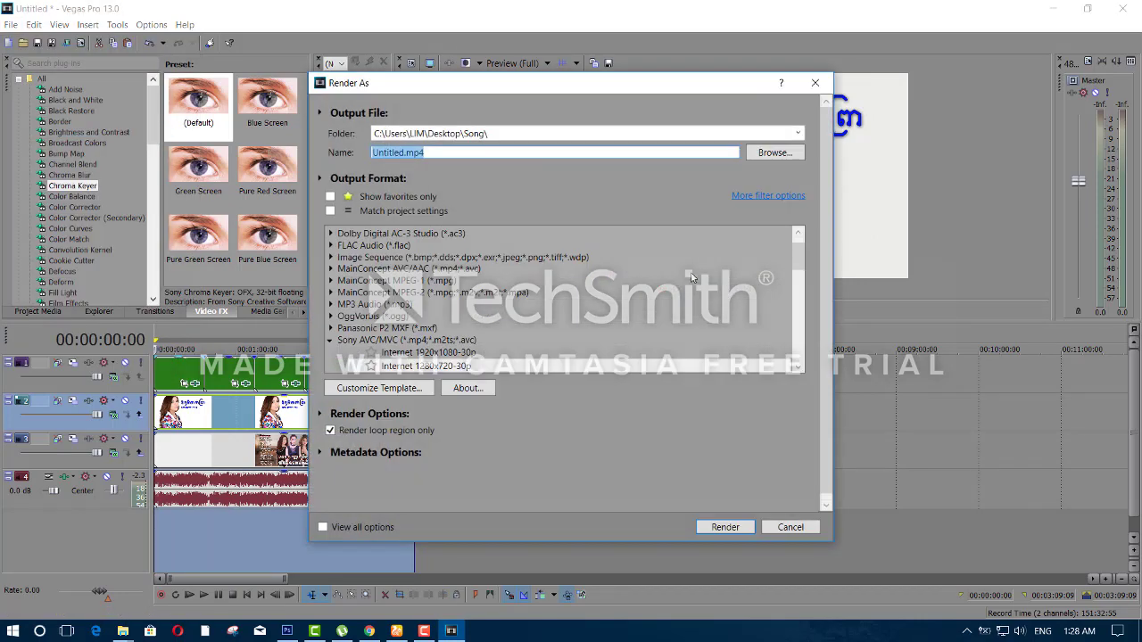
left_click(330, 340)
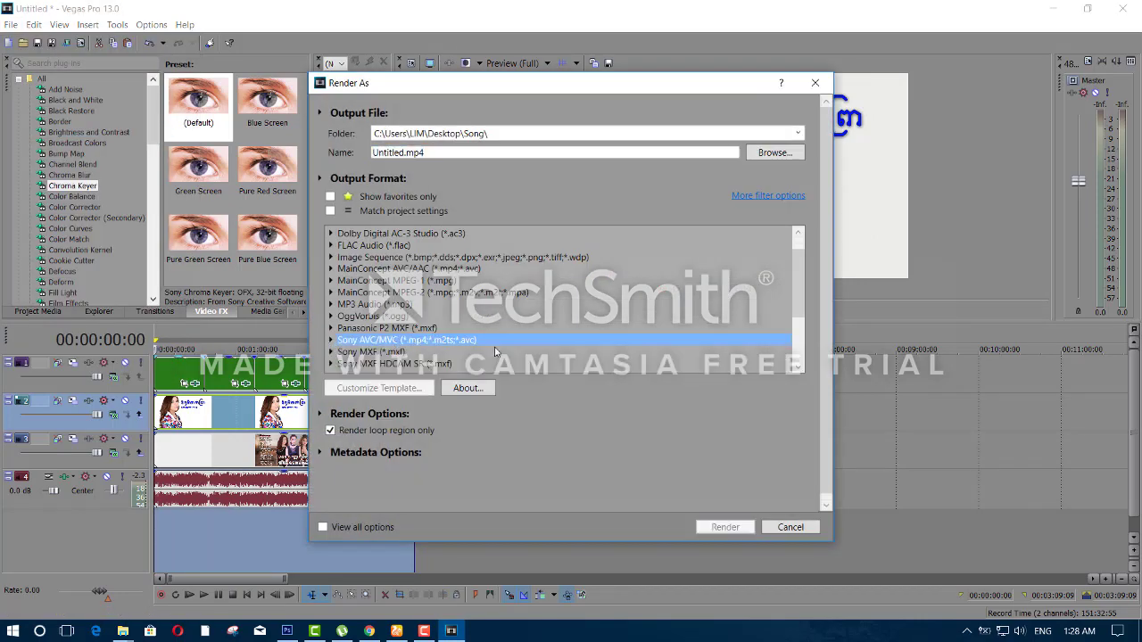
left_click(330, 340)
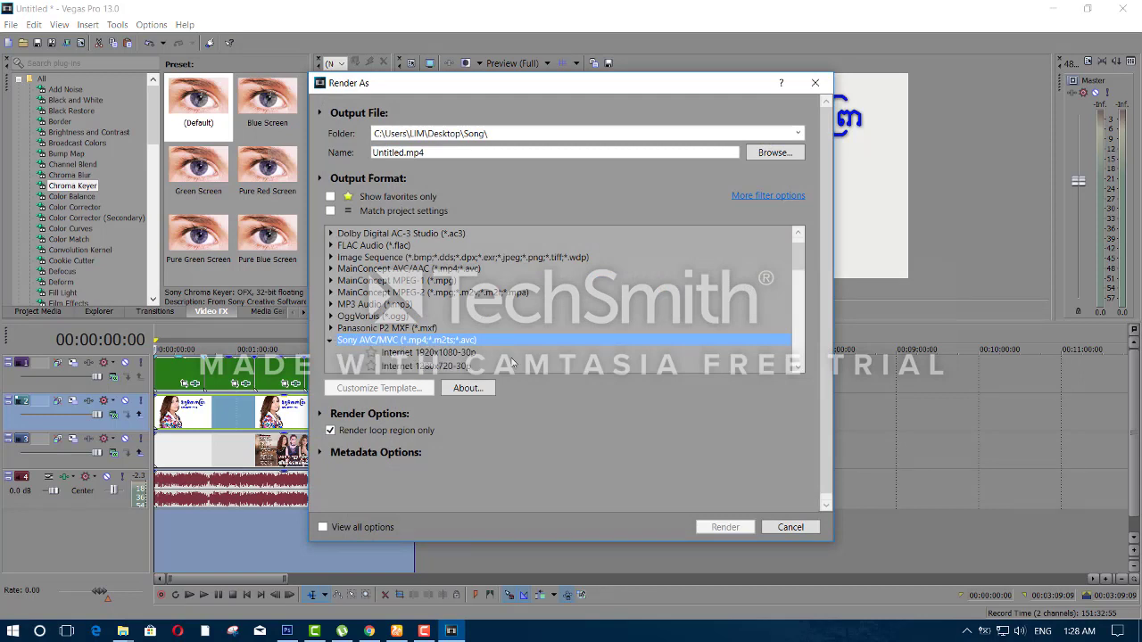
scroll(511, 361, "down", 1)
left_click(417, 332)
Step: Decline overwriting the existing output file and reselect the Internet 1280x720-30p template
left_click(724, 526)
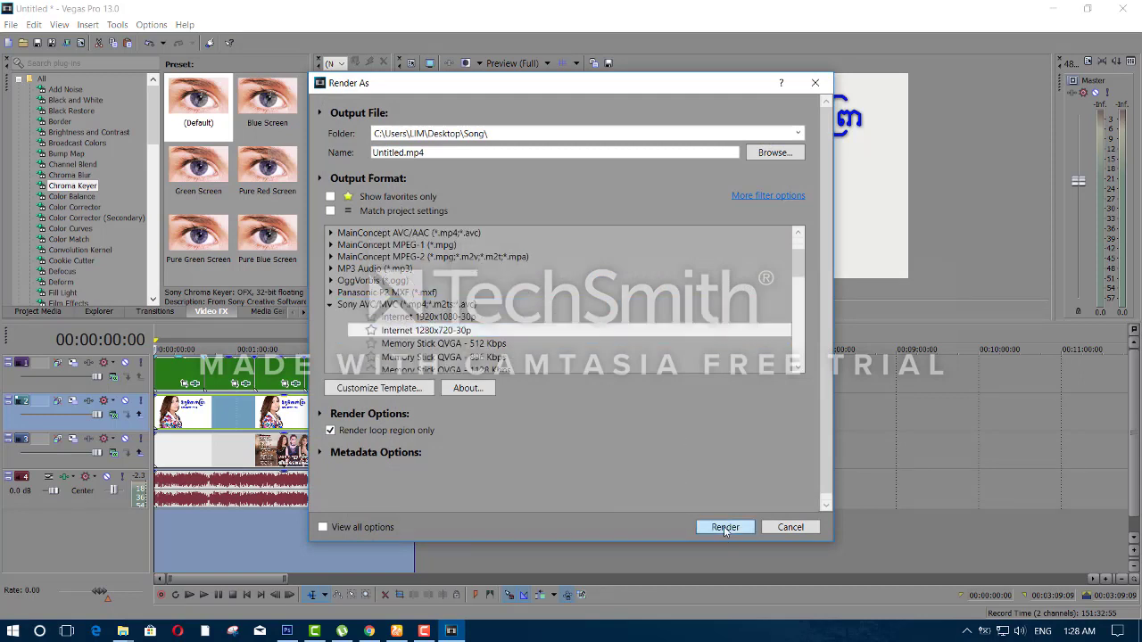
left_click(704, 379)
left_click(457, 330)
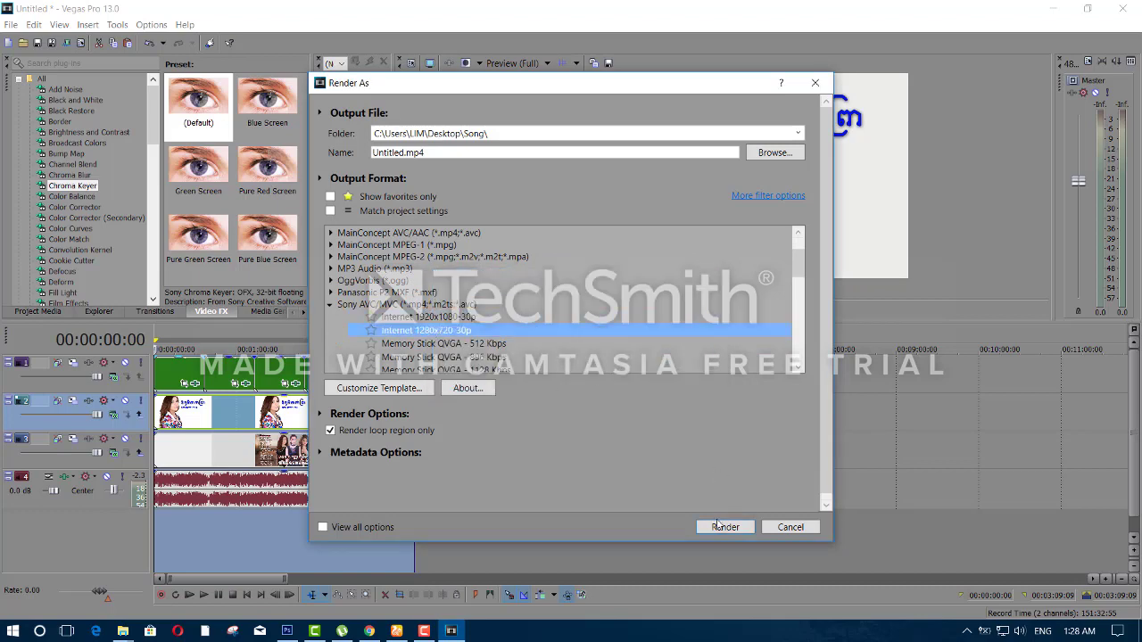
left_click(788, 158)
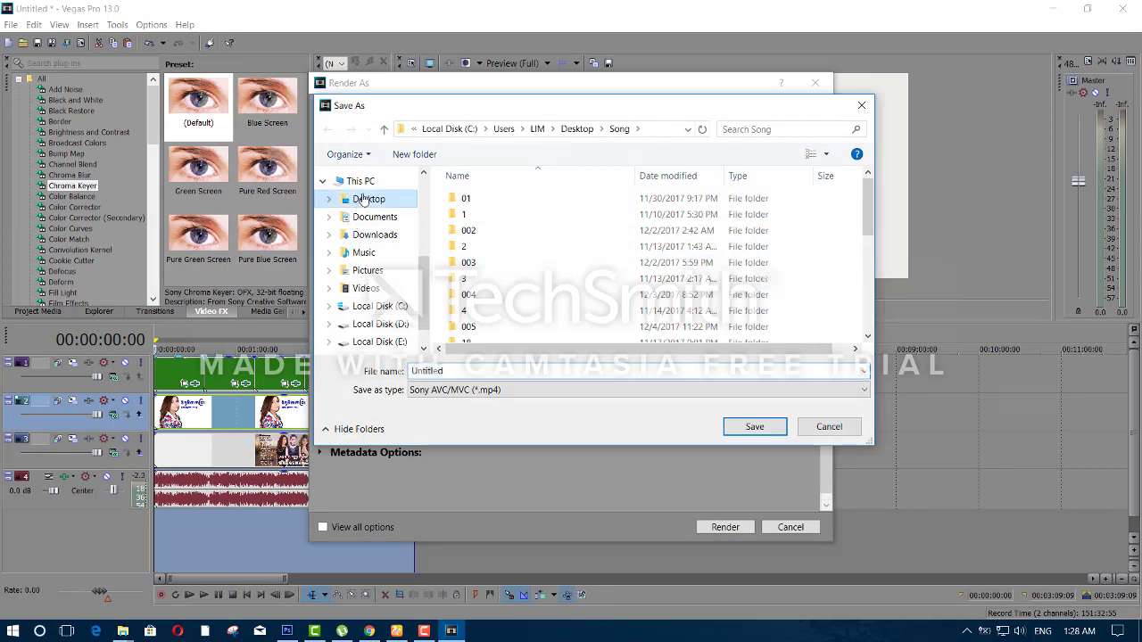
Step: Navigate the save dialog to the Song folder on the Desktop
left_click(362, 199)
scroll(661, 261, "down", 3)
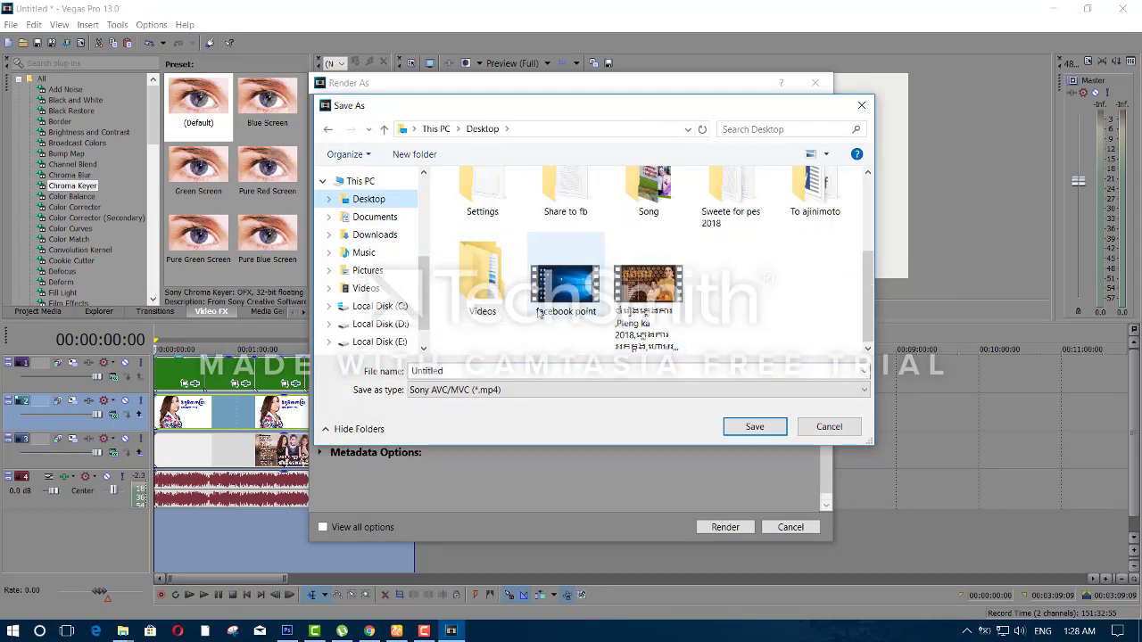
scroll(733, 285, "up", 1)
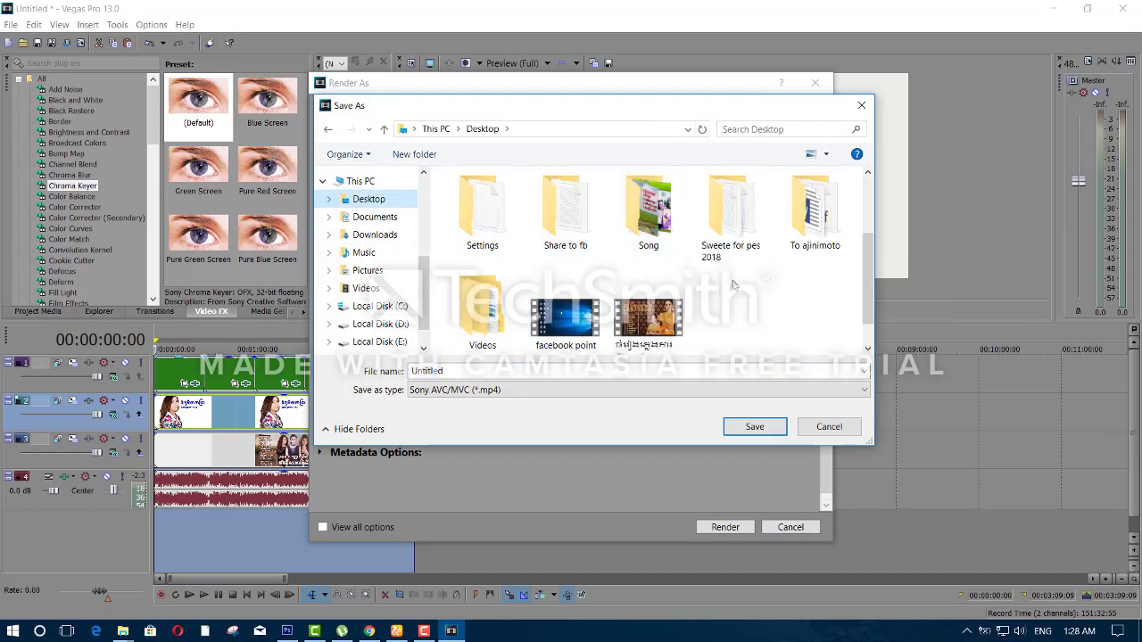
double_click(648, 214)
scroll(583, 232, "down", 5)
scroll(509, 237, "down", 3)
scroll(509, 237, "up", 5)
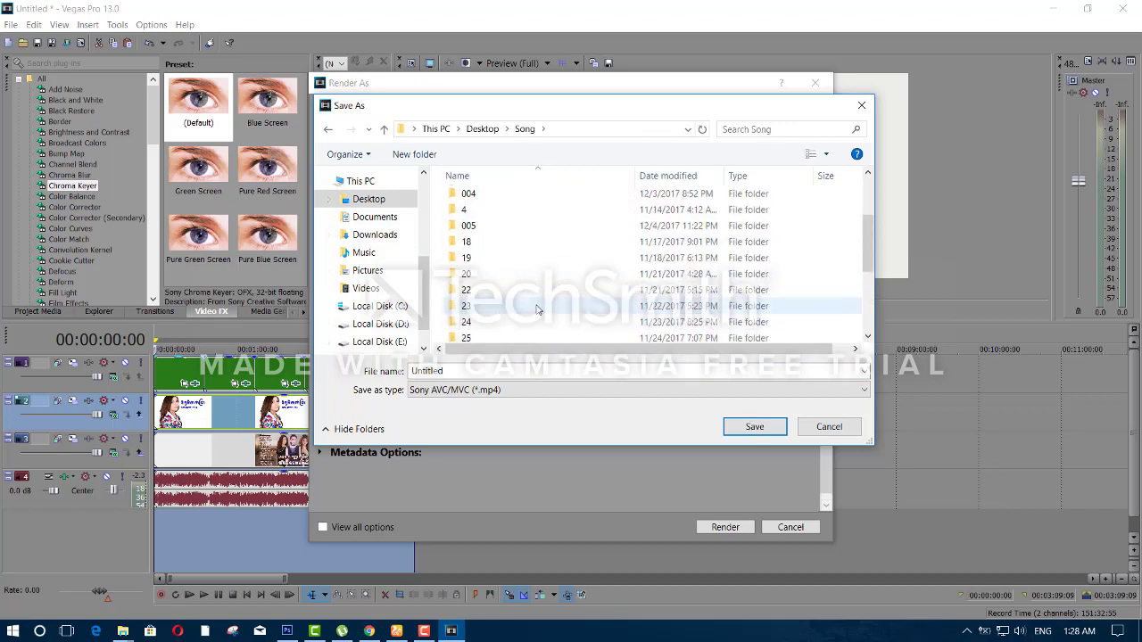
double_click(473, 224)
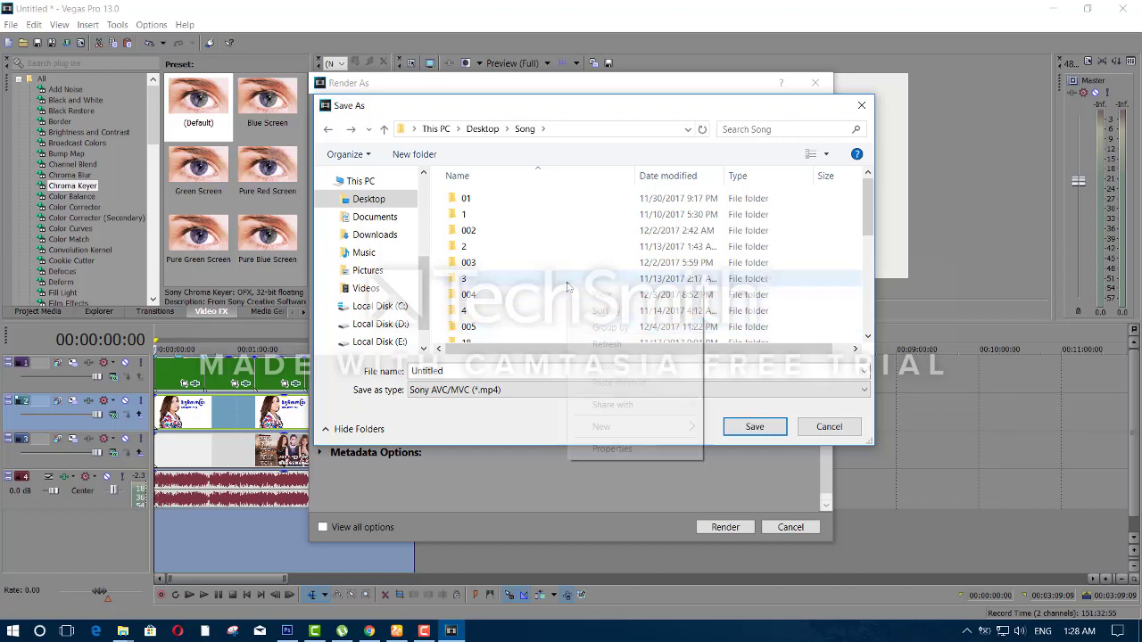
Step: Create a new folder named 006 inside Song and set the output file name to 1.mp4 there
right_click(569, 285)
mouse_move(624, 427)
left_click(737, 152)
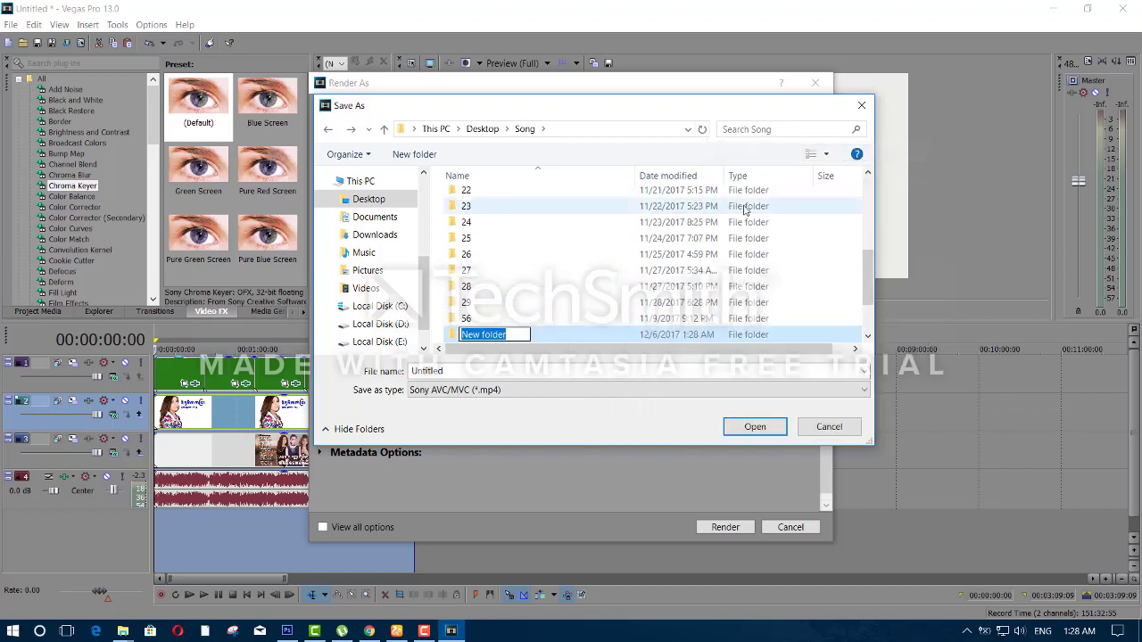
type("0065")
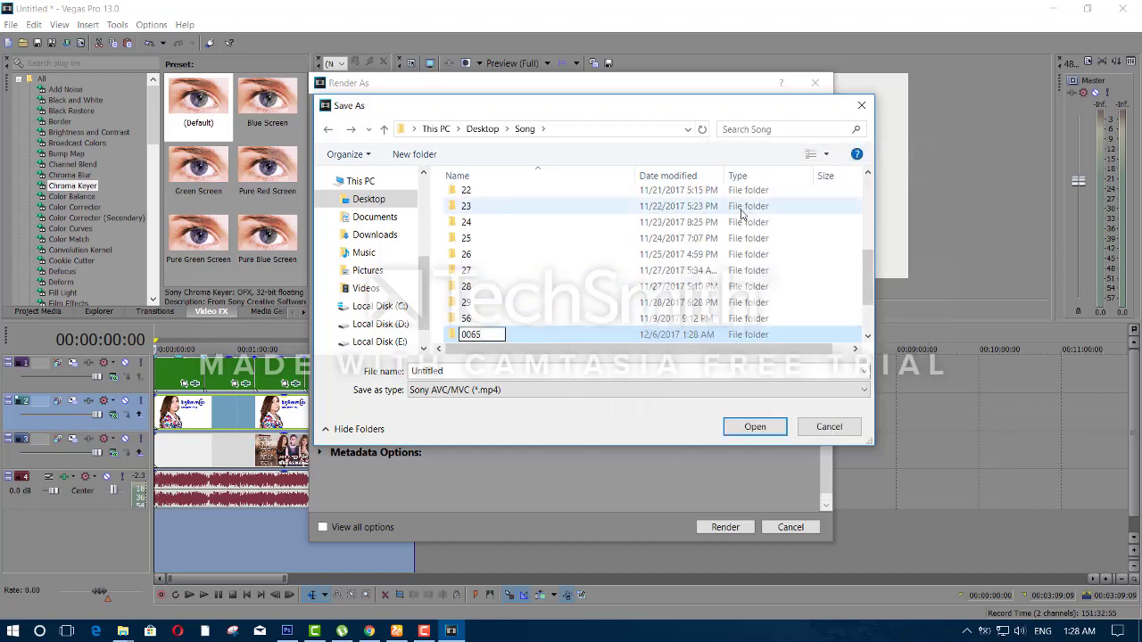
key("BackSpace")
key("Return")
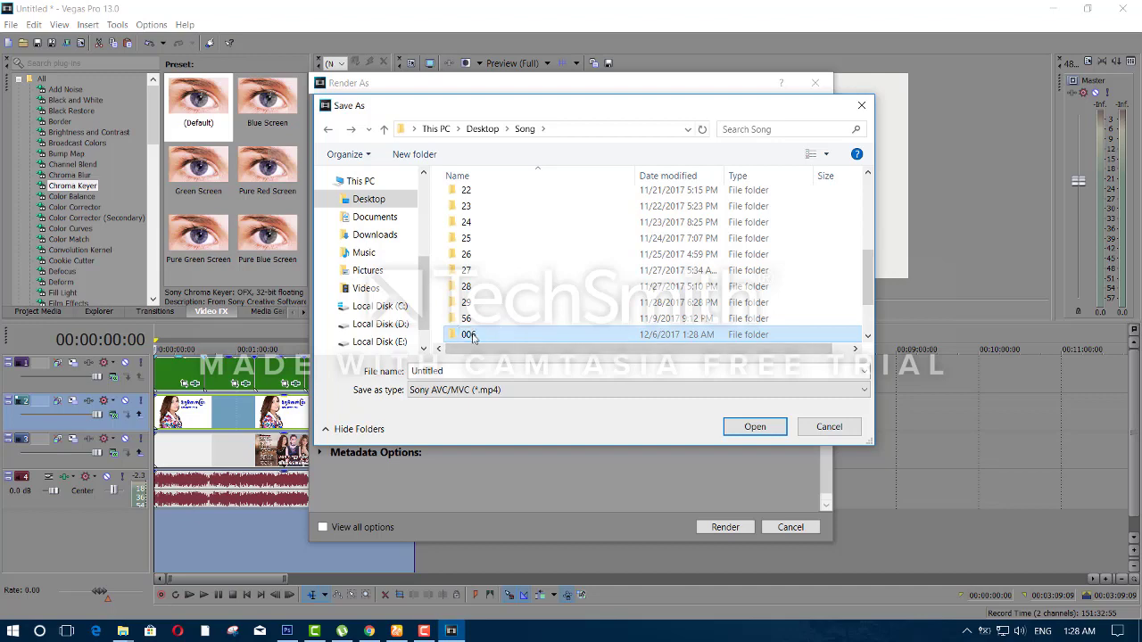
key("Return")
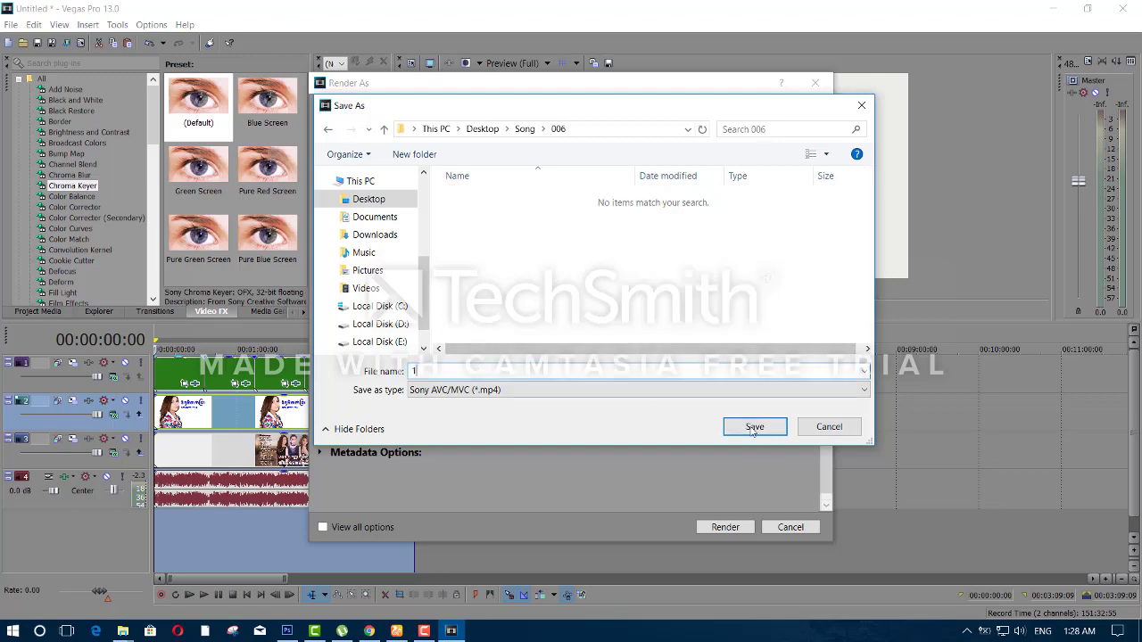
left_click(755, 426)
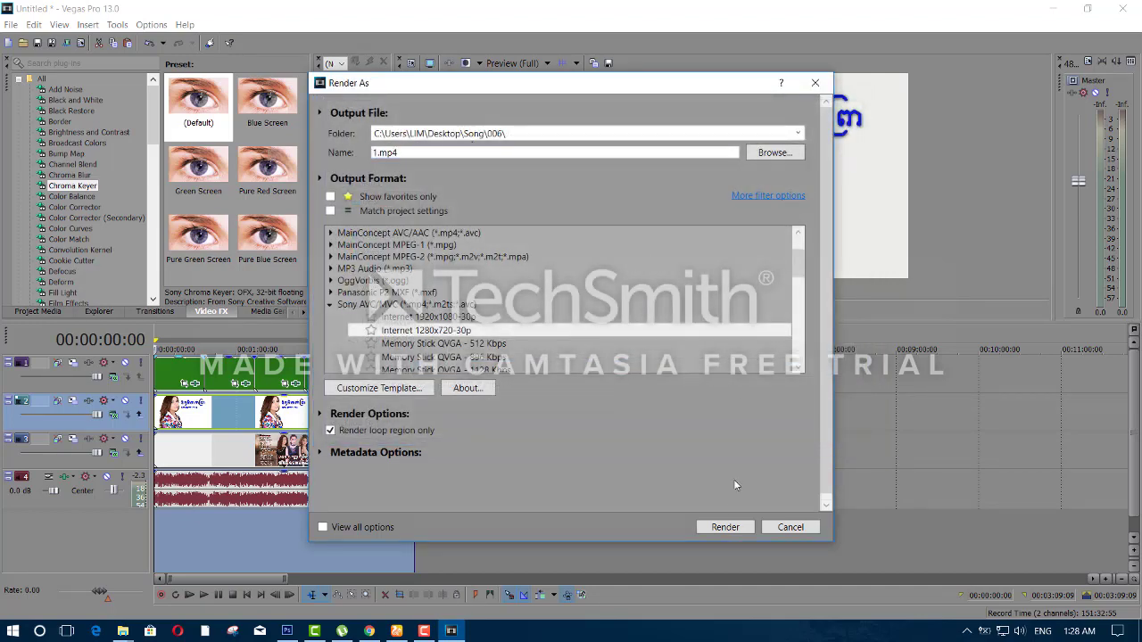
Step: Render the project to 1.mp4, close the completion notice after 00:02:38, and minimise Vegas Pro
left_click(725, 527)
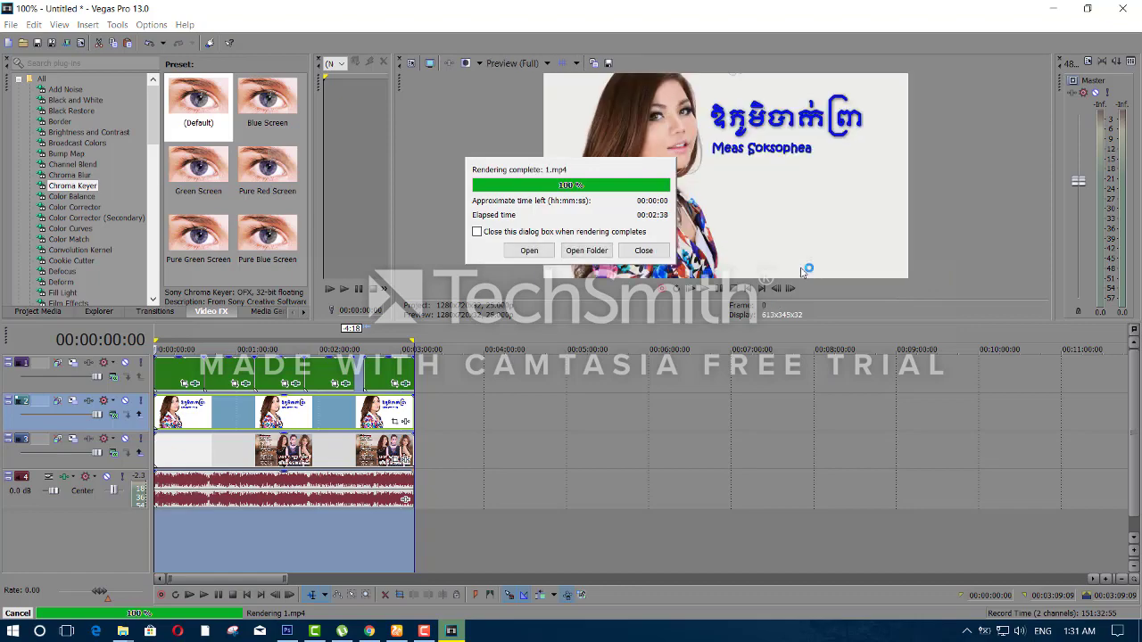
left_click(644, 251)
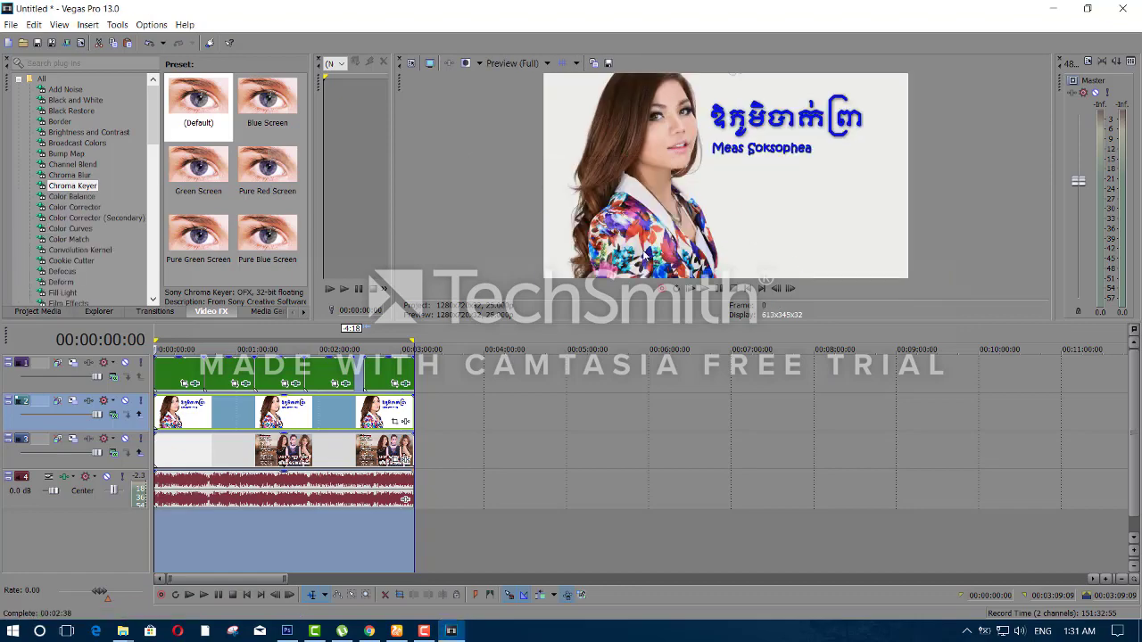
left_click(1052, 8)
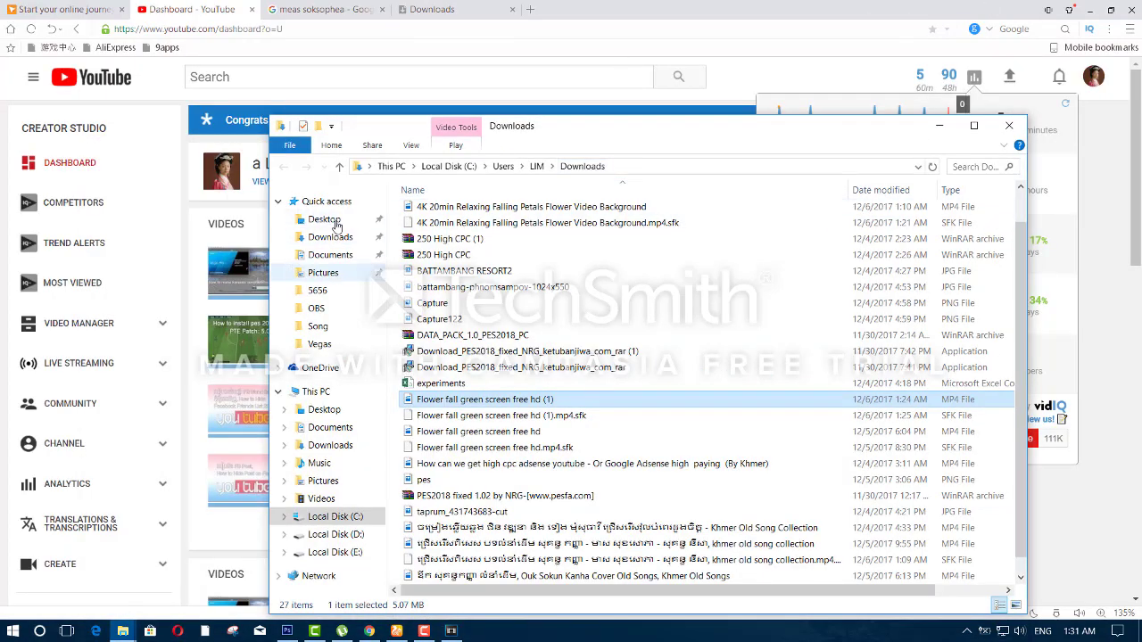
Step: Show the Desktop folder in File Explorer, minimise the browser, and move the Explorer window higher
left_click(326, 219)
left_click(1106, 10)
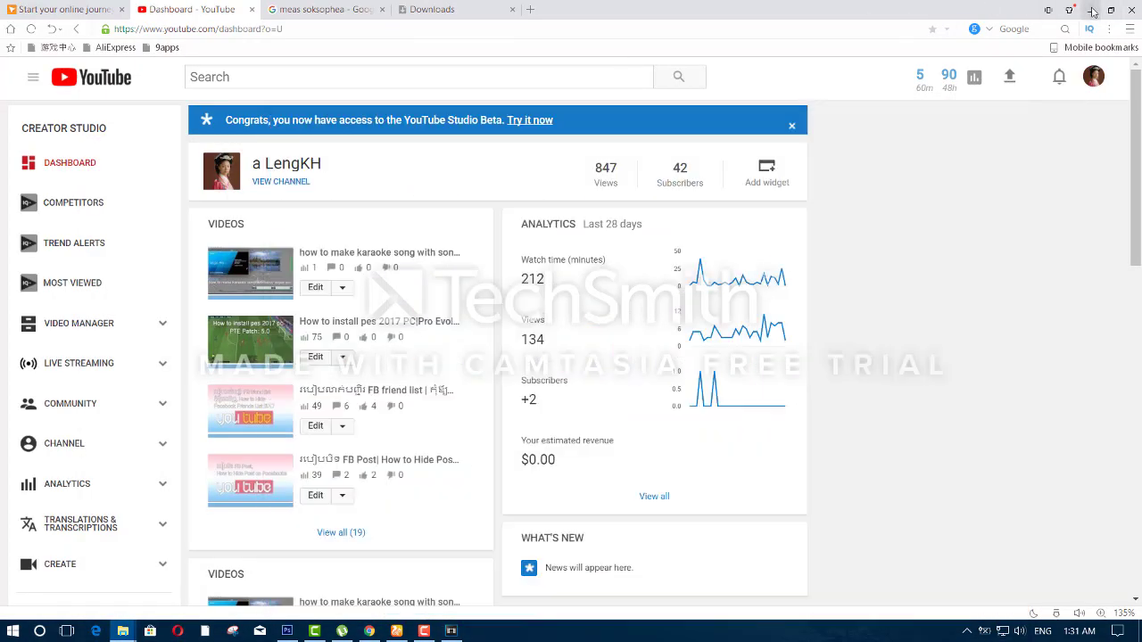
left_click(1089, 10)
right_click(880, 47)
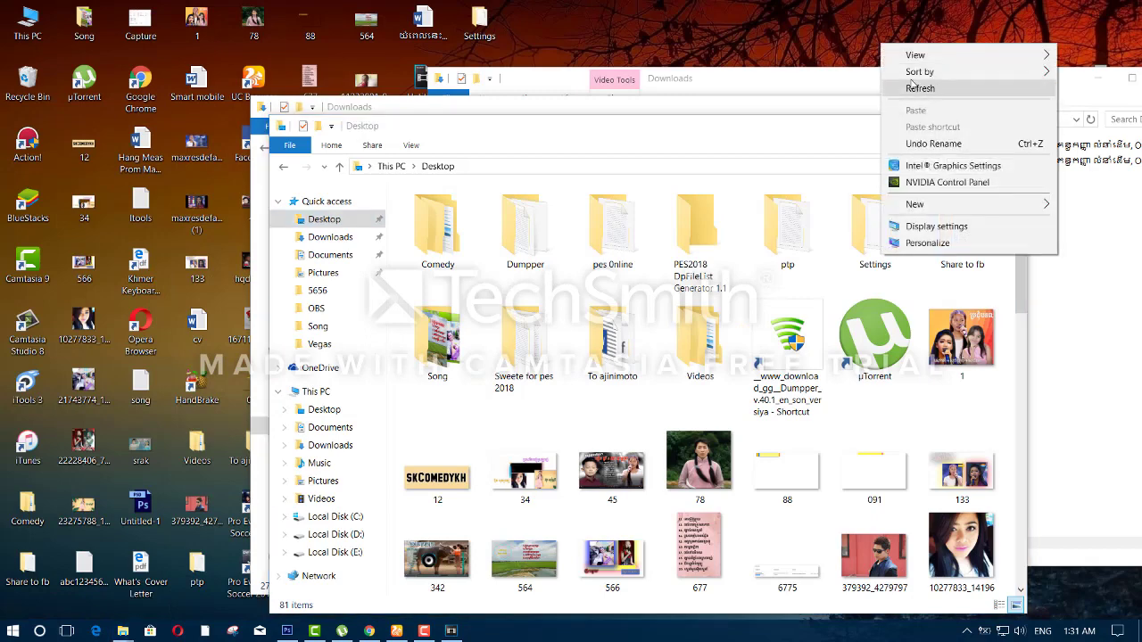
left_click_drag(716, 133, 720, 78)
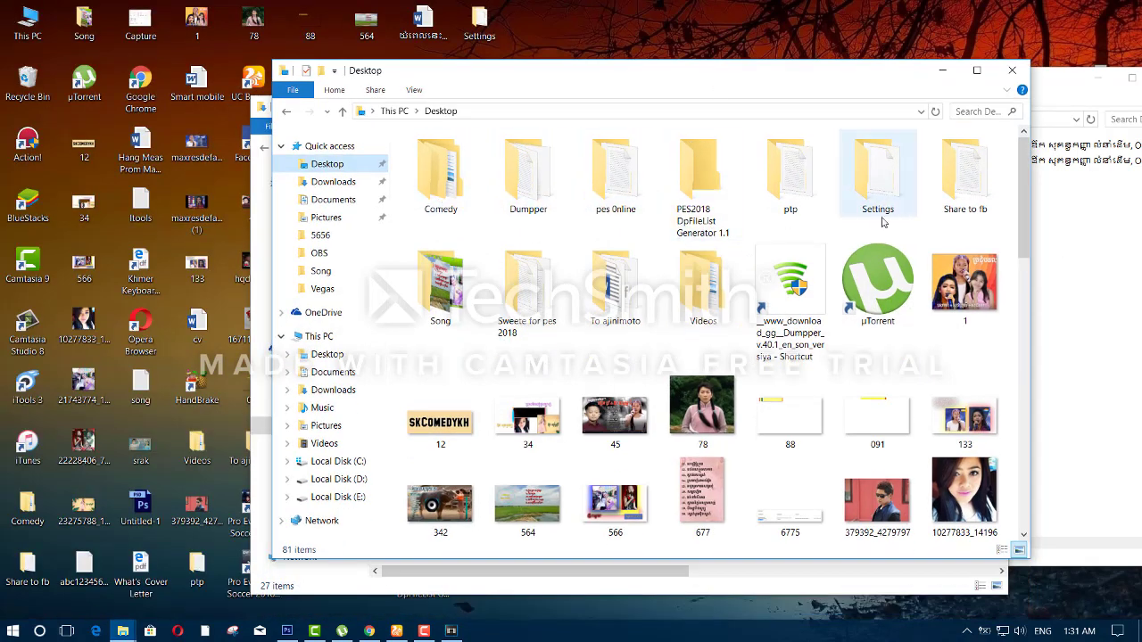
Step: Open Song\006, check video 1's 268 MB size in Properties, and play it in Movies & TV
double_click(441, 284)
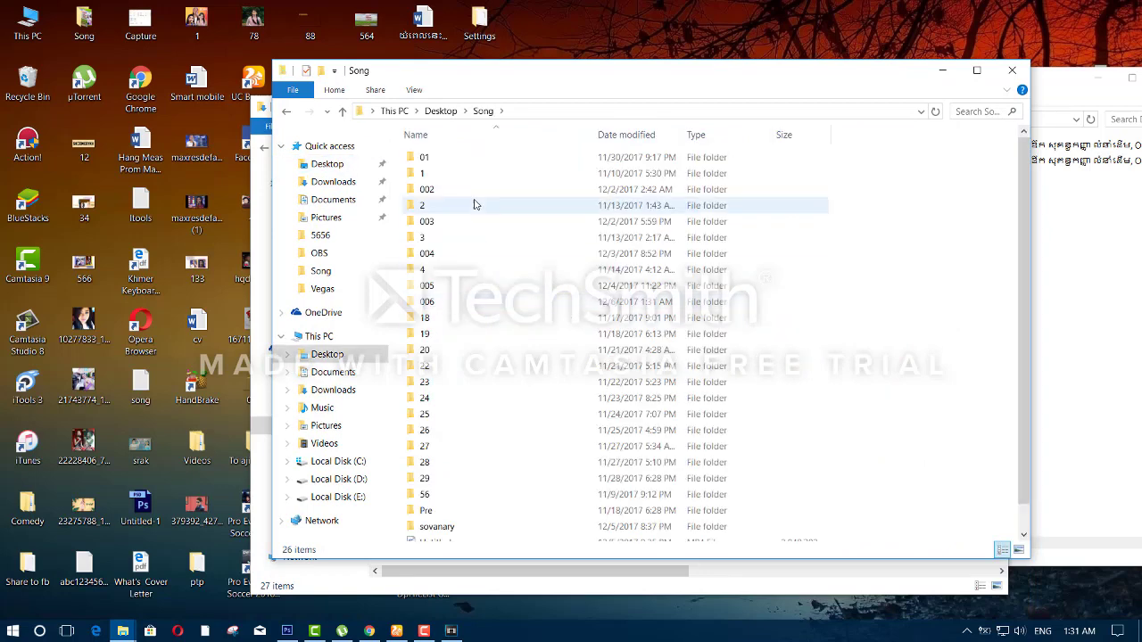
double_click(462, 302)
left_click(446, 181)
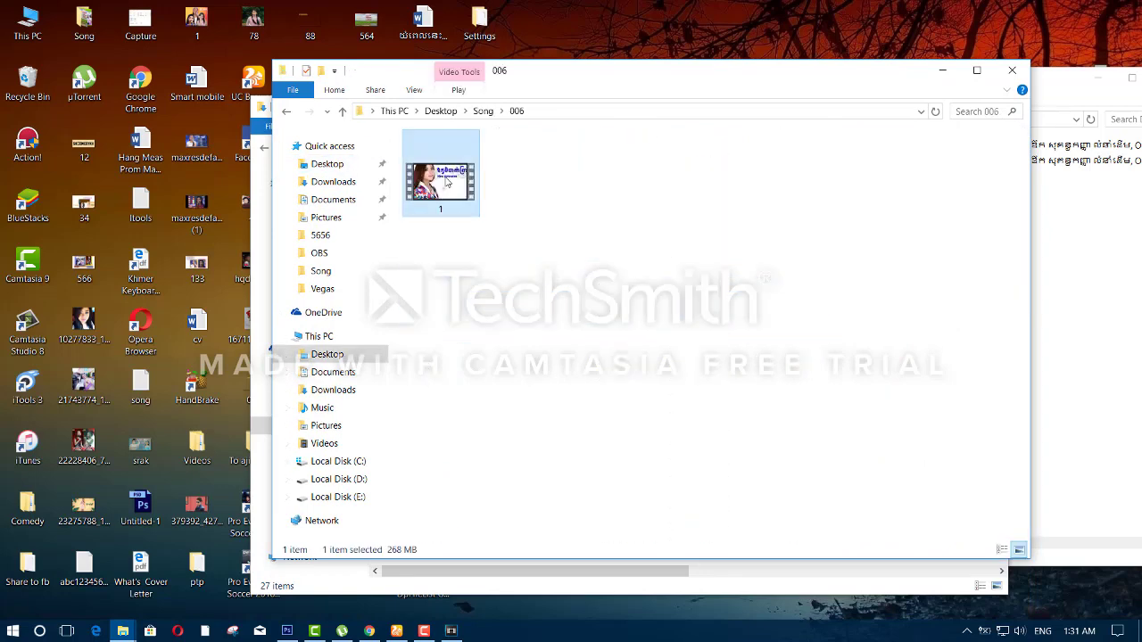
right_click(446, 181)
left_click(513, 486)
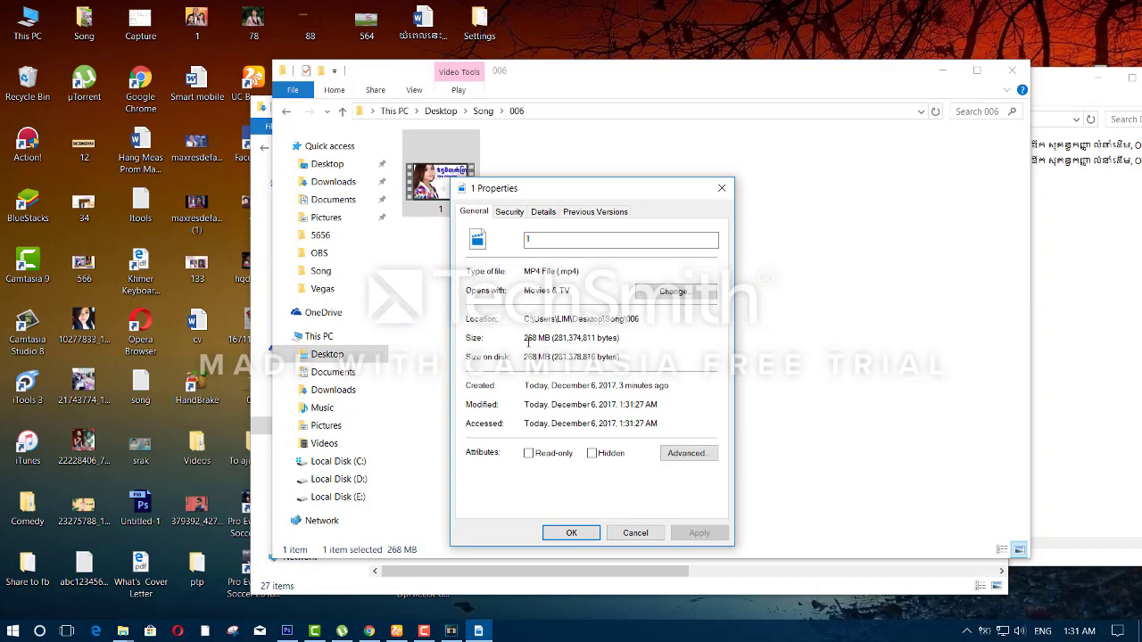
left_click(635, 533)
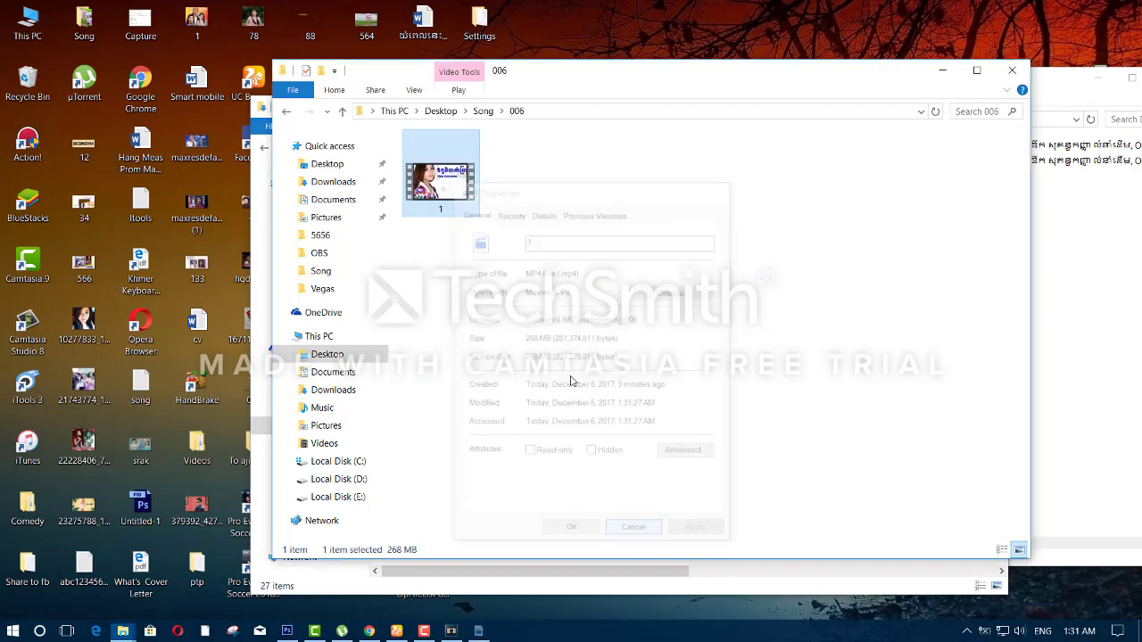
double_click(444, 187)
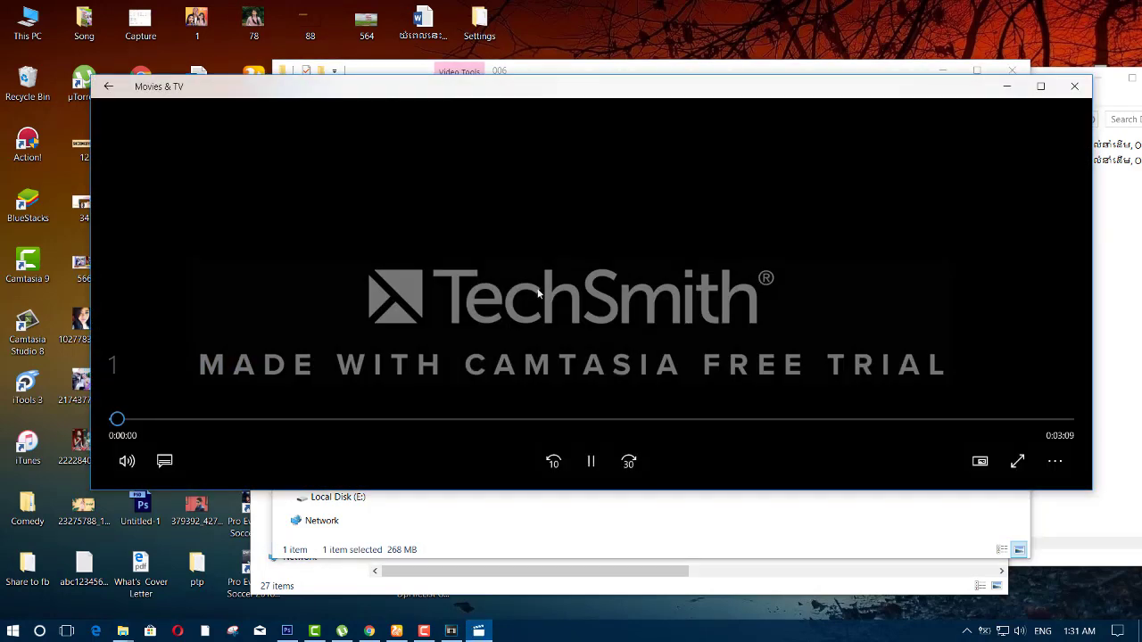